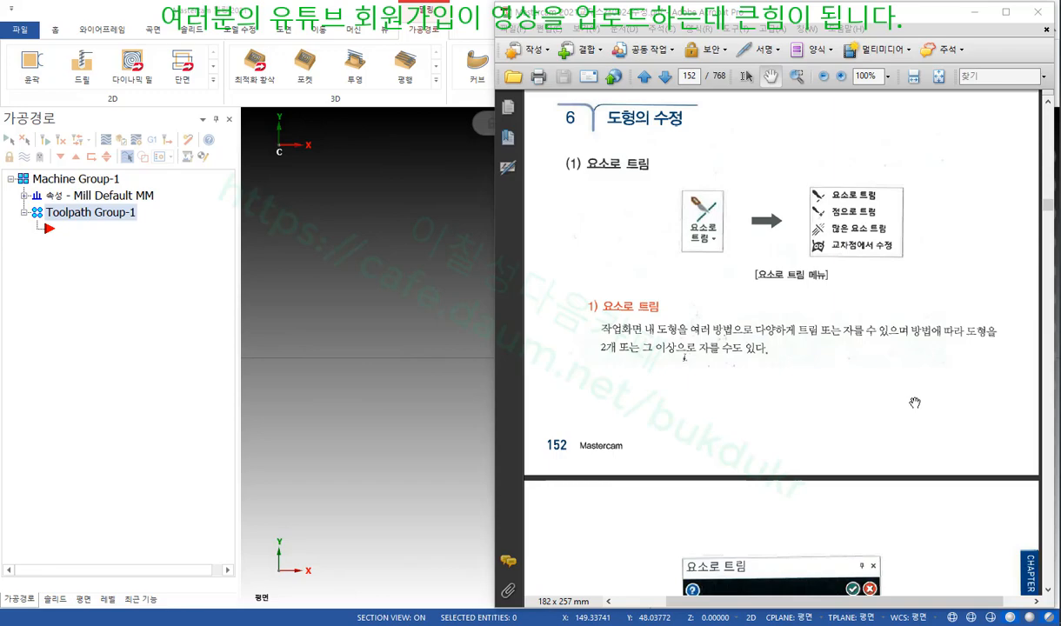
# Step: Read the introduction to 요소로 트림 (trim to entities) on page 152 of the PDF manual and switch to Mastercam
pyautogui.moveTo(763, 271)
pyautogui.mouseDown()
pyautogui.moveTo(773, 454)
pyautogui.moveTo(771, 254)
pyautogui.moveTo(770, 268)
pyautogui.mouseUp()
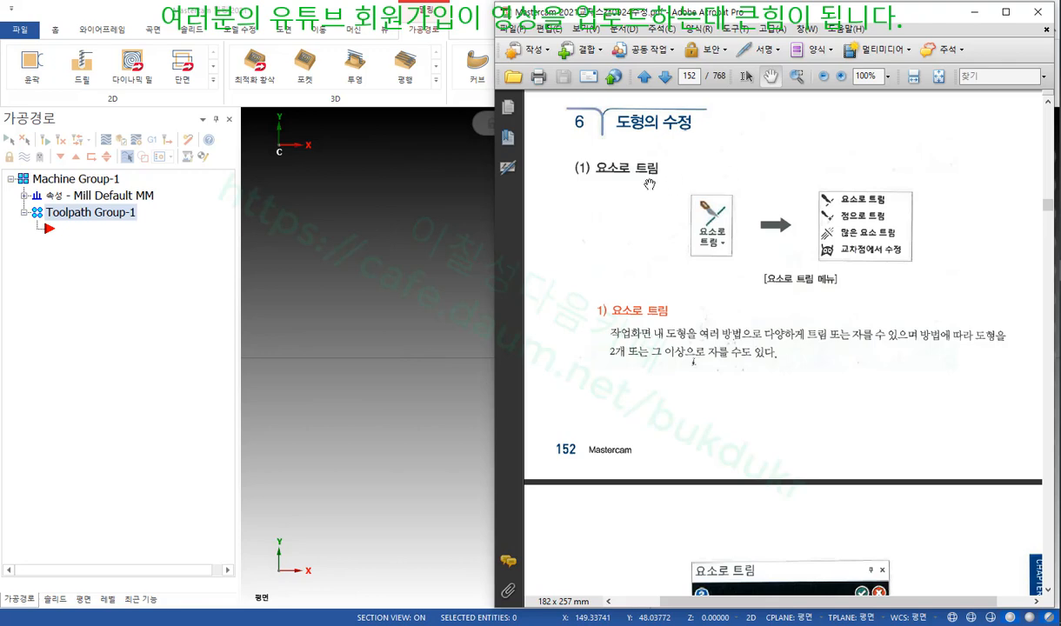
pyautogui.scroll(-2, 648, 228)
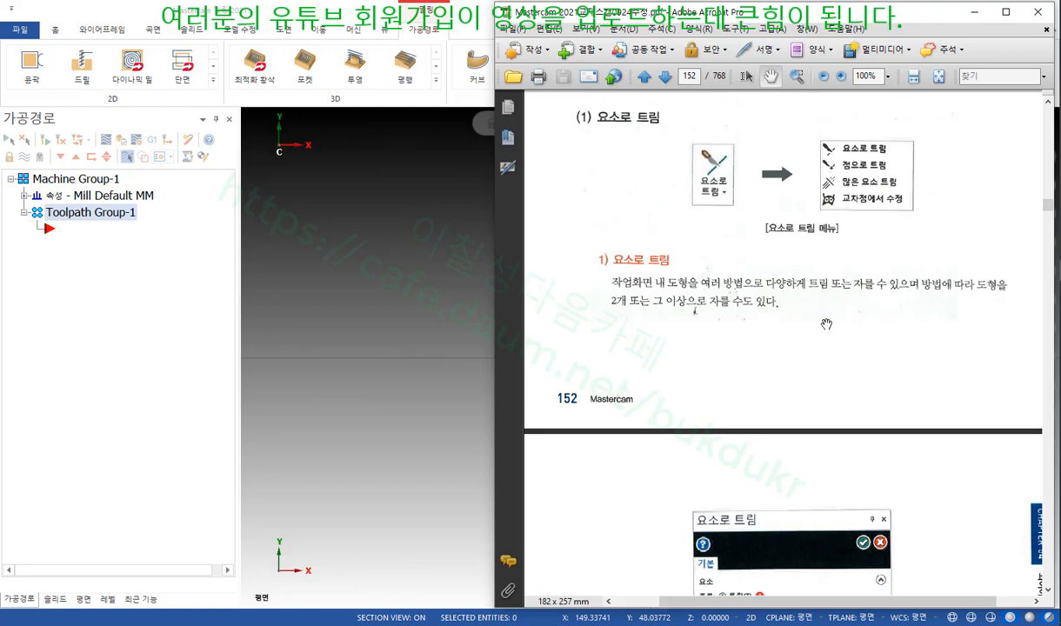
pyautogui.click(350, 231)
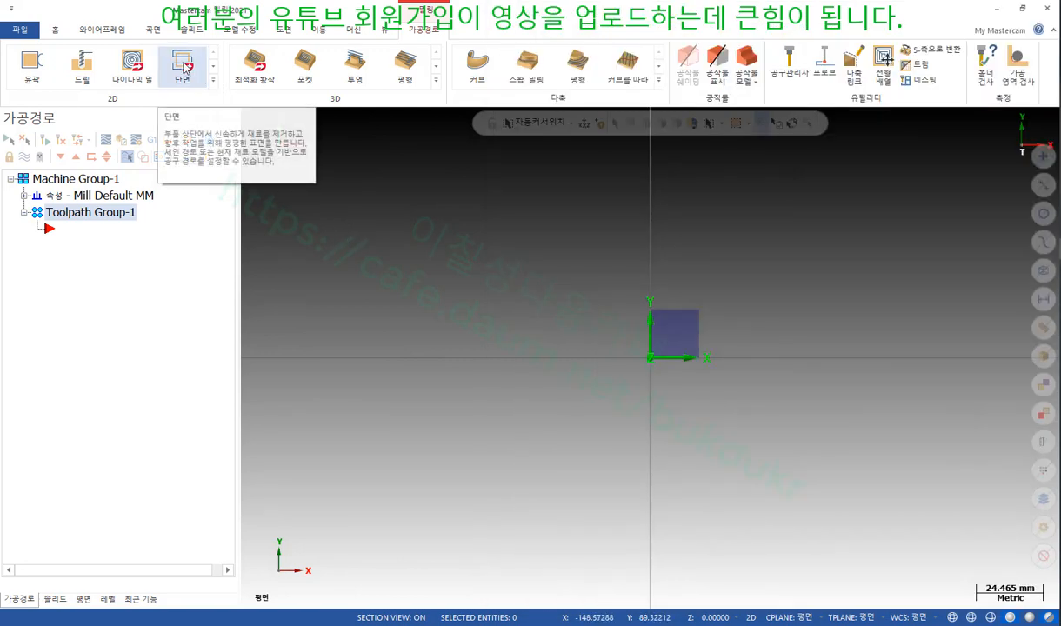
# Step: Open the trim to entities command (요소로 트림) from the wireframe tools and close the toolpaths manager panel
pyautogui.click(102, 30)
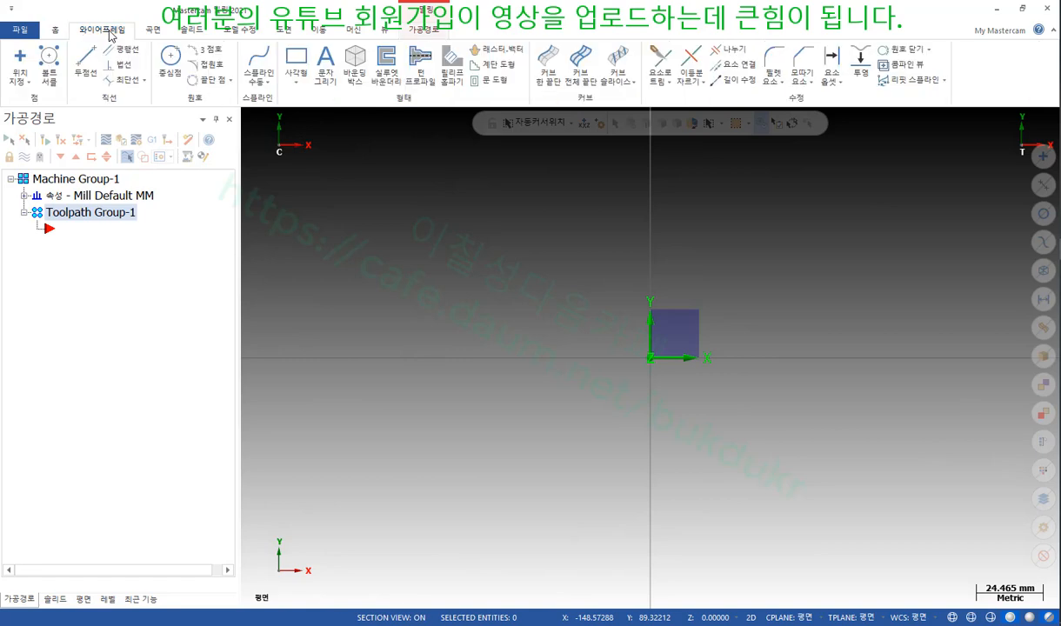
pyautogui.click(671, 87)
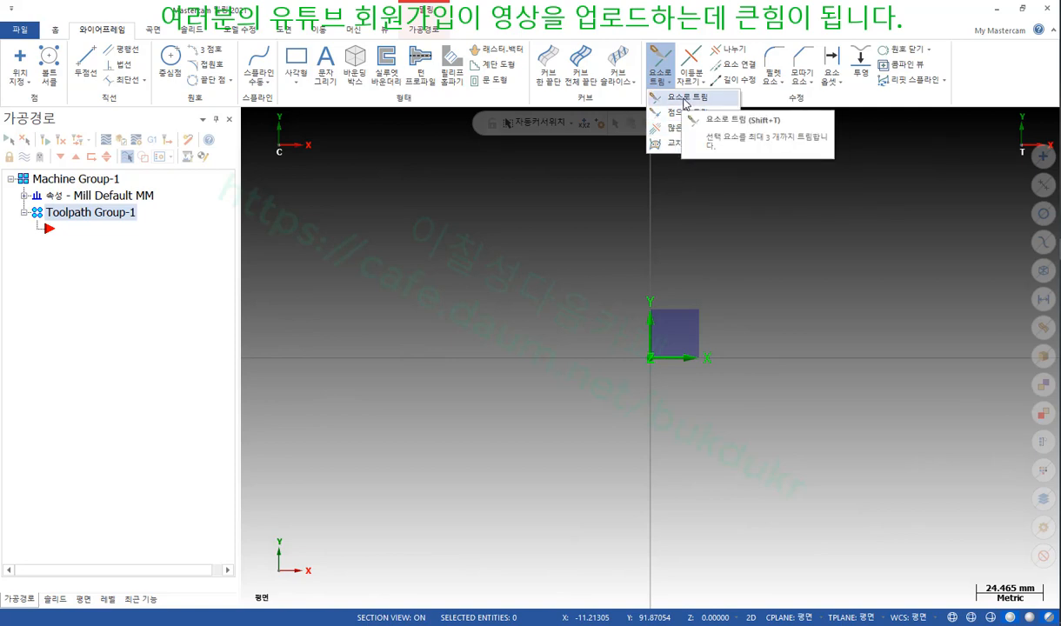
pyautogui.click(678, 98)
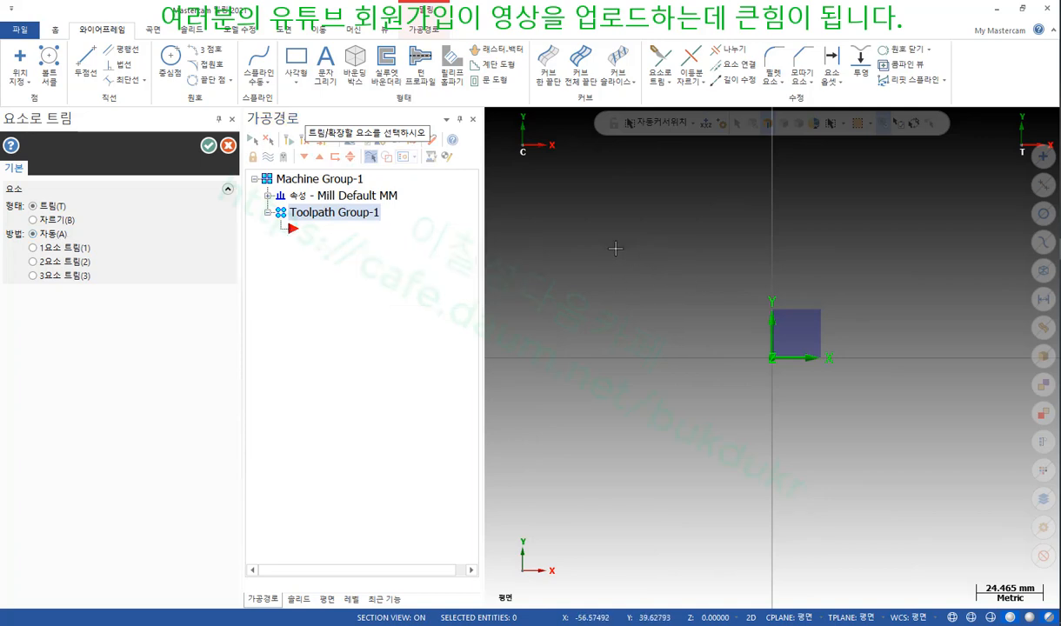
pyautogui.click(473, 120)
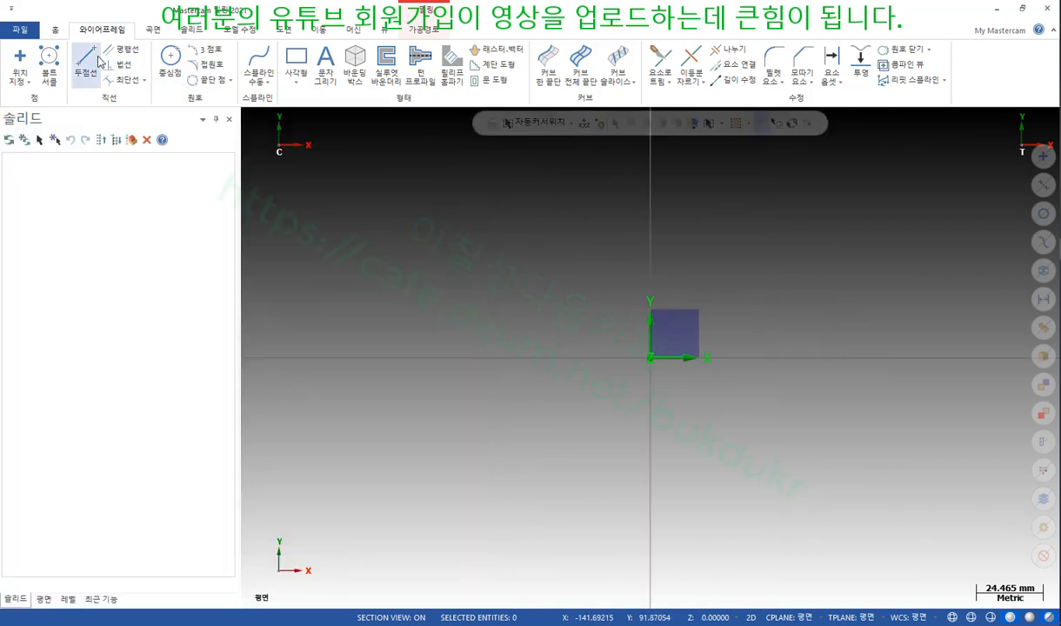
# Step: Draw four crossing two-point lines around the origin, the second about 124 mm and the last about 142 mm long
pyautogui.click(94, 60)
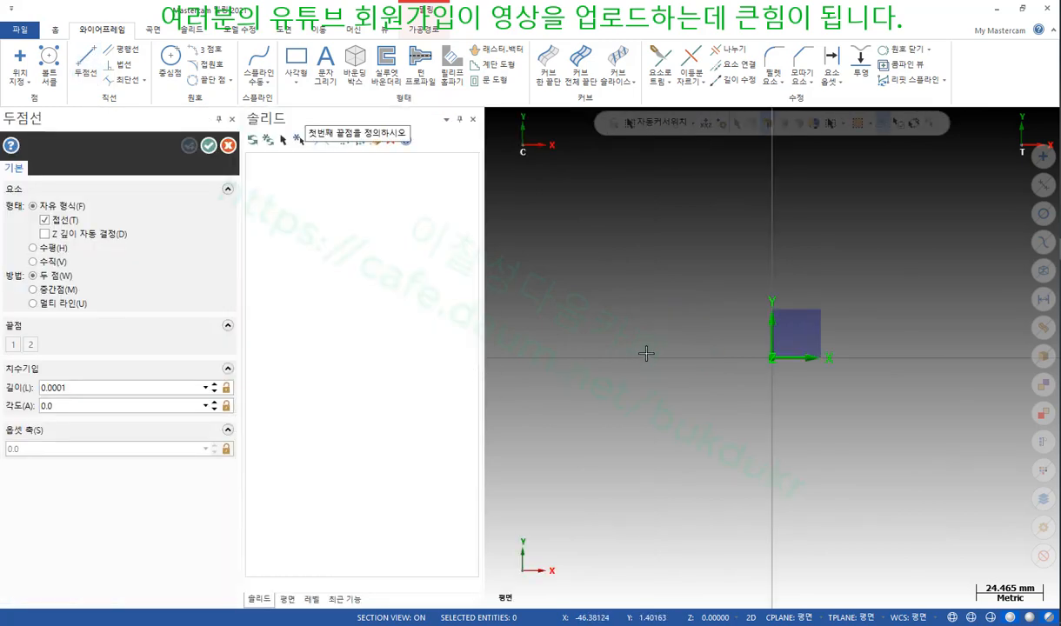
pyautogui.click(634, 412)
pyautogui.click(884, 202)
pyautogui.click(696, 206)
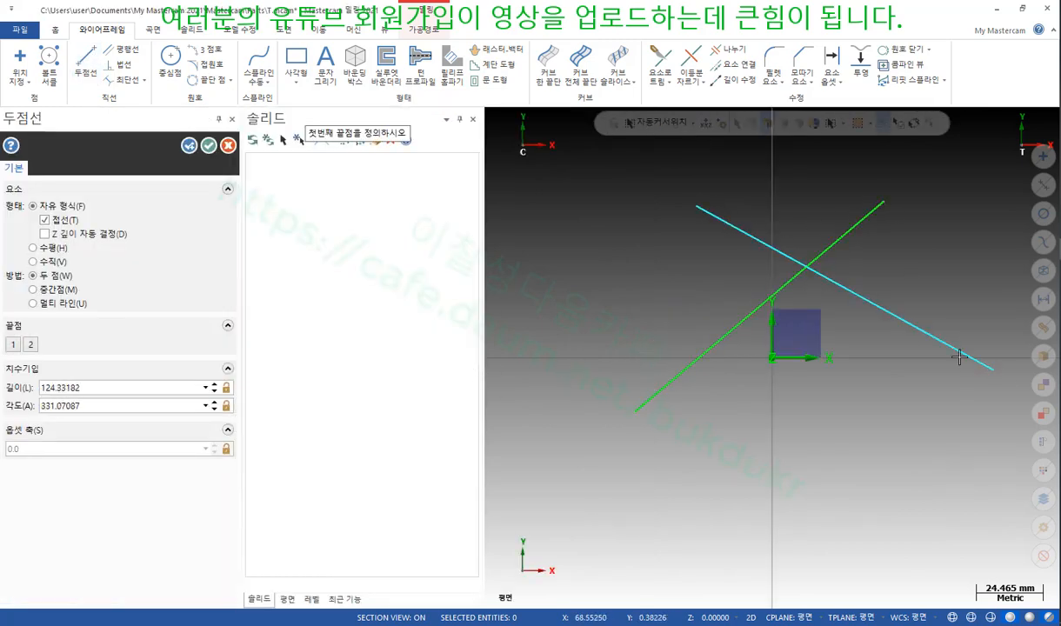
pyautogui.click(993, 370)
pyautogui.click(759, 499)
pyautogui.click(611, 311)
pyautogui.click(931, 528)
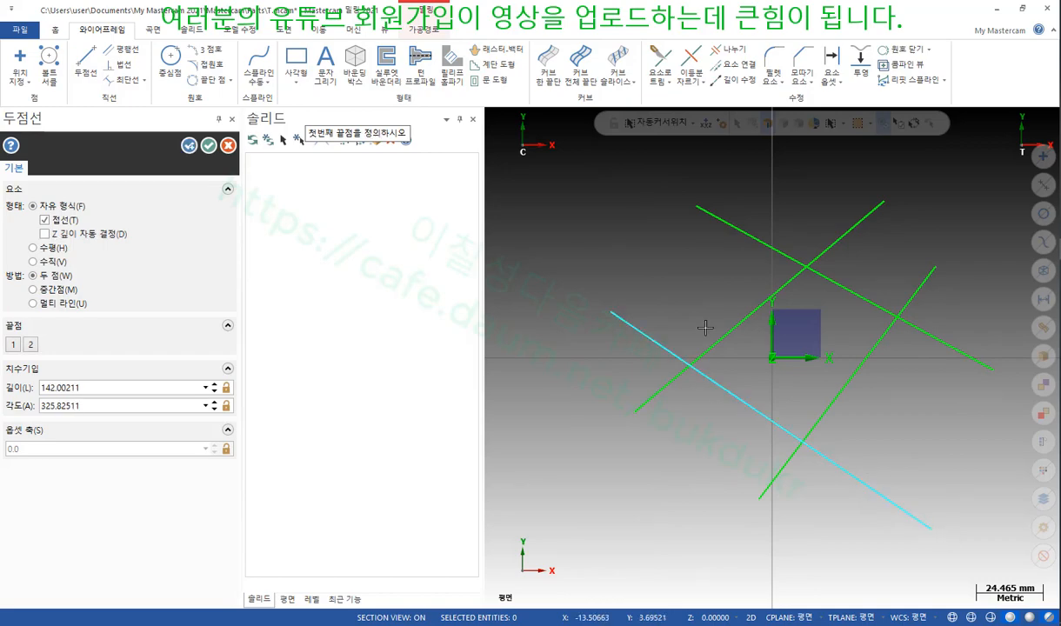
# Step: Draw a circle of about 15.3 mm radius left of the crossing lines and two lines tangent to it, the upper about 80.5 mm long
pyautogui.click(161, 58)
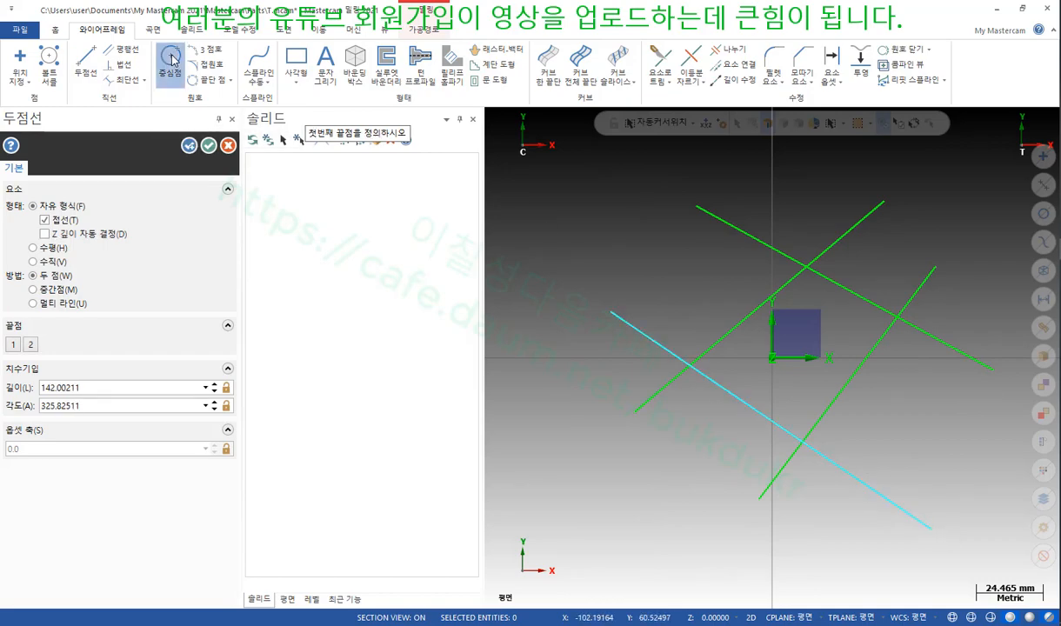
pyautogui.click(675, 267)
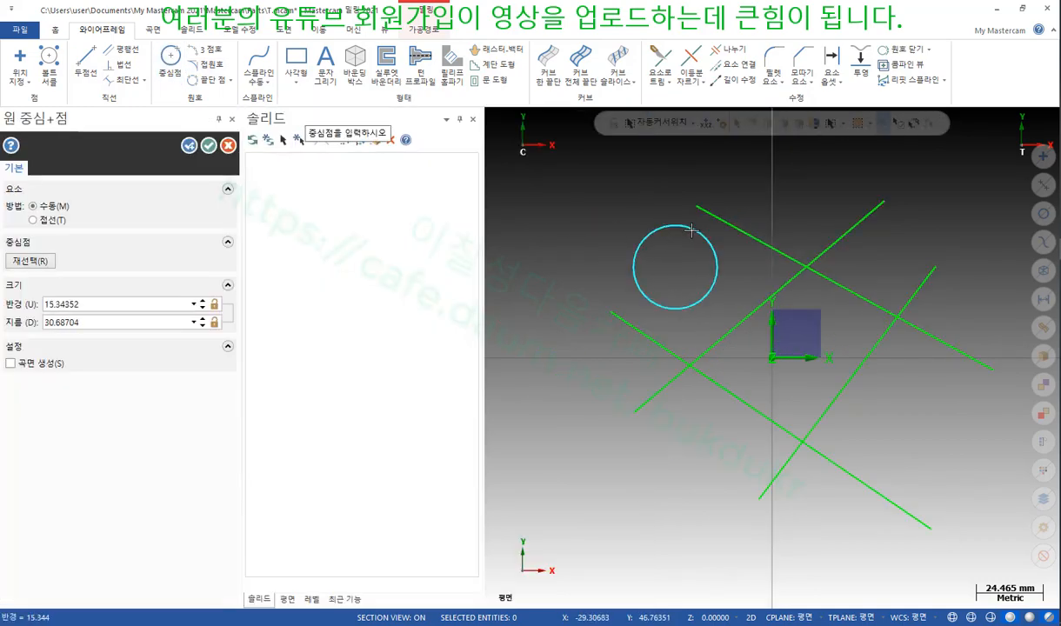
pyautogui.click(85, 61)
pyautogui.click(641, 291)
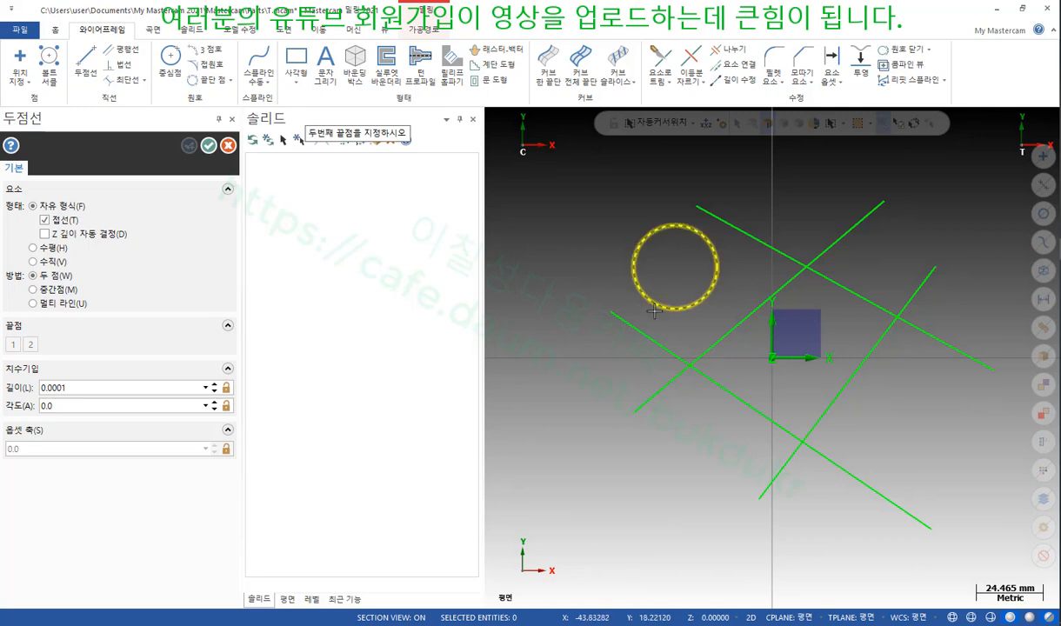
pyautogui.click(735, 477)
pyautogui.click(698, 237)
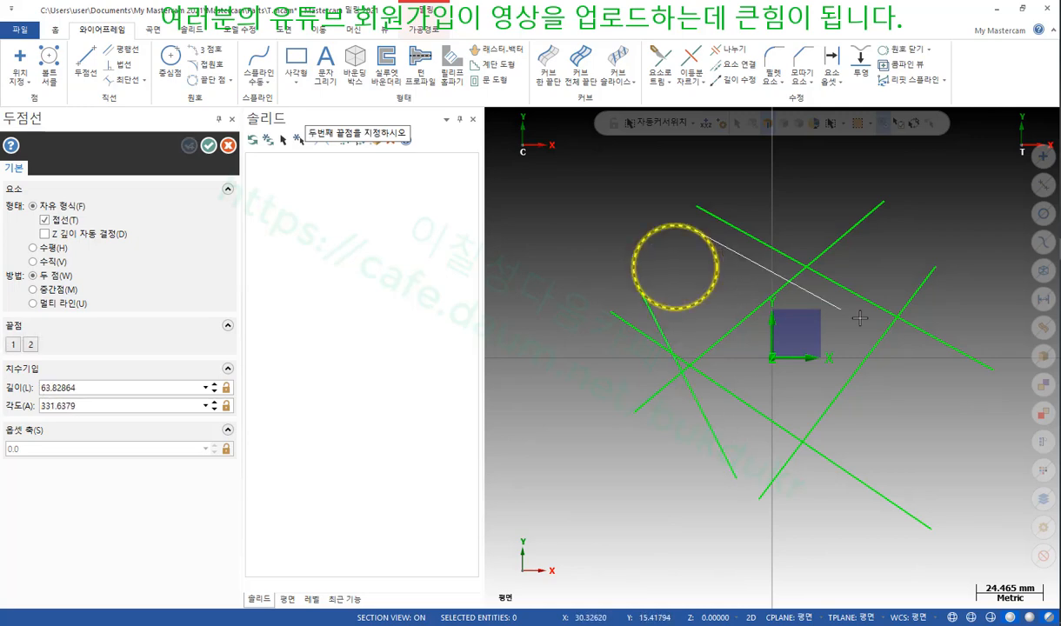
pyautogui.click(898, 256)
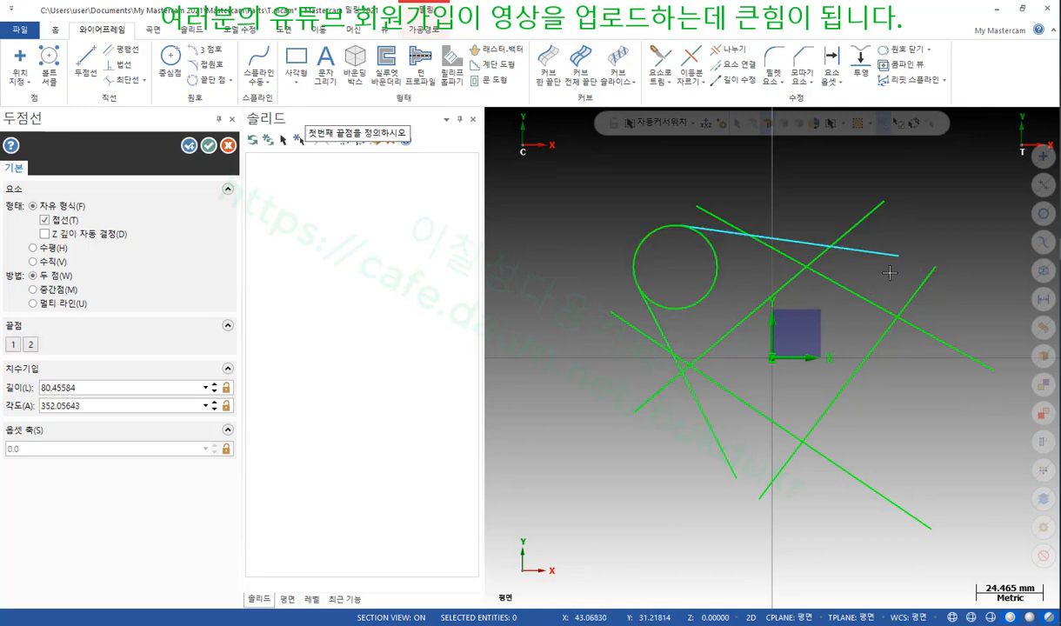
pyautogui.click(209, 145)
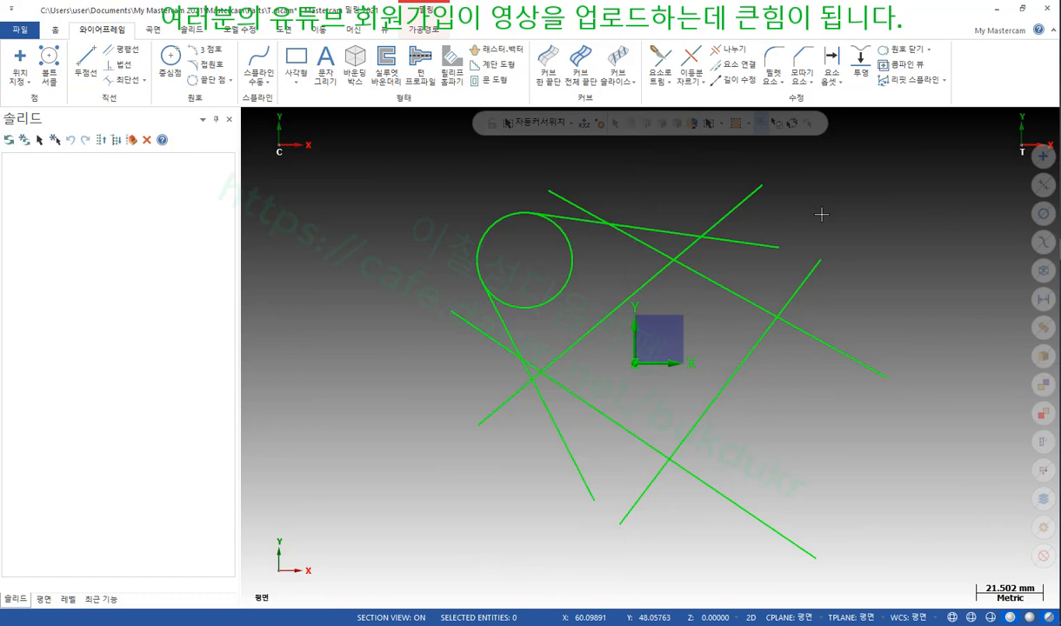
# Step: Hide the coordinate axes in the graphics area and close the solids, planes and levels manager panels
pyautogui.hotkey('alt', 'F9')
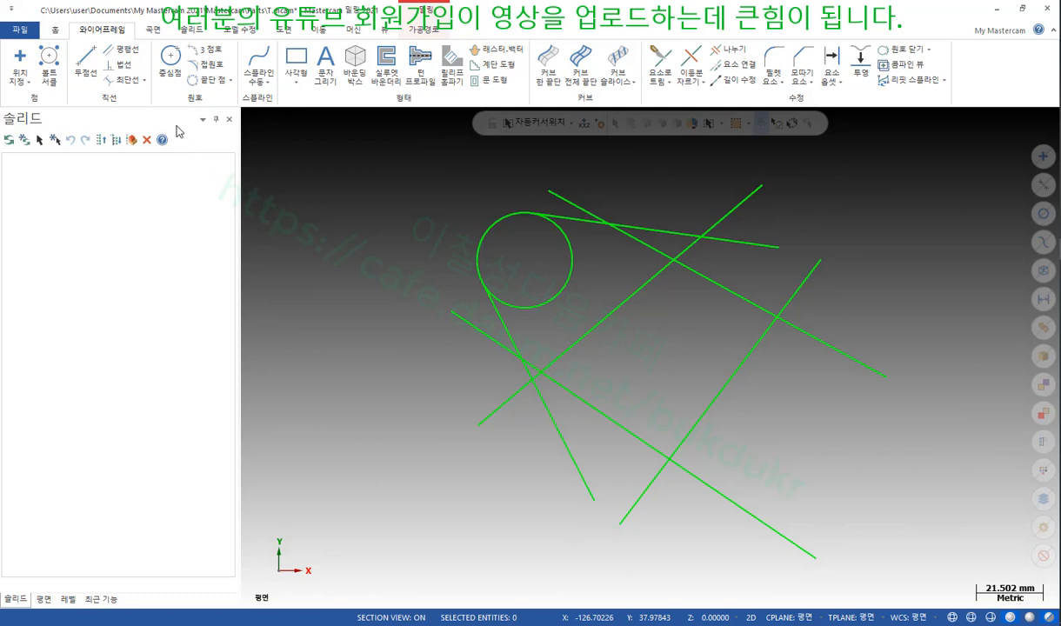
pyautogui.click(661, 61)
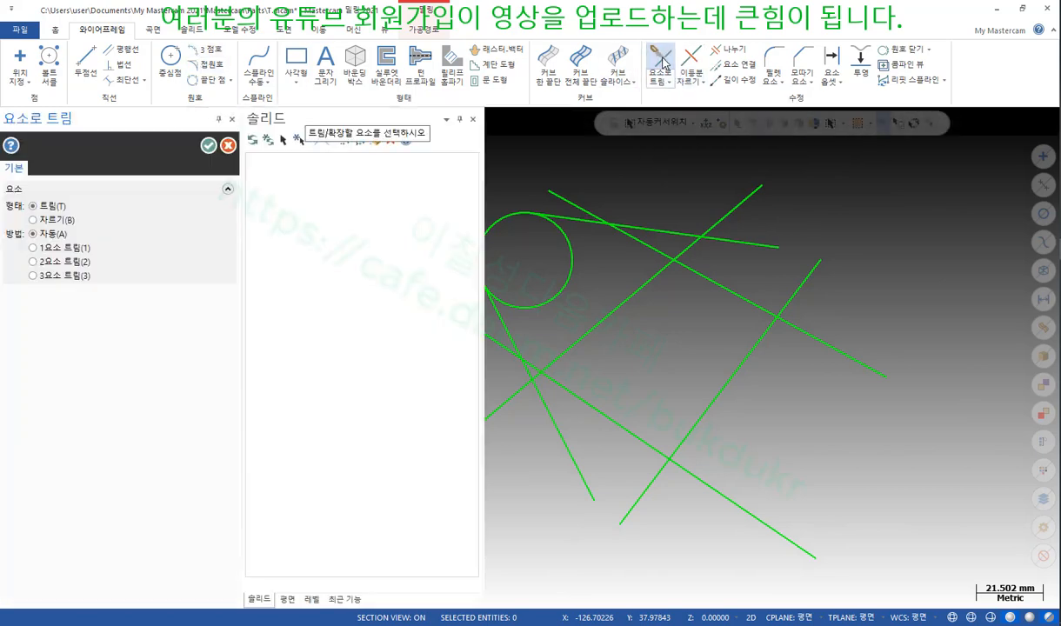
pyautogui.click(473, 121)
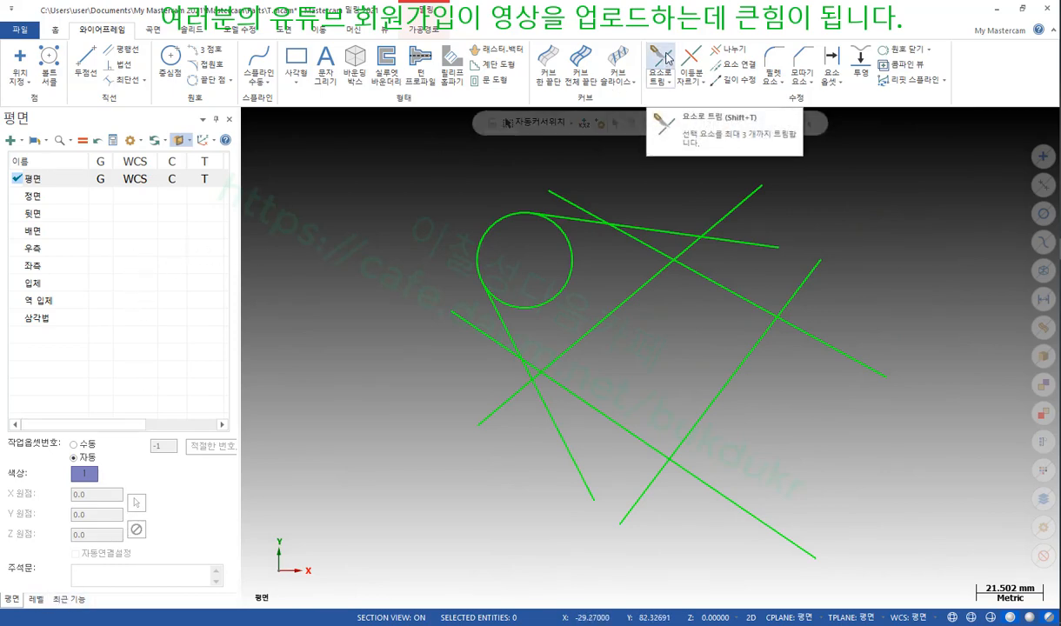
pyautogui.click(229, 119)
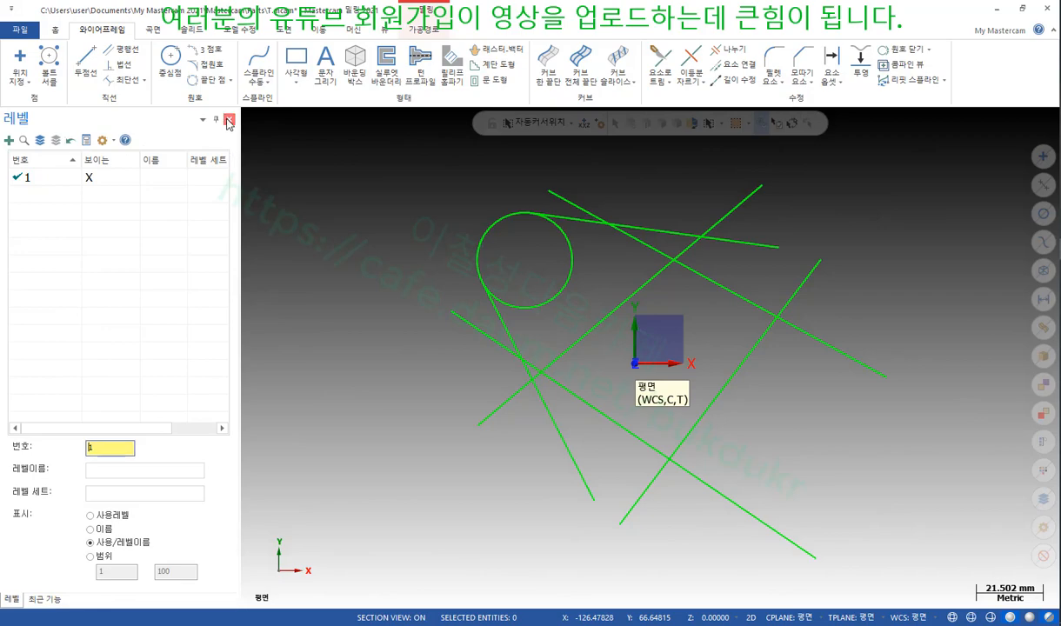
pyautogui.click(229, 119)
# Step: Trim the long upper line and the right-hand line to their intersection using trim to entities with the automatic method
pyautogui.click(665, 78)
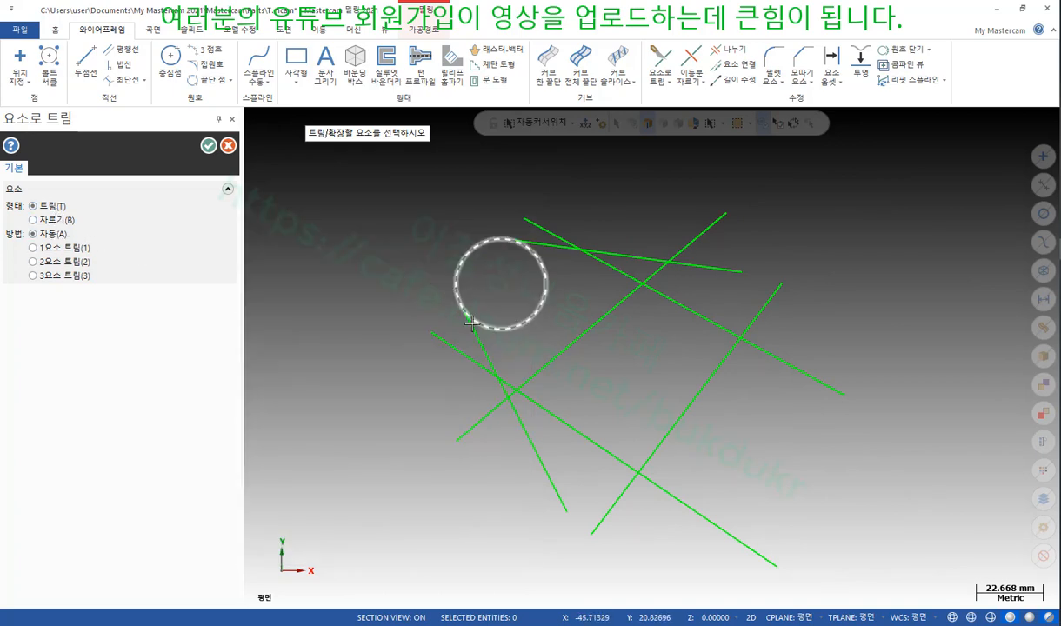
pyautogui.click(679, 304)
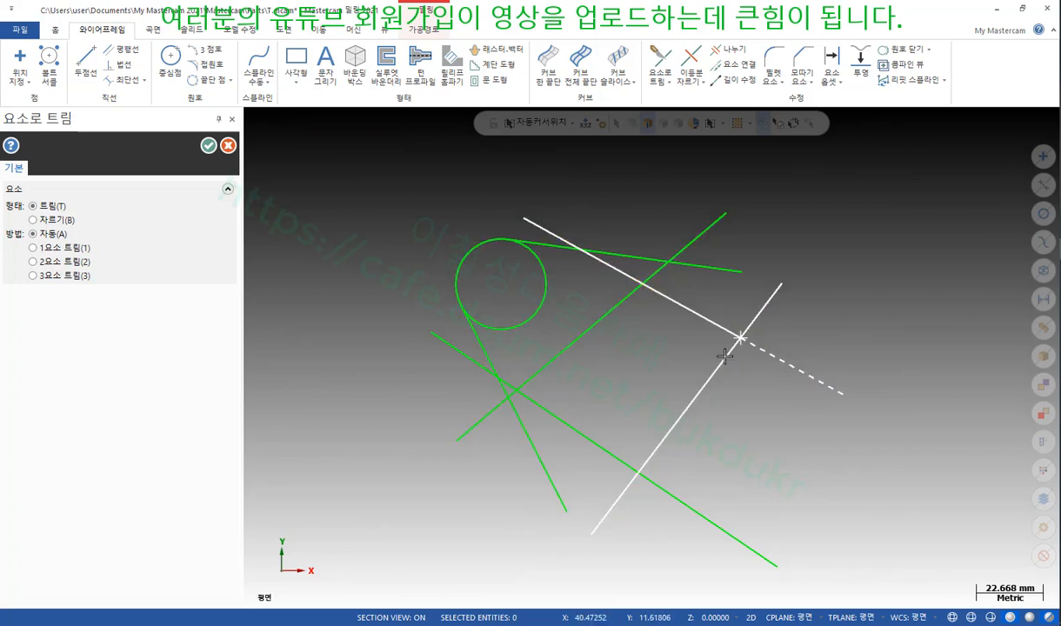
pyautogui.click(724, 362)
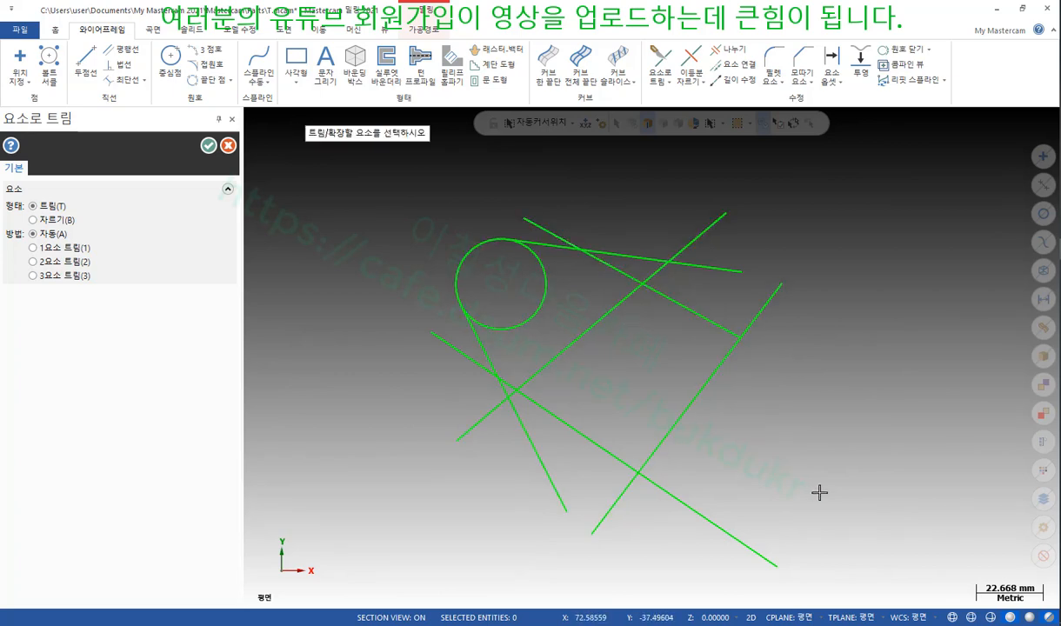
pyautogui.click(709, 379)
pyautogui.click(671, 305)
# Step: Trim the lower end of the right-hand line at the long lower line using the 1-entity method (1요소 트림)
pyautogui.click(56, 248)
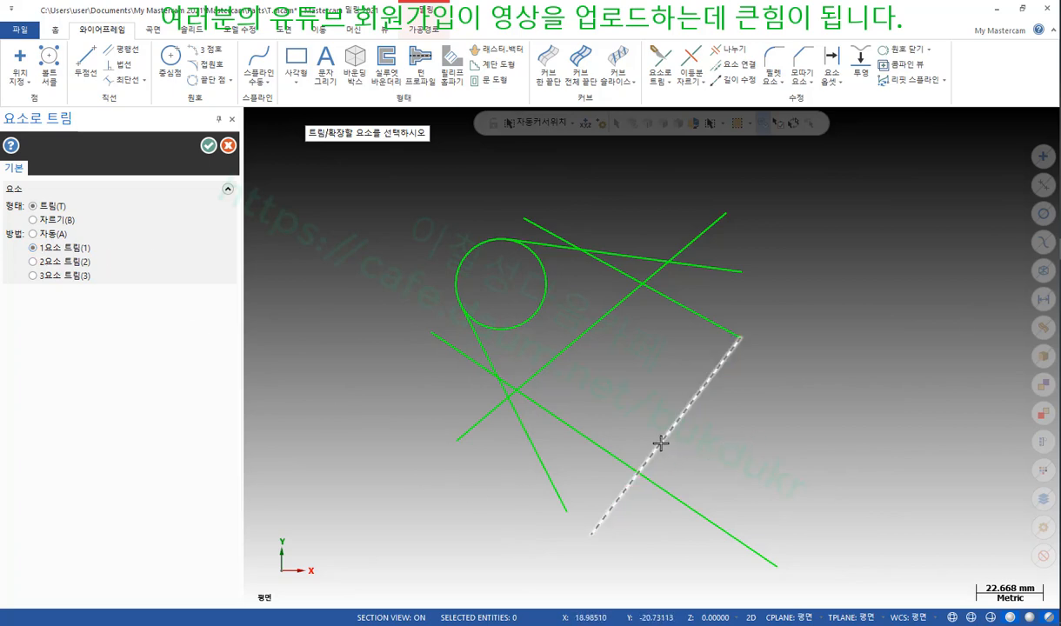
pyautogui.scroll(2, 644, 545)
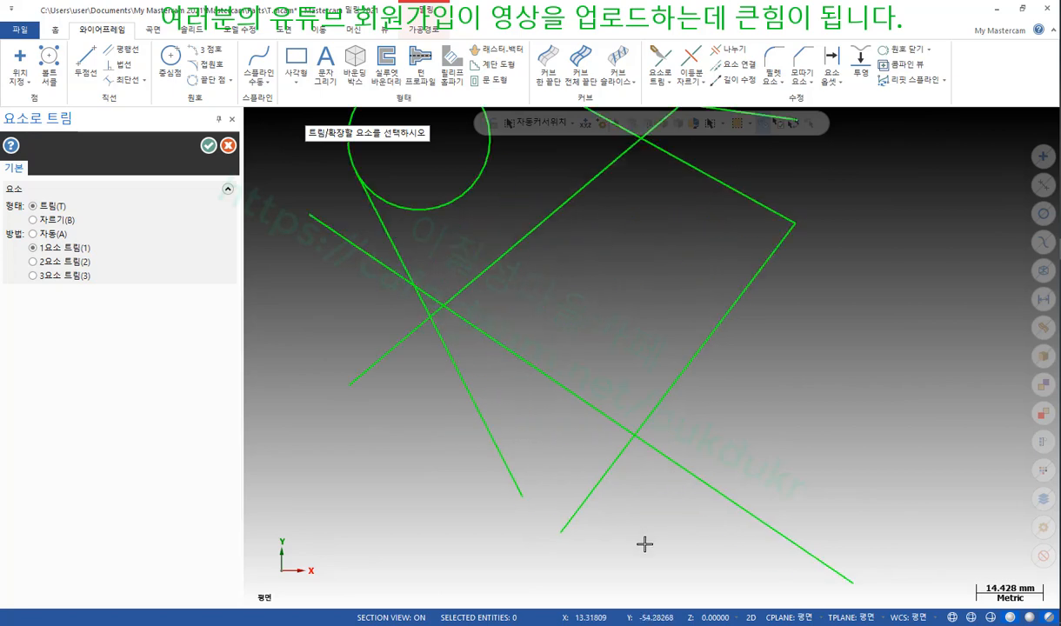
pyautogui.scroll(1, 644, 544)
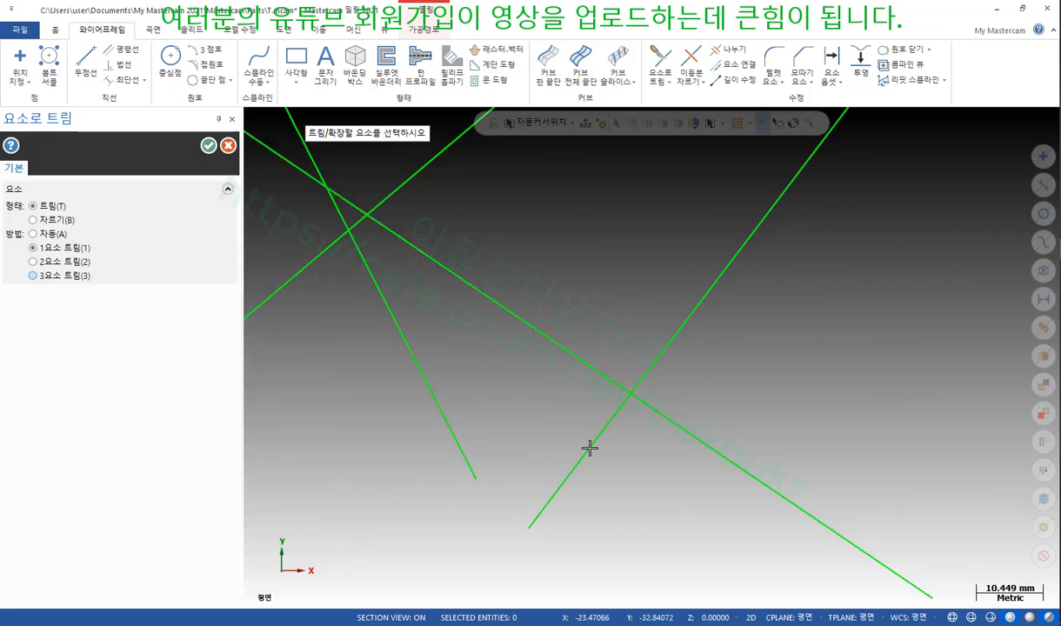
pyautogui.click(716, 295)
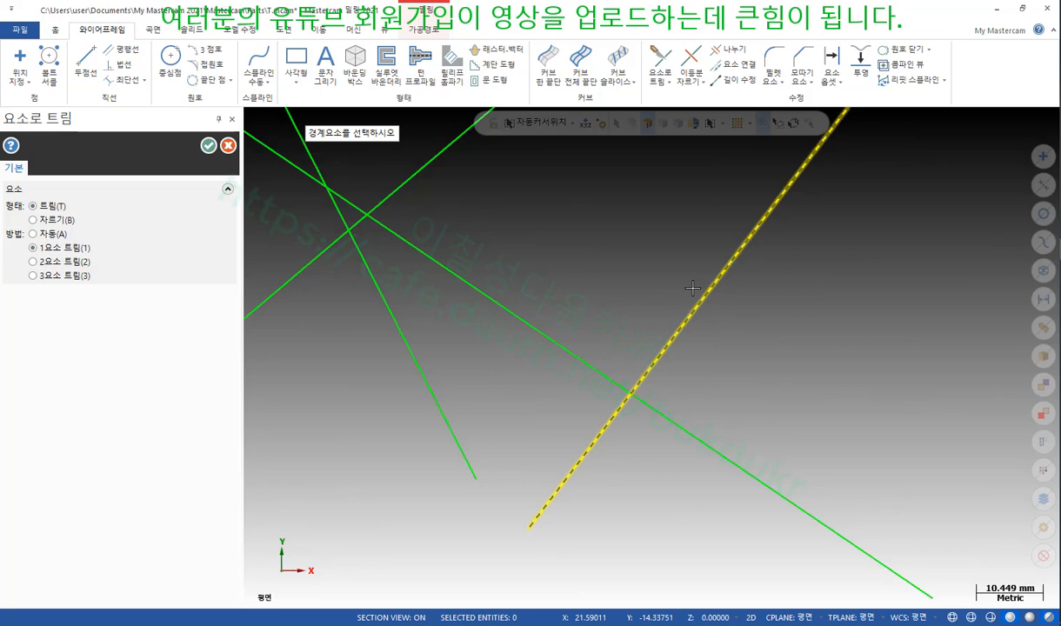
pyautogui.click(527, 327)
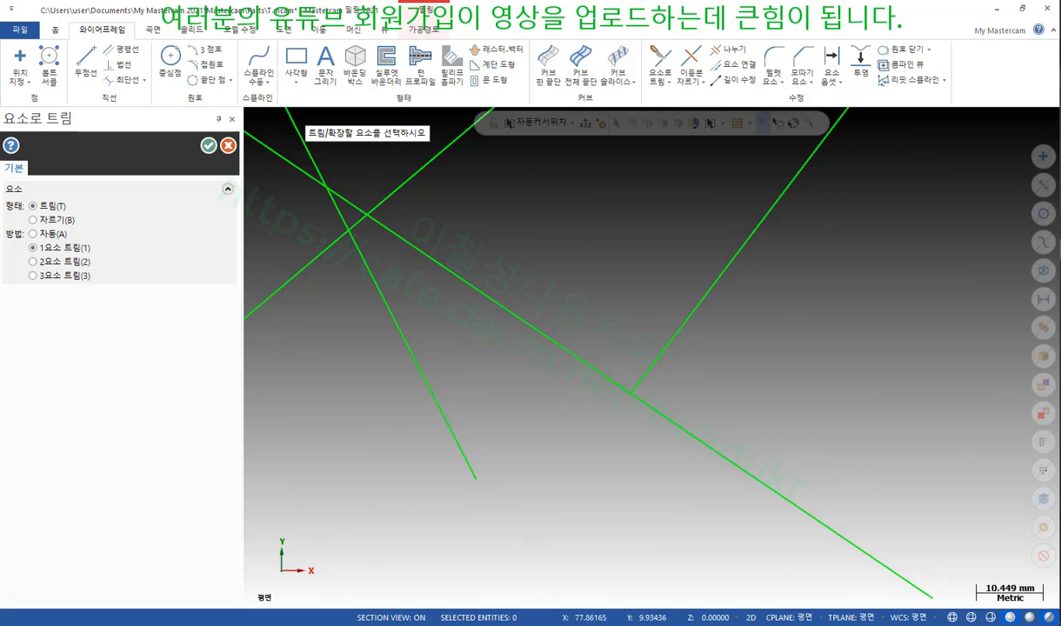
pyautogui.moveTo(631, 398); pyautogui.dragTo(520, 530)
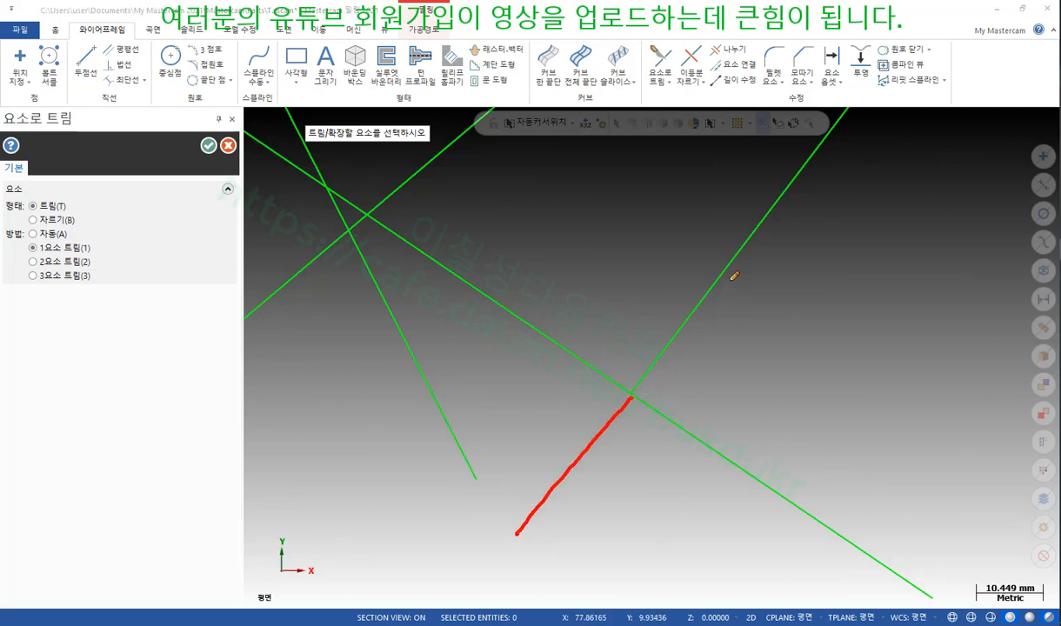
pyautogui.moveTo(626, 474)
pyautogui.mouseDown()
pyautogui.moveTo(590, 430)
pyautogui.moveTo(714, 218)
pyautogui.moveTo(628, 475)
pyautogui.mouseUp()
pyautogui.moveTo(726, 498)
pyautogui.mouseDown()
pyautogui.moveTo(622, 409)
pyautogui.moveTo(496, 259)
pyautogui.moveTo(794, 433)
pyautogui.moveTo(729, 489)
pyautogui.mouseUp()
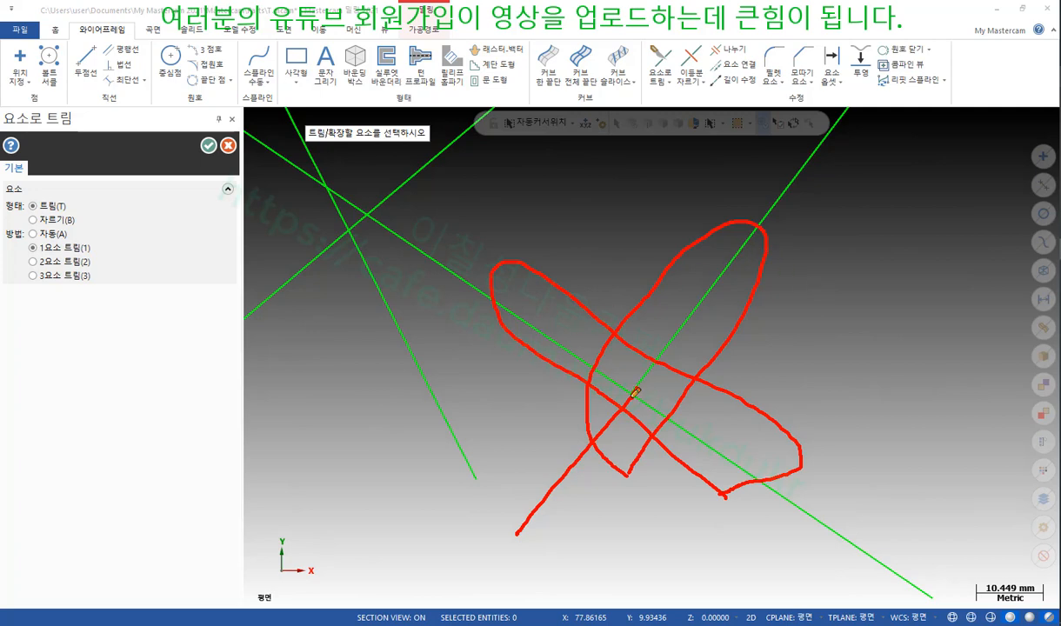
pyautogui.moveTo(627, 391); pyautogui.dragTo(643, 391)
pyautogui.moveTo(719, 159)
pyautogui.mouseDown()
pyautogui.moveTo(770, 210)
pyautogui.moveTo(773, 179)
pyautogui.mouseUp()
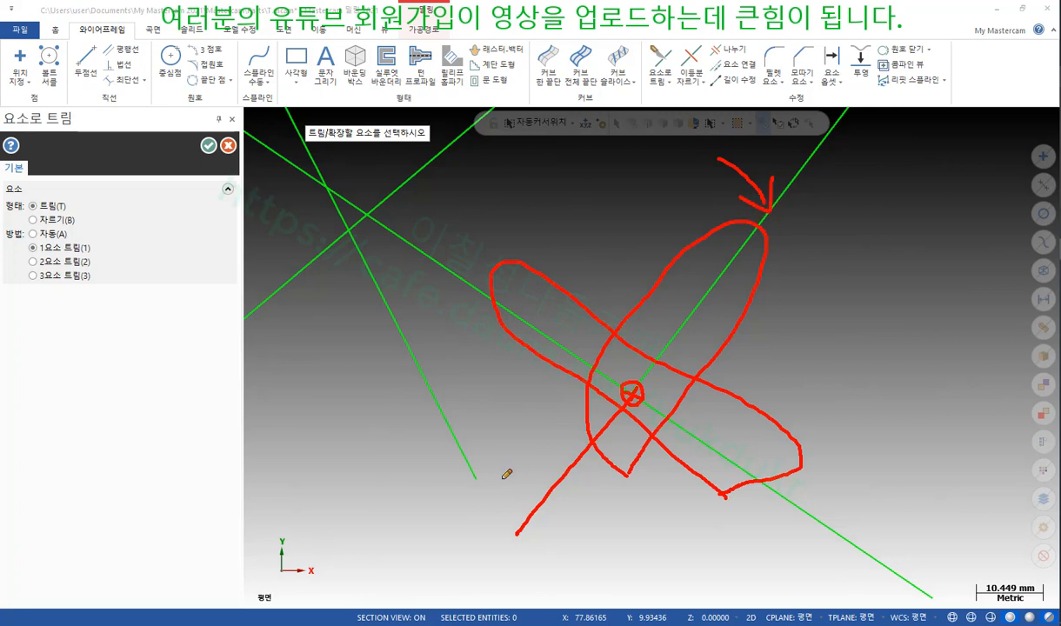
pyautogui.moveTo(493, 445); pyautogui.dragTo(548, 497)
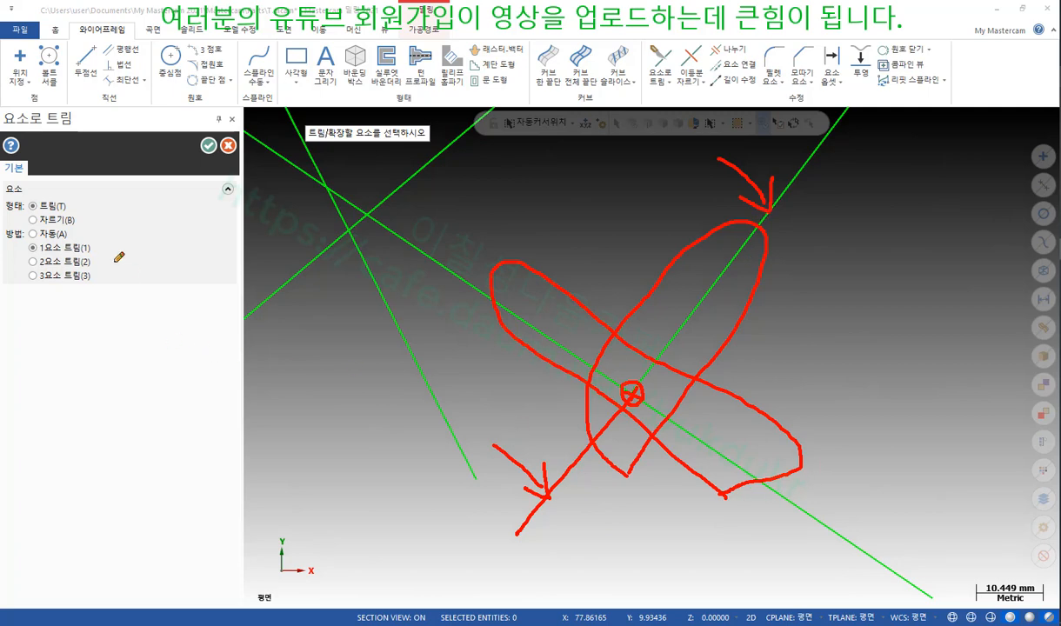
pyautogui.moveTo(94, 250)
pyautogui.mouseDown()
pyautogui.moveTo(116, 249)
pyautogui.moveTo(113, 263)
pyautogui.mouseUp()
pyautogui.rightClick(863, 282)
pyautogui.click(909, 406)
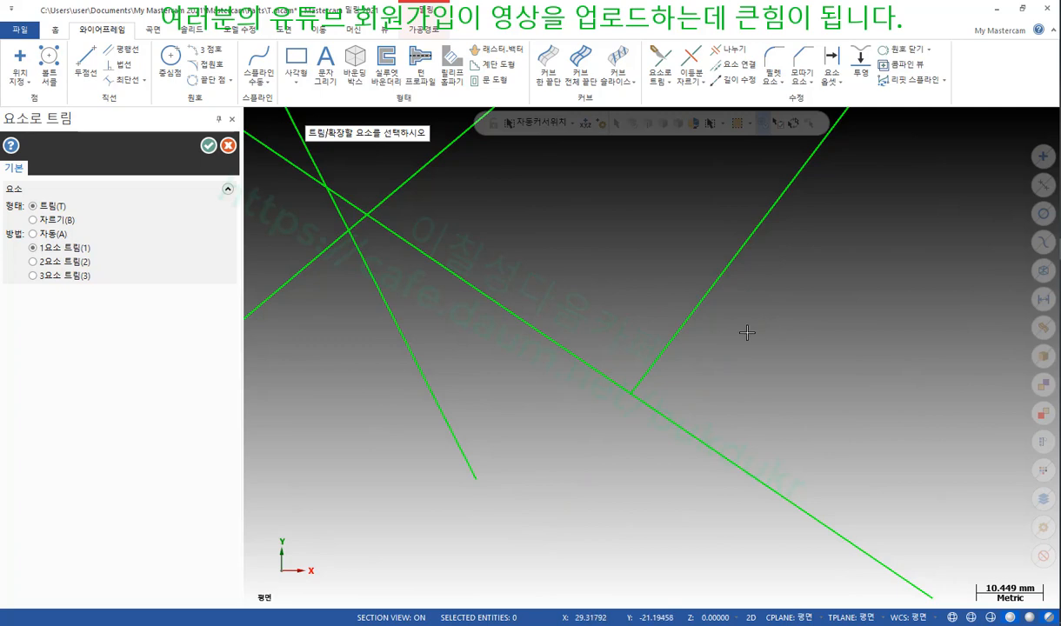
# Step: Trim the long lower line and the right-hand line to a shared corner using the 2-entity method (2요소 트림)
pyautogui.click(473, 287)
pyautogui.click(711, 287)
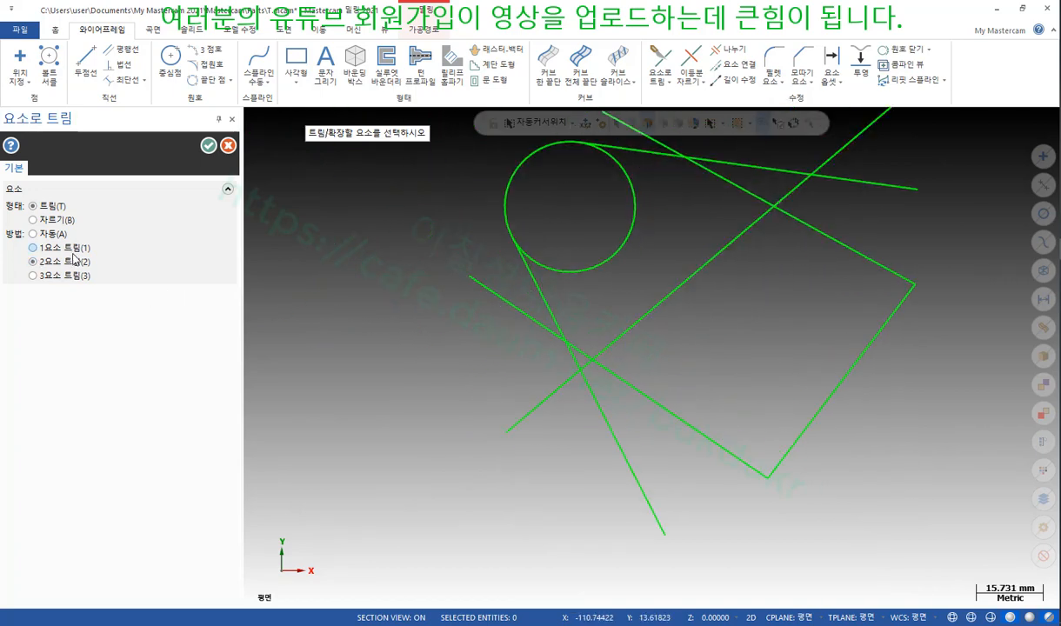
# Step: Trim the line tangent to the circle's lower left and the long diagonal line to a shared corner with the 2-entity method (2요소 트림)
pyautogui.click(558, 303)
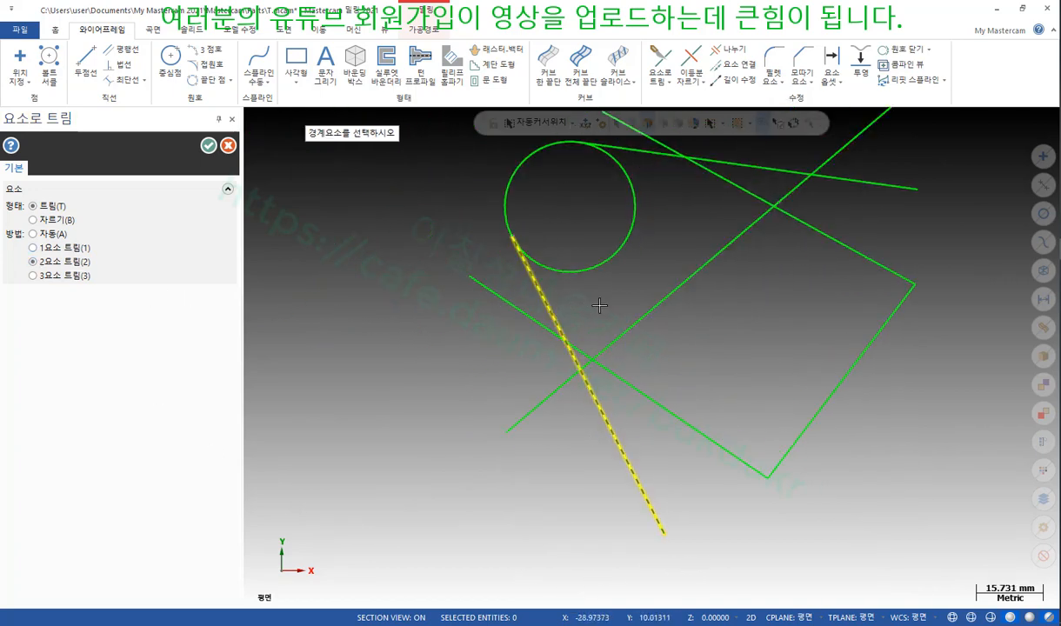
pyautogui.click(624, 330)
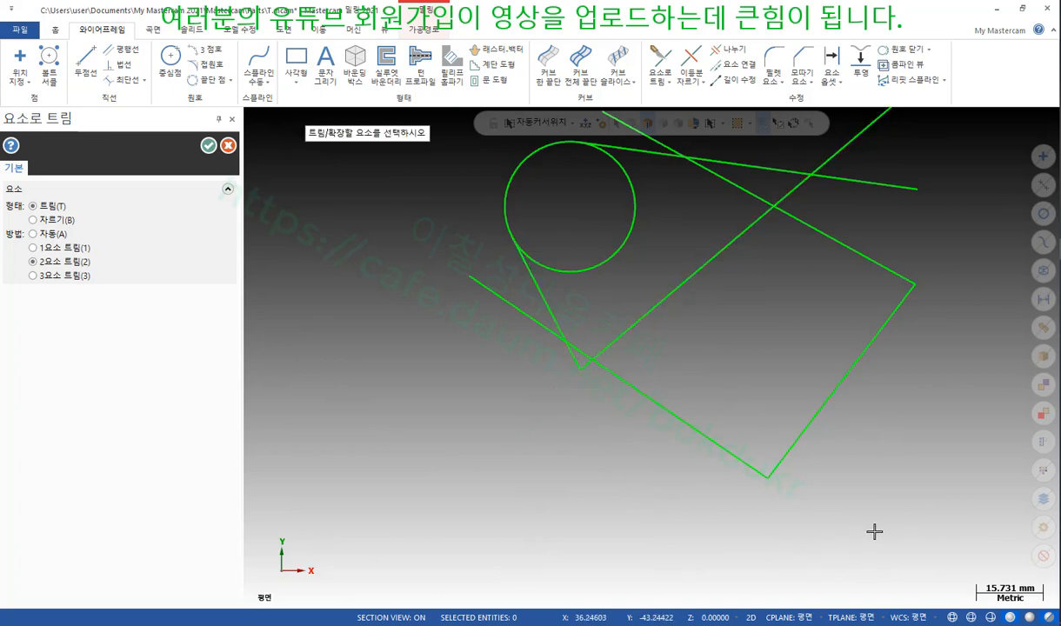
# Step: With the 2-entity method, join the upper tangent line to the long lower line, and join the two tangent lines in a corner beside the circle
pyautogui.scroll(-2, 625, 520)
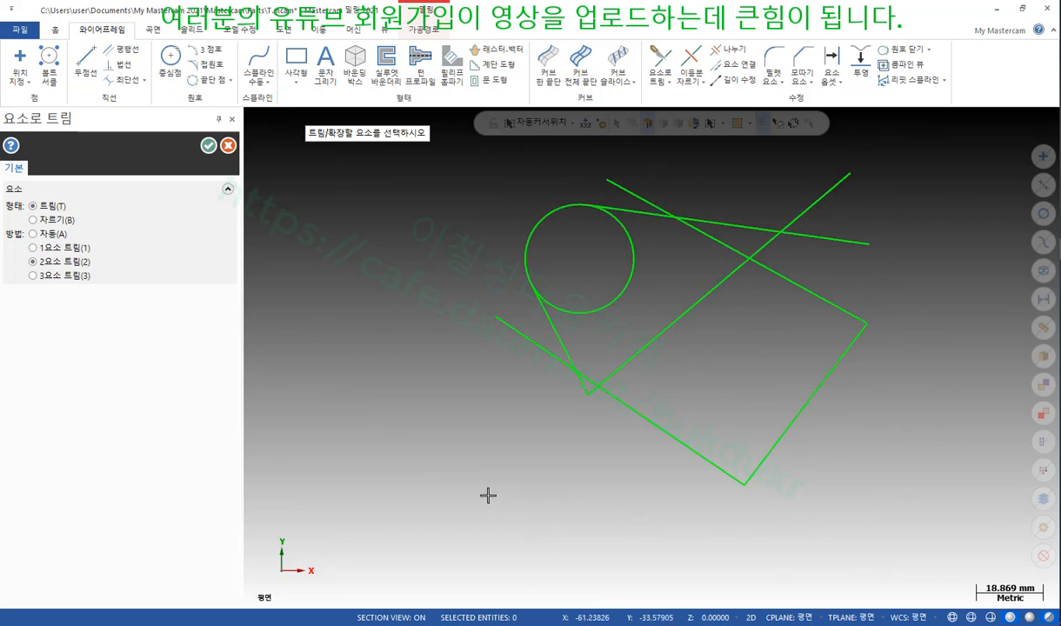
pyautogui.scroll(2, 961, 145)
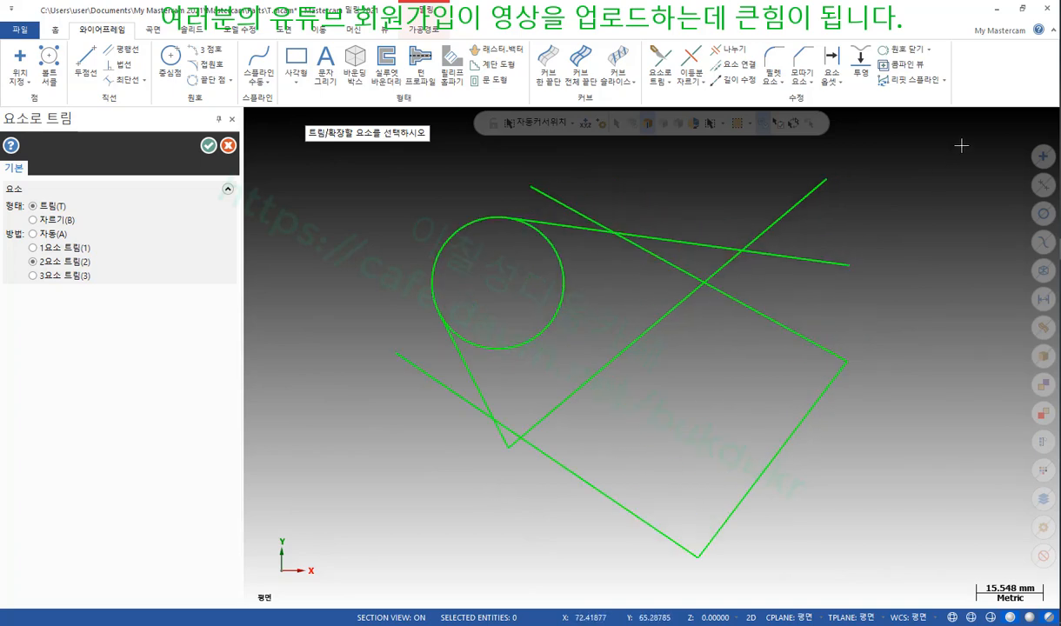
pyautogui.scroll(2, 932, 166)
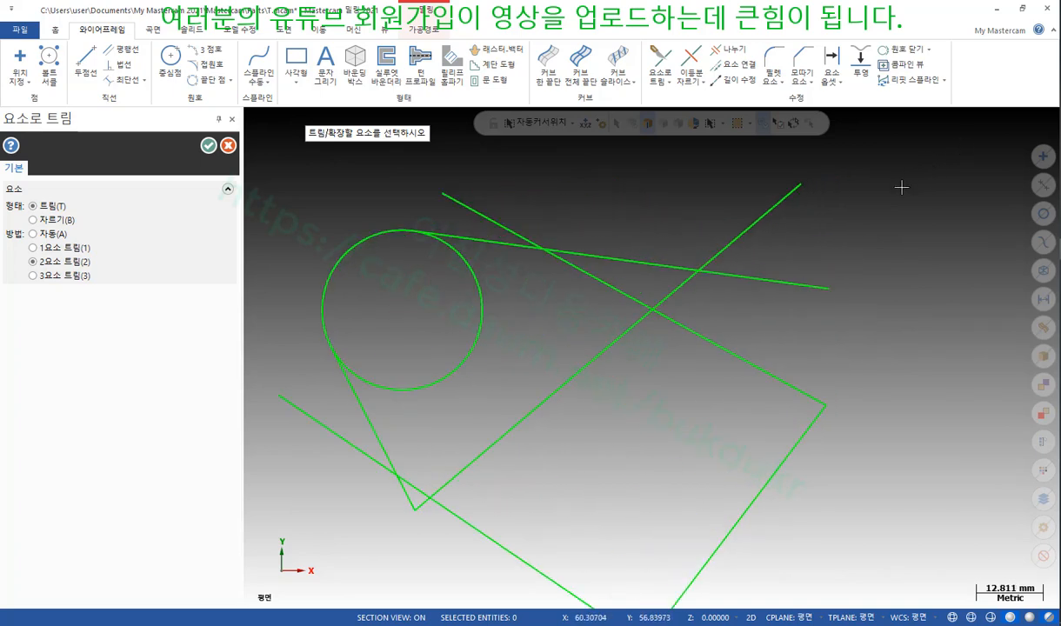
pyautogui.scroll(-2, 902, 187)
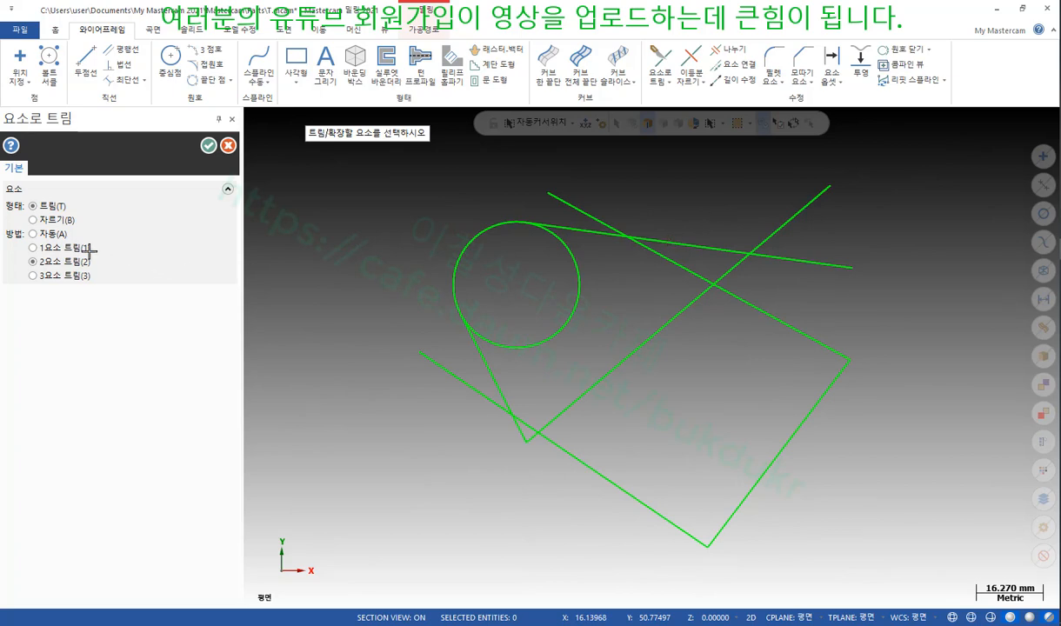
pyautogui.click(562, 228)
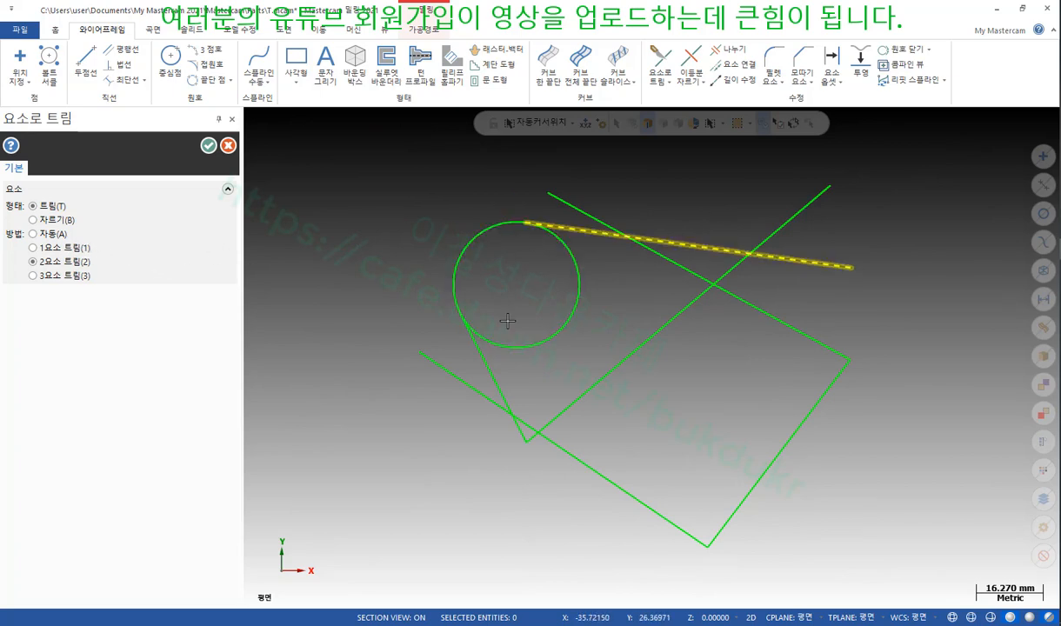
pyautogui.click(455, 371)
pyautogui.scroll(-3, 961, 458)
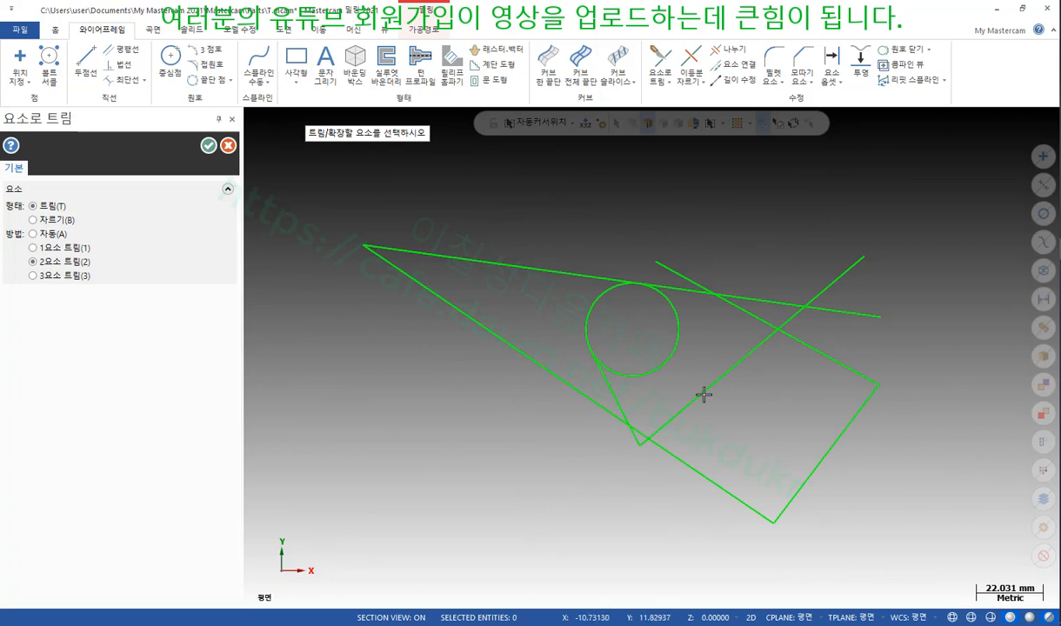
pyautogui.click(592, 352)
pyautogui.click(690, 295)
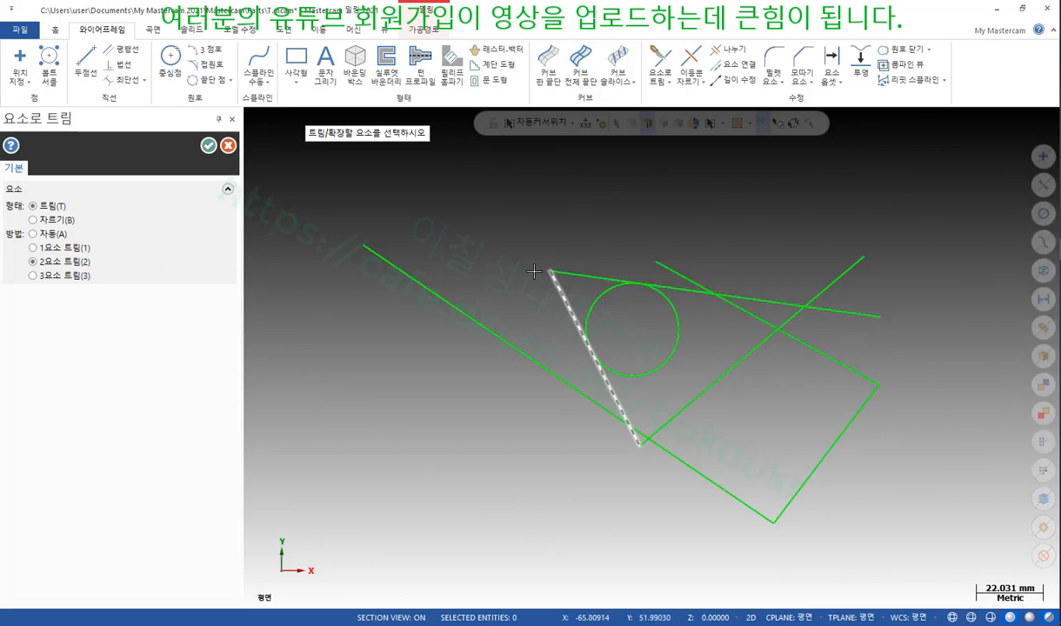
# Step: Try the 3-entity method (3요소 트림) on the two tangent lines and the circle, keeping the upper-left arc, and undo the trim
pyautogui.click(34, 276)
pyautogui.scroll(4, 691, 346)
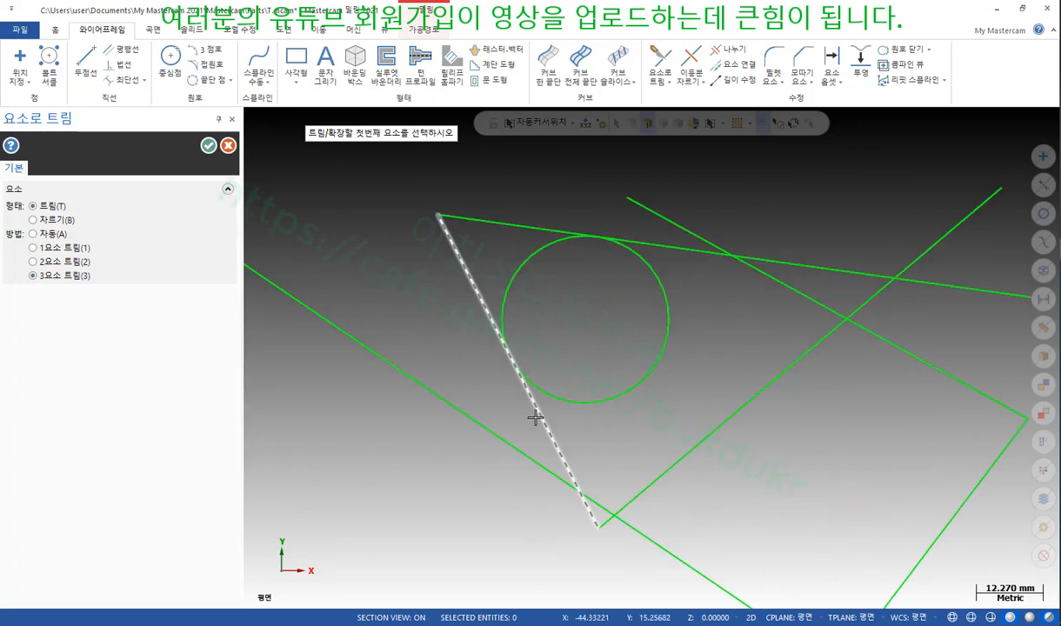
pyautogui.click(535, 417)
pyautogui.click(609, 238)
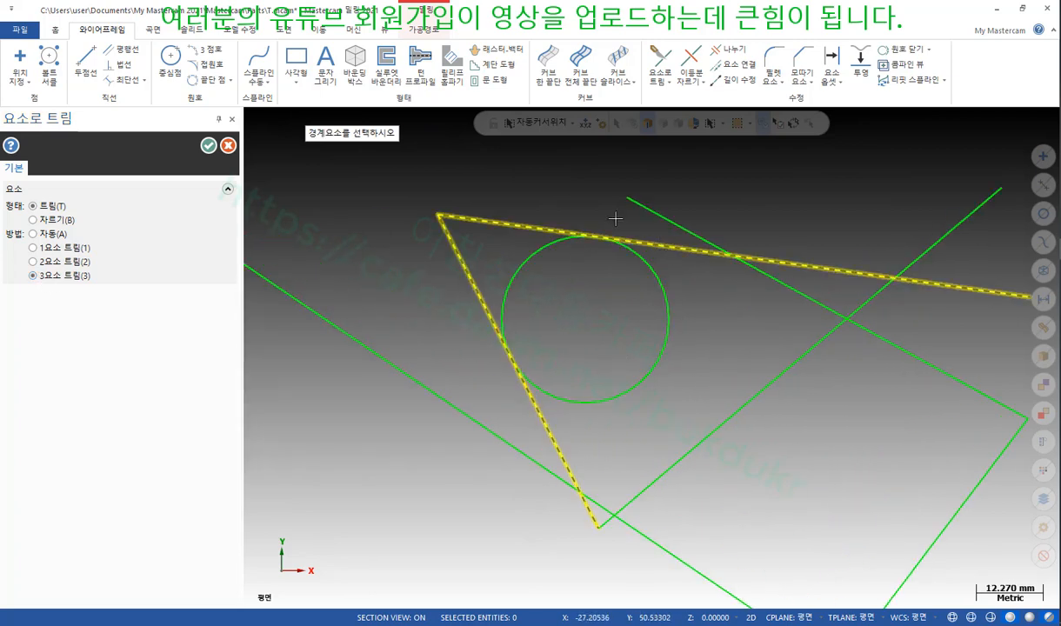
pyautogui.click(520, 261)
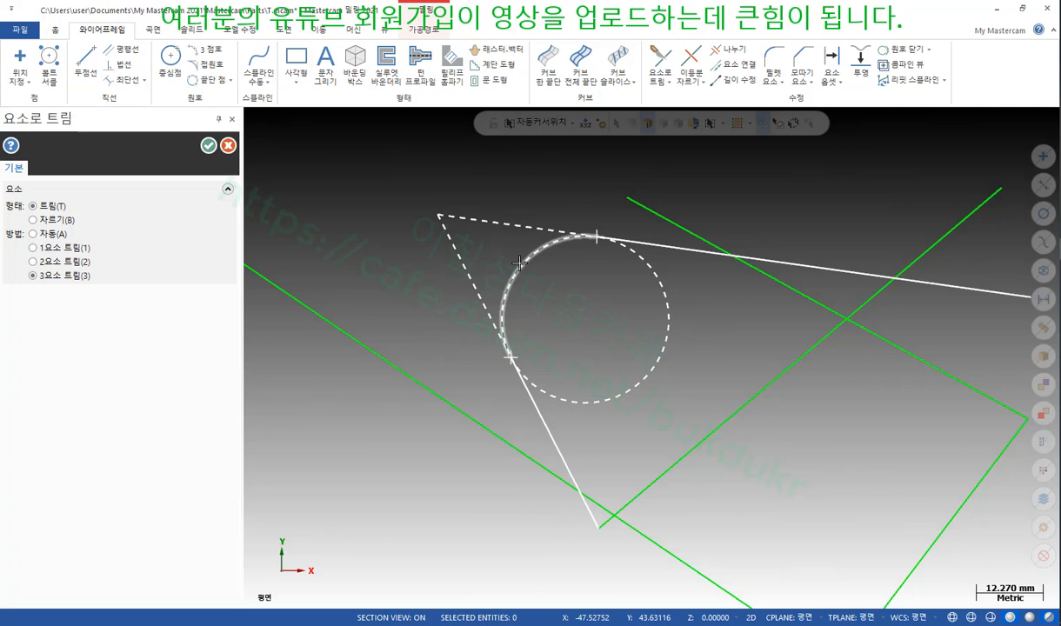
pyautogui.click(519, 261)
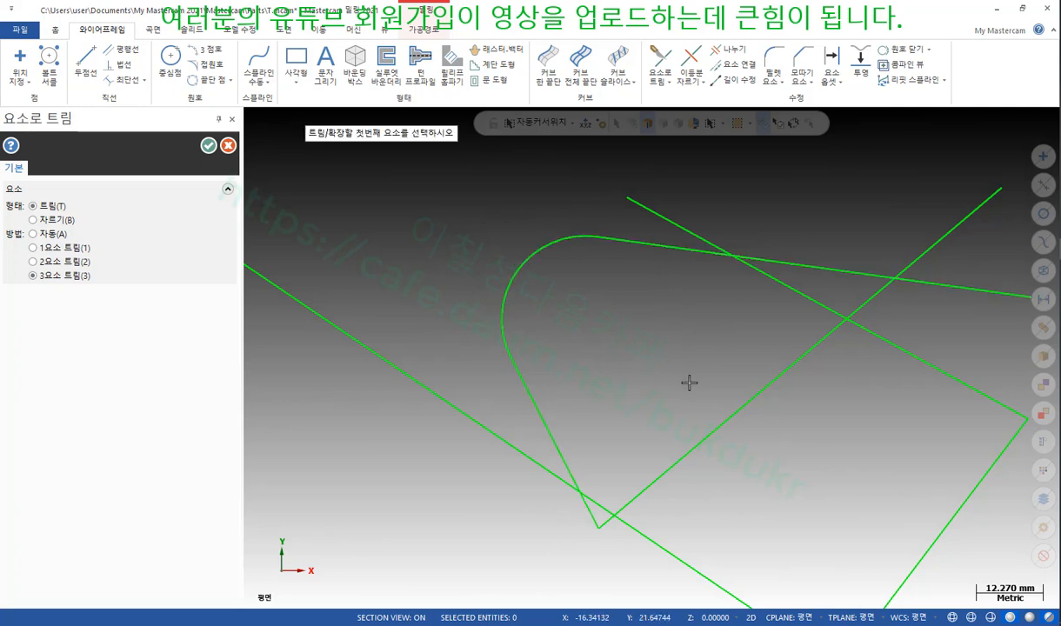
pyautogui.scroll(-2, 687, 383)
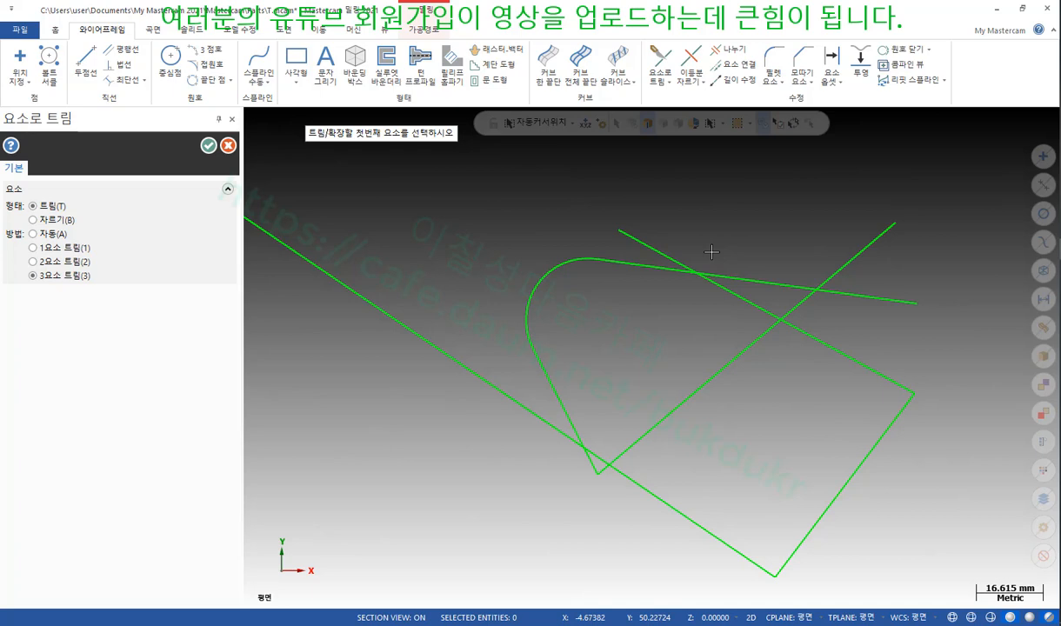
pyautogui.hotkey('ctrl', 'z')
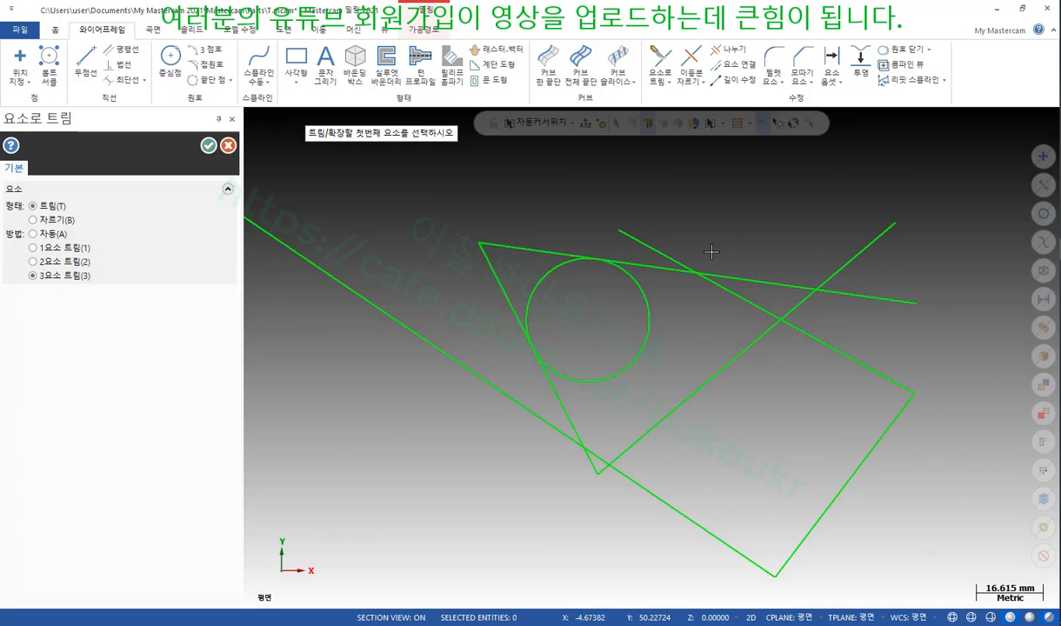
# Step: Break (자르기) the two tangent lines and the circle at their tangent points using the 3-entity method and the upper-left arc
pyautogui.scroll(1, 587, 300)
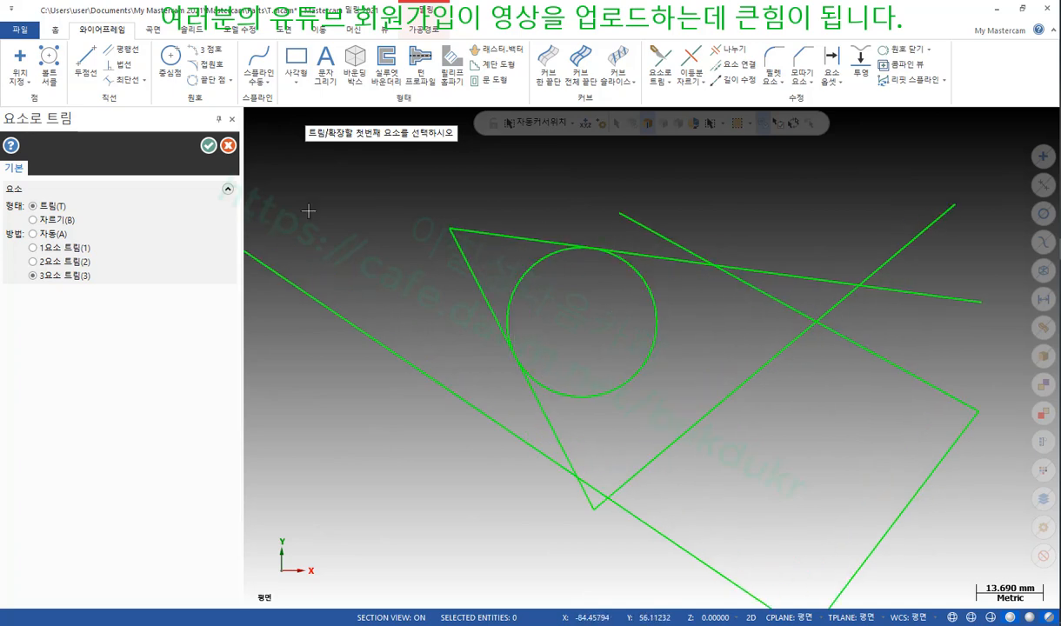
pyautogui.click(34, 221)
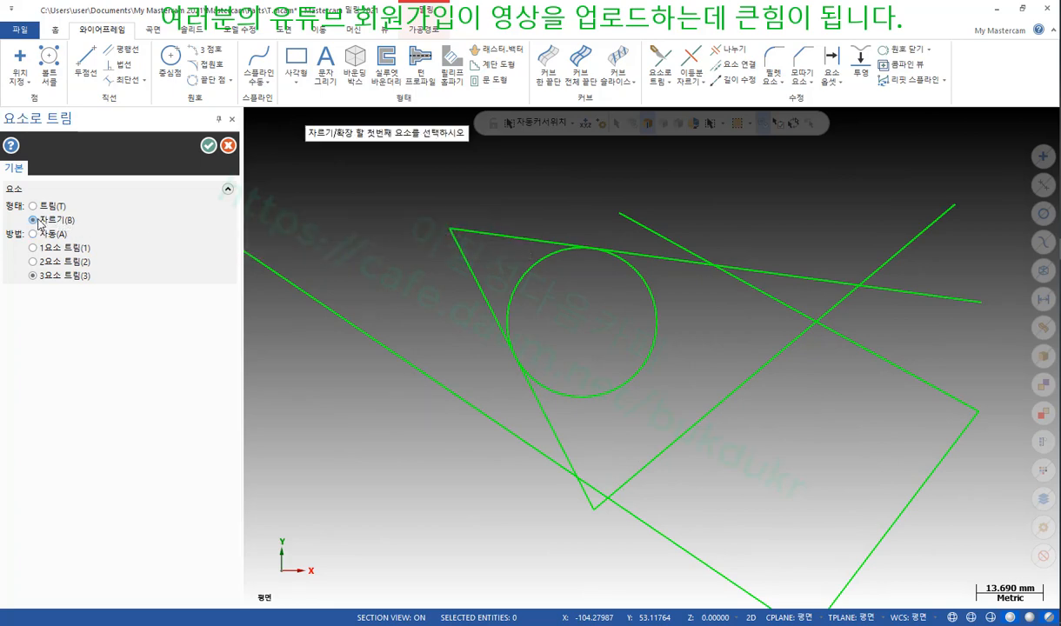
pyautogui.click(553, 432)
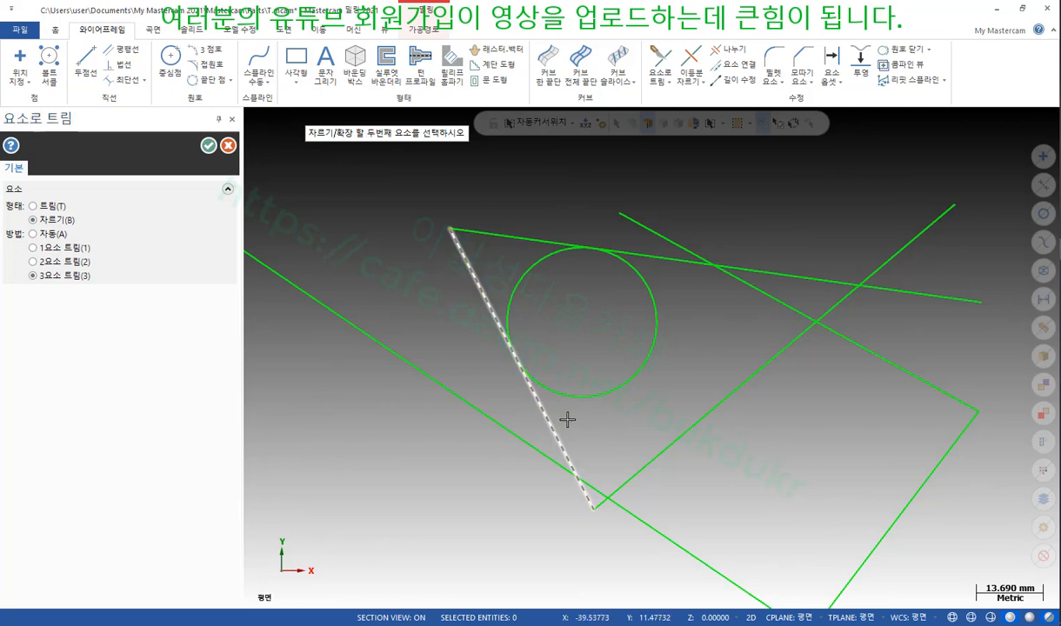
pyautogui.click(640, 252)
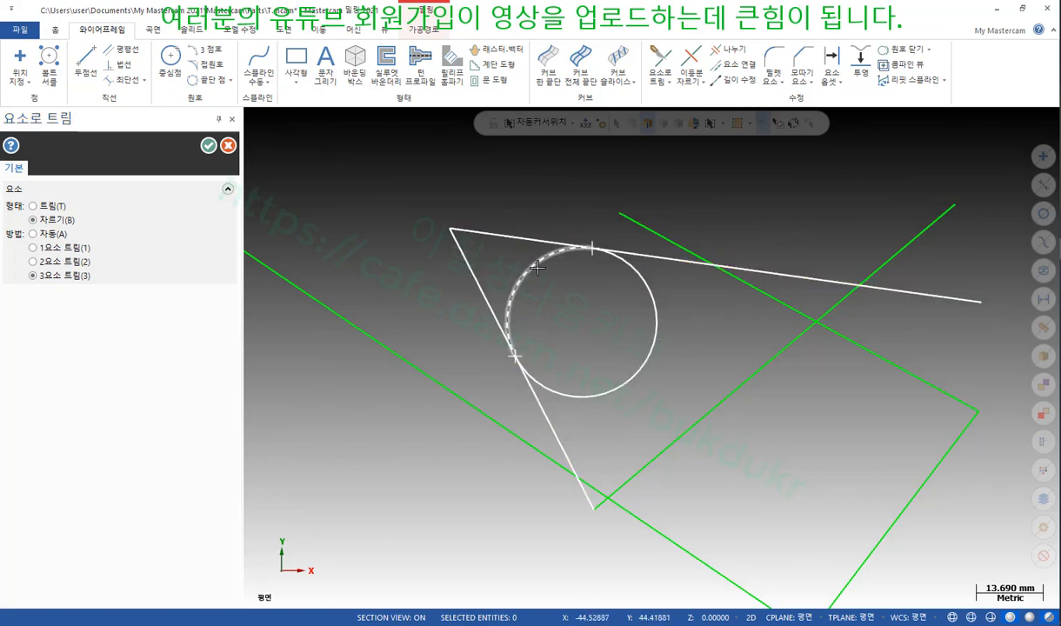
pyautogui.click(538, 268)
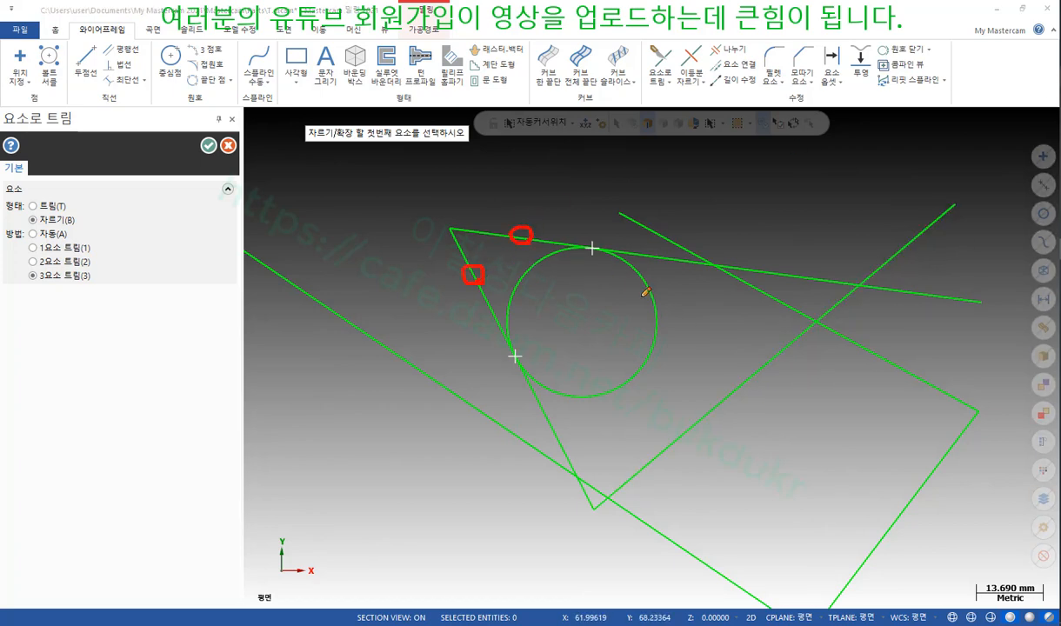
pyautogui.moveTo(568, 404); pyautogui.dragTo(581, 409)
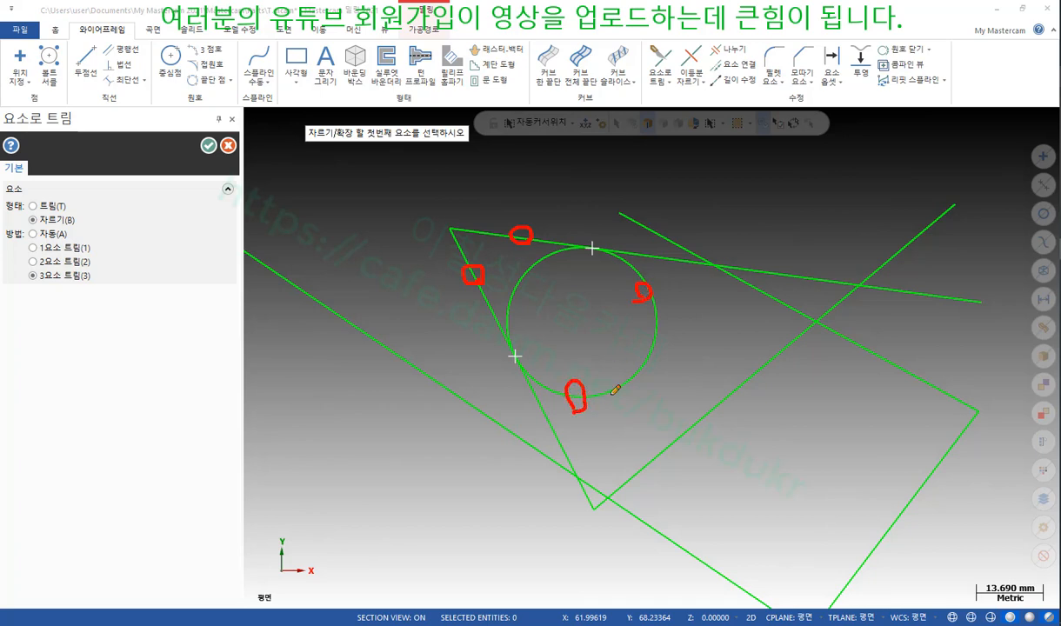
pyautogui.moveTo(593, 503)
pyautogui.mouseDown()
pyautogui.moveTo(508, 332)
pyautogui.moveTo(524, 261)
pyautogui.mouseUp()
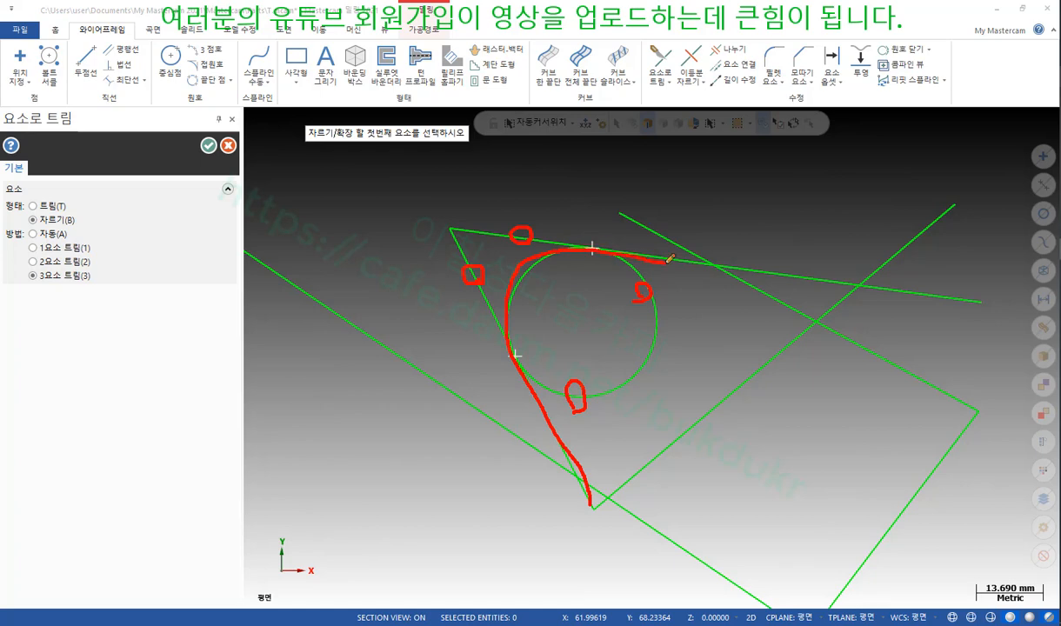
pyautogui.moveTo(670, 259); pyautogui.dragTo(744, 262)
pyautogui.moveTo(579, 415)
pyautogui.mouseDown()
pyautogui.moveTo(567, 300)
pyautogui.moveTo(648, 318)
pyautogui.moveTo(600, 418)
pyautogui.mouseUp()
pyautogui.moveTo(509, 249); pyautogui.dragTo(531, 205)
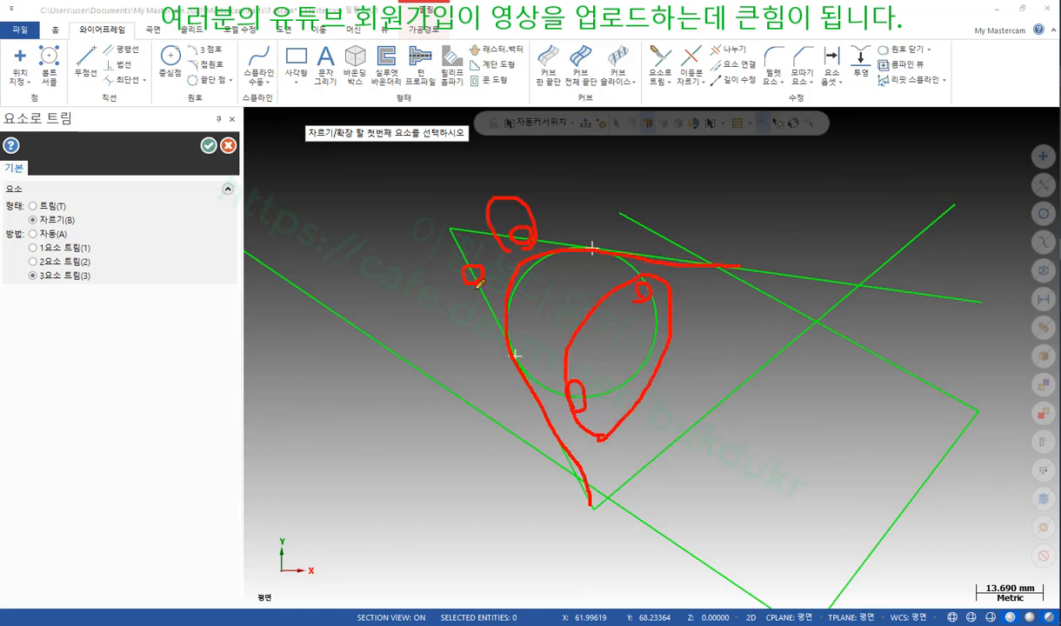
pyautogui.moveTo(478, 285)
pyautogui.mouseDown()
pyautogui.moveTo(440, 268)
pyautogui.moveTo(455, 310)
pyautogui.mouseUp()
pyautogui.rightClick(853, 199)
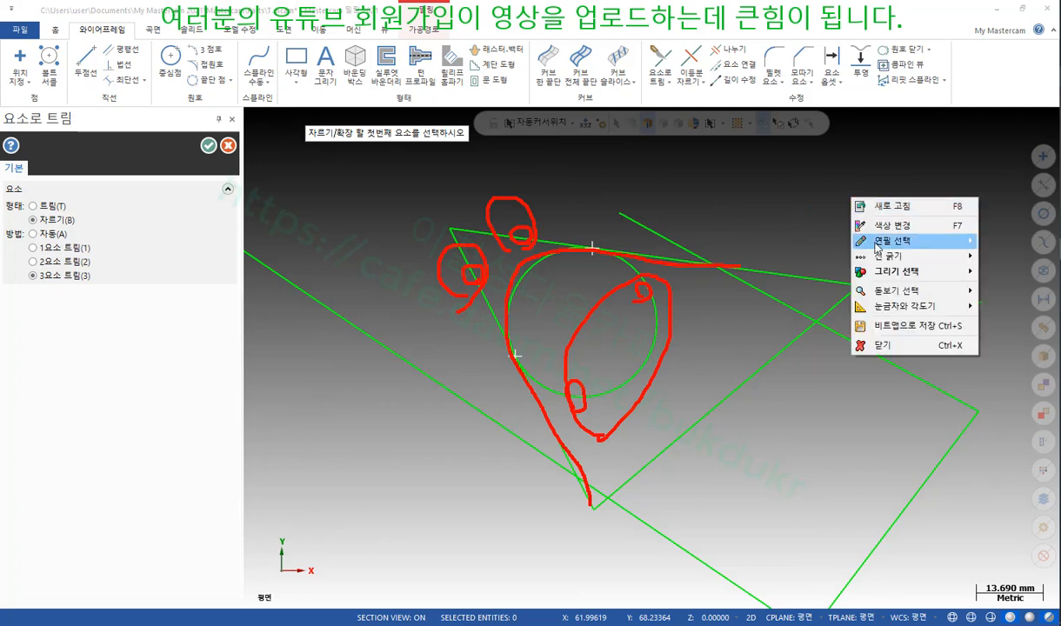
pyautogui.click(884, 346)
# Step: Leave trim to entities and delete the two line segments meeting at the outer corner and the circle's lower and right-hand arcs
pyautogui.click(499, 232)
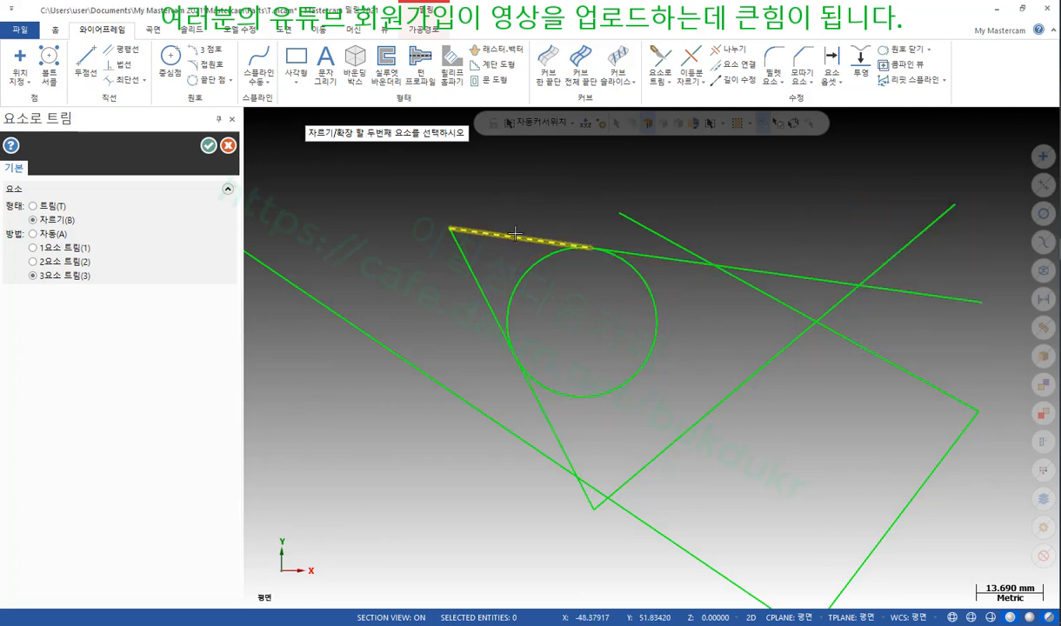
pyautogui.click(479, 272)
pyautogui.click(648, 292)
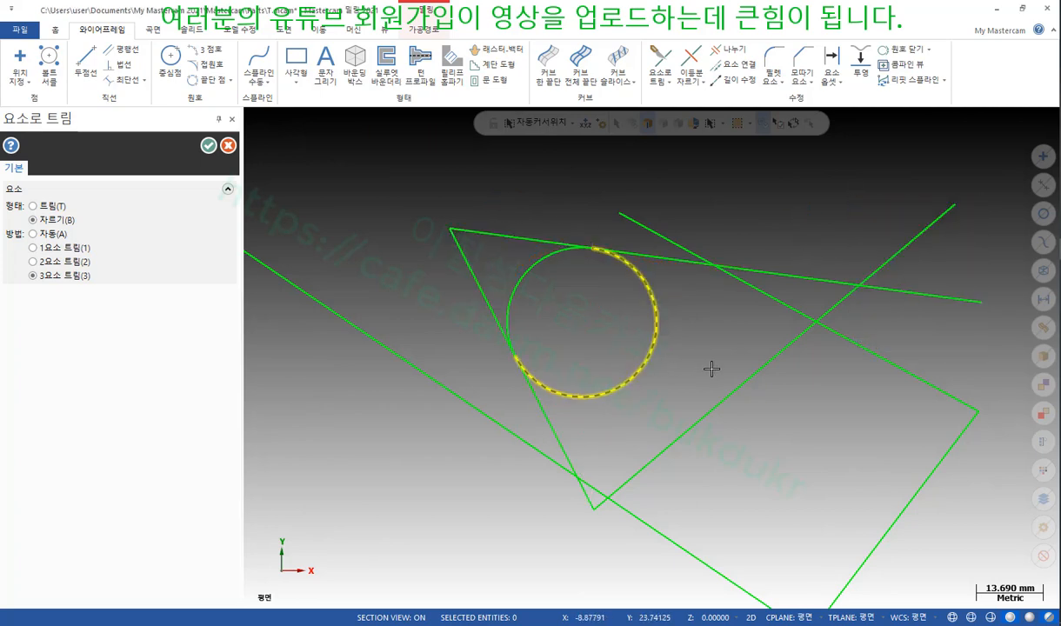
pyautogui.scroll(-1, 516, 202)
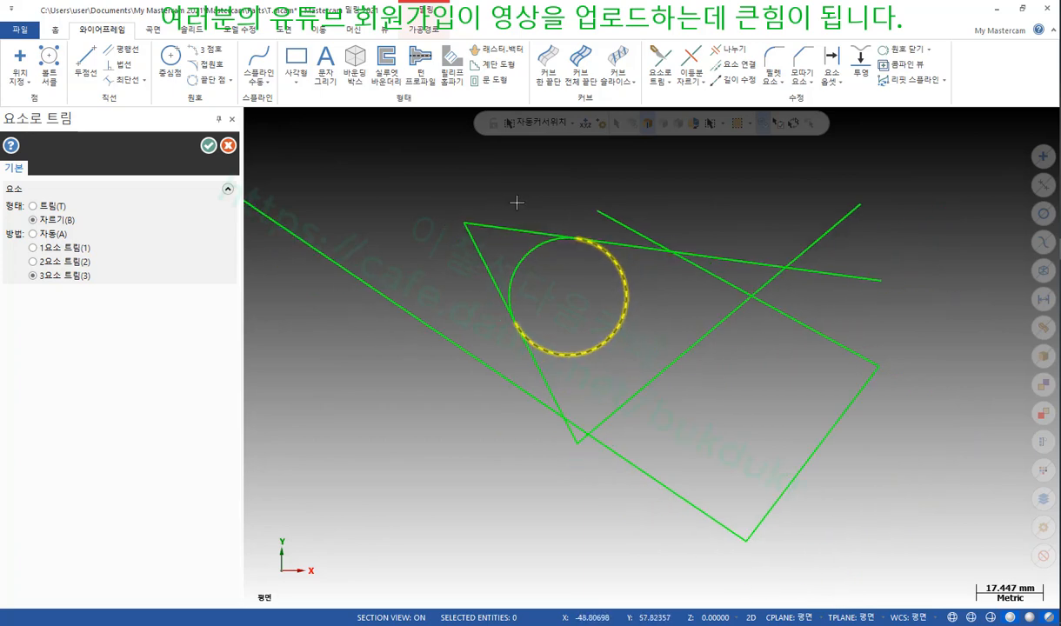
pyautogui.click(227, 145)
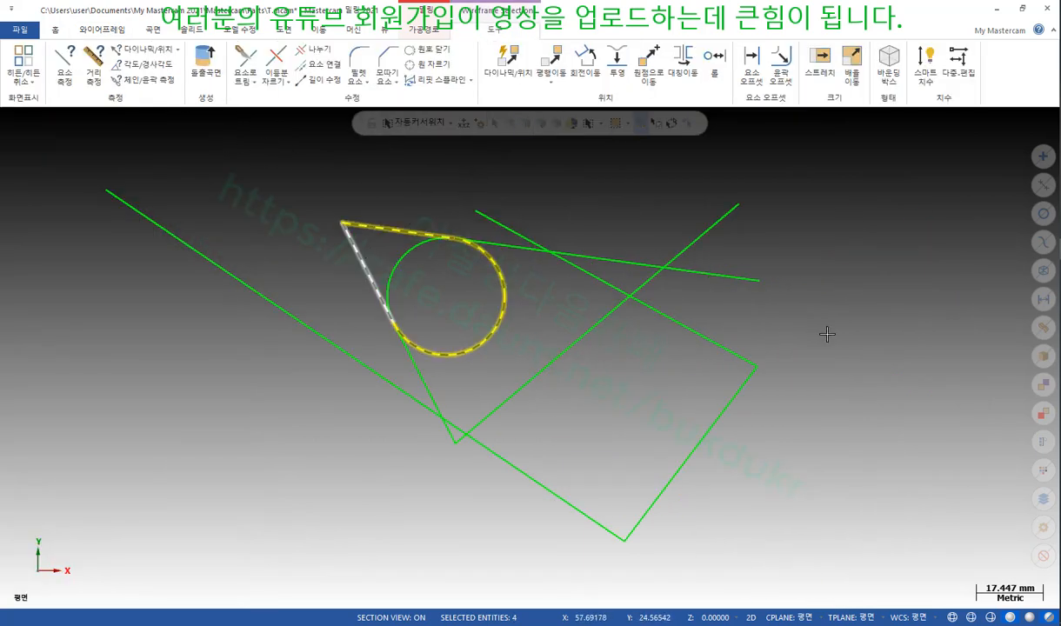
pyautogui.press('Escape')
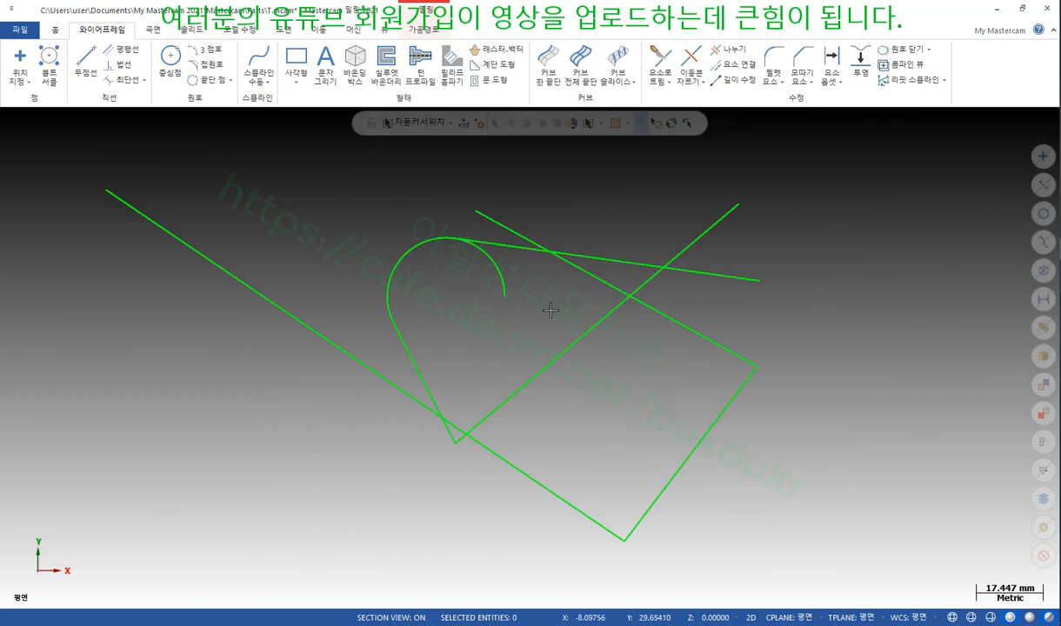
pyautogui.click(489, 262)
pyautogui.press('Escape')
pyautogui.scroll(3, 498, 243)
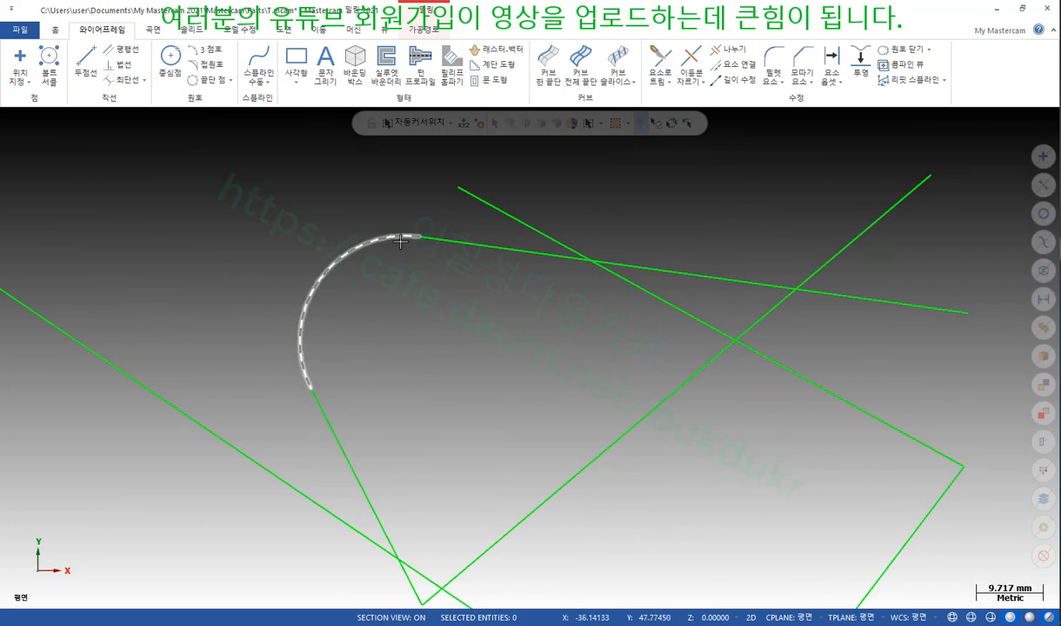
pyautogui.scroll(-3, 758, 353)
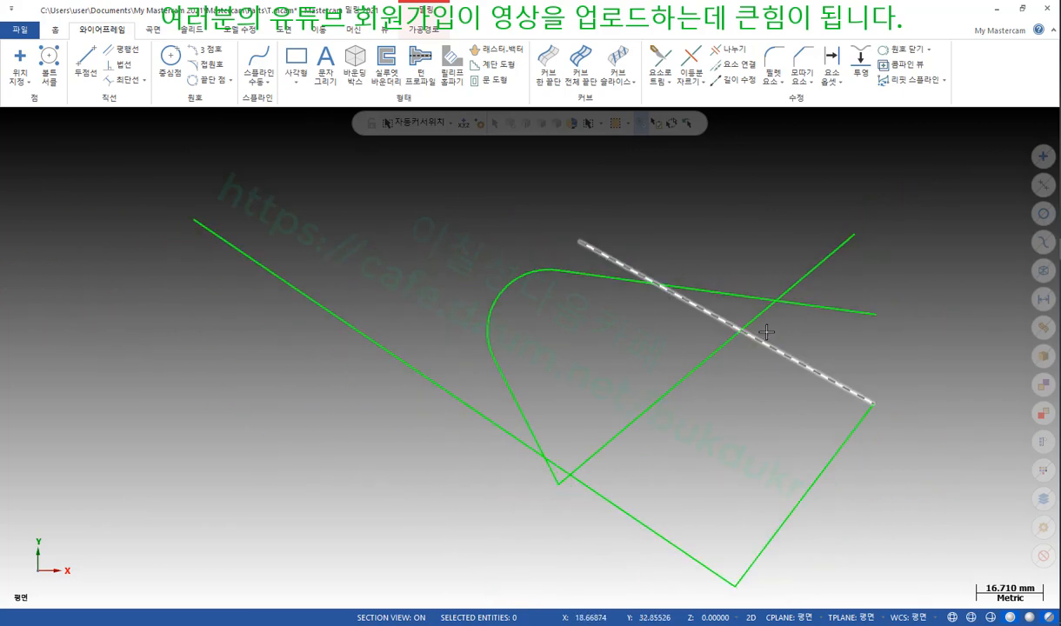
pyautogui.click(661, 59)
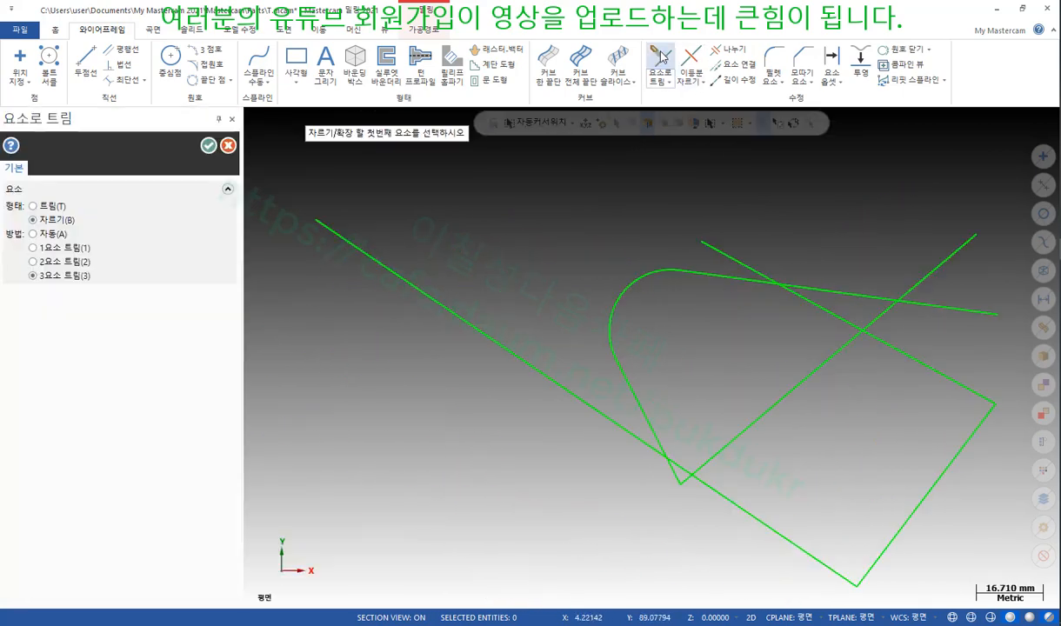
pyautogui.click(44, 210)
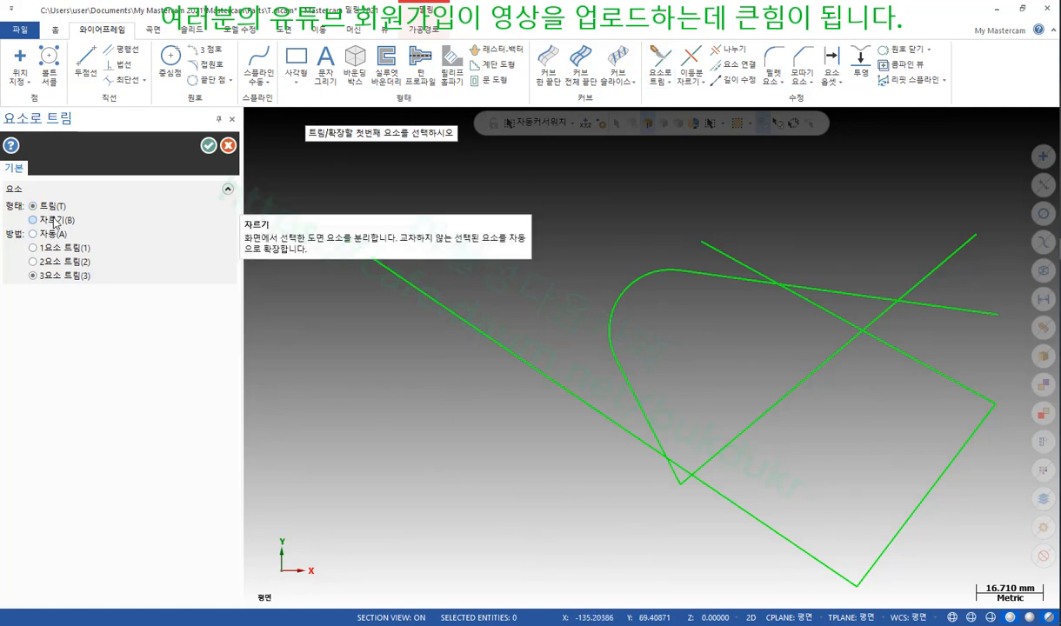
pyautogui.click(228, 145)
# Step: Switch to the Mastercam 2021 textbook PDF in Adobe Acrobat and read through the trim to entities pages up to the 3-entity trim
pyautogui.hotkey('alt', 'Tab')
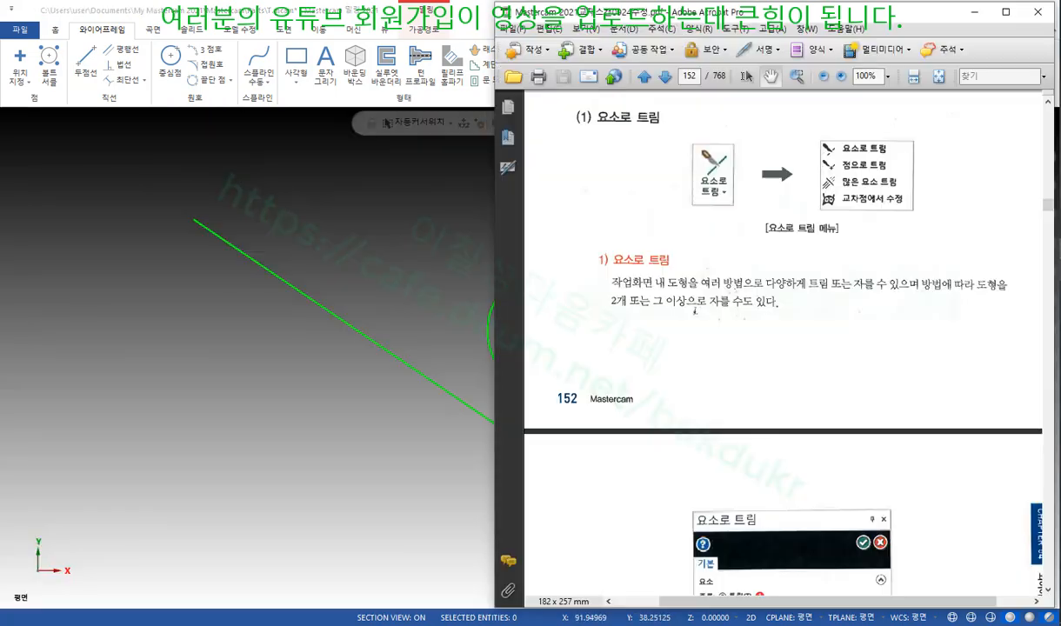
pyautogui.scroll(-5, 803, 253)
pyautogui.scroll(-15, 781, 277)
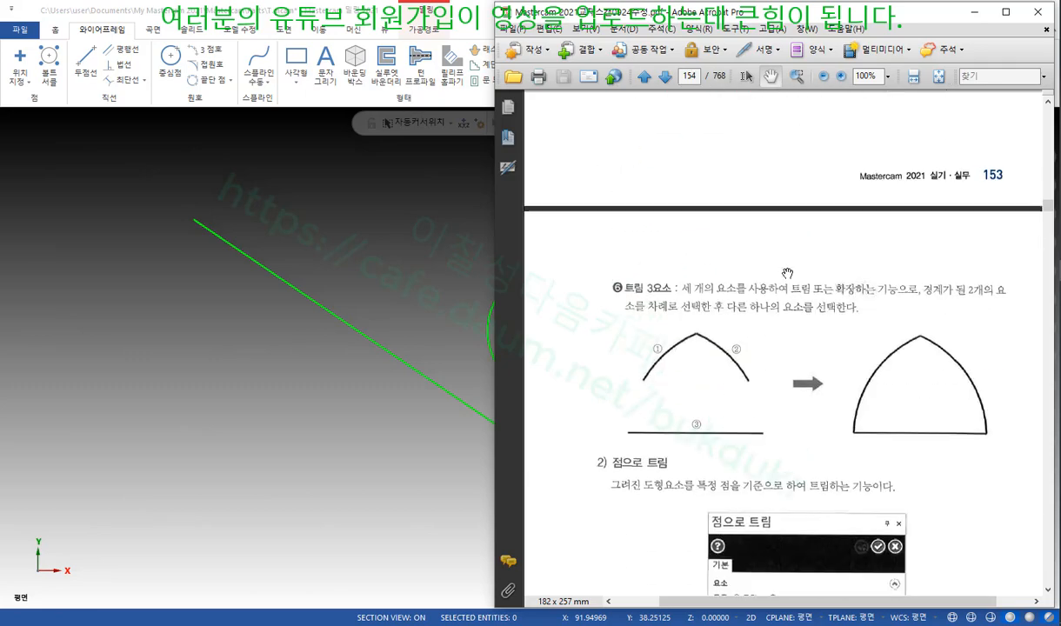
# Step: Read the textbook's trim to point section (점으로 트림) and its semicircle example, and switch to Mastercam
pyautogui.scroll(-6, 787, 273)
pyautogui.scroll(-2, 786, 273)
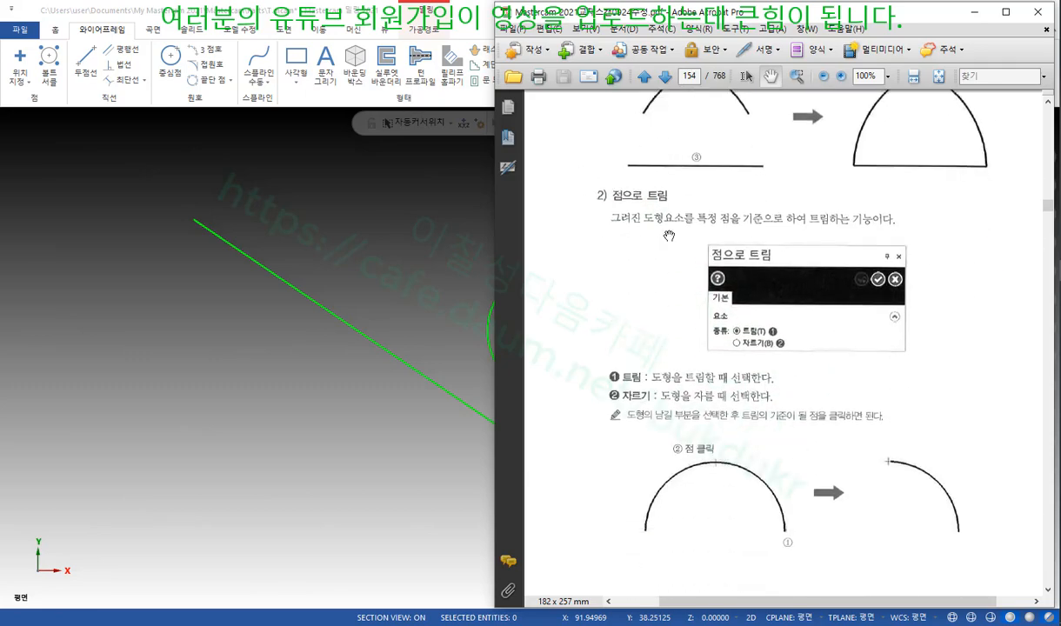
pyautogui.click(374, 172)
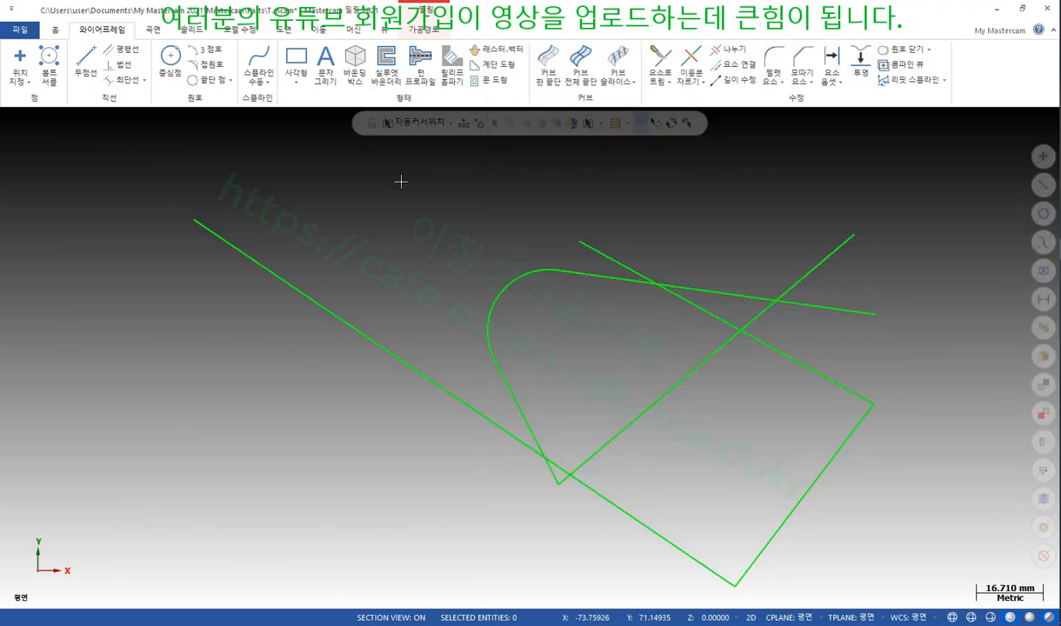
# Step: Start trim to point (점으로 트림) and extend the two lines tangent to the arc and the upper diagonal line toward the upper left
pyautogui.click(671, 83)
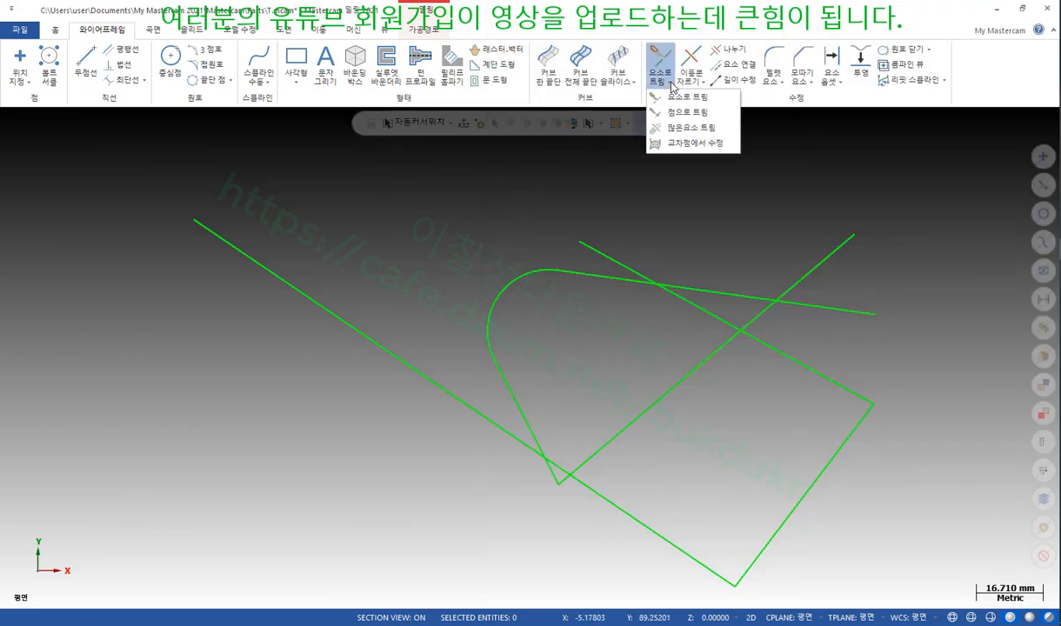
pyautogui.click(692, 113)
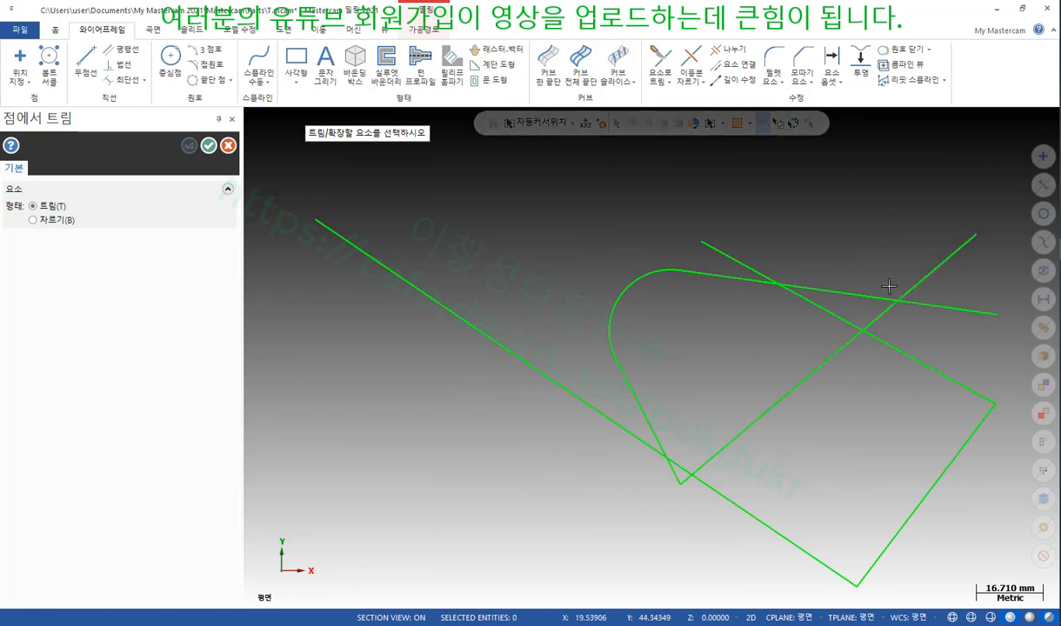
pyautogui.click(636, 391)
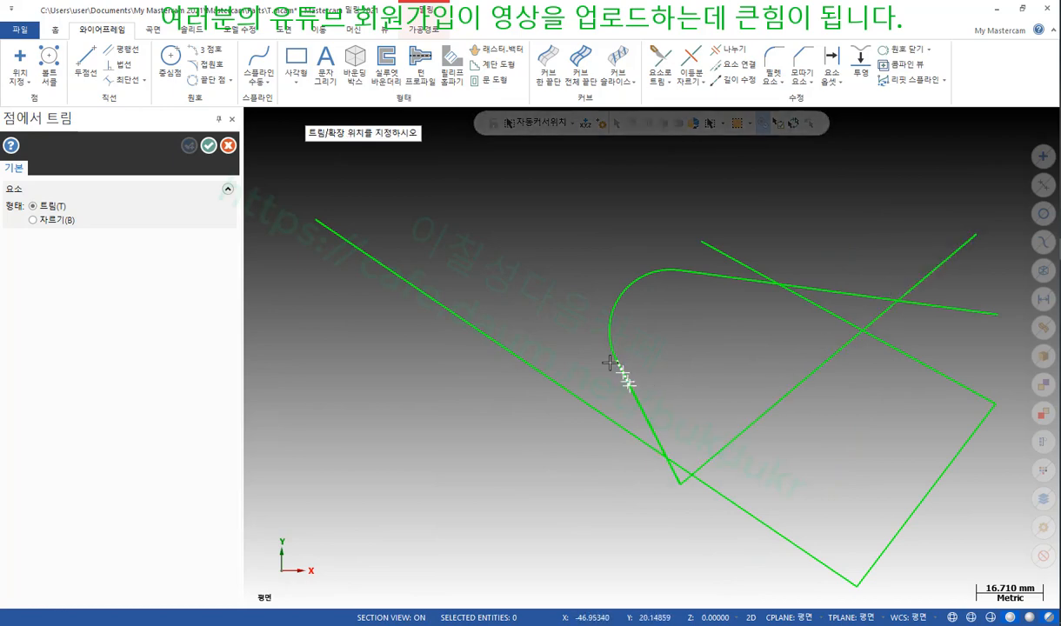
pyautogui.click(502, 162)
pyautogui.click(729, 282)
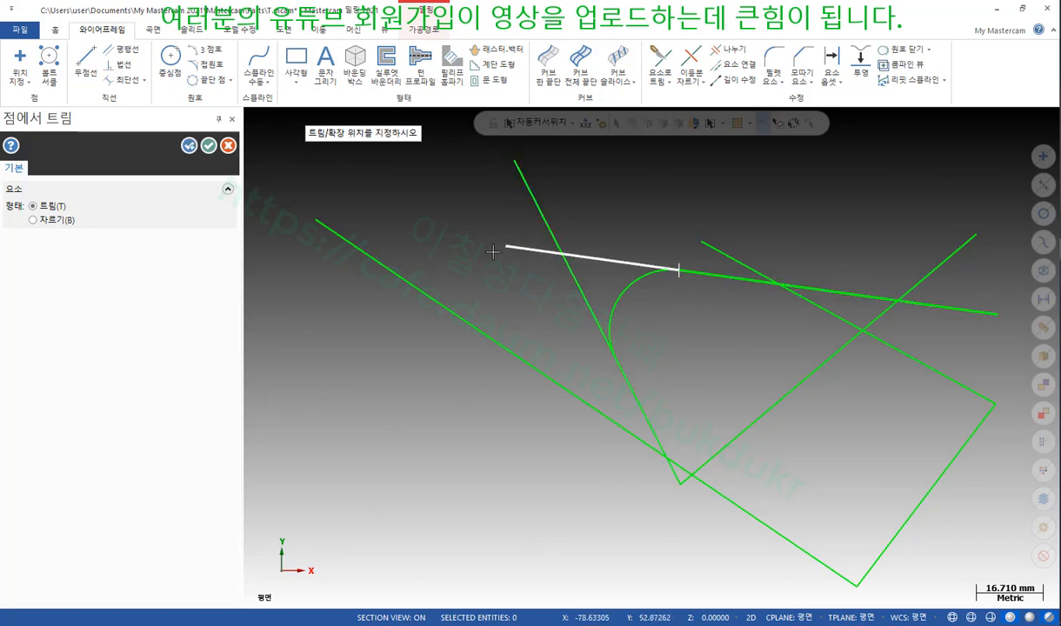
pyautogui.click(447, 238)
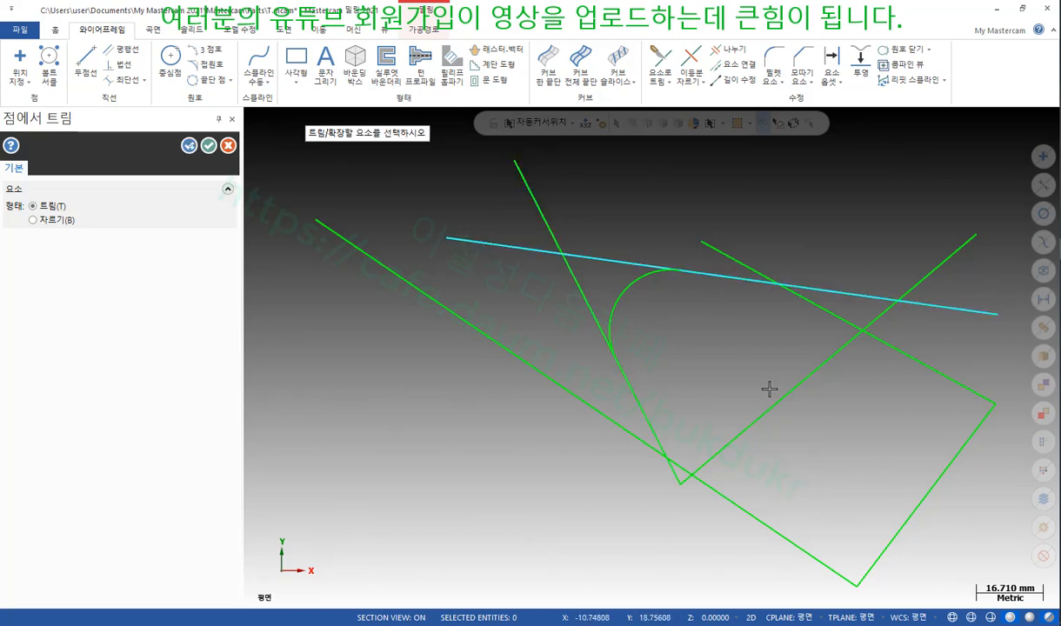
pyautogui.click(732, 255)
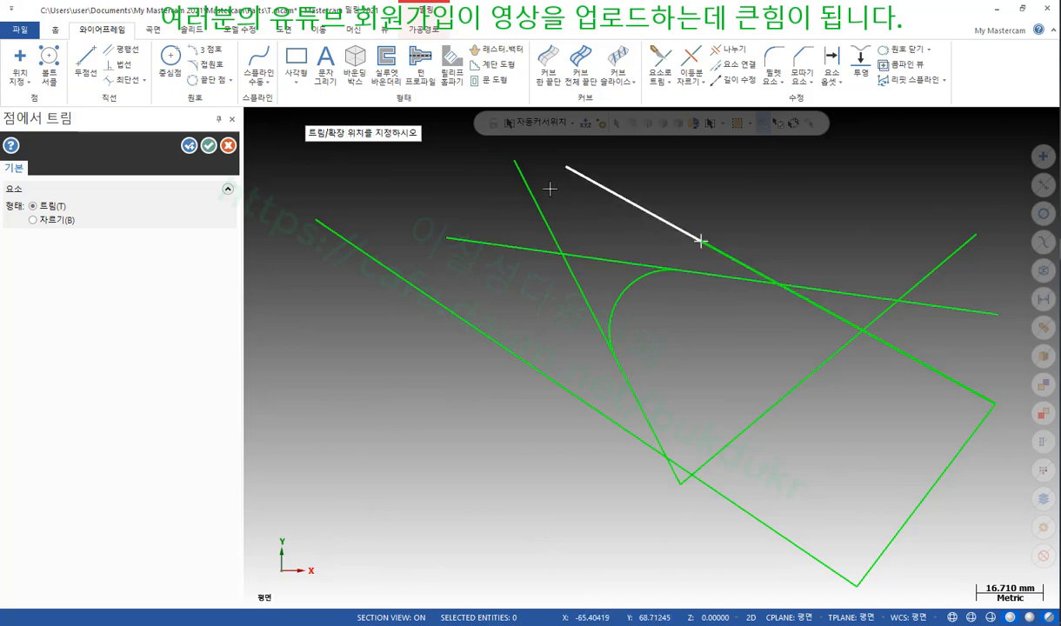
pyautogui.click(579, 185)
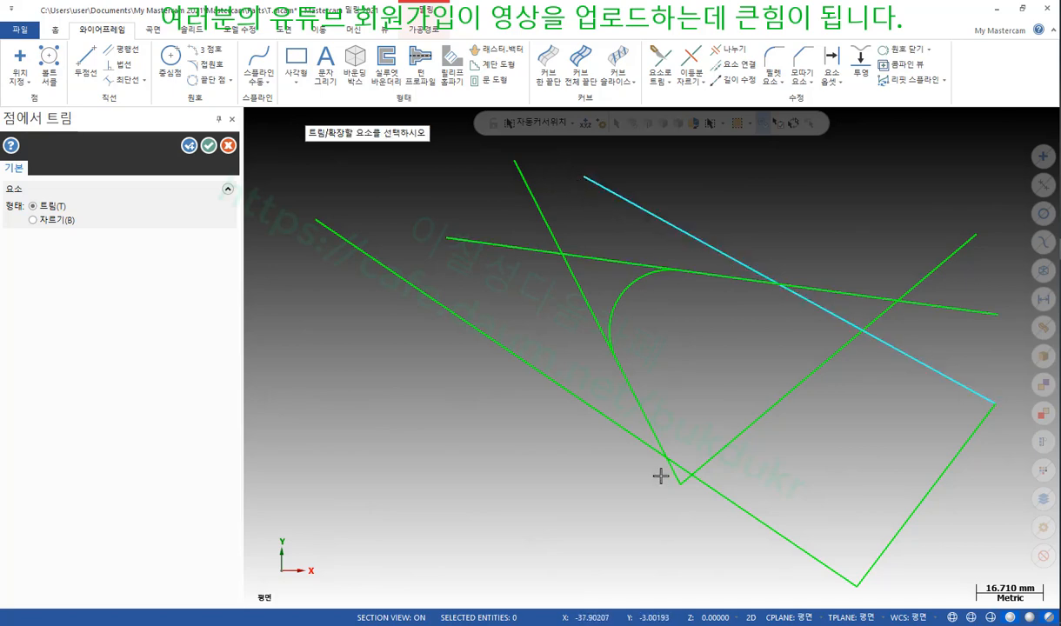
# Step: Trim the inner diagonal line to about half its length and extend the upper diagonal line past its lower-right corner
pyautogui.scroll(-1, 394, 295)
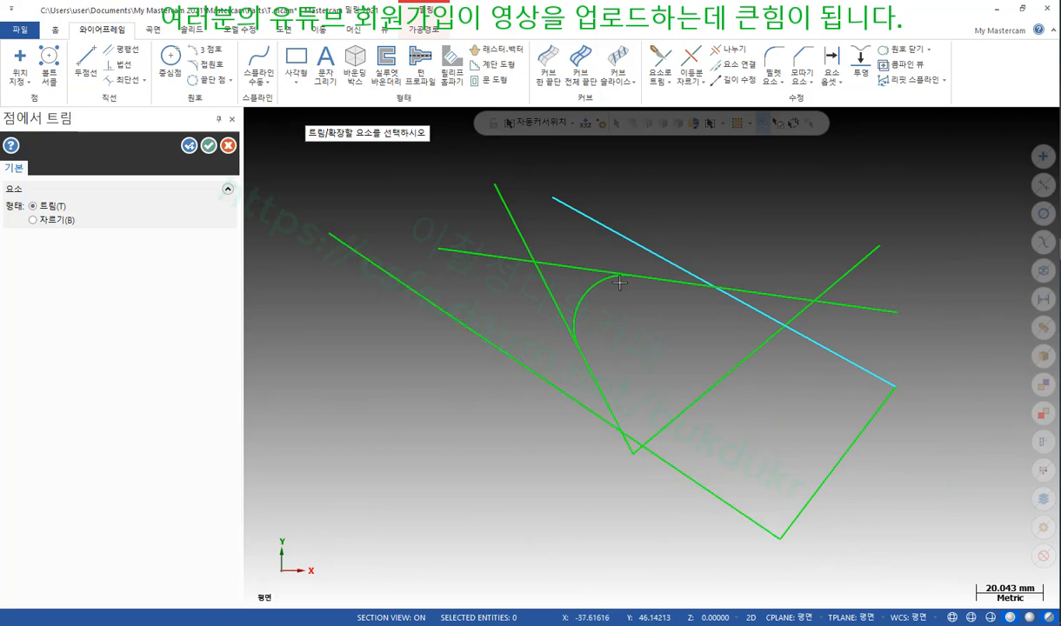
pyautogui.click(717, 381)
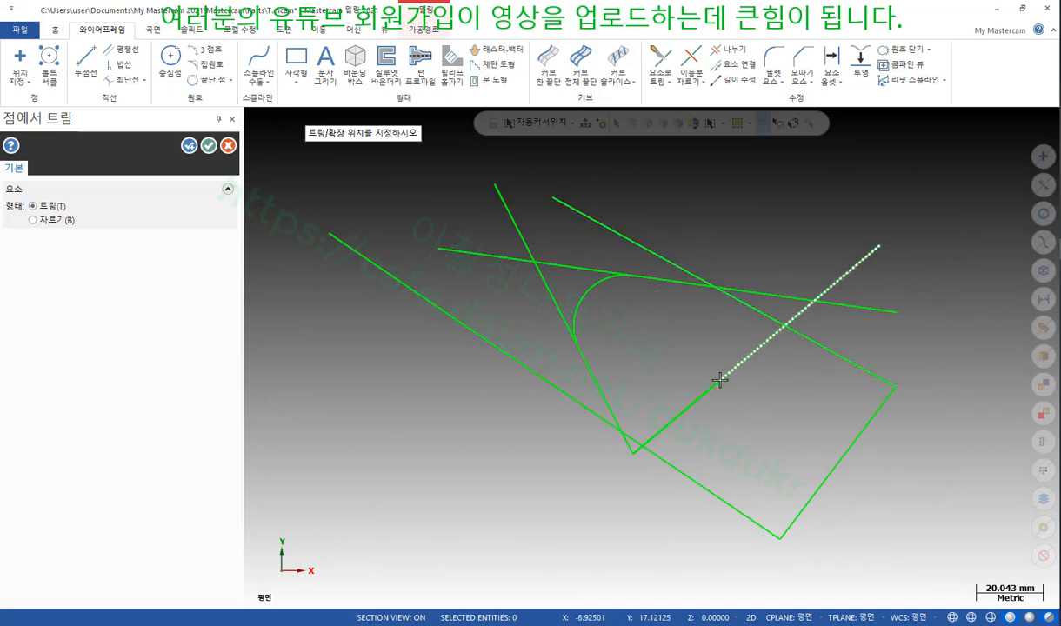
pyautogui.click(792, 368)
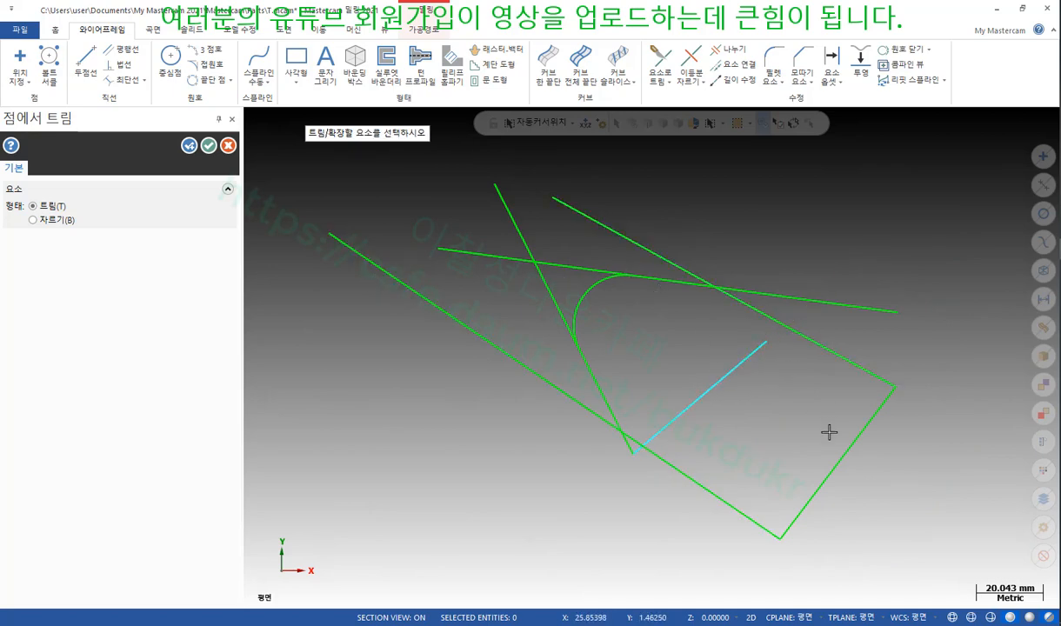
pyautogui.click(823, 355)
pyautogui.click(995, 455)
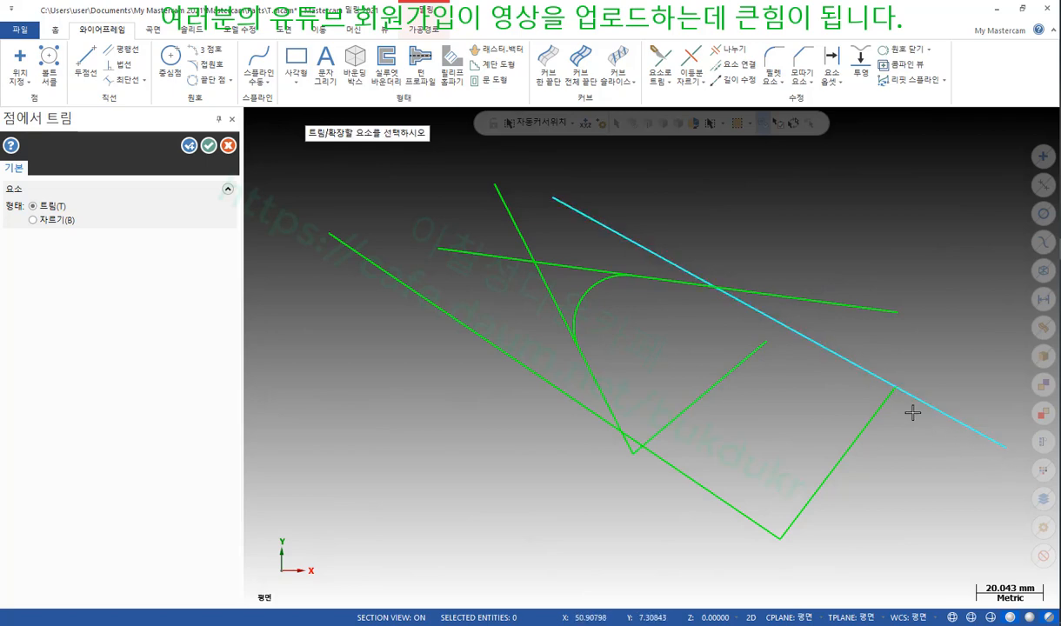
# Step: Try trimming the upper diagonal line's upper end near its crossing with the tangent line, and undo the trim
pyautogui.click(857, 369)
pyautogui.click(709, 285)
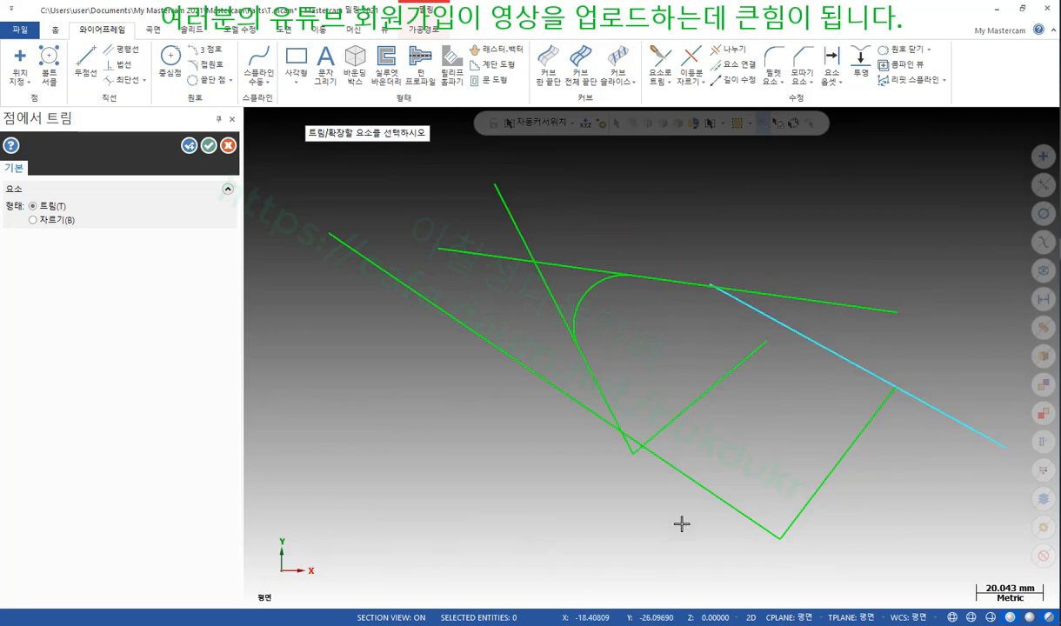
pyautogui.scroll(1, 573, 514)
pyautogui.scroll(-2, 828, 517)
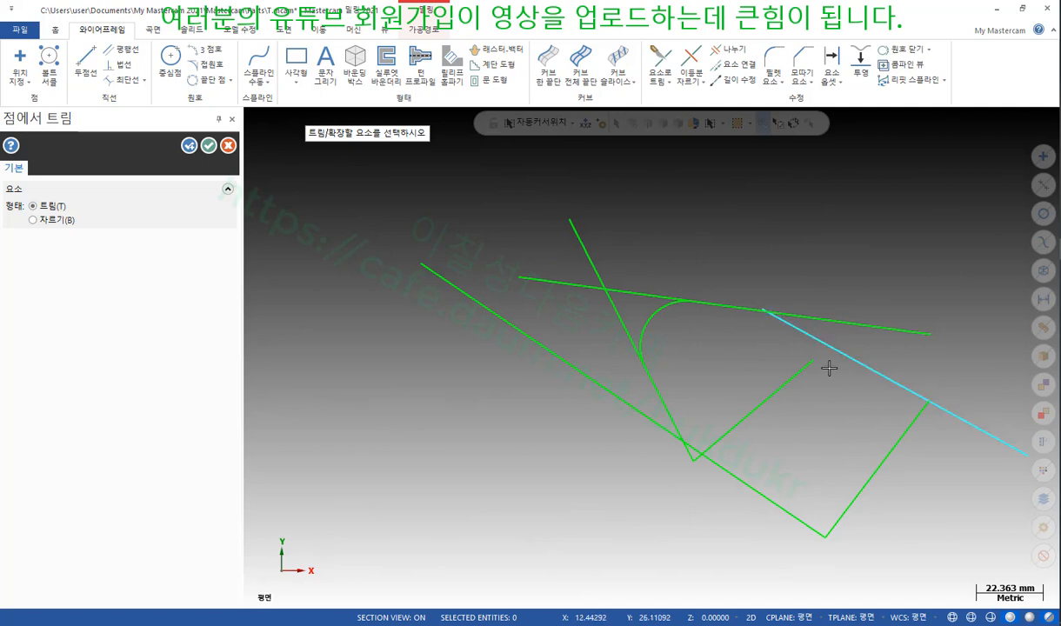
# Step: Break (자르기) the long lower diagonal line near its upper end and the steep tangent line at its end on the arc
pyautogui.click(54, 220)
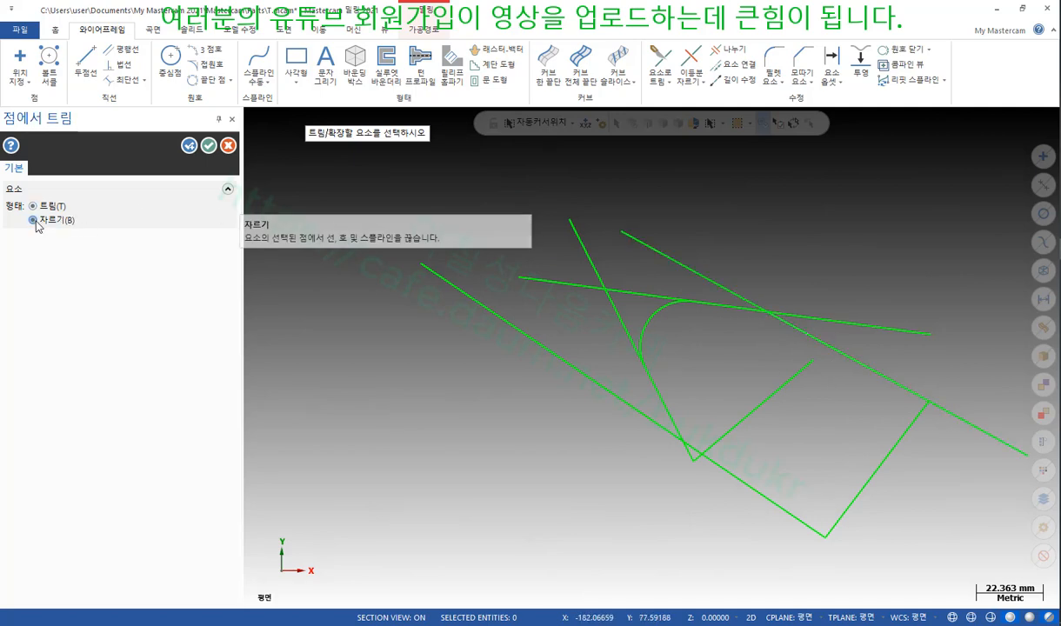
pyautogui.click(620, 405)
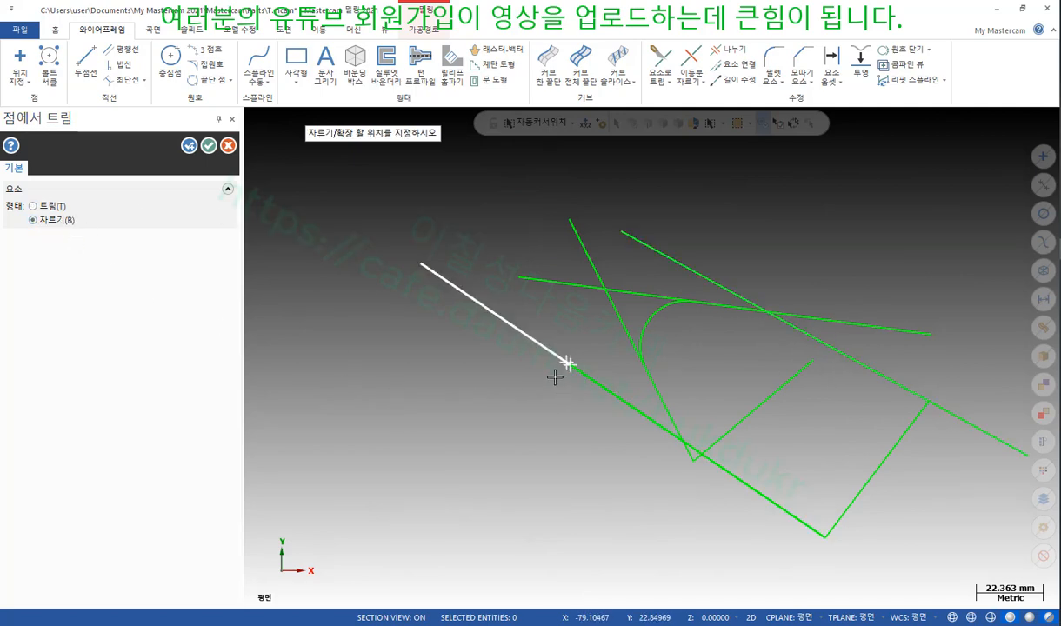
pyautogui.click(519, 280)
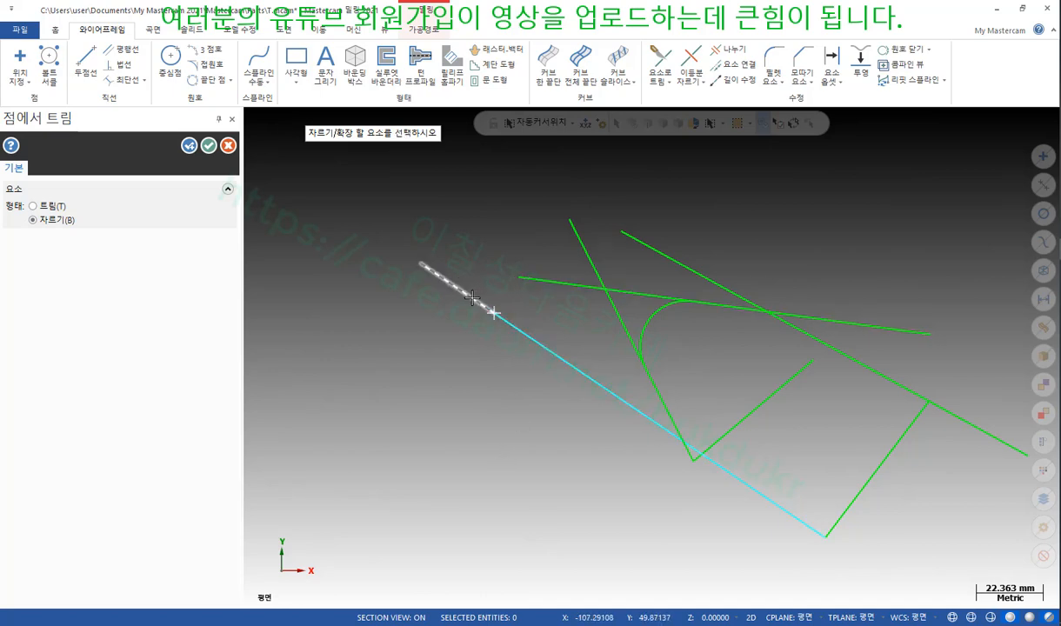
pyautogui.click(665, 403)
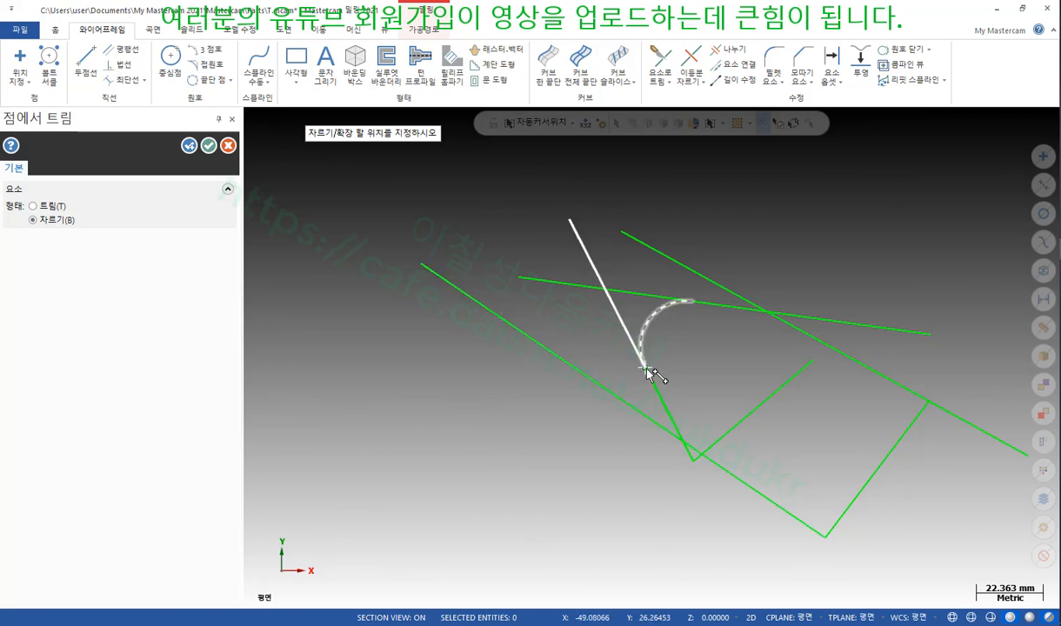
pyautogui.click(645, 368)
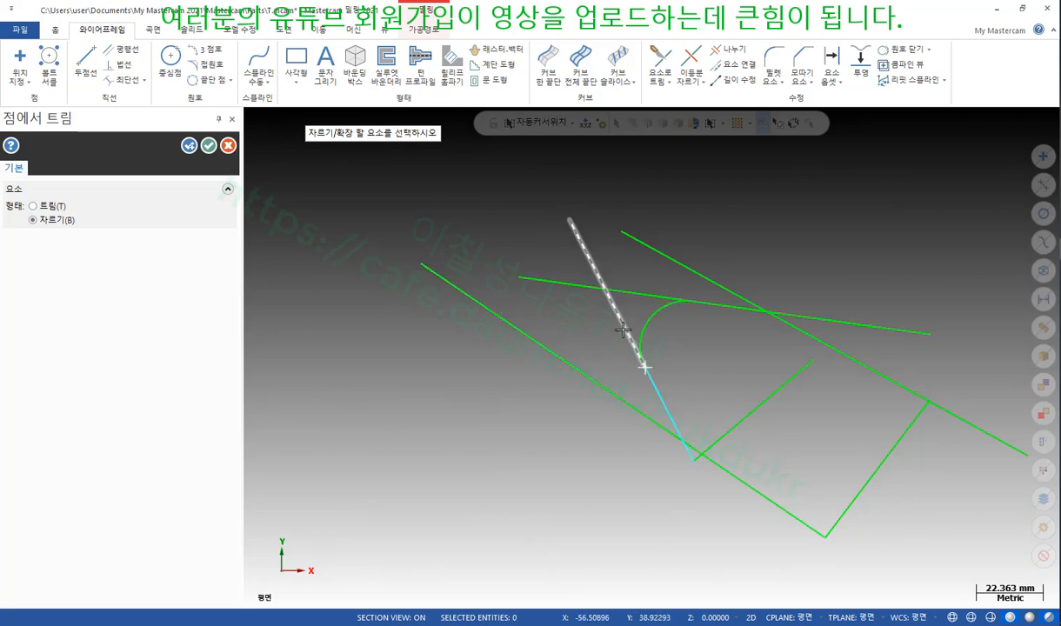
# Step: Trim (트림) the upper tangent line back to the arc's upper end and finish the trim to point command
pyautogui.click(54, 205)
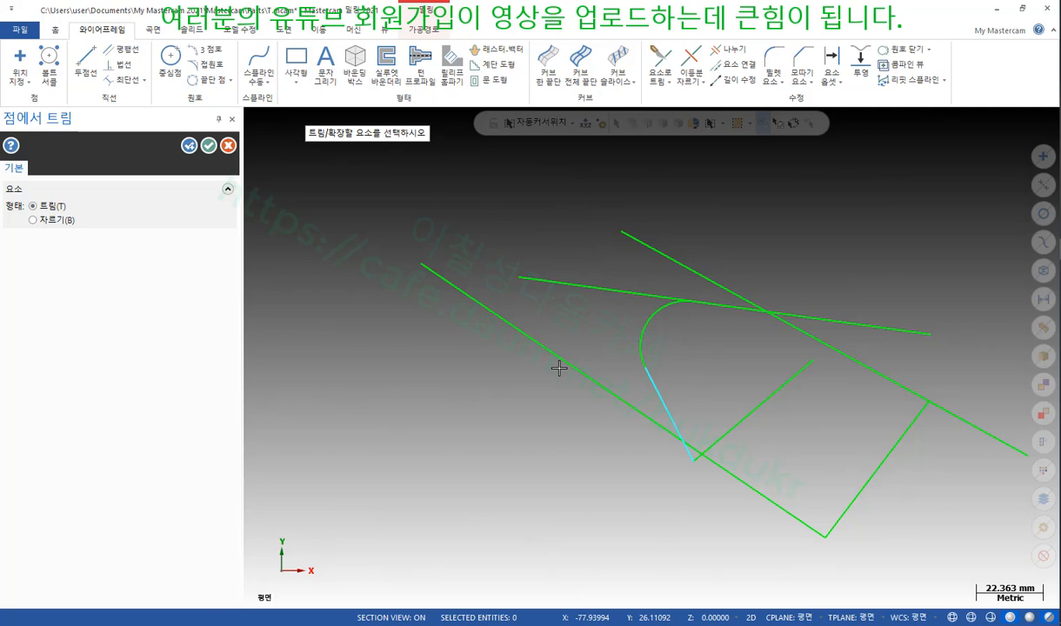
pyautogui.click(741, 315)
pyautogui.click(696, 305)
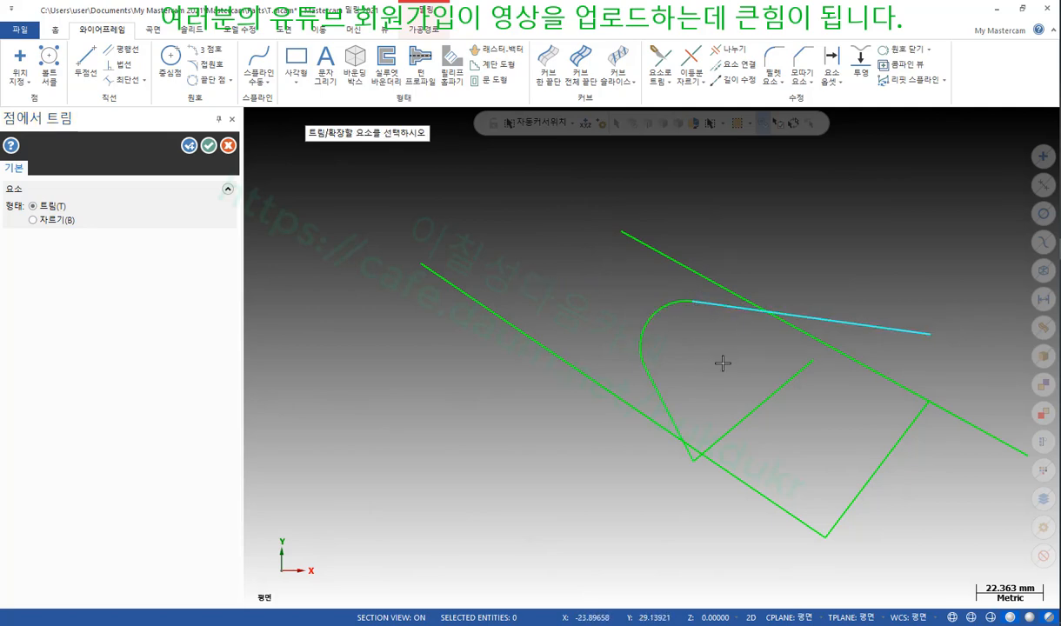
pyautogui.scroll(2, 813, 362)
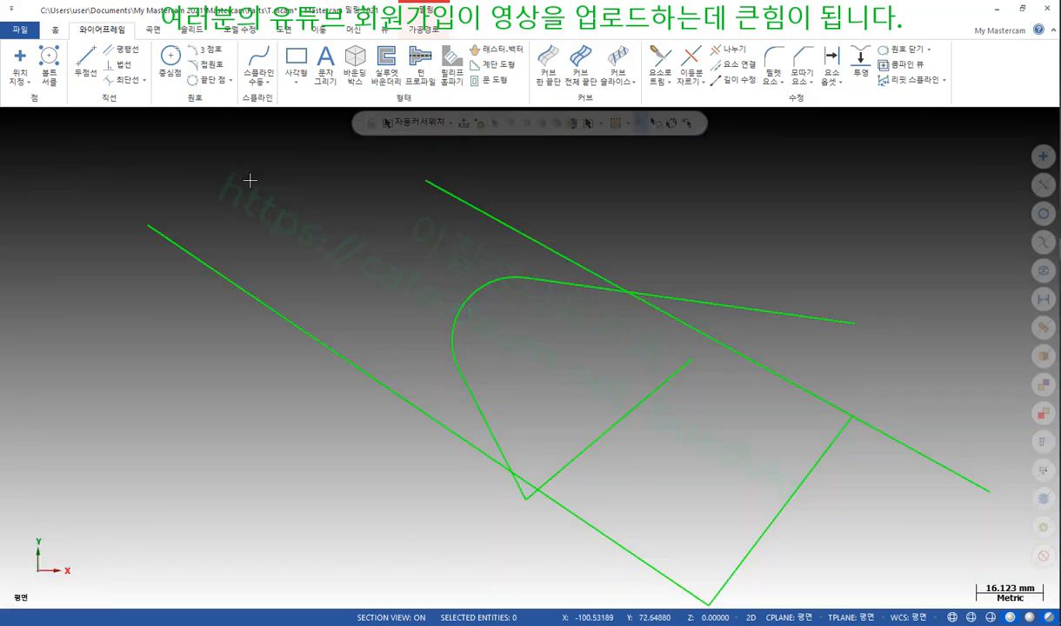
pyautogui.click(209, 145)
# Step: Switch to the textbook PDF in Adobe Acrobat and read the trim many section (많은 요소 트림) on page 155
pyautogui.hotkey('alt', 'Tab')
pyautogui.scroll(-6, 777, 317)
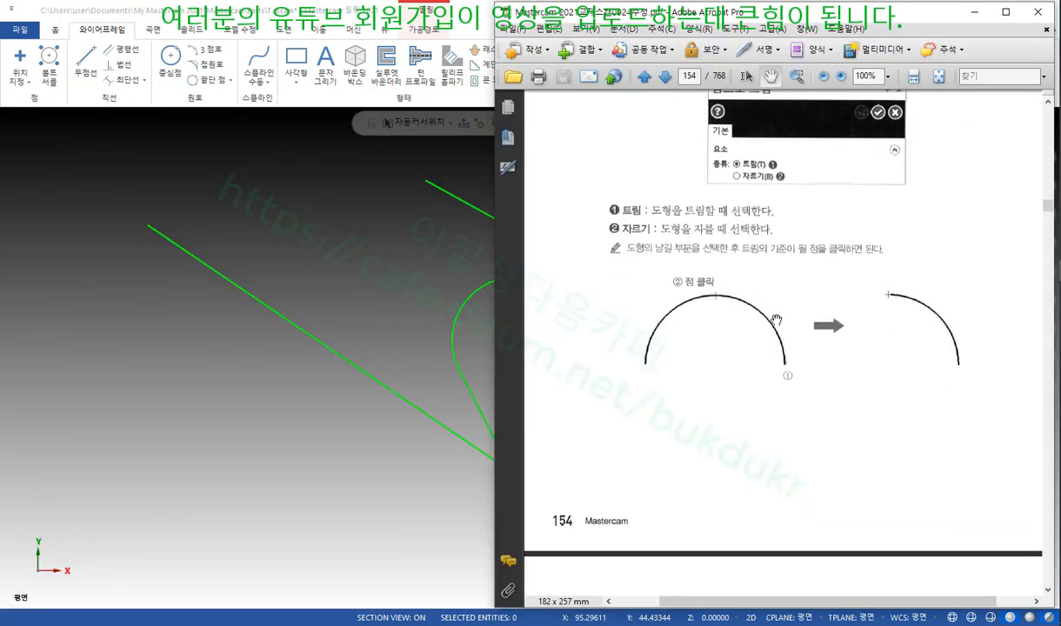
pyautogui.scroll(-5, 776, 320)
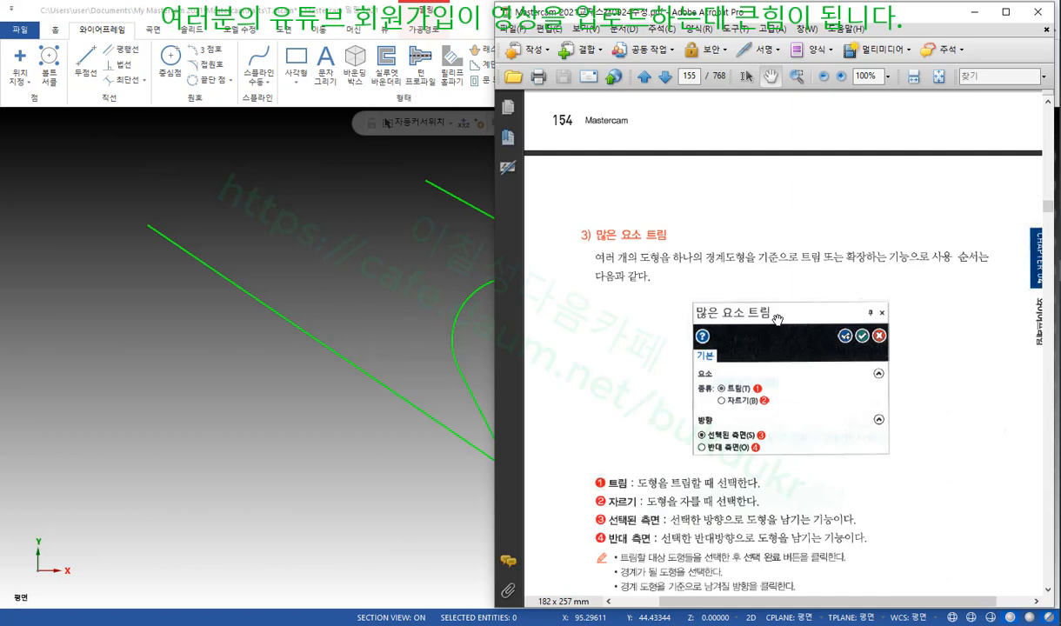
pyautogui.scroll(-1, 777, 320)
pyautogui.scroll(-4, 778, 320)
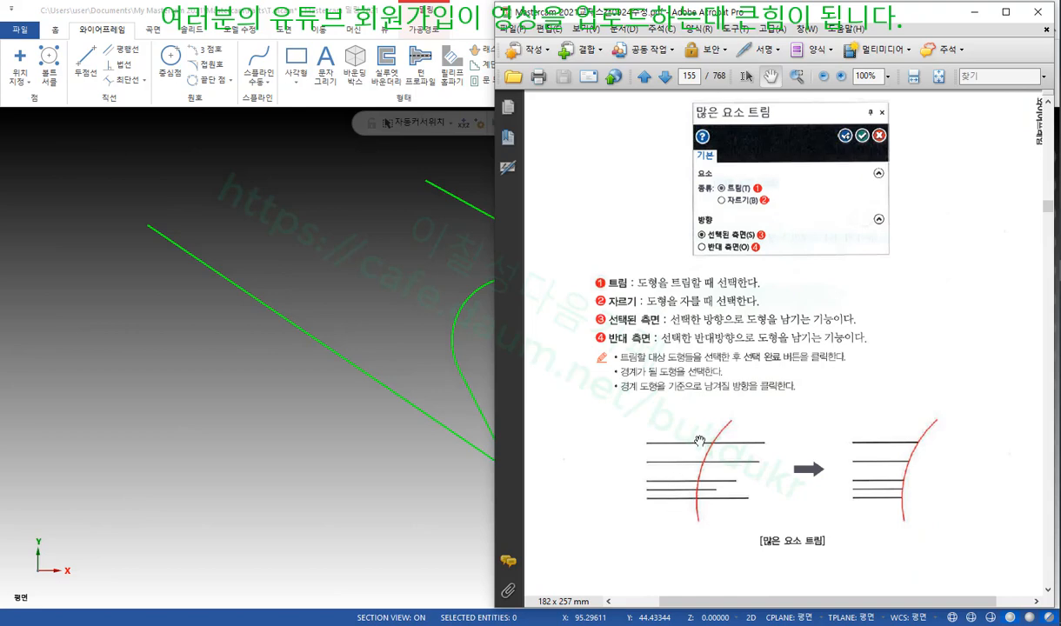
pyautogui.scroll(-3, 745, 421)
# Step: Circle the parallel lines and mark the red boundary curve with an arrow in the trim many figure, and close the screen annotation
pyautogui.hotkey('alt', 'Tab')
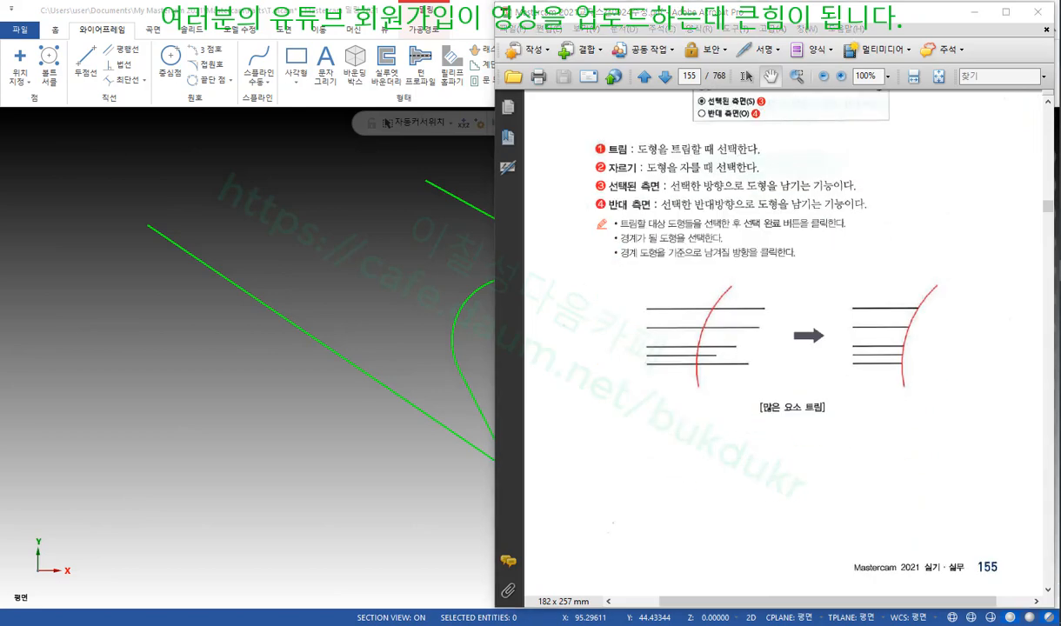
pyautogui.moveTo(659, 379)
pyautogui.mouseDown()
pyautogui.moveTo(670, 305)
pyautogui.moveTo(663, 380)
pyautogui.mouseUp()
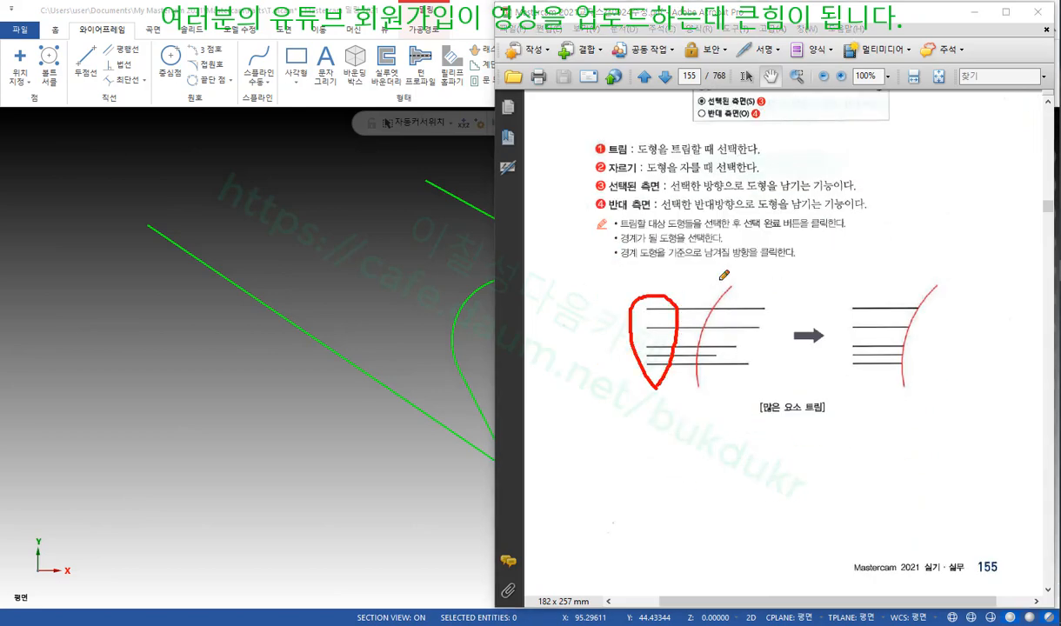
pyautogui.moveTo(714, 279); pyautogui.dragTo(724, 295)
pyautogui.rightClick(353, 226)
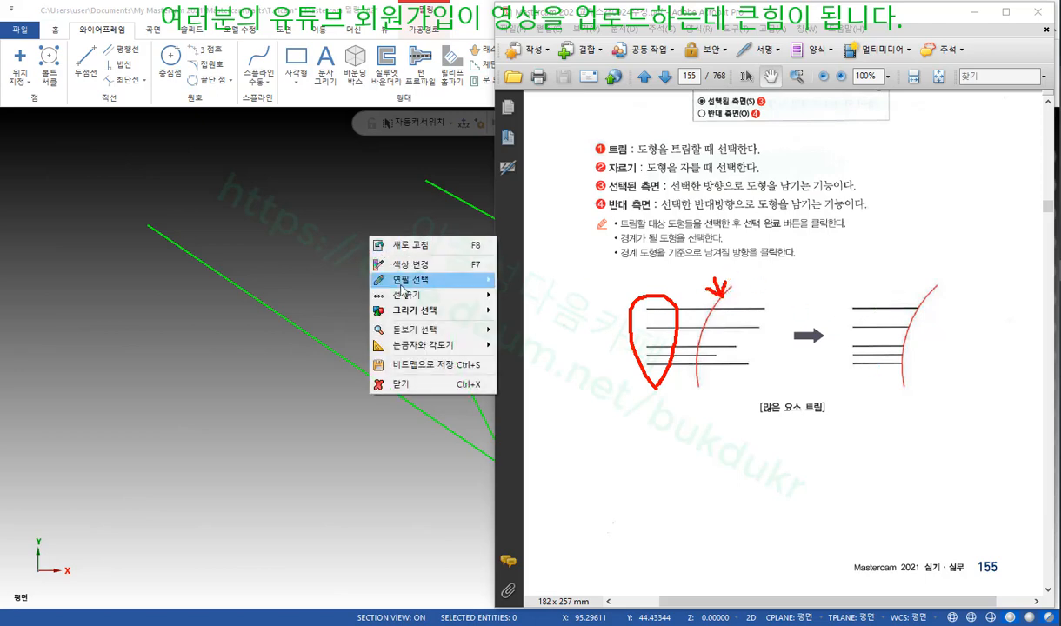
pyautogui.click(403, 382)
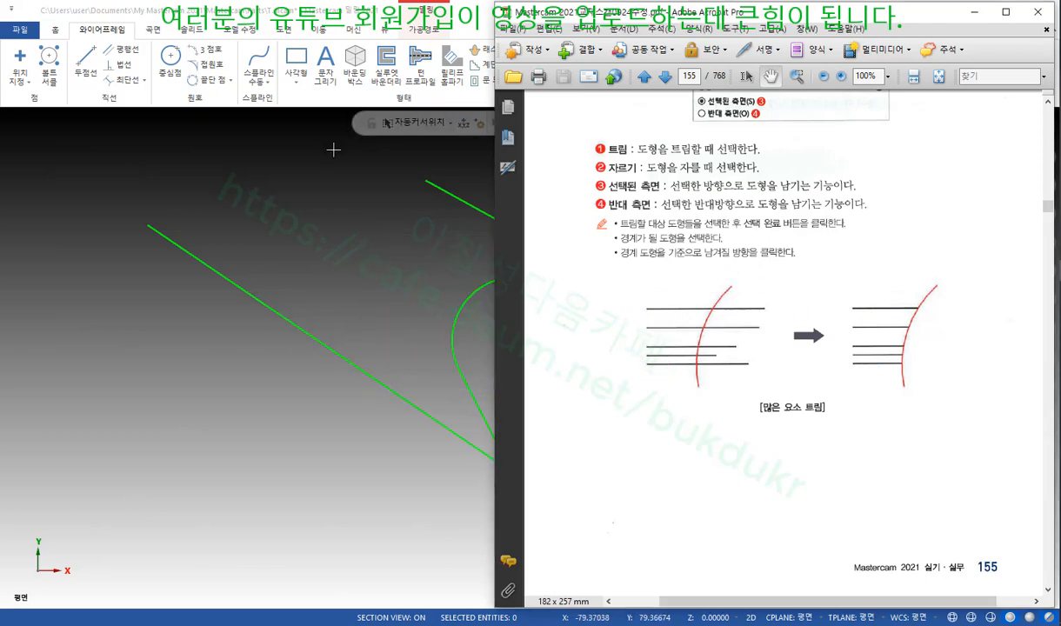
# Step: Switch to Mastercam and draw a steep two-point line about 122 mm long at about 275° across the upper diagonal's lower-right end
pyautogui.click(394, 241)
pyautogui.scroll(-2, 575, 308)
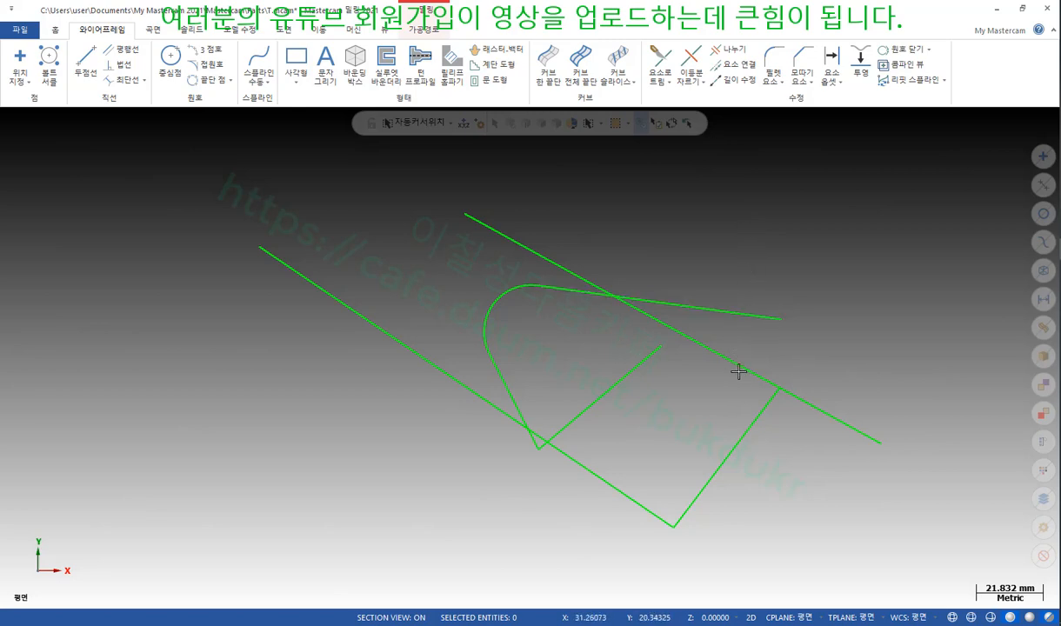
pyautogui.click(85, 60)
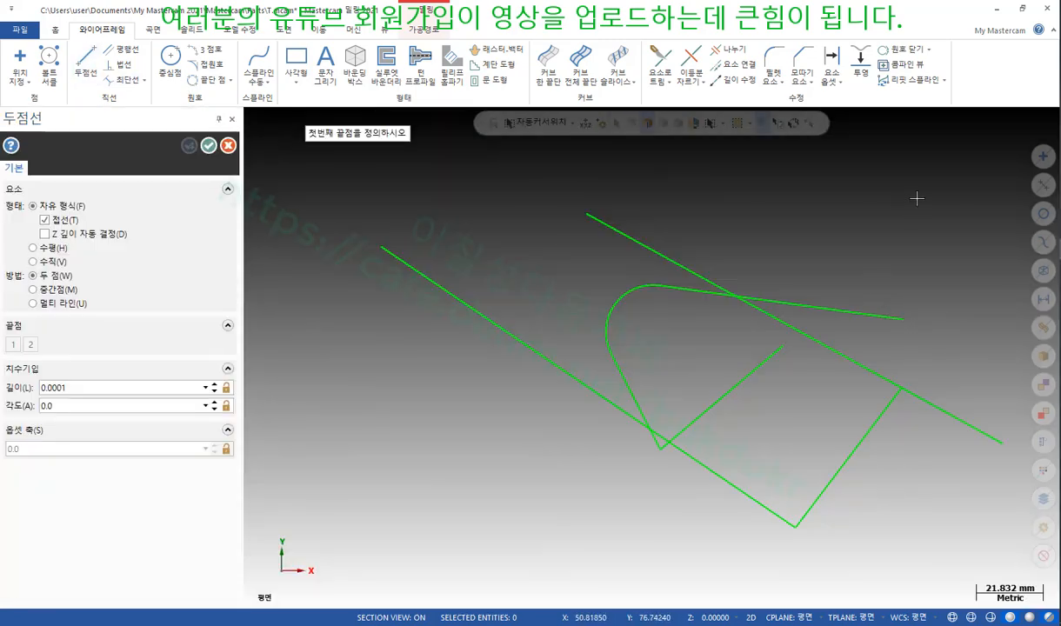
pyautogui.click(923, 172)
pyautogui.click(957, 600)
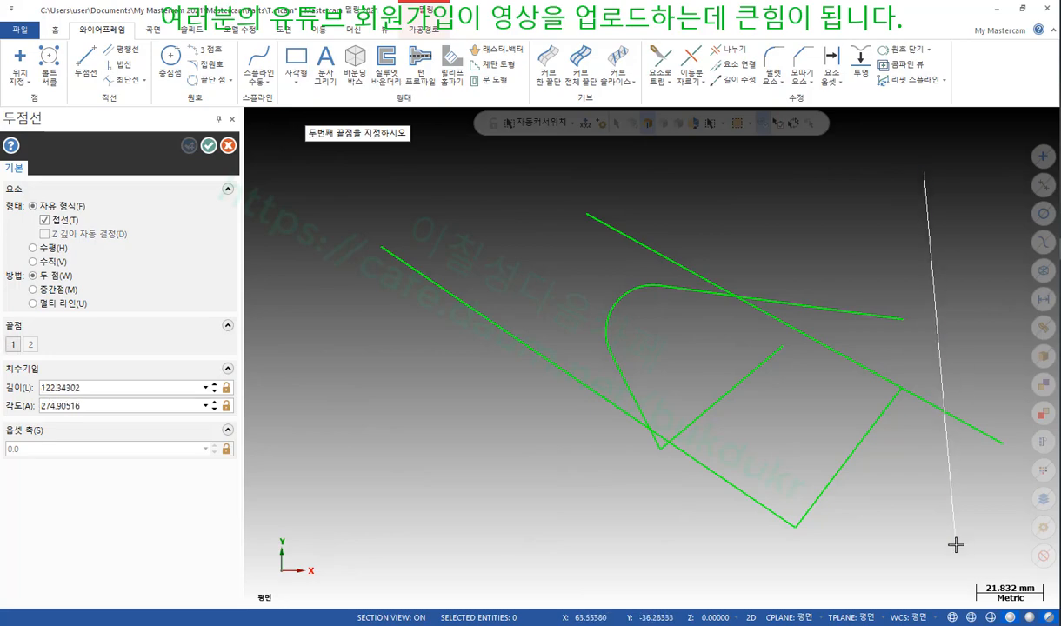
pyautogui.scroll(2, 1006, 356)
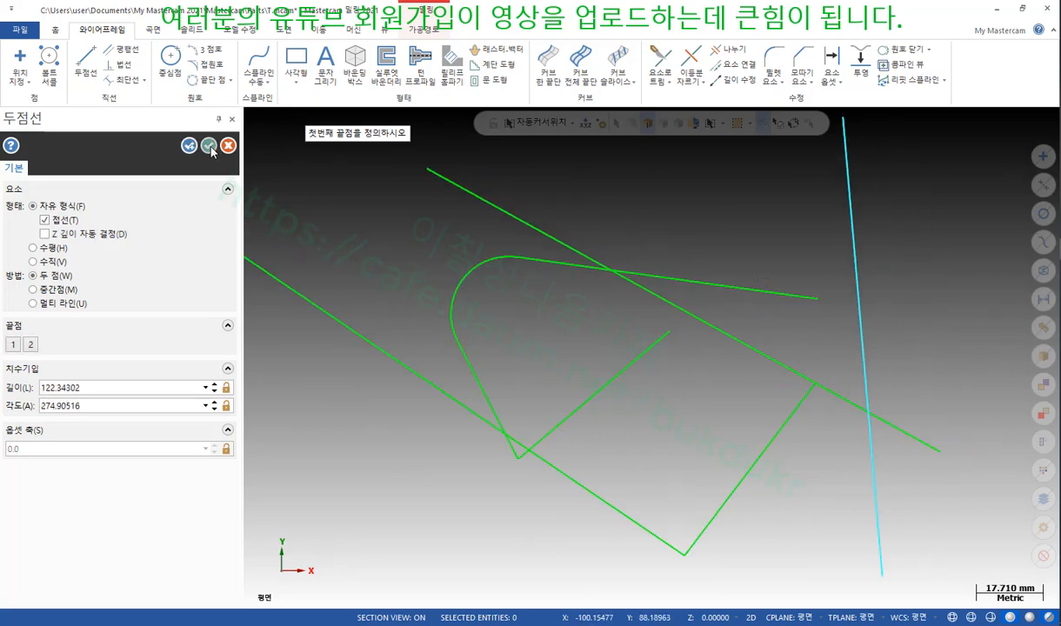
pyautogui.click(208, 146)
pyautogui.scroll(2, 931, 344)
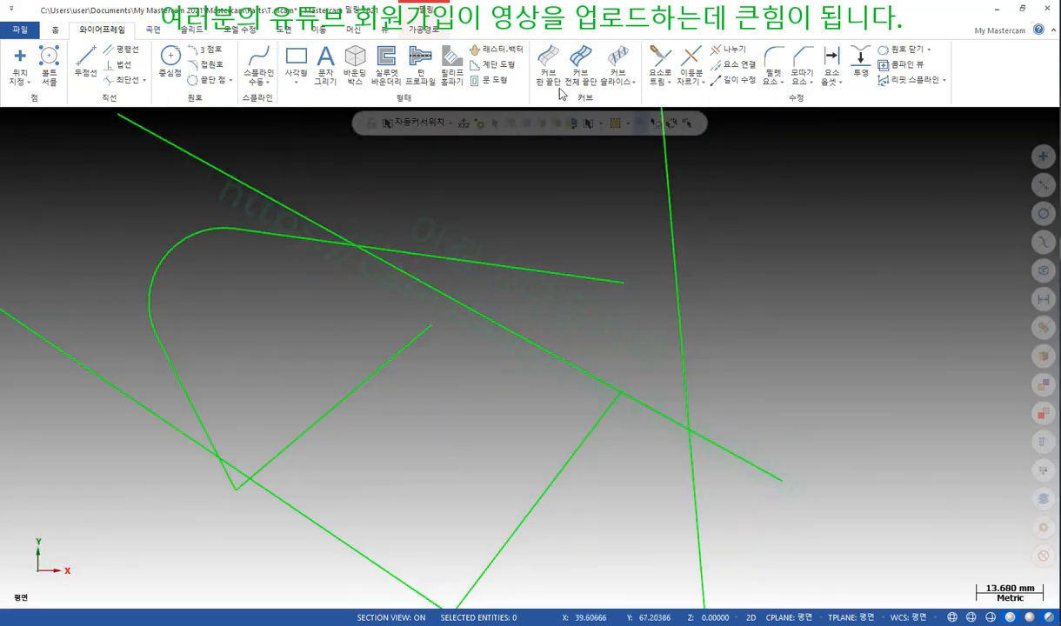
# Step: Trim the upper tangent line, the upper diagonal and the lower-right connecting line together to the steep line, keeping the arc's side (많은요소 트림)
pyautogui.click(667, 82)
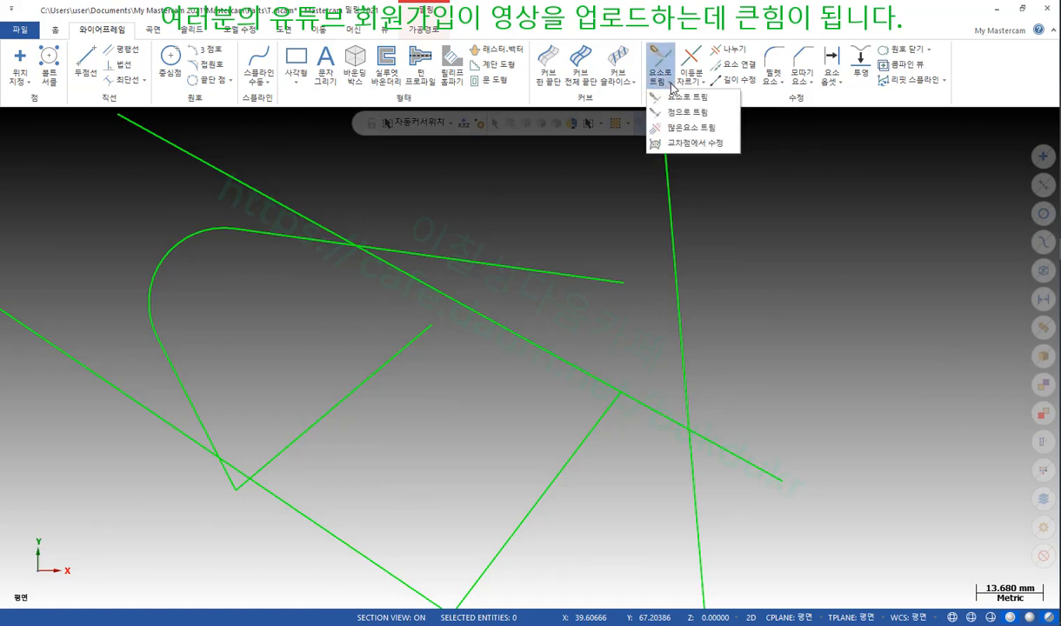
pyautogui.click(678, 129)
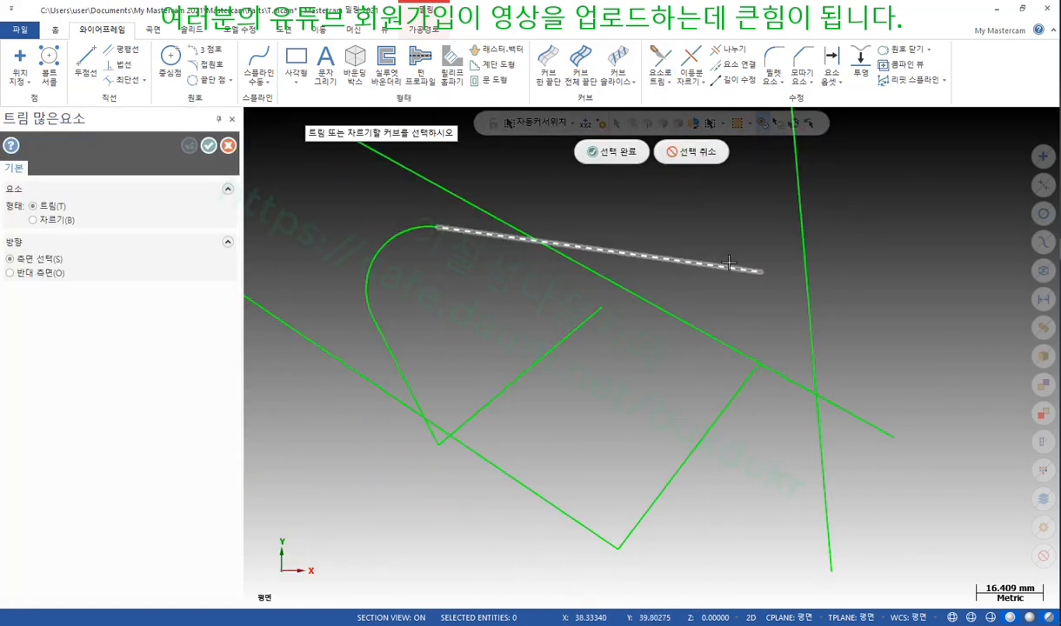
pyautogui.click(694, 261)
pyautogui.click(657, 312)
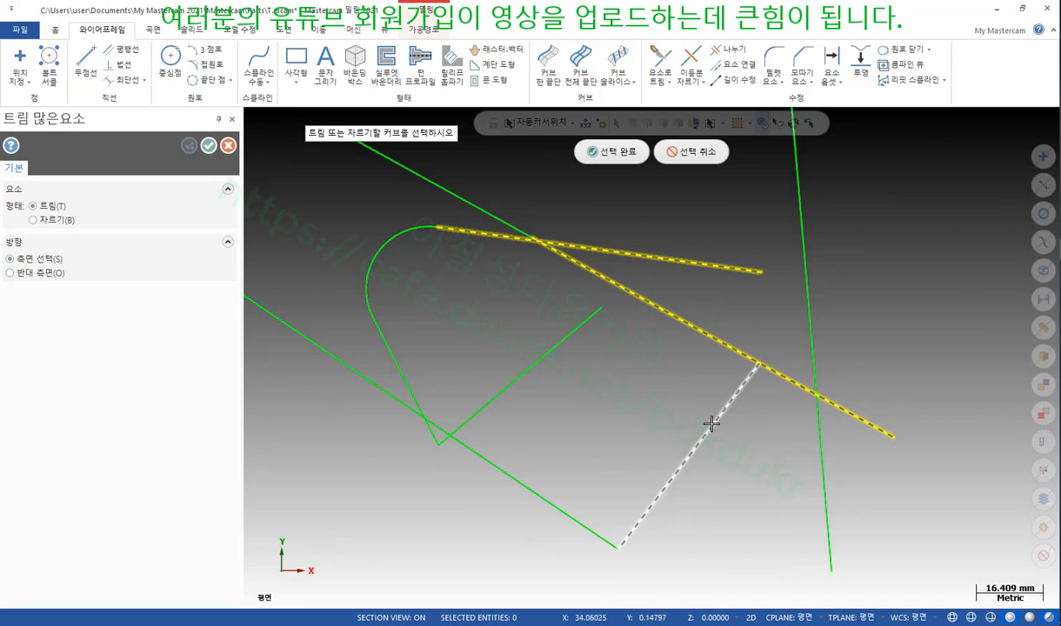
pyautogui.click(688, 456)
pyautogui.click(612, 152)
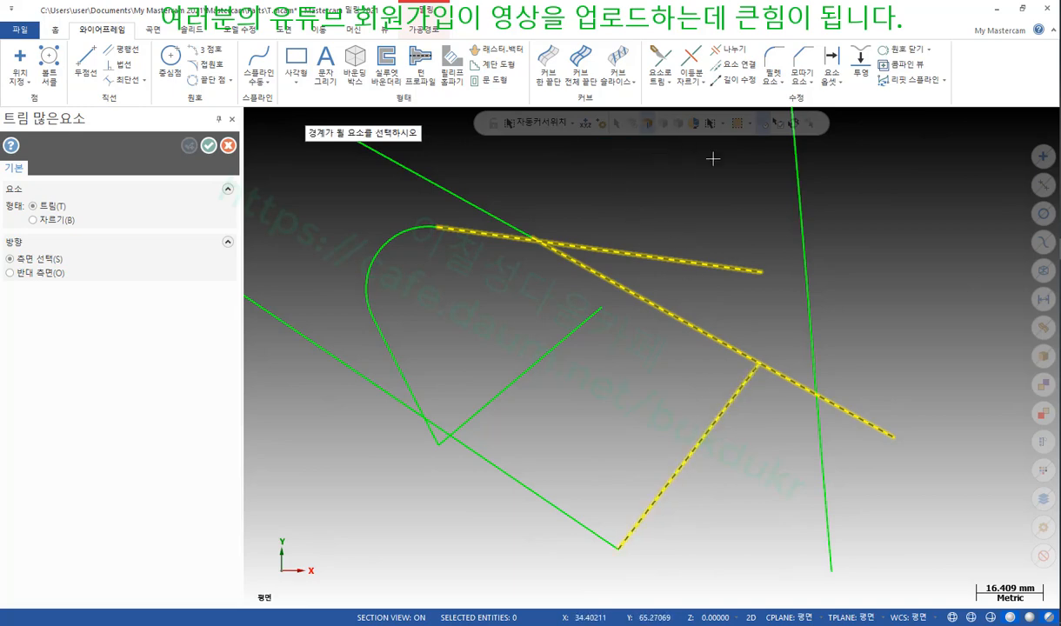
pyautogui.click(795, 175)
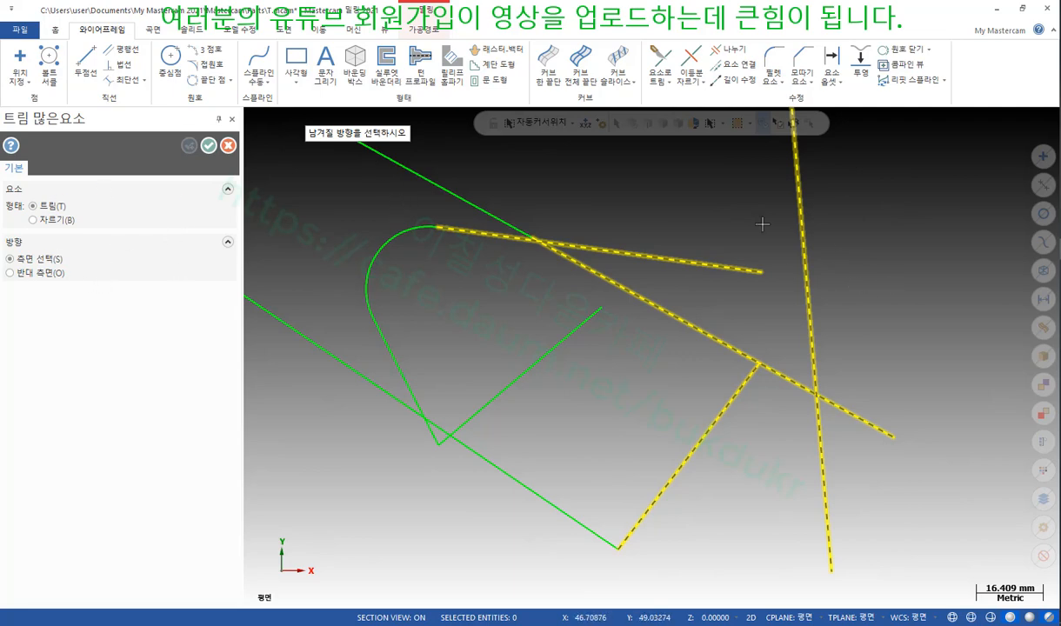
pyautogui.click(706, 178)
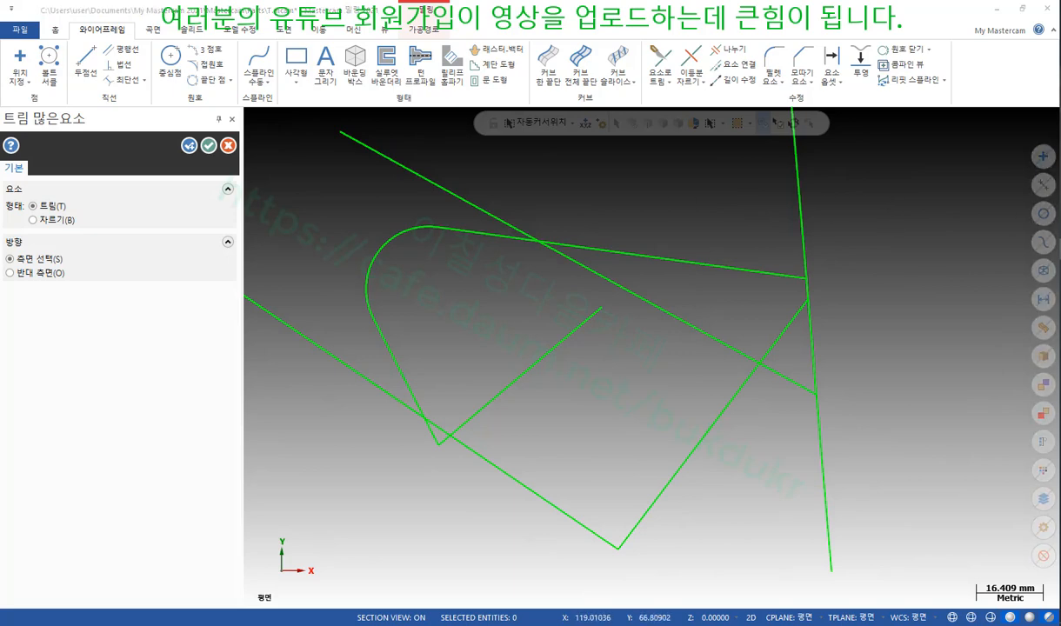
# Step: Circle the three trimmed lines with the screen pen, point an arrow at the steep line and label it 경계
pyautogui.moveTo(723, 256); pyautogui.dragTo(731, 270)
pyautogui.moveTo(696, 330); pyautogui.dragTo(708, 361)
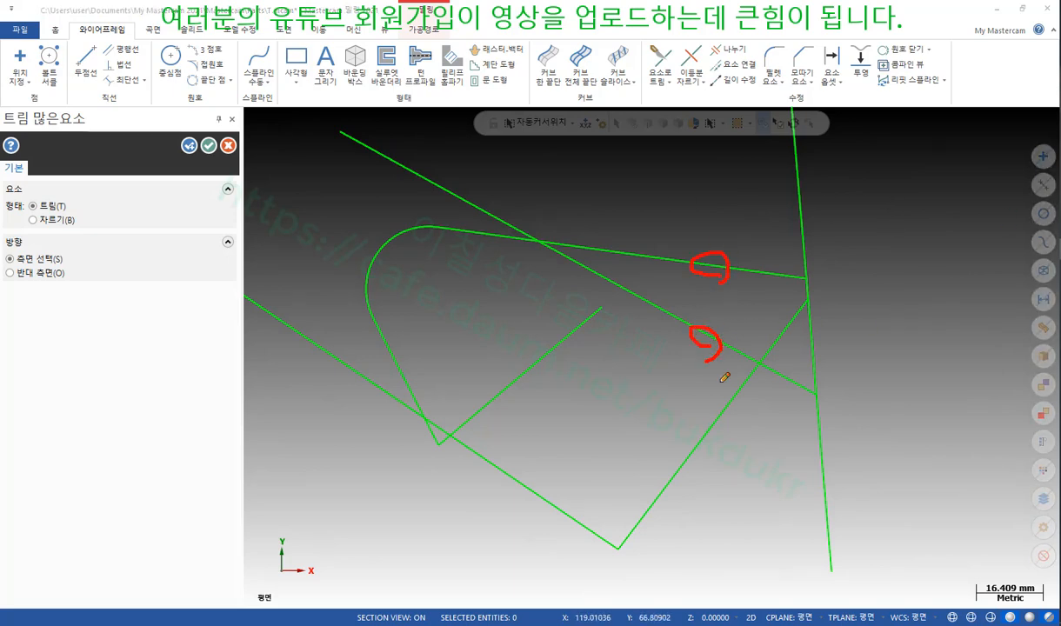
pyautogui.moveTo(715, 414); pyautogui.dragTo(731, 433)
pyautogui.moveTo(827, 160)
pyautogui.mouseDown()
pyautogui.moveTo(800, 186)
pyautogui.moveTo(827, 185)
pyautogui.mouseUp()
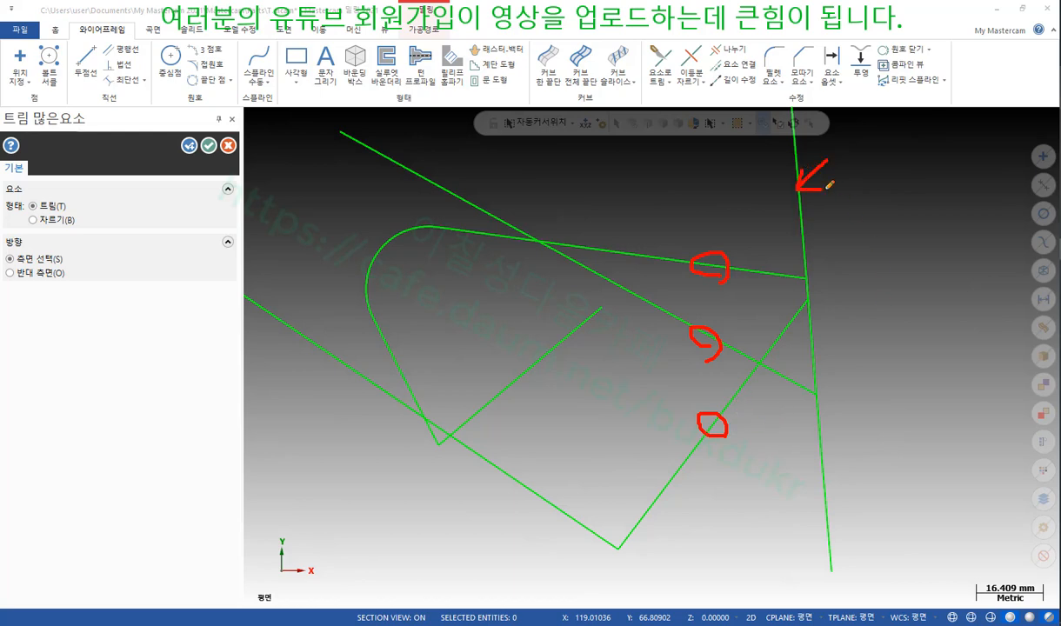
pyautogui.moveTo(858, 151)
pyautogui.mouseDown()
pyautogui.moveTo(860, 174)
pyautogui.moveTo(880, 184)
pyautogui.mouseUp()
pyautogui.moveTo(873, 189)
pyautogui.mouseDown()
pyautogui.moveTo(873, 200)
pyautogui.moveTo(874, 189)
pyautogui.moveTo(909, 189)
pyautogui.mouseUp()
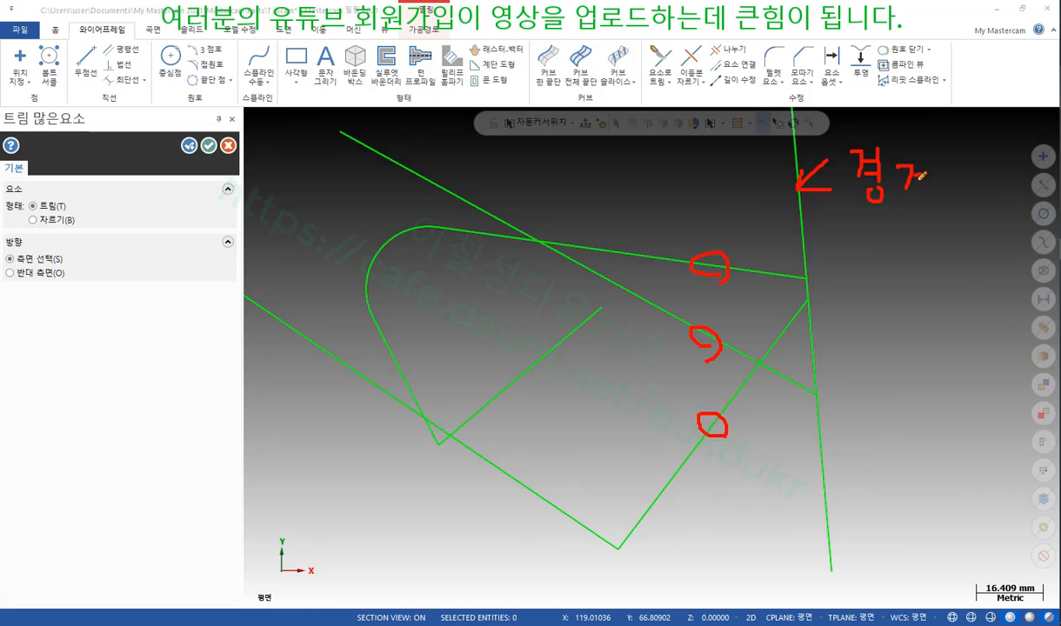
pyautogui.moveTo(949, 154); pyautogui.dragTo(948, 204)
# Step: Mark the kept side of the boundary with a circle, cross out the opposite side, and close the screen annotation
pyautogui.moveTo(703, 222); pyautogui.dragTo(715, 205)
pyautogui.moveTo(669, 122); pyautogui.dragTo(729, 112)
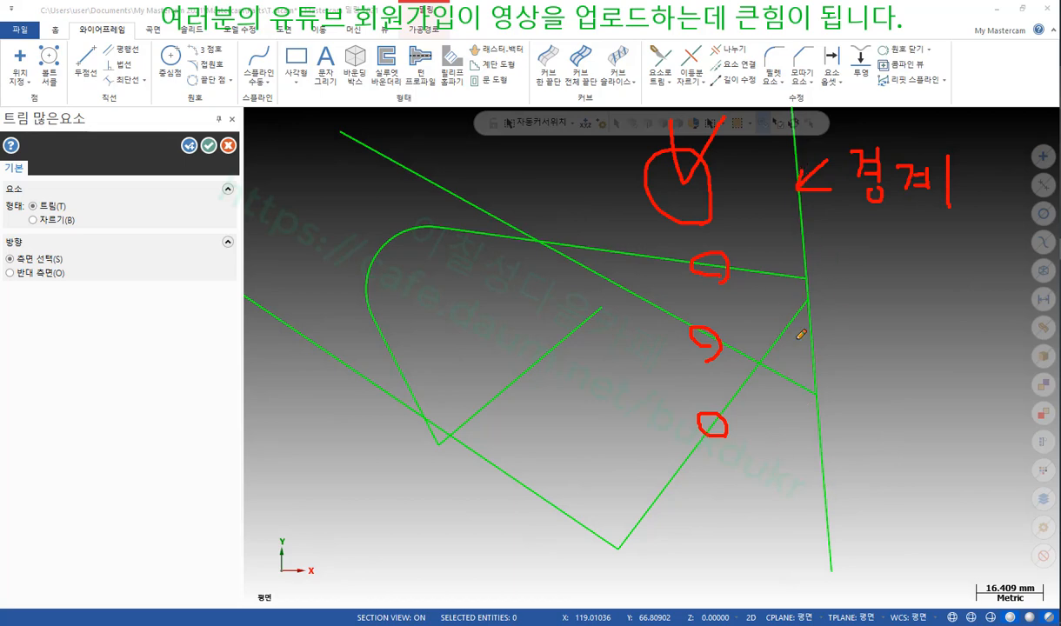
pyautogui.moveTo(939, 260); pyautogui.dragTo(885, 312)
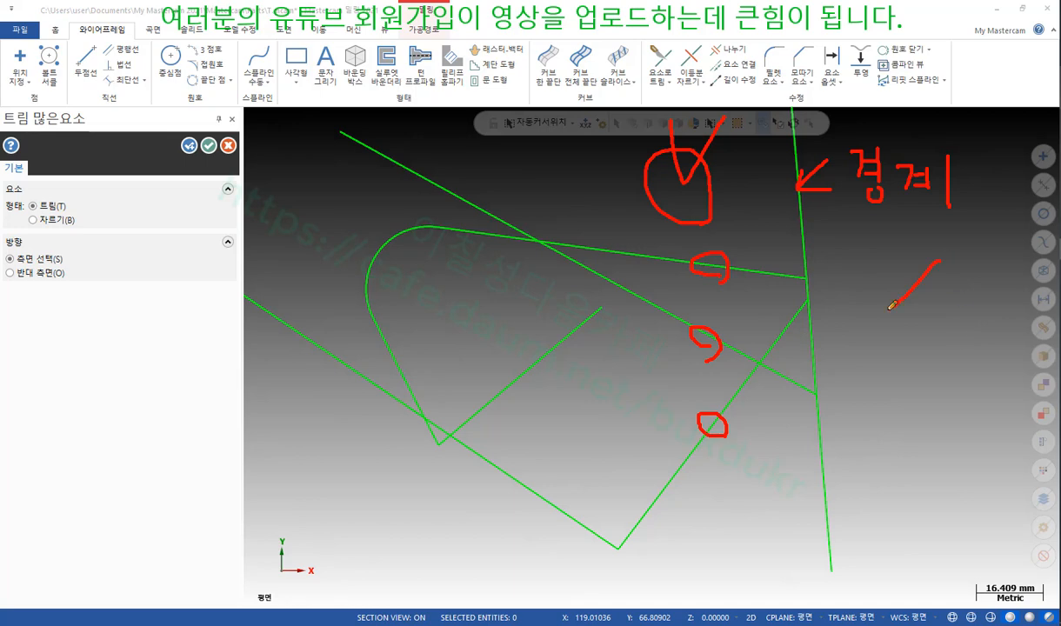
pyautogui.moveTo(892, 275); pyautogui.dragTo(938, 307)
pyautogui.rightClick(574, 260)
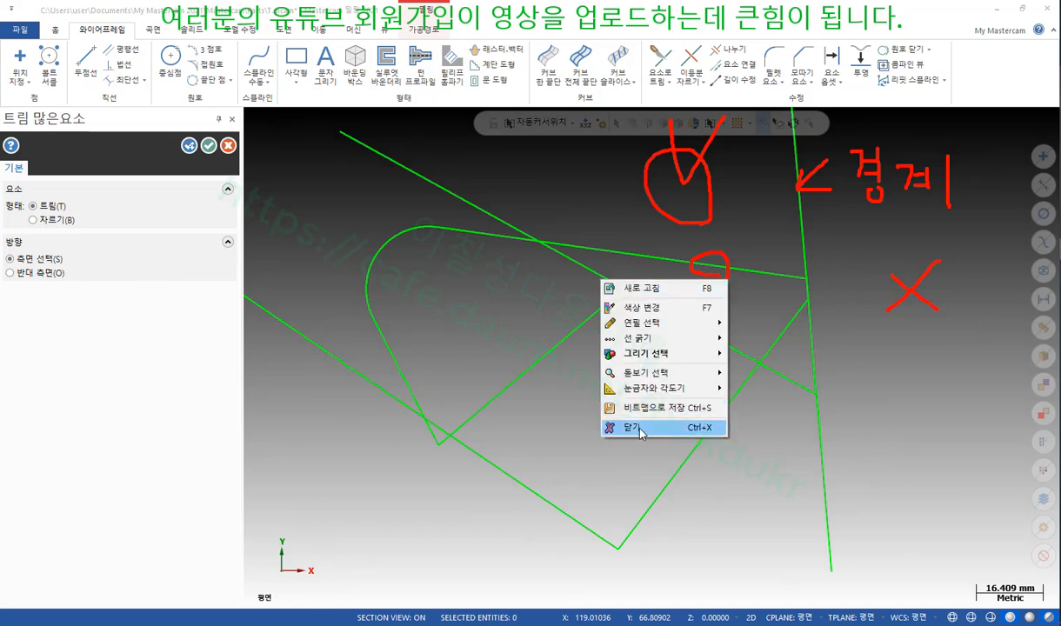
pyautogui.click(619, 407)
# Step: Compare the opposite side (반대 측면) and selected side (측면 선택) directions, and finish the trim many command with the selected side
pyautogui.click(24, 274)
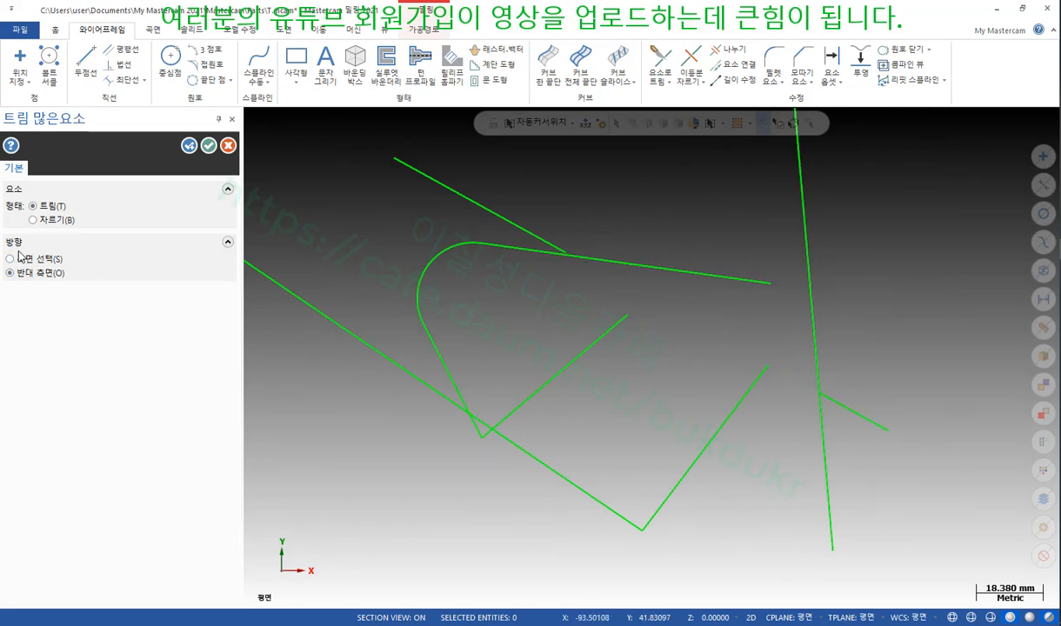
pyautogui.click(19, 260)
pyautogui.click(21, 273)
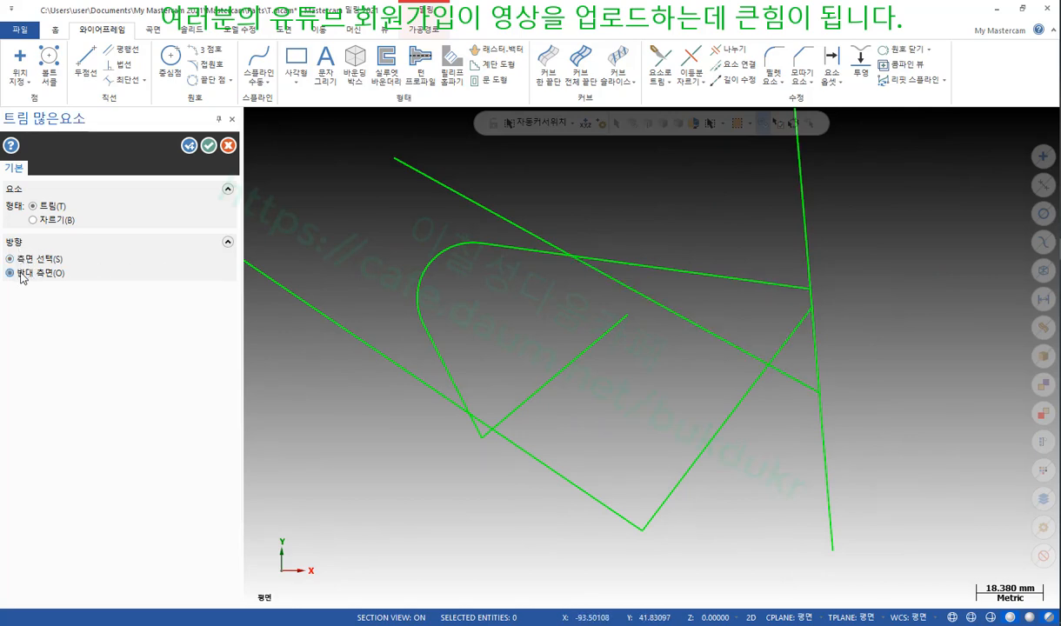
pyautogui.click(23, 261)
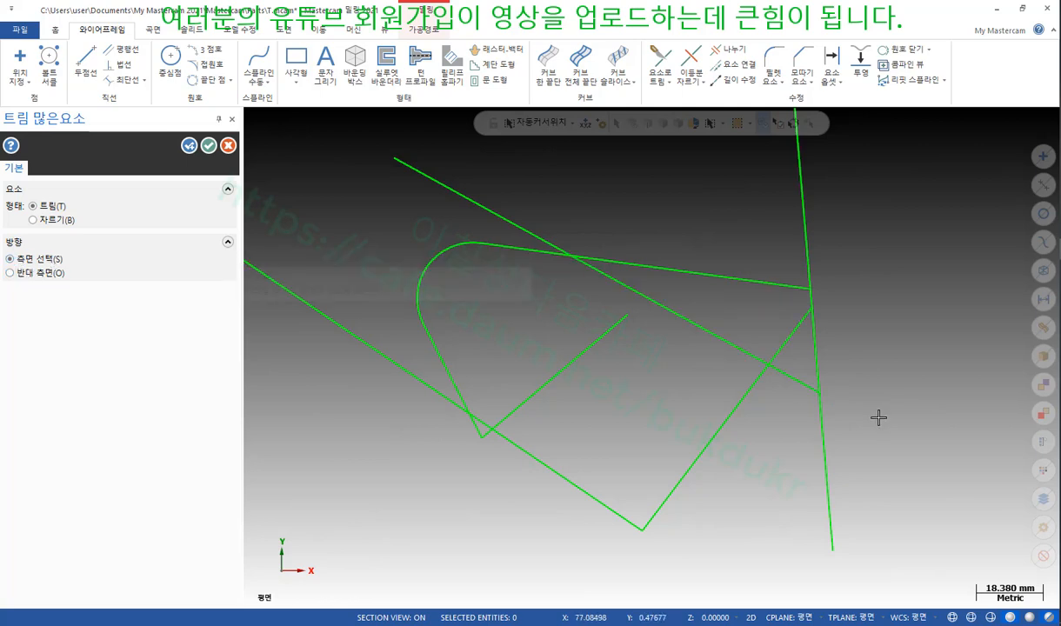
pyautogui.press('o')
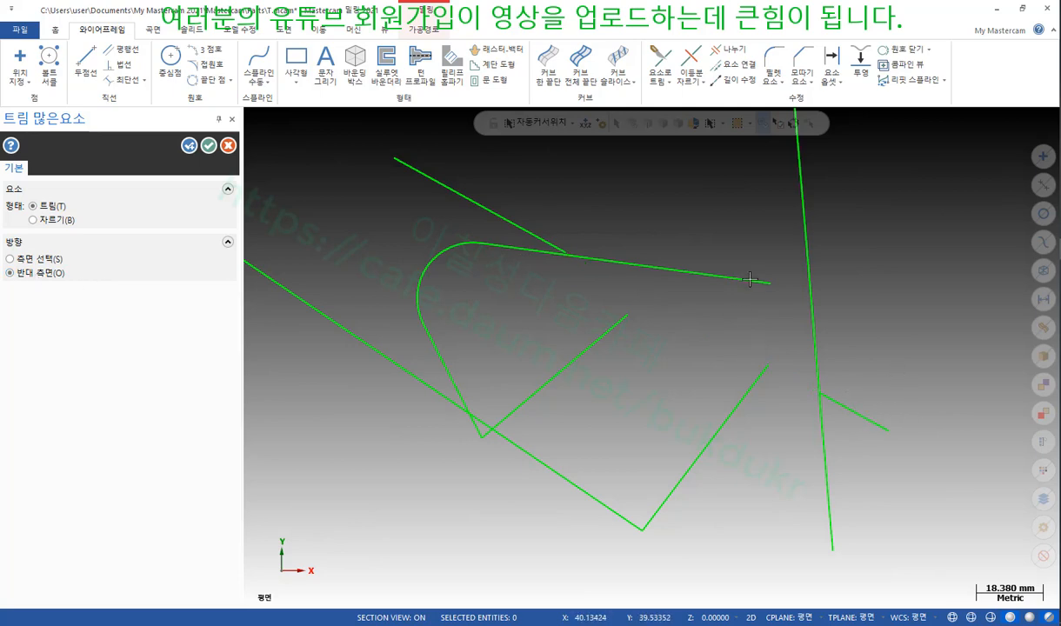
pyautogui.click(11, 258)
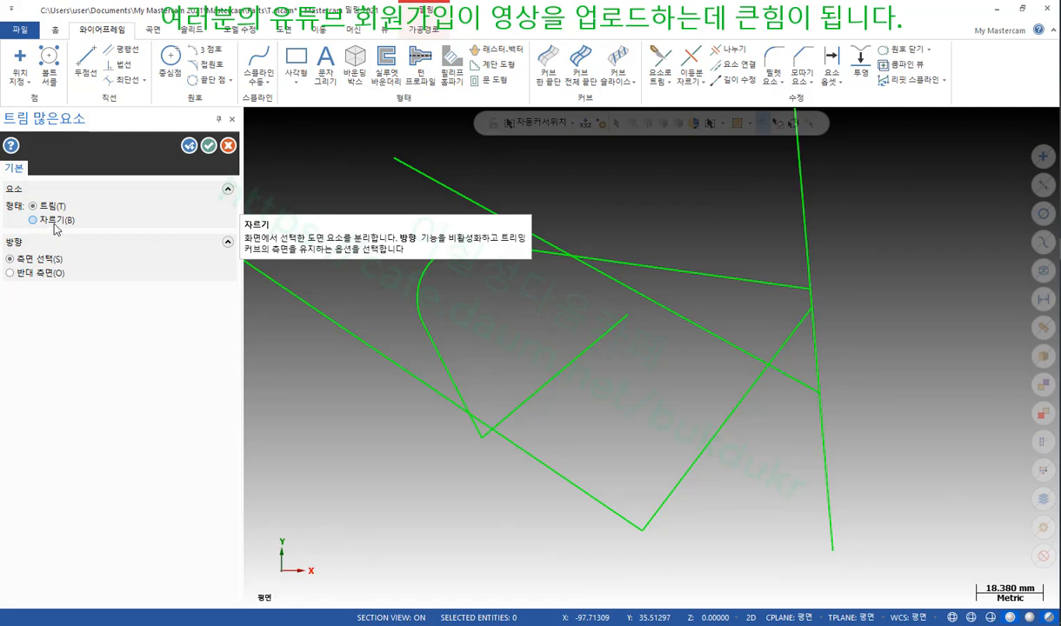
pyautogui.click(209, 145)
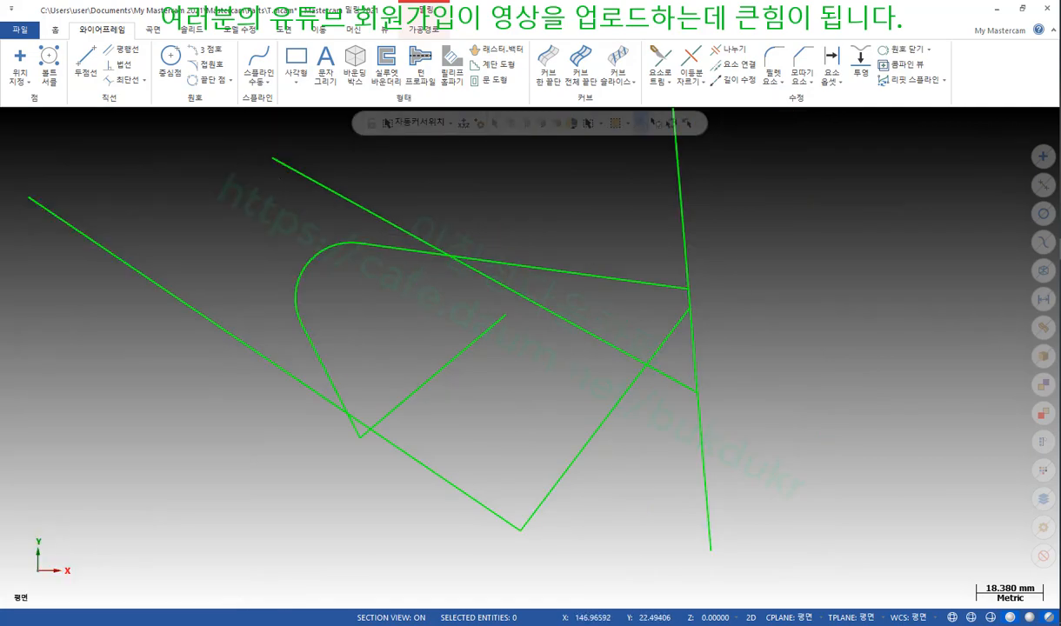
# Step: Switch to the textbook PDF in Adobe Acrobat and read the modify at intersection section (교차점에서 수정) on page 156
pyautogui.hotkey('alt', 'Tab')
pyautogui.scroll(-7, 717, 373)
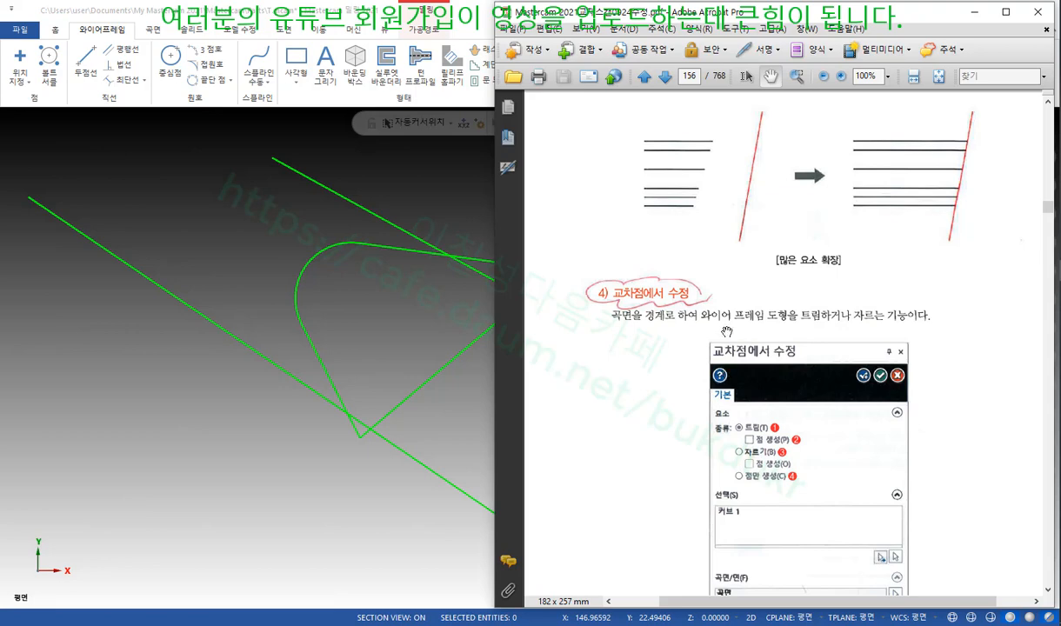
pyautogui.scroll(-2, 726, 330)
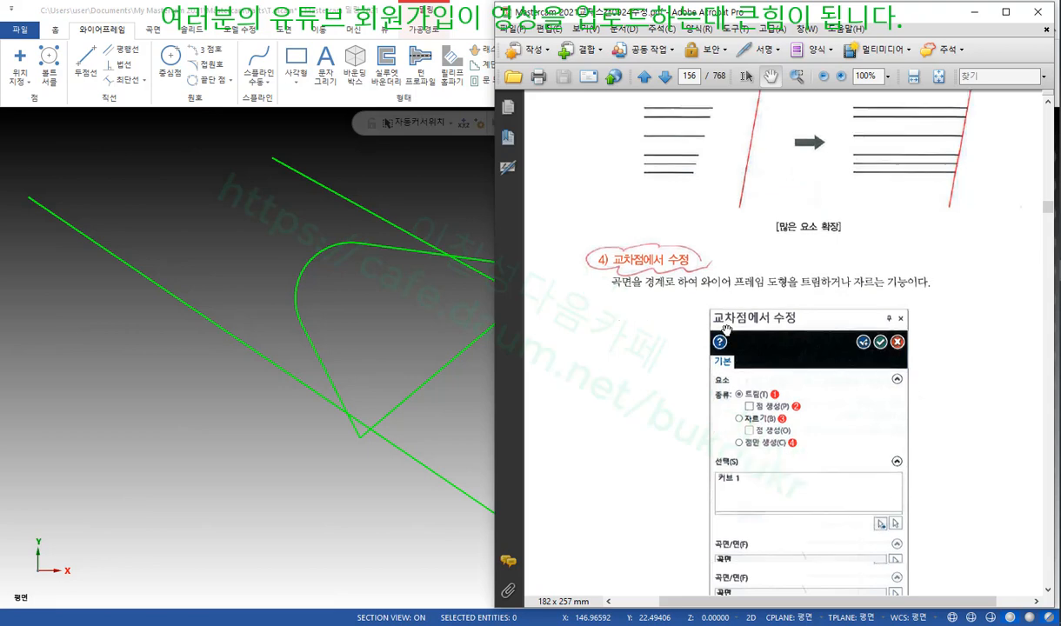
pyautogui.scroll(-6, 725, 328)
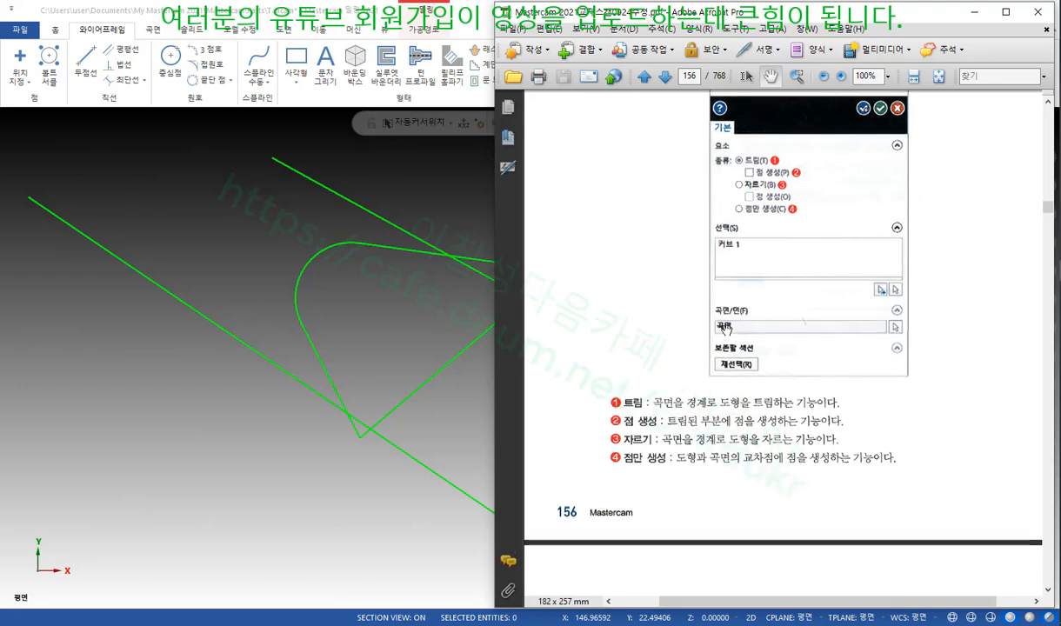
pyautogui.scroll(-13, 729, 328)
pyautogui.scroll(12, 732, 329)
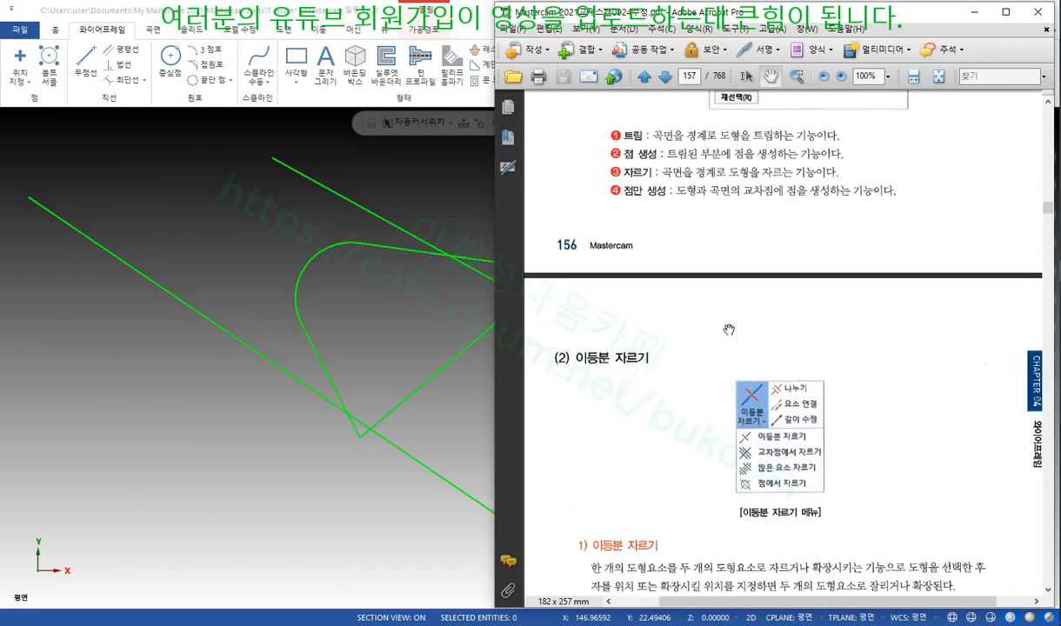
pyautogui.scroll(4, 748, 343)
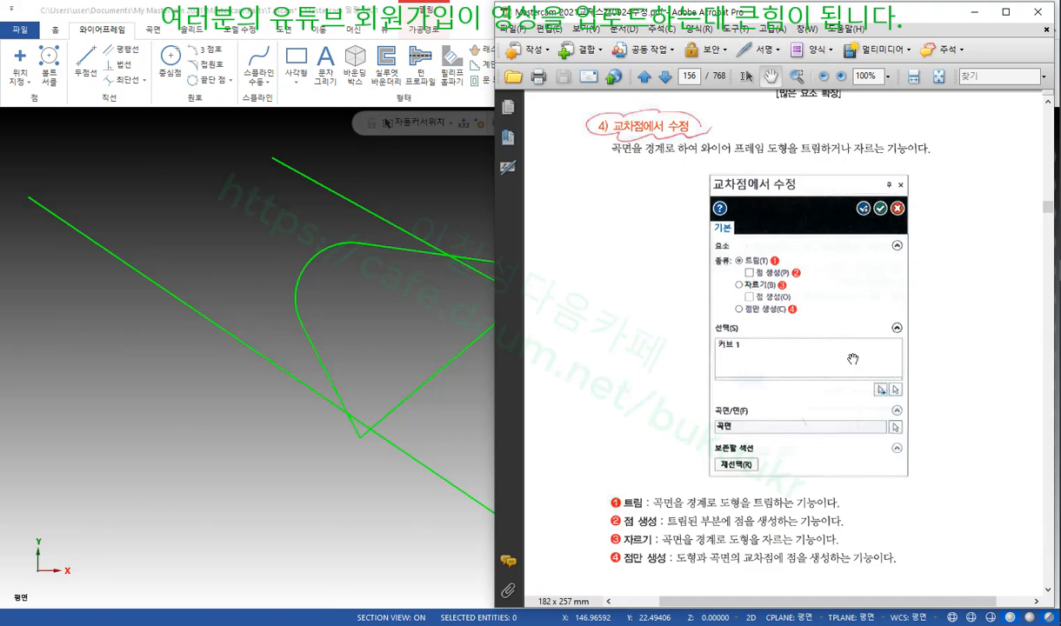
# Step: Switch to Mastercam and read the description of the modify at intersection command (교차점에서 수정)
pyautogui.click(185, 161)
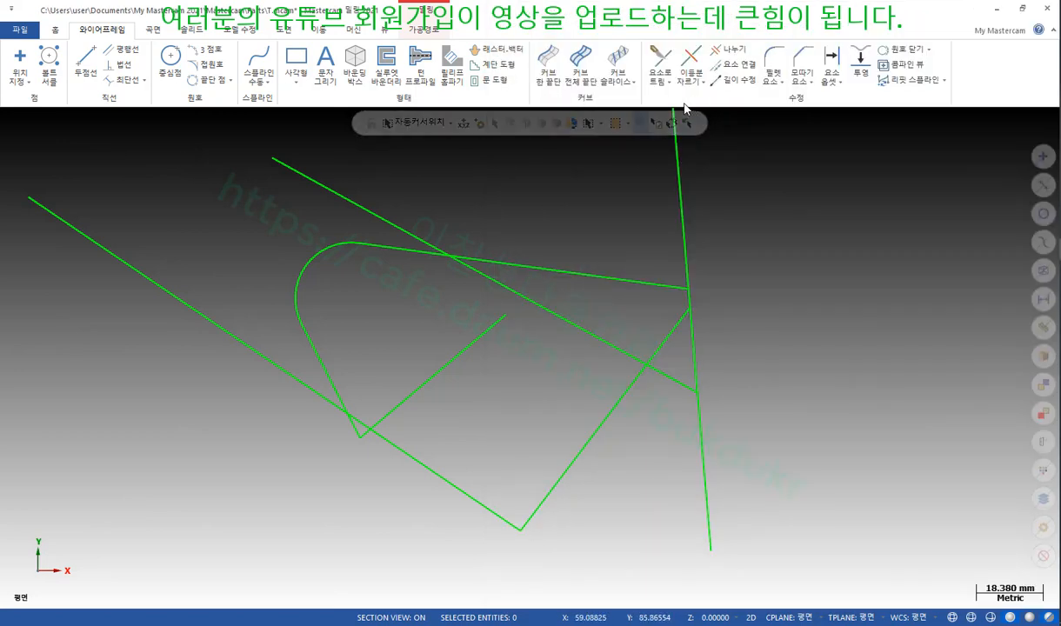
pyautogui.click(659, 80)
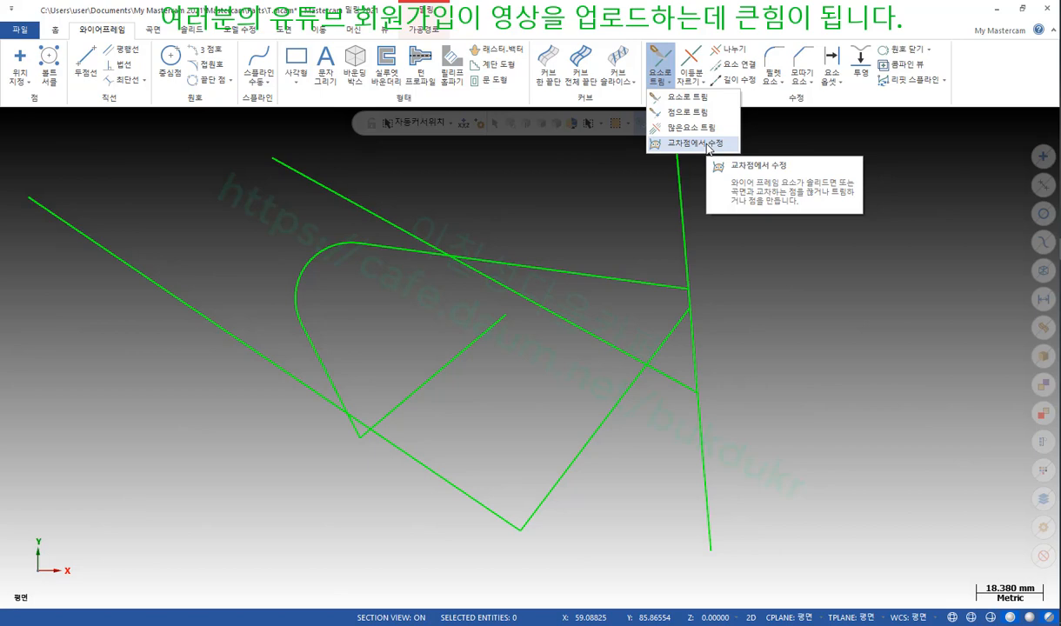
pyautogui.click(591, 202)
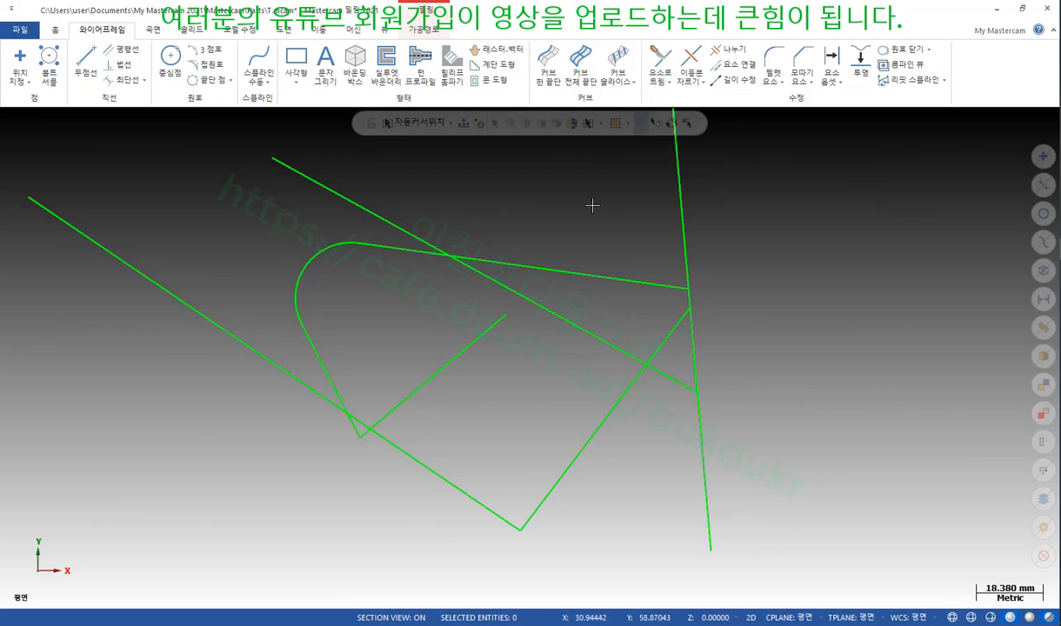
# Step: Display the wireframe geometry in the isometric view (입체)
pyautogui.scroll(-6, 672, 249)
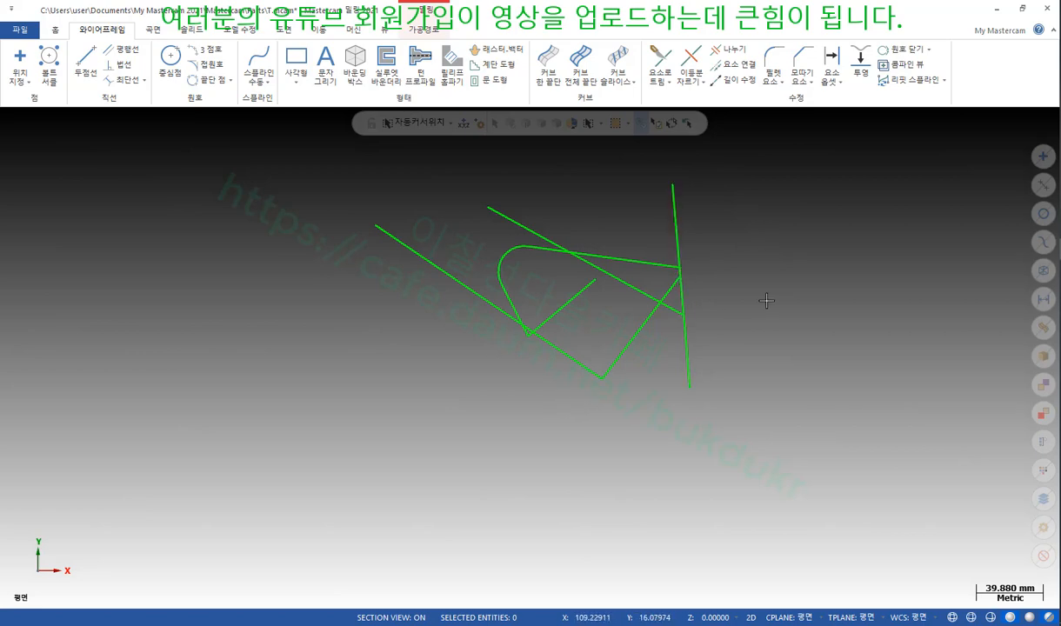
pyautogui.scroll(-2, 535, 451)
pyautogui.rightClick(768, 250)
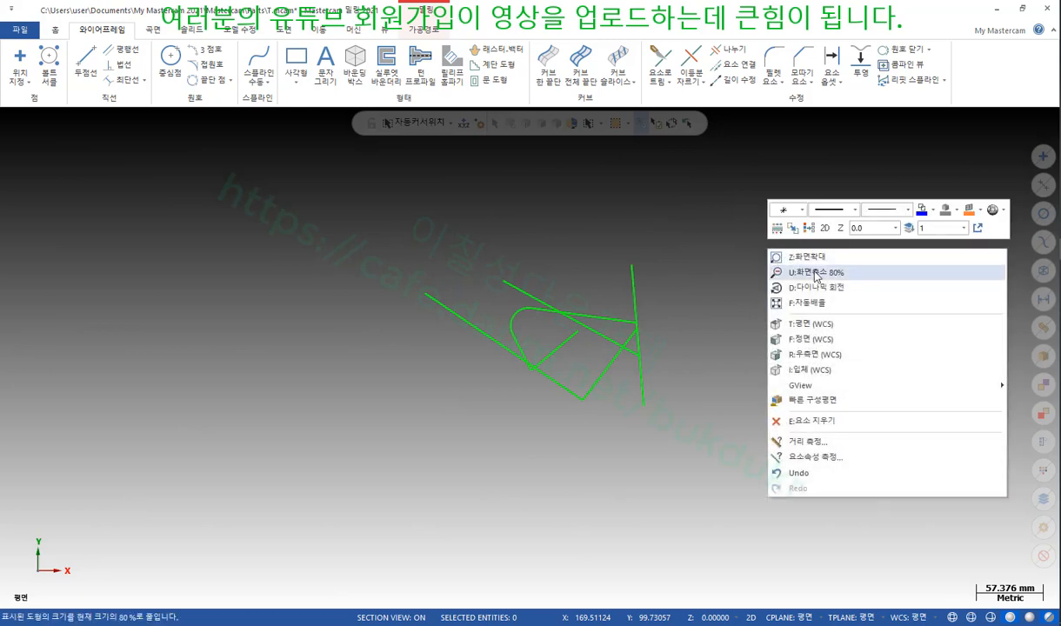
pyautogui.click(610, 356)
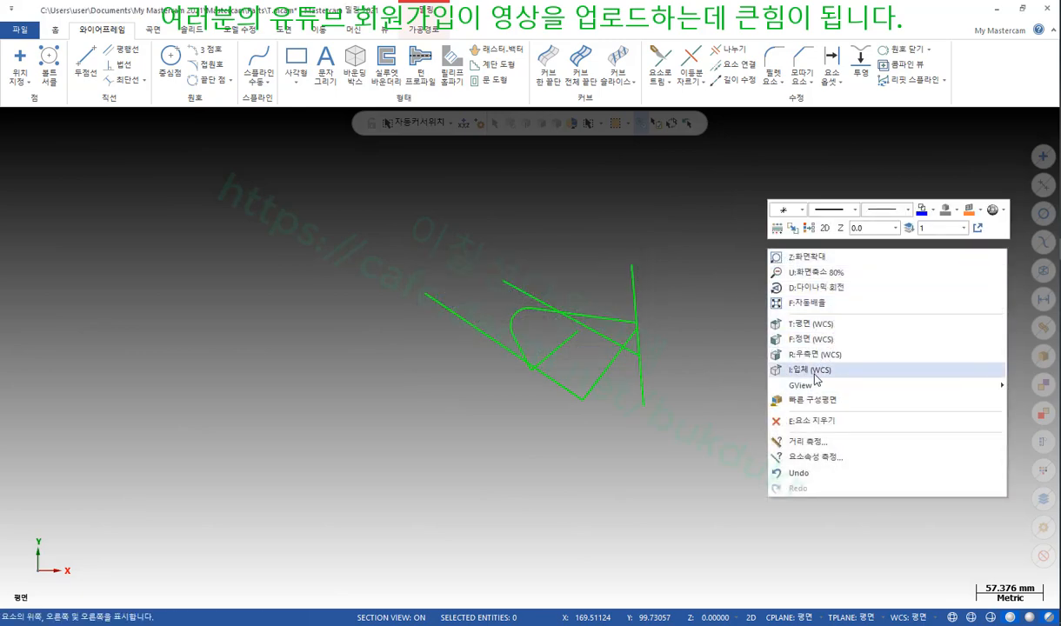
pyautogui.click(813, 371)
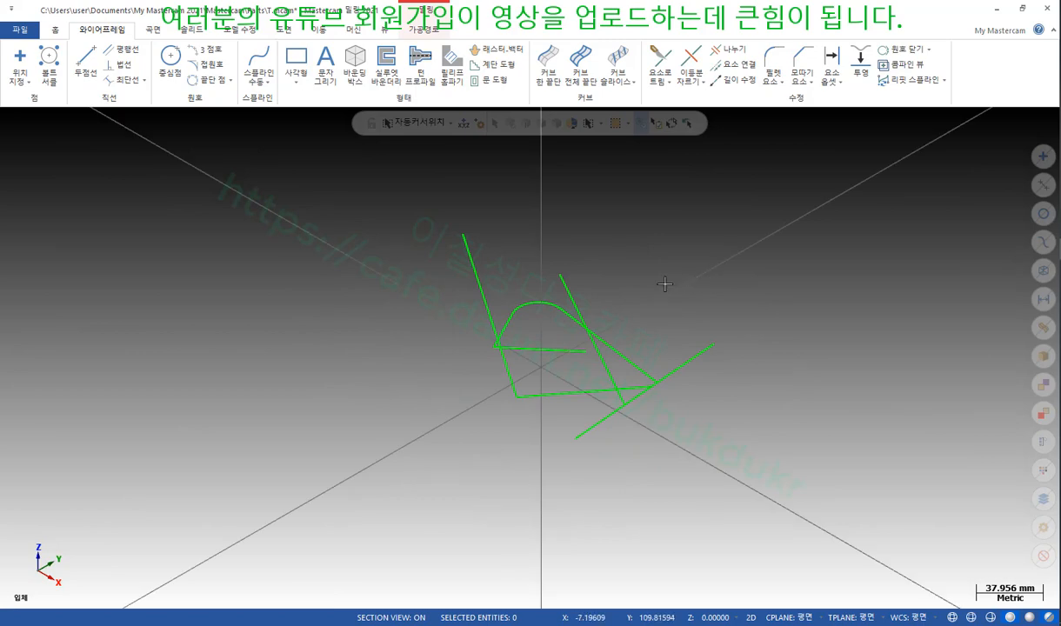
# Step: Create a solid sphere centred on the origin with a radius of about 35 mm
pyautogui.moveTo(661, 279)
pyautogui.mouseDown(button='middle')
pyautogui.moveTo(568, 230)
pyautogui.moveTo(609, 230)
pyautogui.moveTo(684, 273)
pyautogui.moveTo(668, 261)
pyautogui.mouseUp(button='middle')
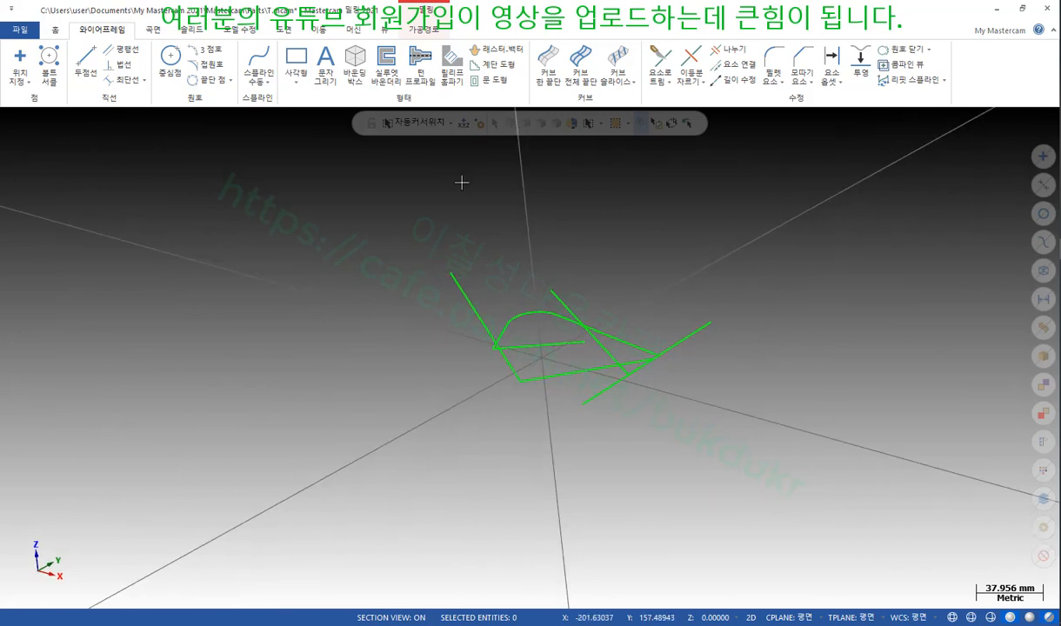
pyautogui.click(191, 30)
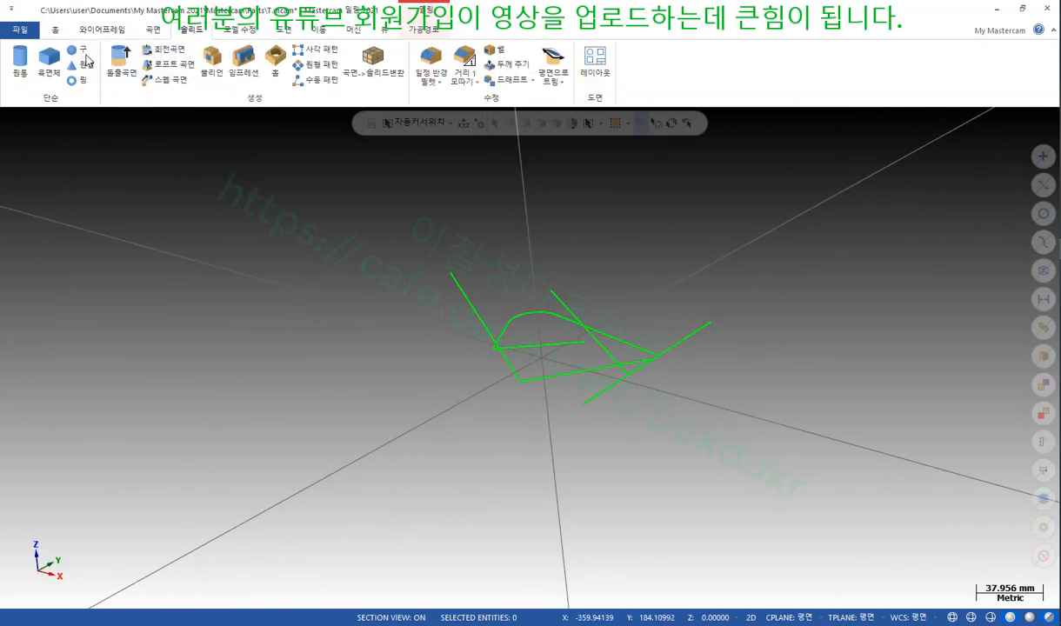
pyautogui.click(79, 50)
pyautogui.click(664, 359)
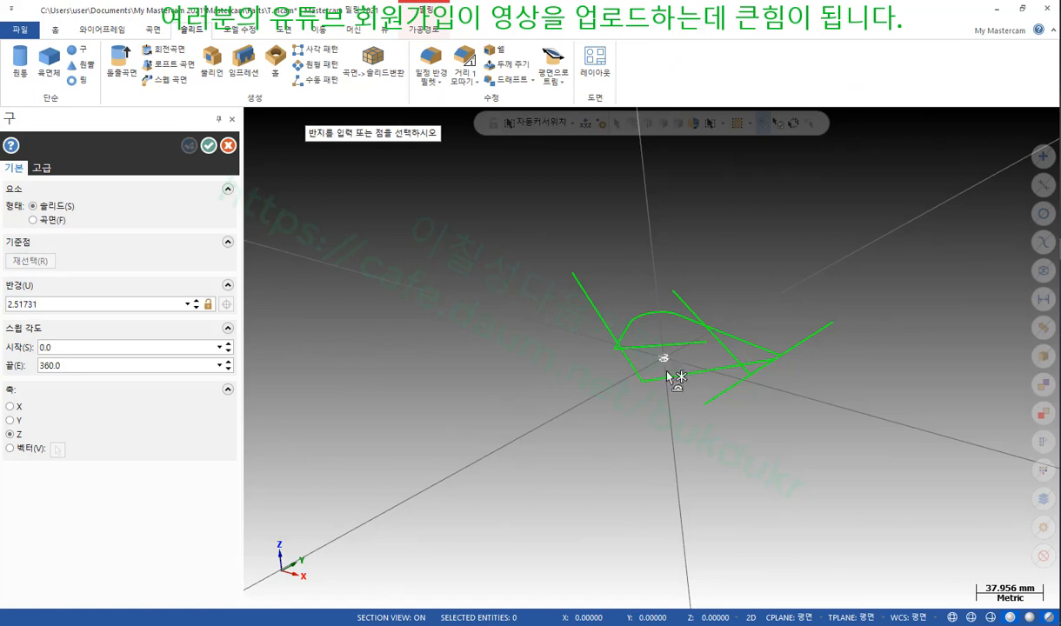
pyautogui.click(668, 421)
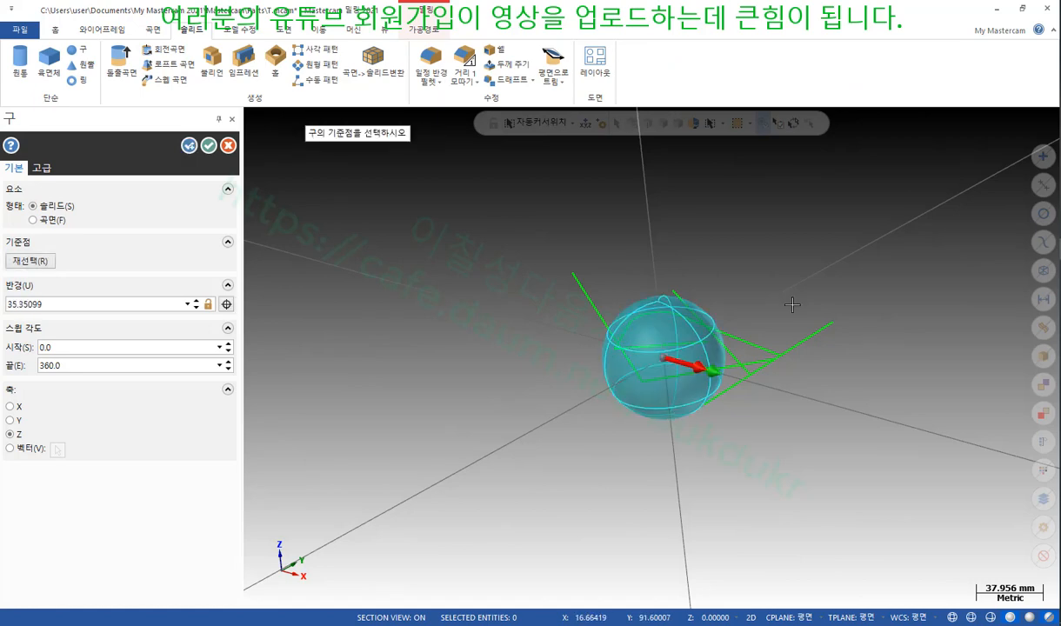
# Step: Increase the sphere's radius to 44.35099 mm and accept the solid
pyautogui.moveTo(668, 422); pyautogui.dragTo(367, 239, button='middle')
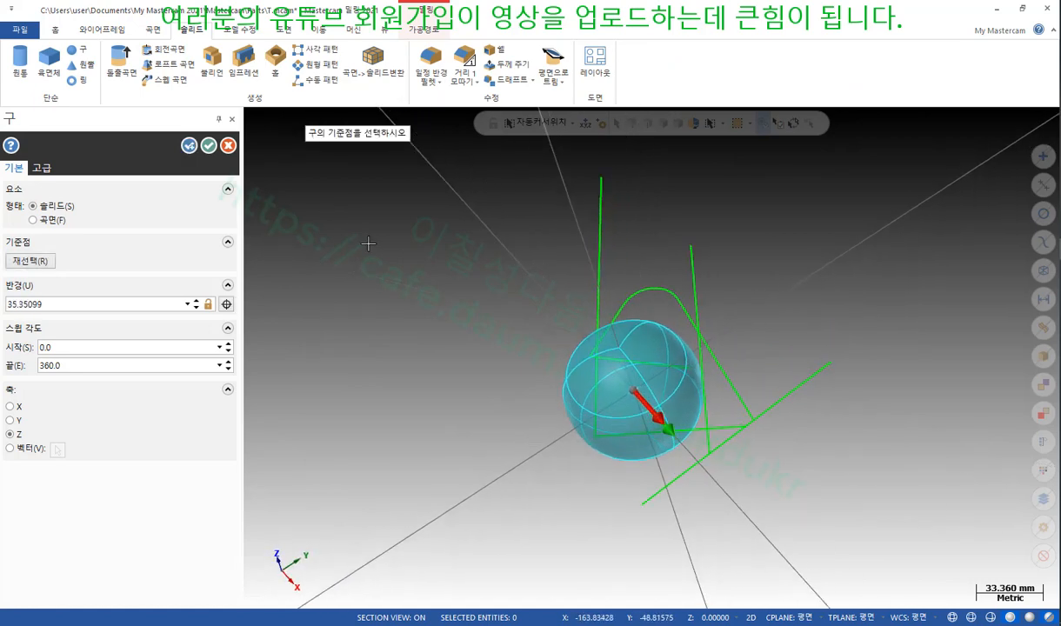
pyautogui.moveTo(576, 351); pyautogui.dragTo(784, 347, button='middle')
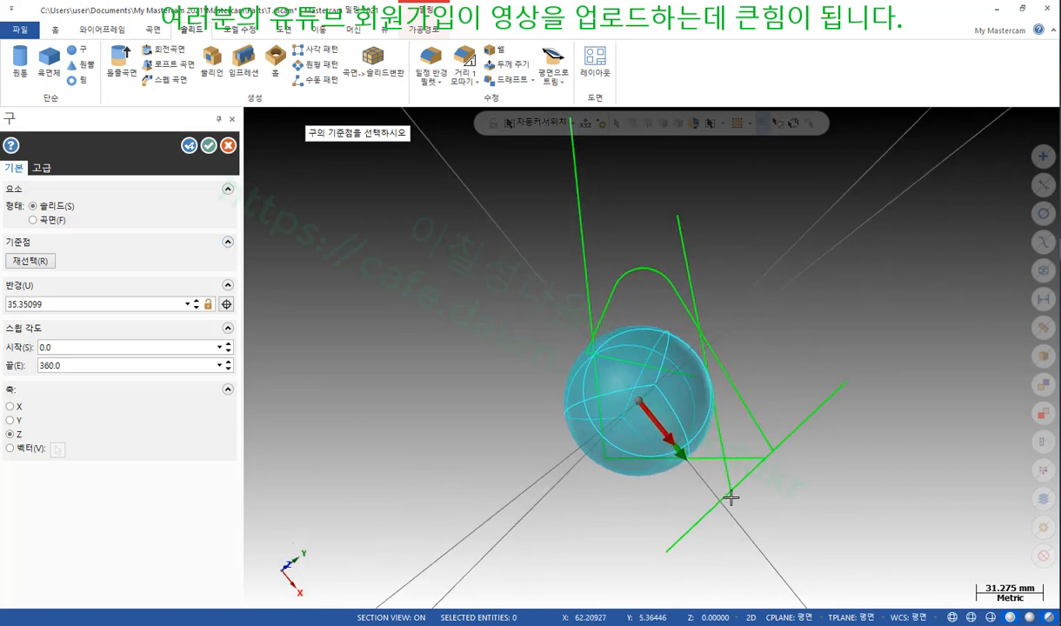
pyautogui.moveTo(679, 449)
pyautogui.moveTo(693, 461); pyautogui.dragTo(666, 430)
pyautogui.click(197, 300)
pyautogui.click(197, 300)
pyautogui.click(197, 300)
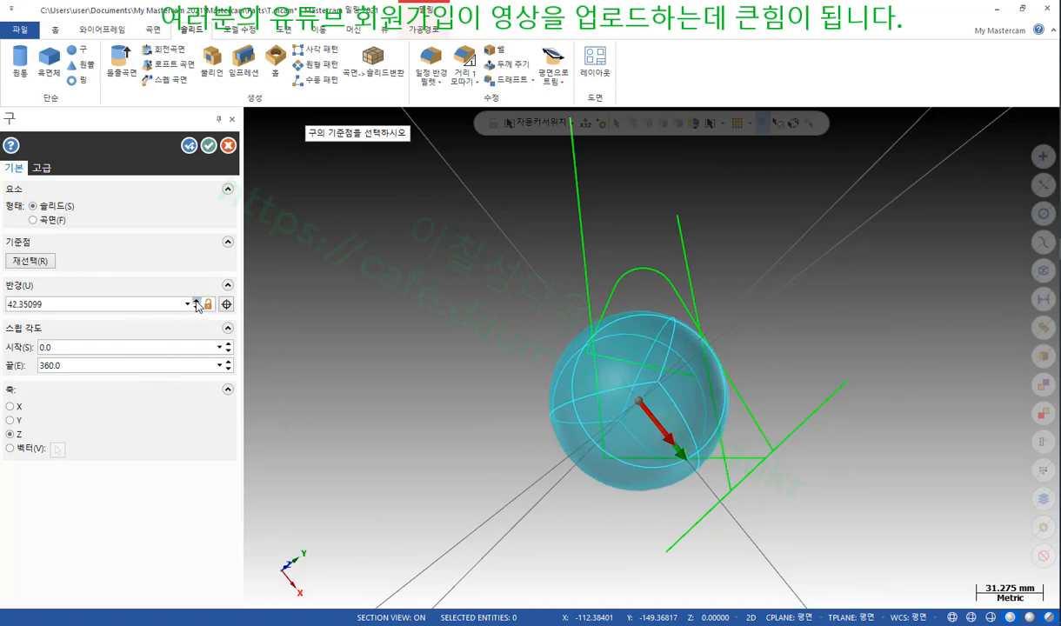
pyautogui.click(197, 301)
pyautogui.click(197, 301)
pyautogui.scroll(-1, 757, 343)
pyautogui.moveTo(652, 357); pyautogui.dragTo(860, 284, button='middle')
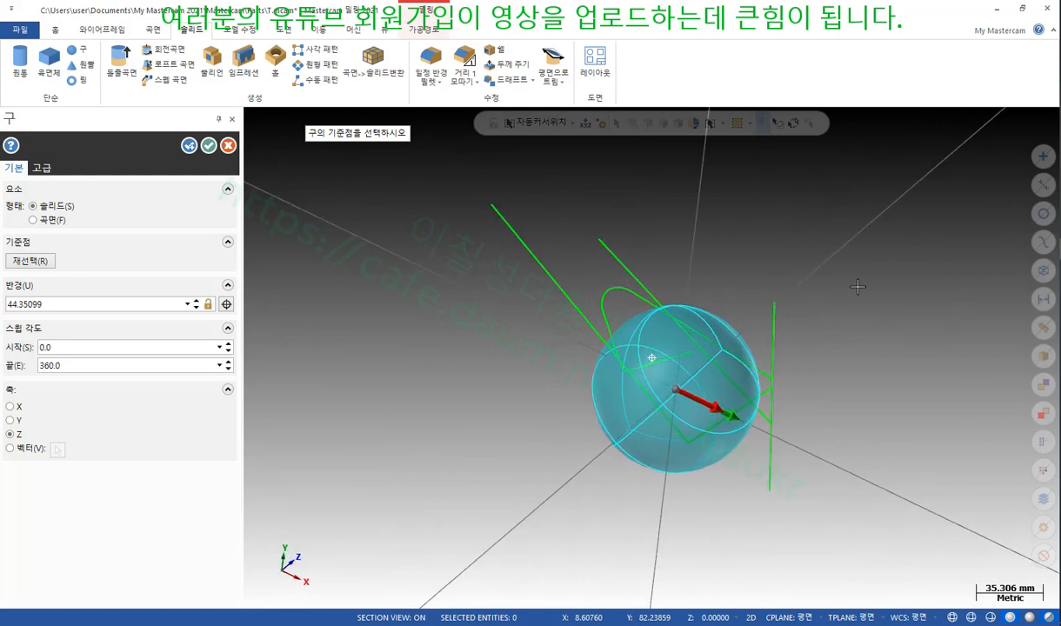
pyautogui.click(207, 146)
# Step: Examine where the wireframe lines enter the sphere, mark two entry points with the screen annotation, and close the annotation
pyautogui.scroll(4, 362, 368)
pyautogui.scroll(1, 502, 355)
pyautogui.moveTo(362, 368); pyautogui.dragTo(474, 365, button='middle')
pyautogui.scroll(-2, 502, 355)
pyautogui.moveTo(557, 317); pyautogui.dragTo(534, 306, button='middle')
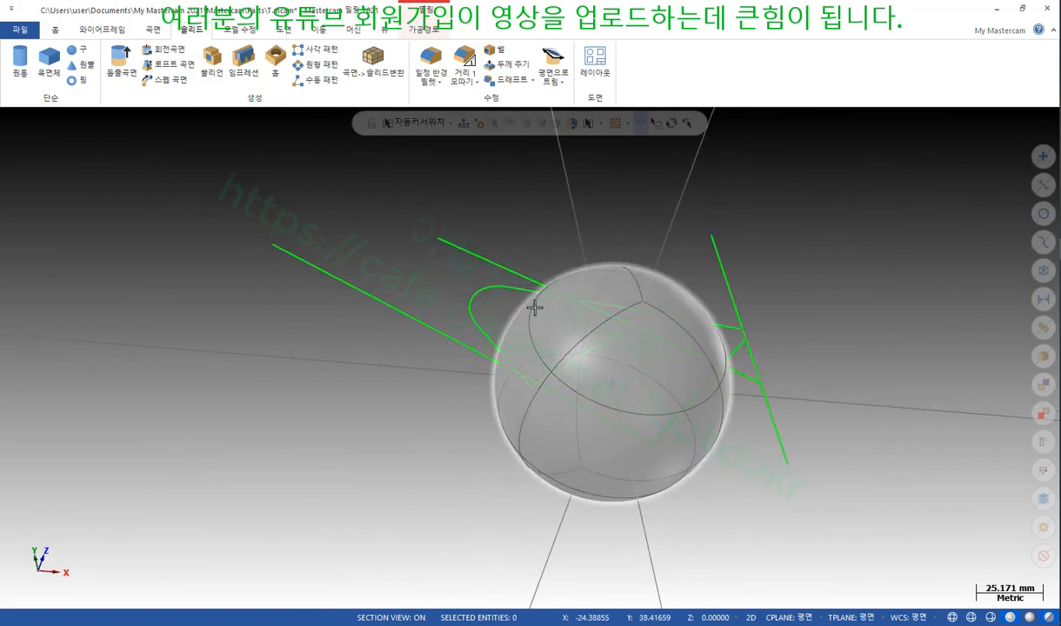
pyautogui.scroll(3, 496, 400)
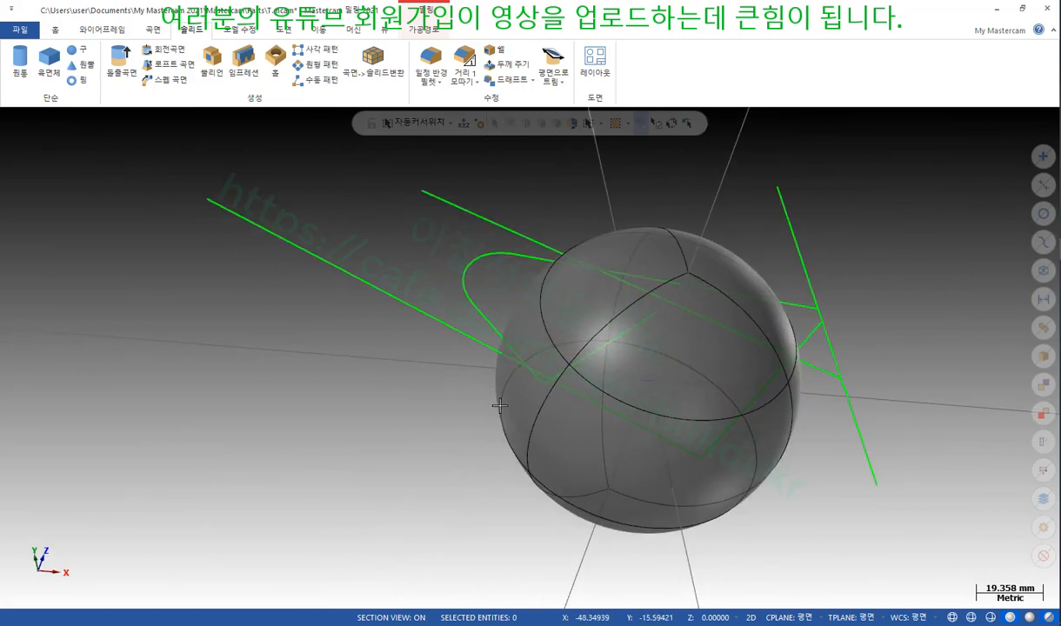
pyautogui.moveTo(526, 407)
pyautogui.mouseDown(button='middle')
pyautogui.moveTo(773, 337)
pyautogui.moveTo(871, 270)
pyautogui.mouseUp(button='middle')
pyautogui.scroll(-4, 871, 270)
pyautogui.scroll(5, 581, 355)
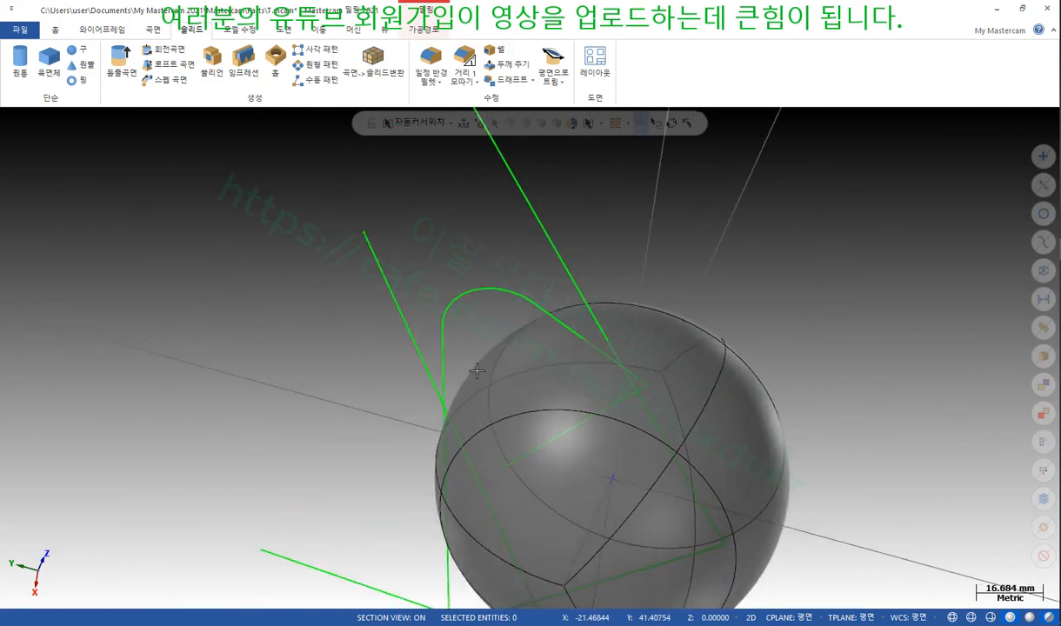
pyautogui.moveTo(581, 355); pyautogui.dragTo(633, 321, button='middle')
pyautogui.scroll(5, 633, 321)
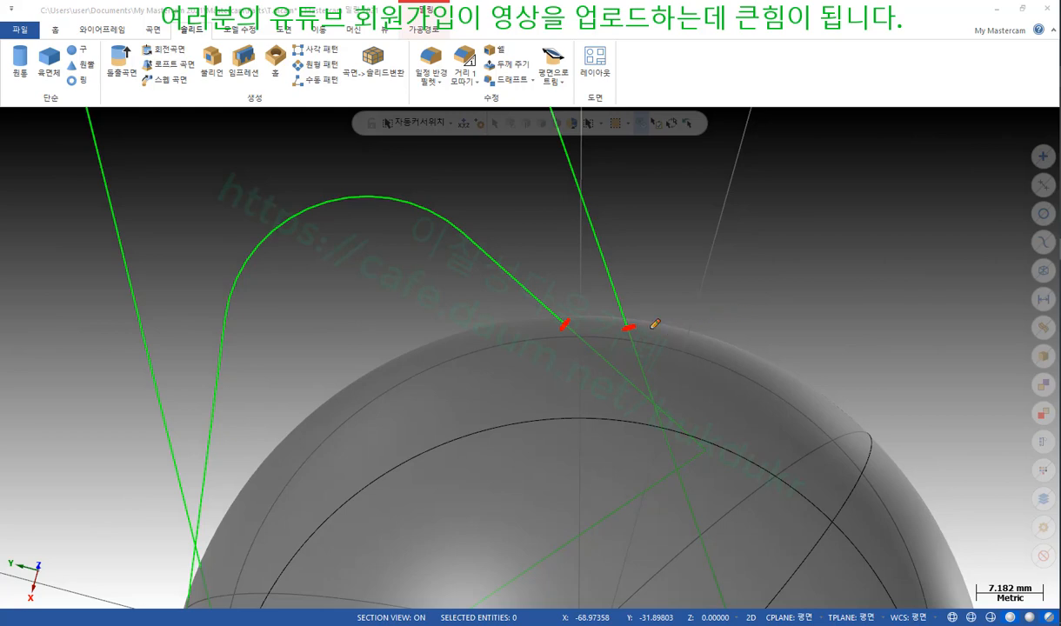
pyautogui.rightClick(763, 169)
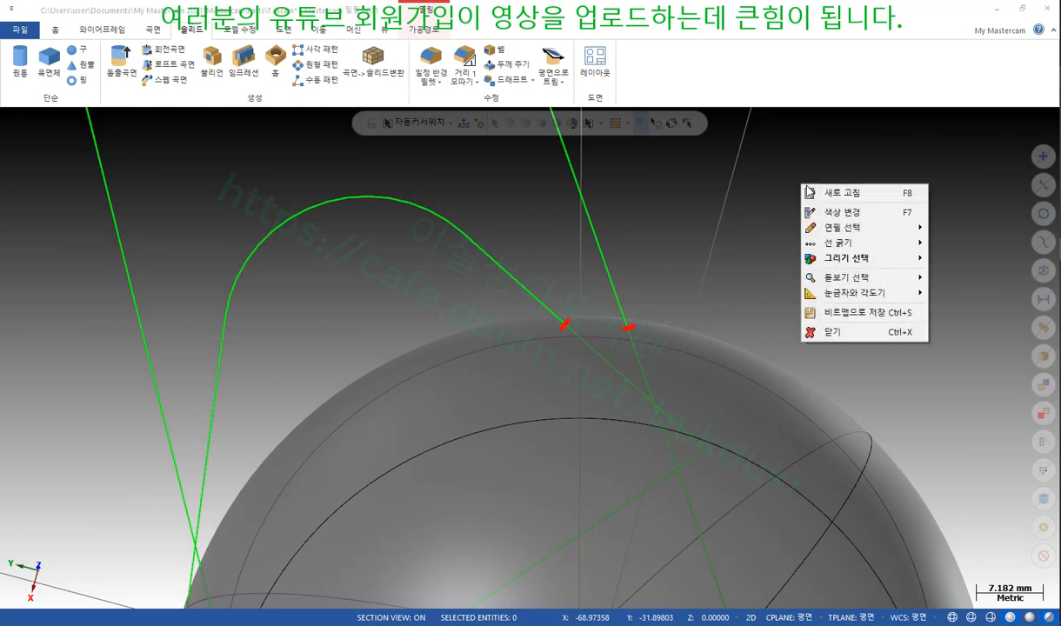
pyautogui.click(817, 316)
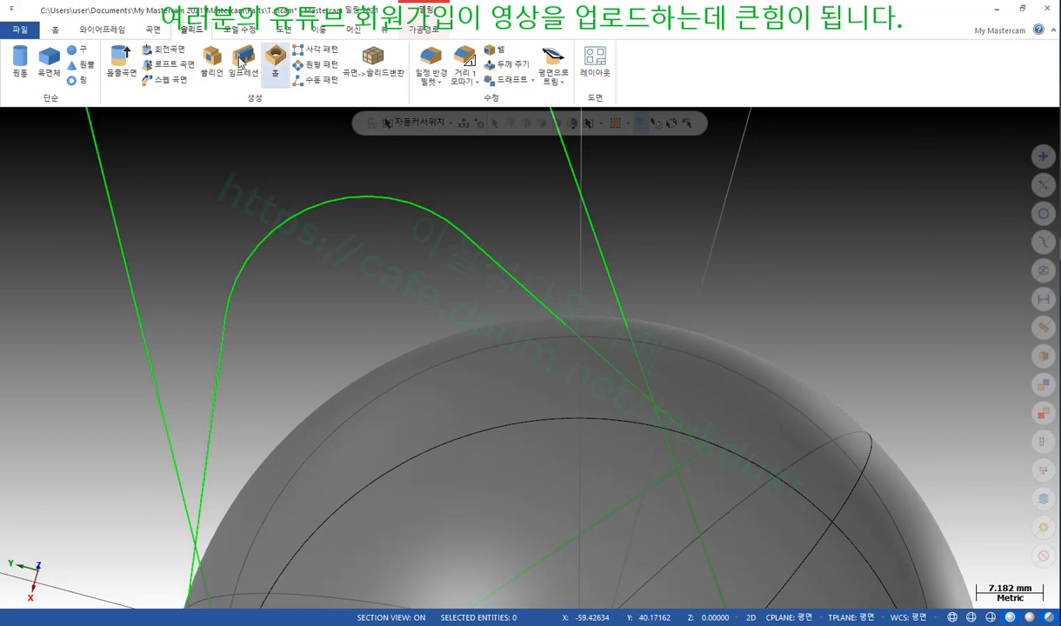
# Step: Trim the straight line crossing the sphere's surface against the solid body, using modify at intersection (교차점에서 수정) with the trim type (트림)
pyautogui.click(102, 29)
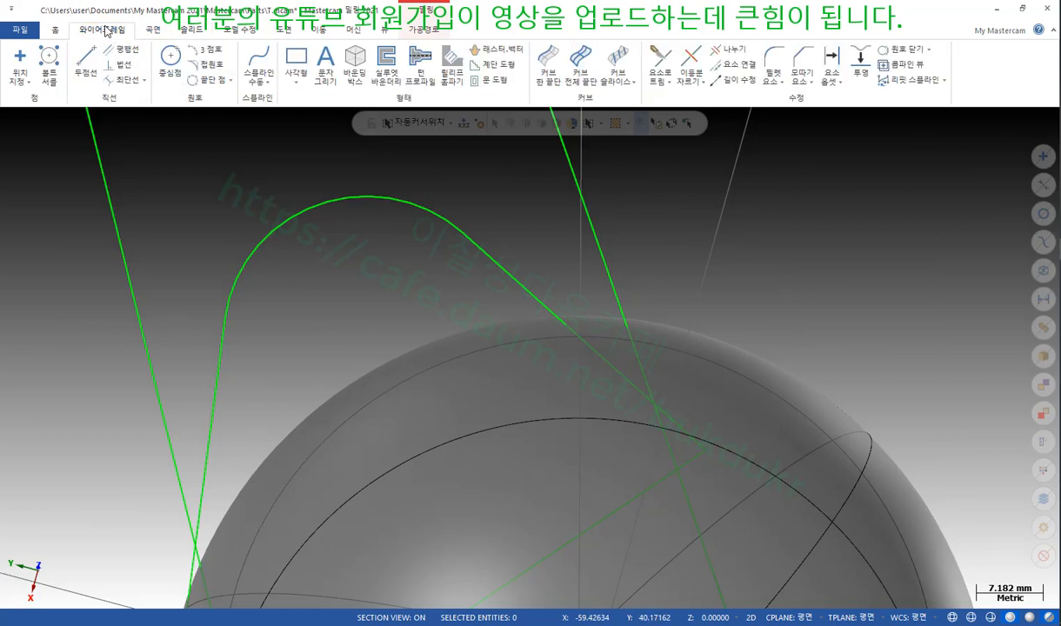
pyautogui.click(661, 74)
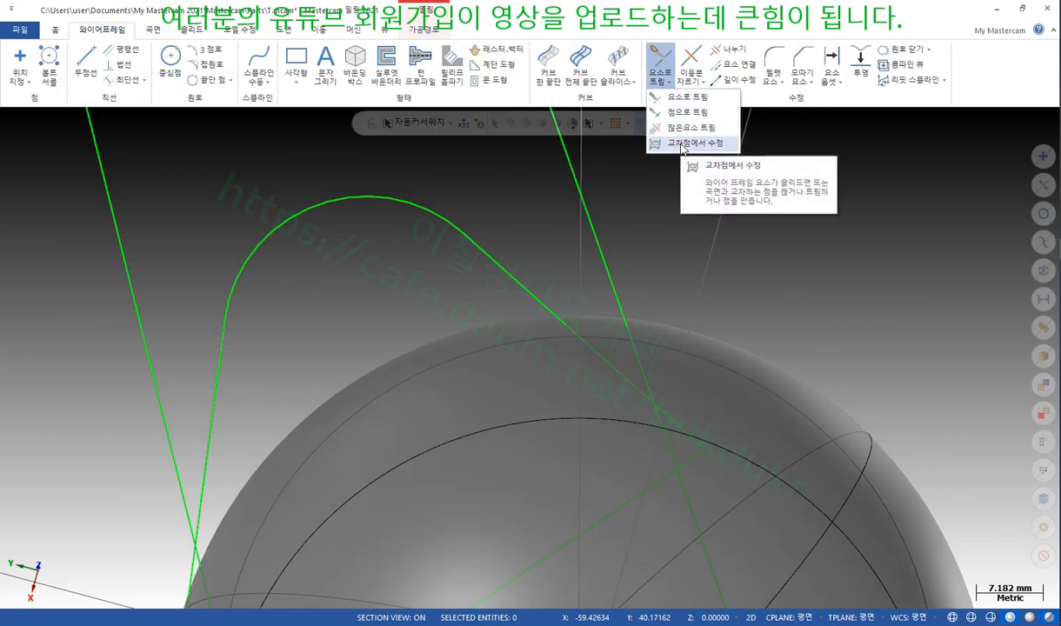
pyautogui.click(685, 144)
pyautogui.scroll(-1, 858, 197)
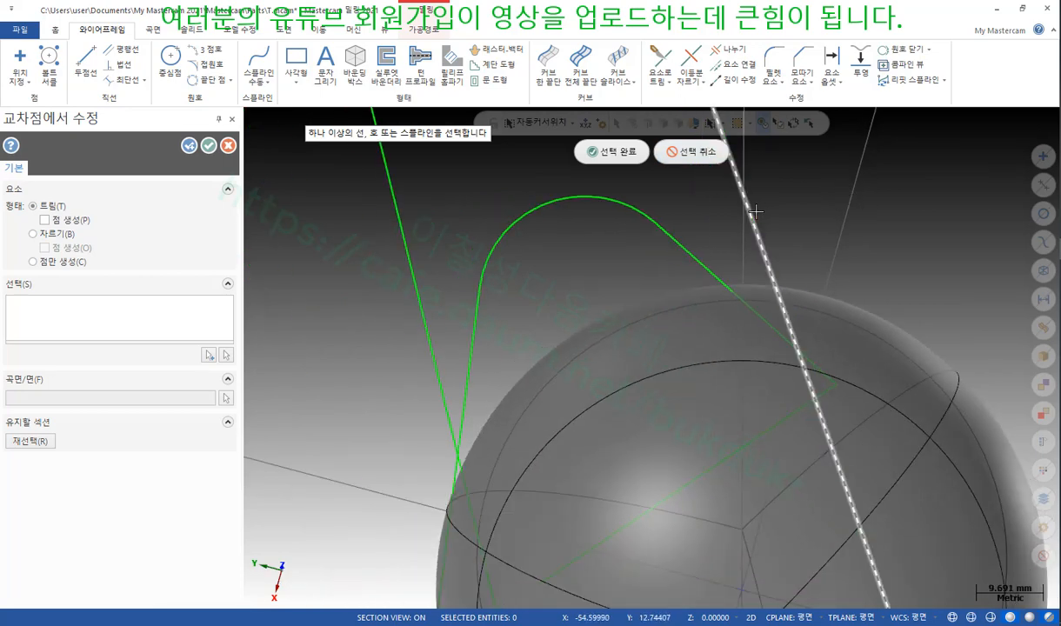
pyautogui.click(817, 187)
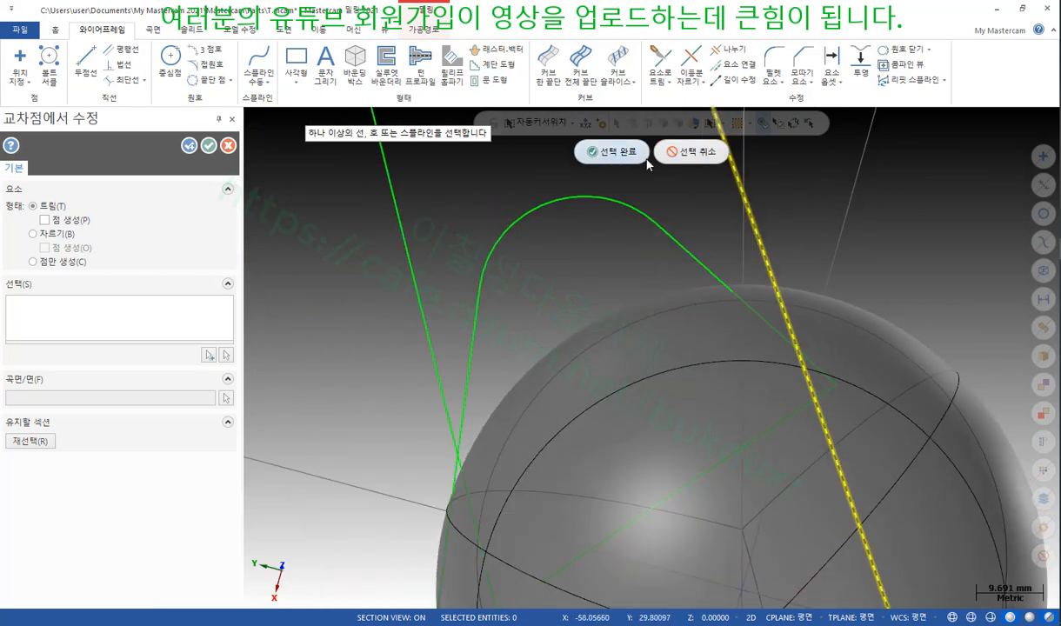
pyautogui.click(612, 152)
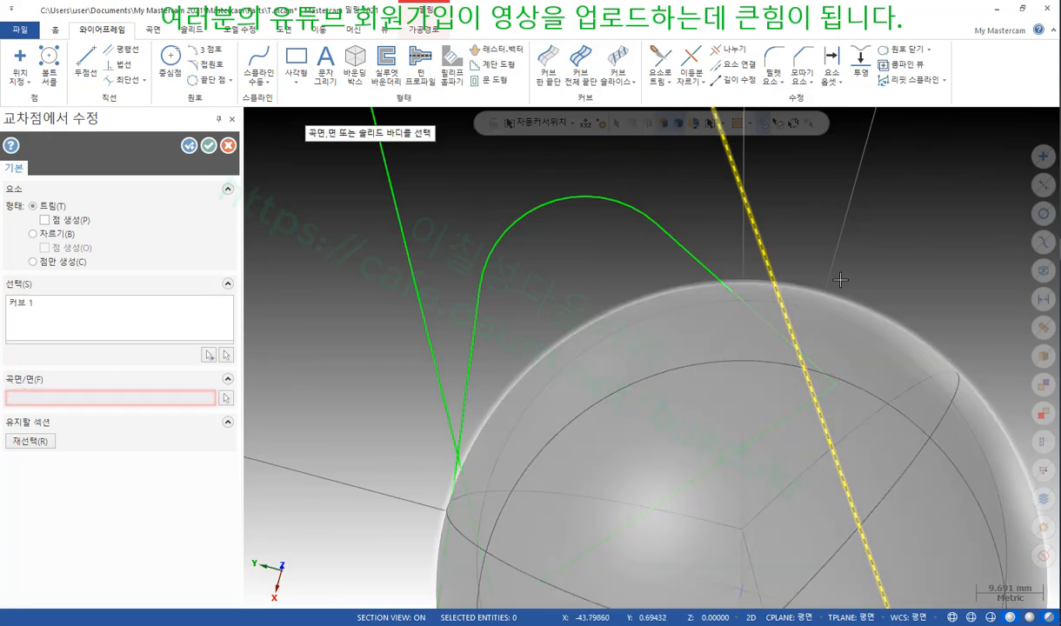
pyautogui.moveTo(844, 303)
pyautogui.mouseDown(button='middle')
pyautogui.moveTo(864, 199)
pyautogui.moveTo(947, 221)
pyautogui.moveTo(938, 235)
pyautogui.mouseUp(button='middle')
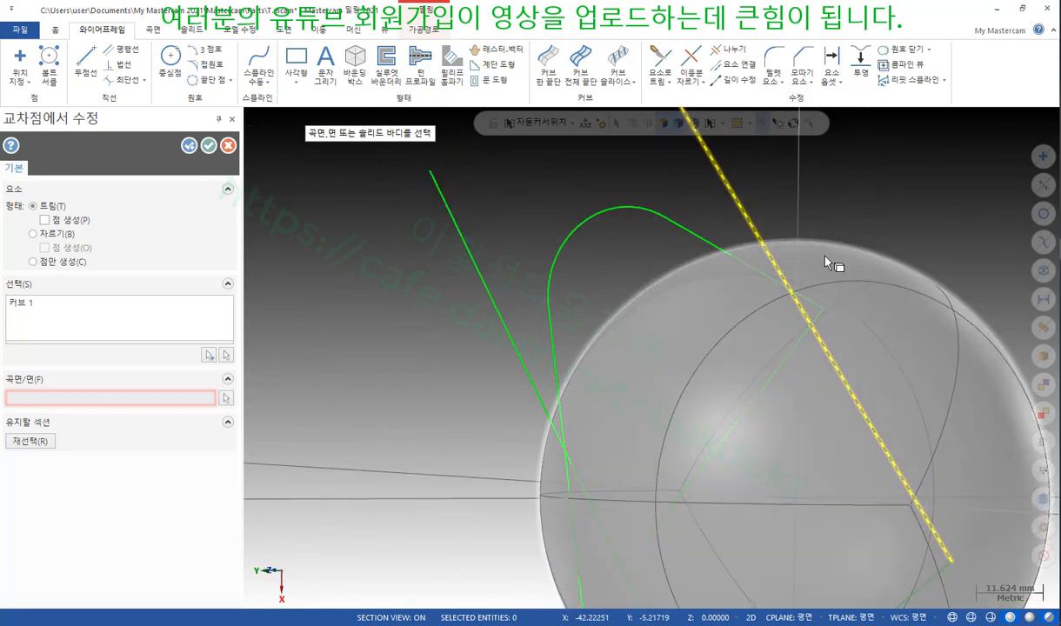
pyautogui.click(828, 258)
# Step: Inspect the line's trimmed end on the sphere and enable point creation (점 생성) for the trim
pyautogui.scroll(4, 875, 204)
pyautogui.moveTo(853, 202)
pyautogui.mouseDown(button='middle')
pyautogui.moveTo(832, 228)
pyautogui.moveTo(846, 199)
pyautogui.mouseUp(button='middle')
pyautogui.scroll(5, 651, 303)
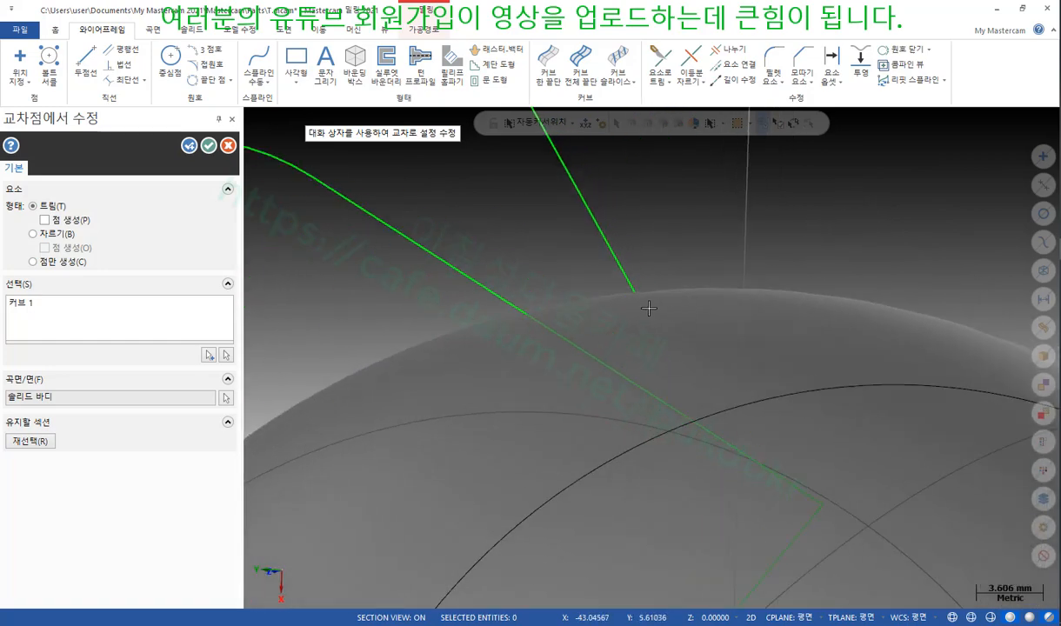
pyautogui.scroll(-2, 733, 245)
pyautogui.moveTo(734, 245); pyautogui.dragTo(726, 266, button='middle')
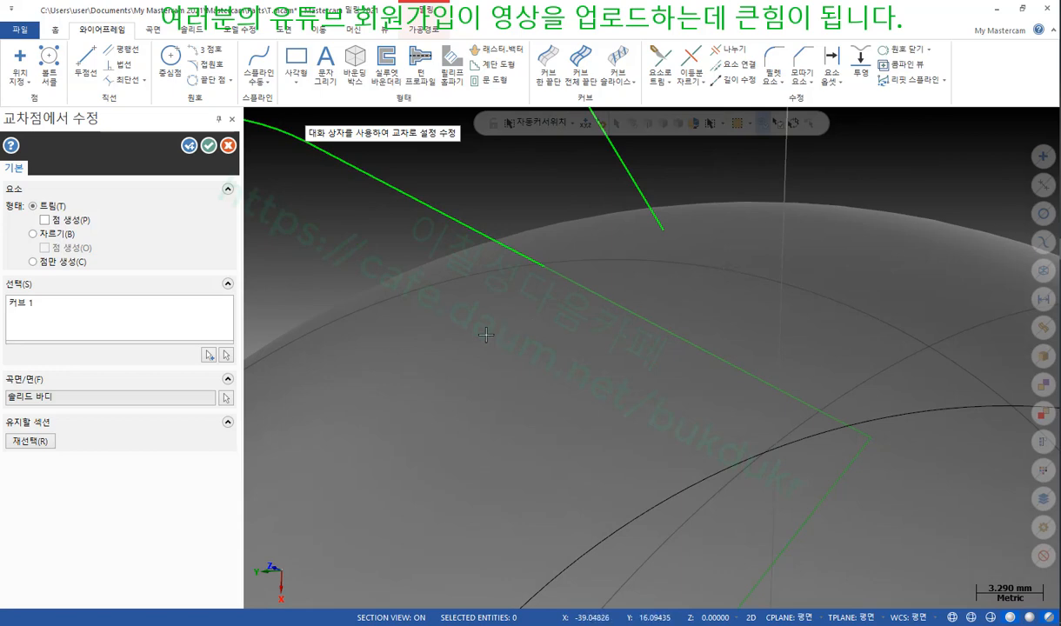
pyautogui.click(45, 220)
pyautogui.scroll(2, 706, 239)
pyautogui.scroll(2, 661, 194)
pyautogui.moveTo(661, 194); pyautogui.dragTo(649, 217, button='middle')
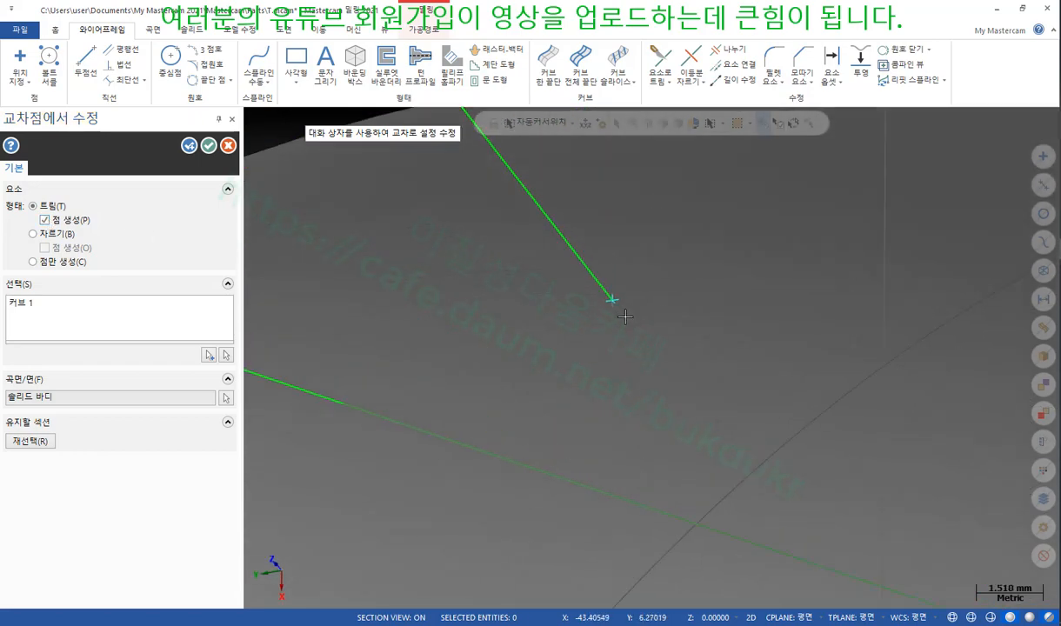
pyautogui.scroll(-5, 692, 268)
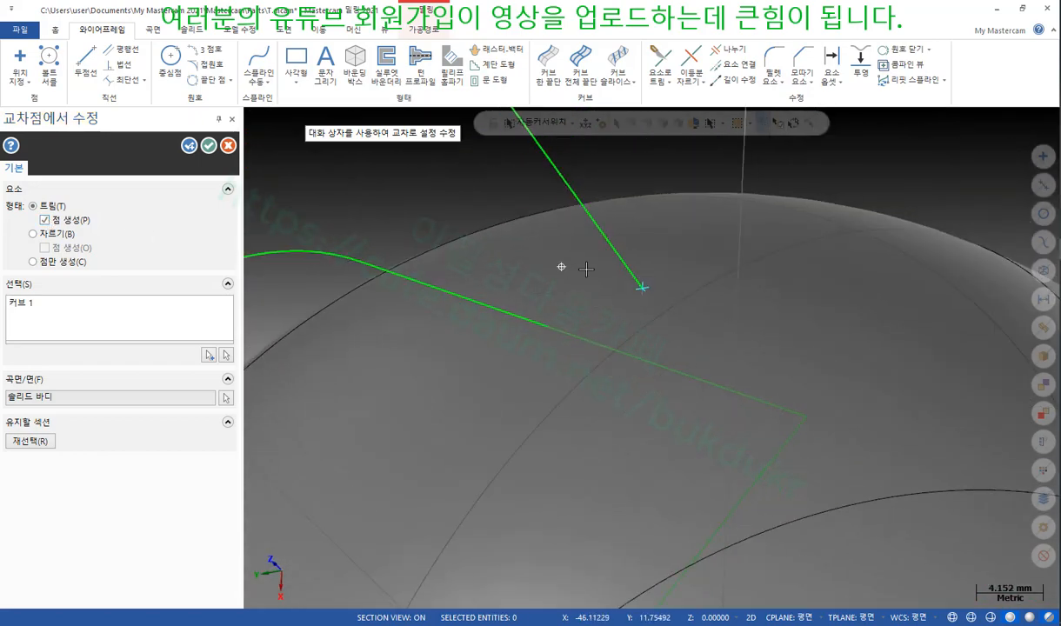
pyautogui.moveTo(586, 269)
pyautogui.mouseDown(button='middle')
pyautogui.moveTo(802, 311)
pyautogui.moveTo(619, 240)
pyautogui.moveTo(568, 247)
pyautogui.moveTo(474, 311)
pyautogui.moveTo(551, 236)
pyautogui.moveTo(591, 230)
pyautogui.moveTo(594, 214)
pyautogui.moveTo(559, 213)
pyautogui.moveTo(535, 233)
pyautogui.moveTo(558, 253)
pyautogui.mouseUp(button='middle')
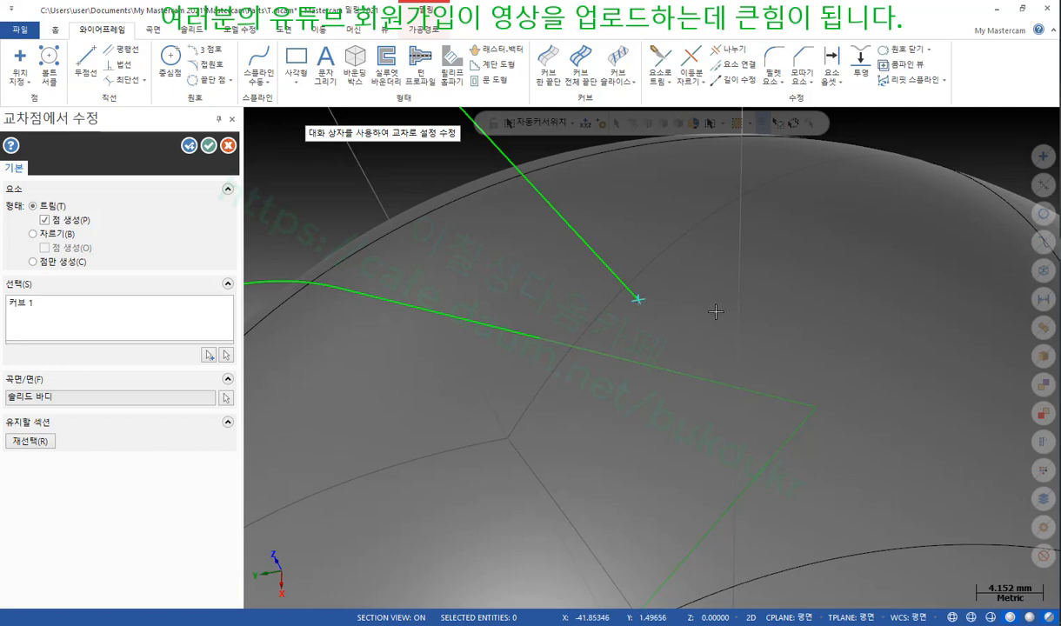
# Step: Read the option descriptions, change the modification type to break (자르기), and check the line on both sides of the sphere's surface
pyautogui.moveTo(90, 230)
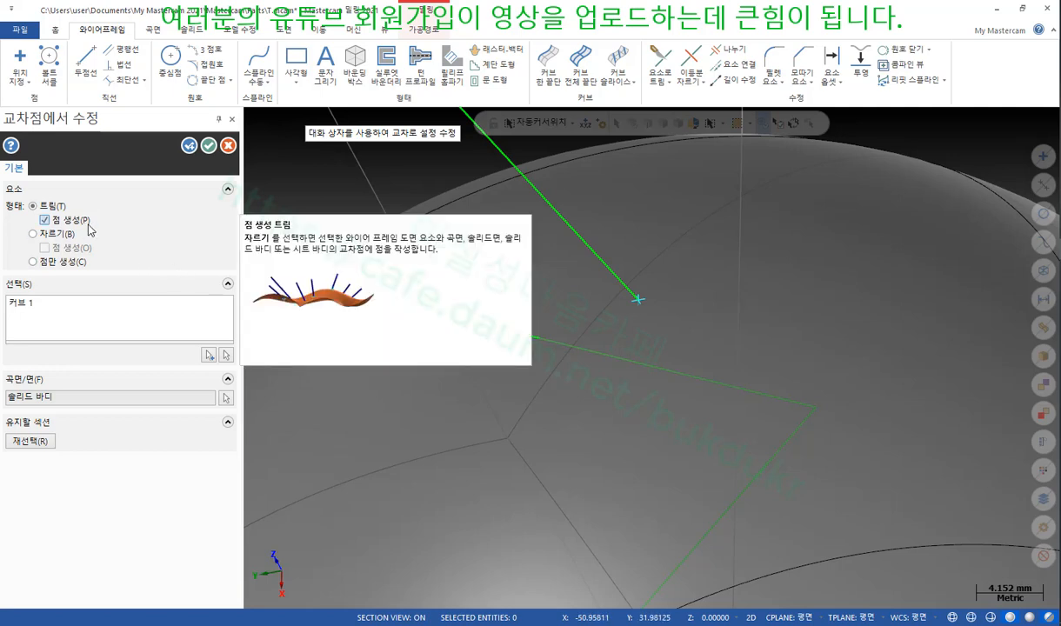
pyautogui.moveTo(56, 237)
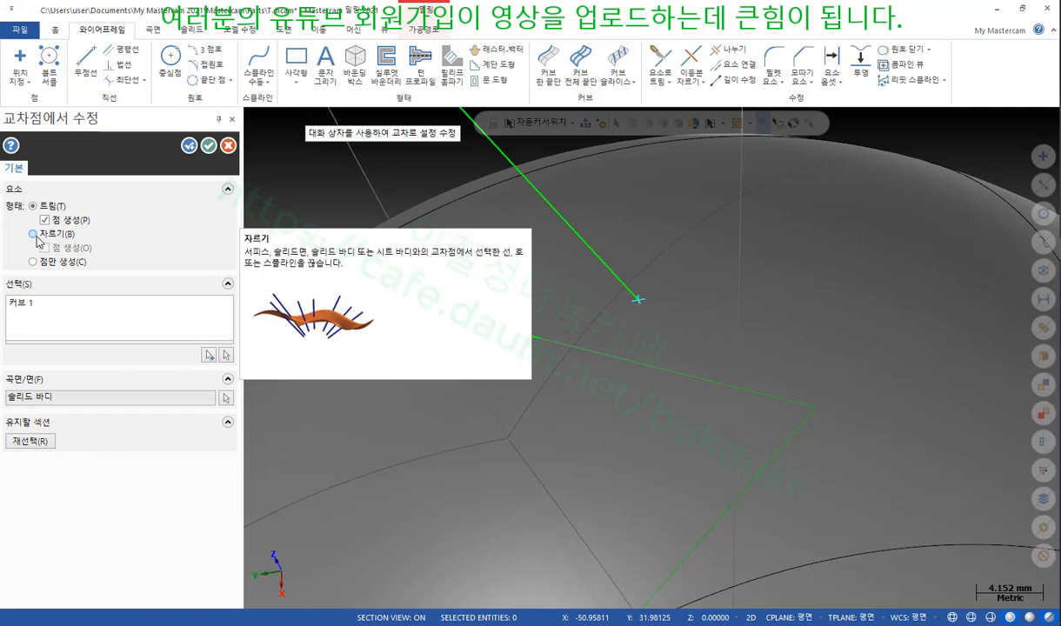
pyautogui.click(34, 235)
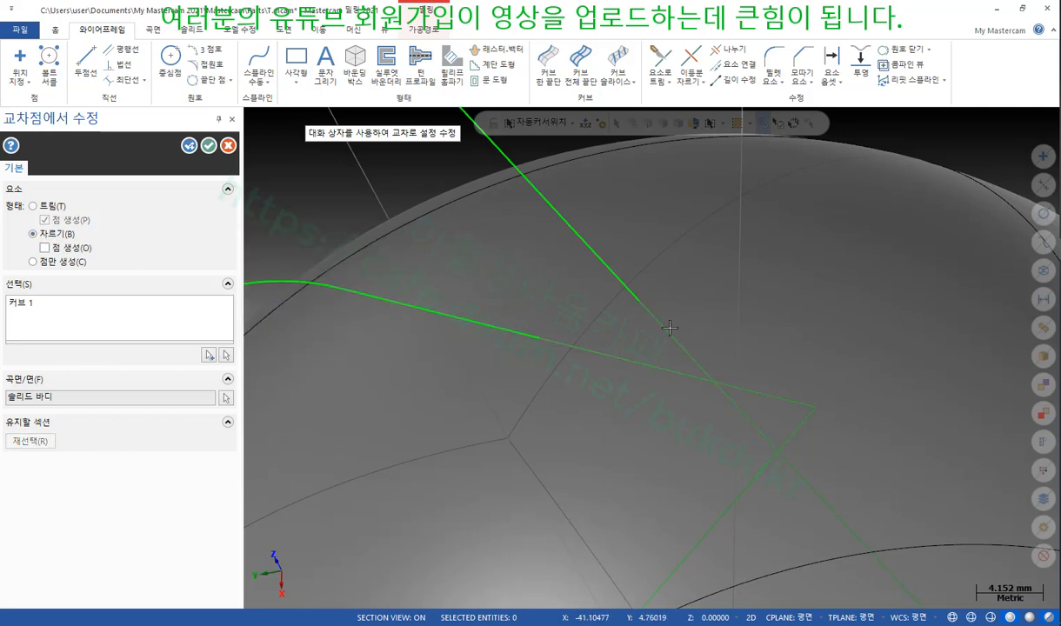
pyautogui.scroll(-2, 665, 320)
pyautogui.moveTo(671, 319); pyautogui.dragTo(687, 305, button='middle')
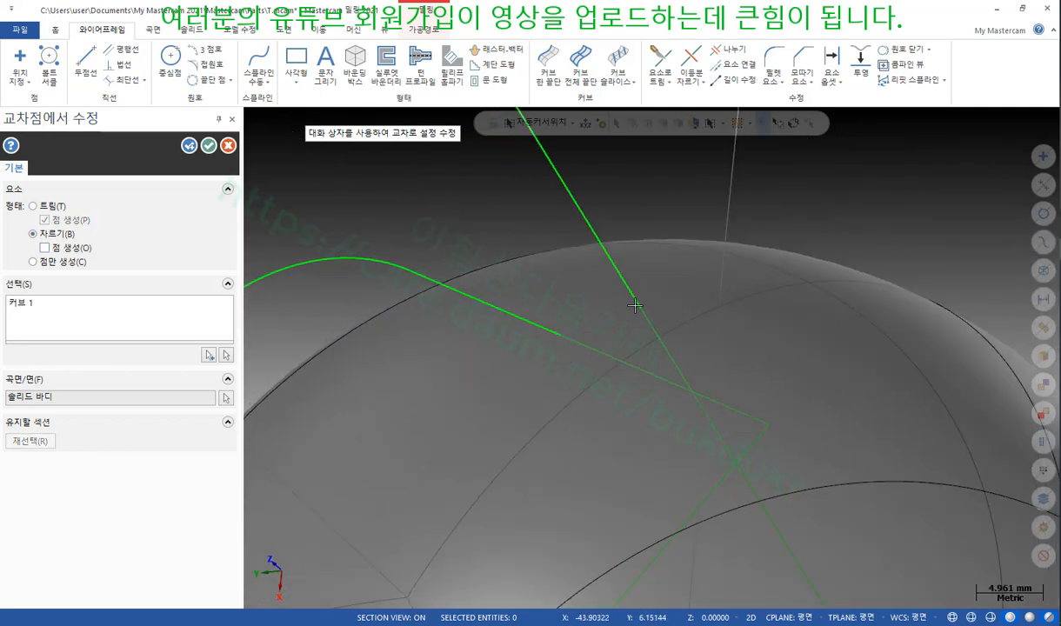
# Step: Enable point creation (점 생성) for the break, compare it with points only (점만 생성), and return to break (자르기)
pyautogui.click(45, 249)
pyautogui.click(34, 264)
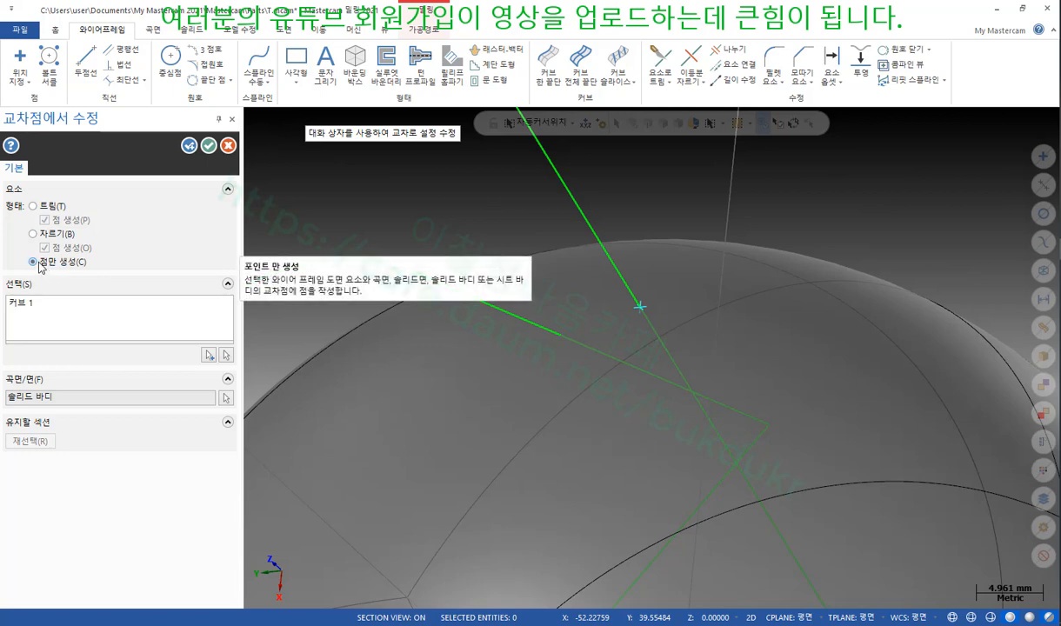
pyautogui.click(35, 233)
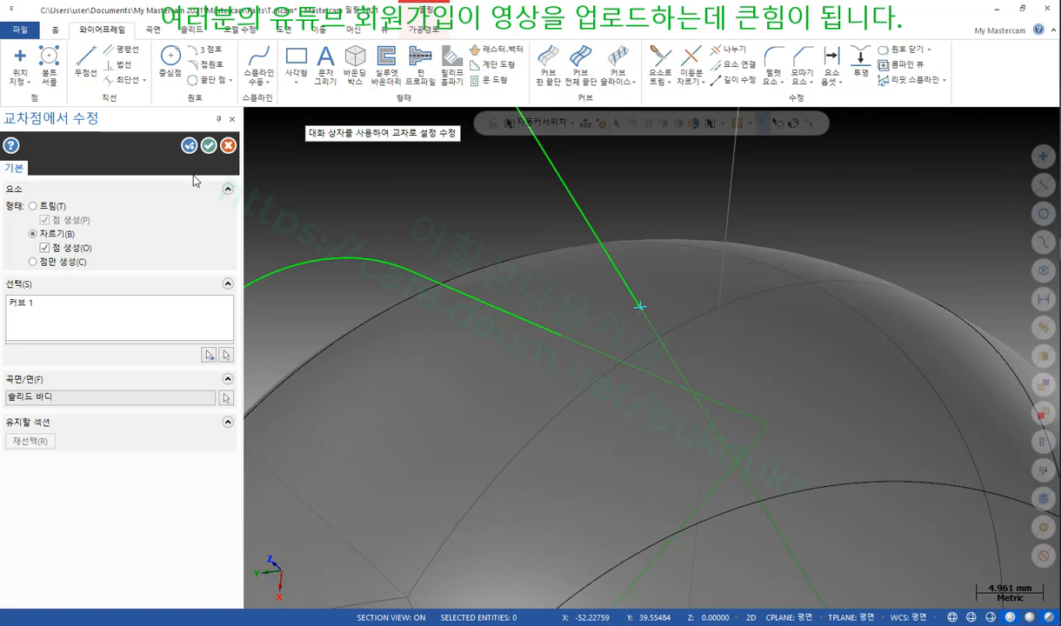
# Step: Apply the break with point creation to the line at the sphere's surface and inspect the resulting segments and intersection point
pyautogui.click(211, 149)
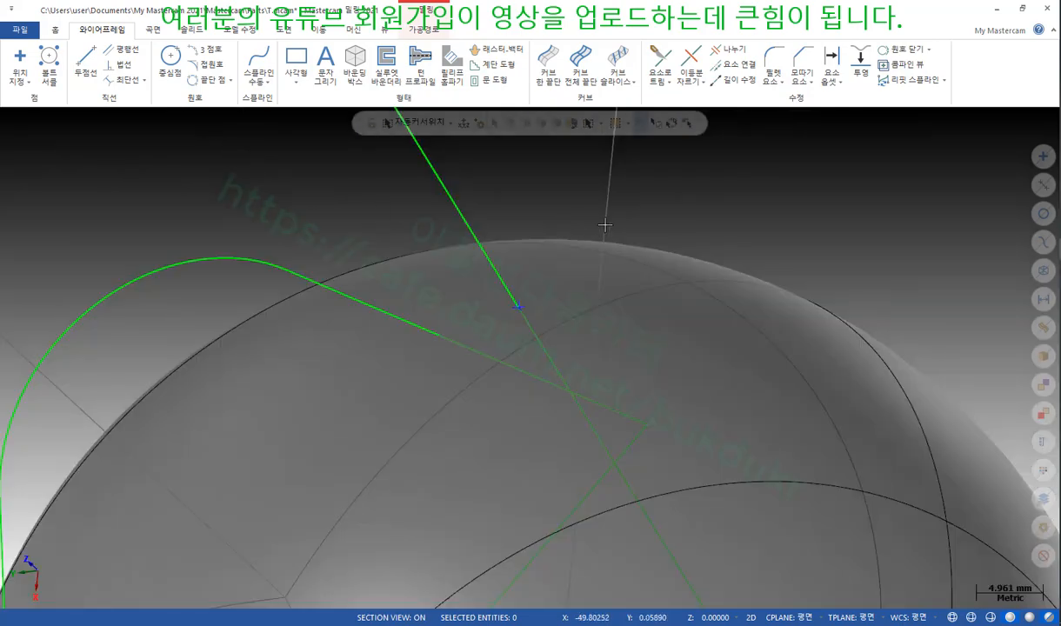
pyautogui.moveTo(604, 225); pyautogui.dragTo(459, 190, button='middle')
pyautogui.click(458, 191)
pyautogui.moveTo(537, 201); pyautogui.dragTo(615, 282, button='middle')
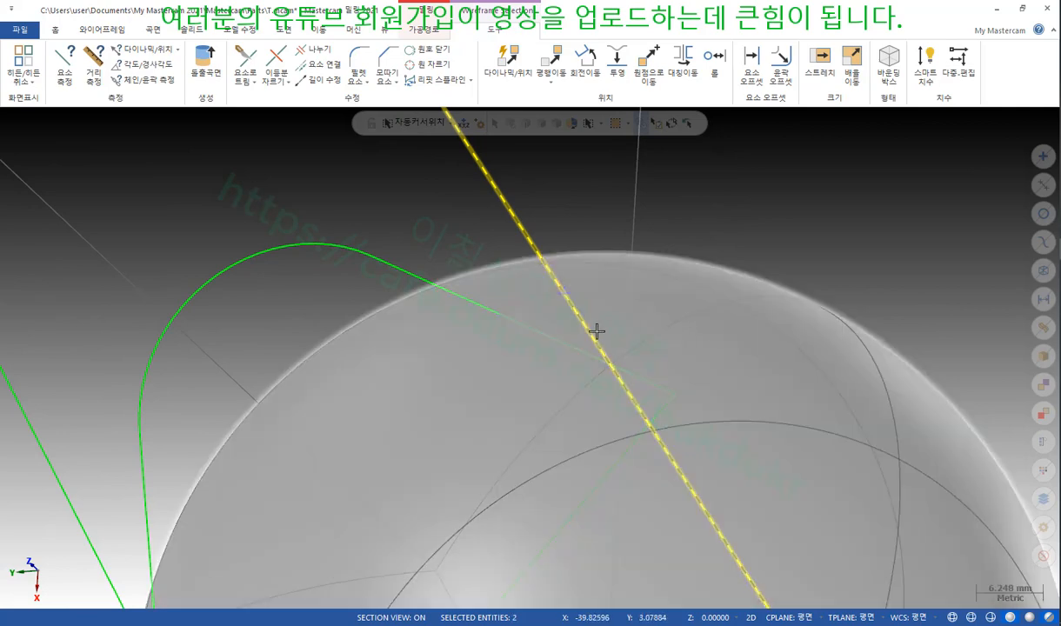
pyautogui.scroll(4, 571, 250)
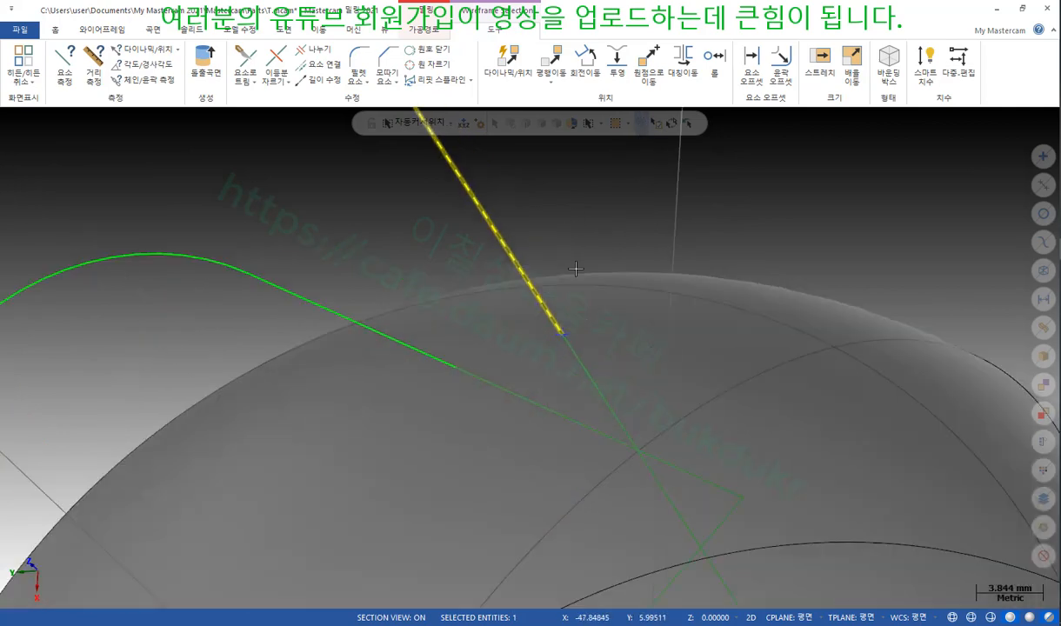
pyautogui.press('Escape')
pyautogui.scroll(3, 548, 357)
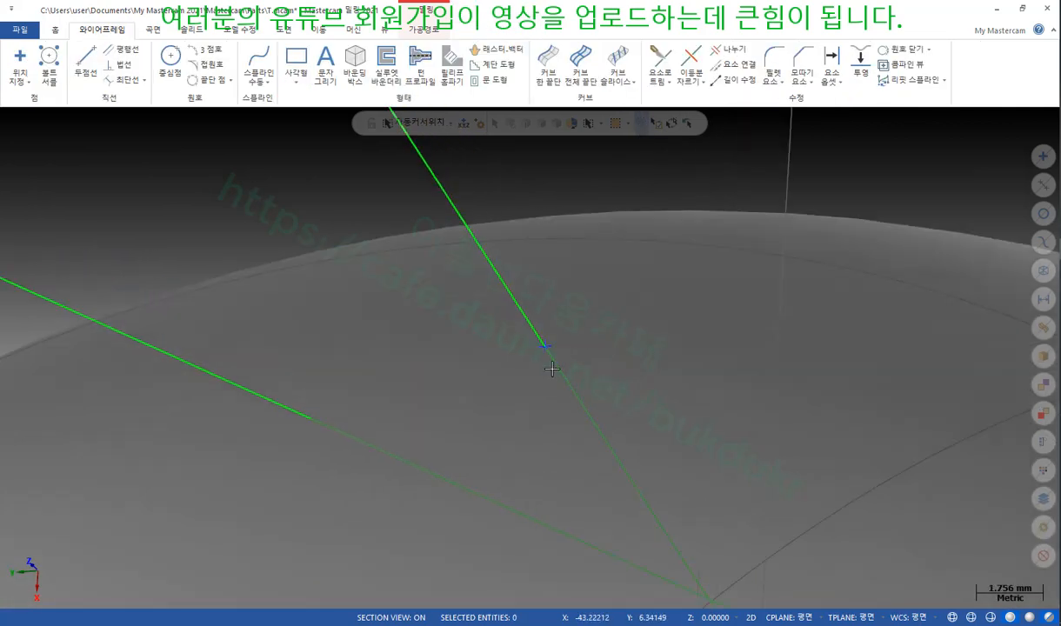
pyautogui.scroll(-3, 565, 305)
pyautogui.moveTo(609, 281)
pyautogui.mouseDown(button='middle')
pyautogui.moveTo(768, 282)
pyautogui.moveTo(786, 304)
pyautogui.moveTo(651, 244)
pyautogui.moveTo(574, 274)
pyautogui.moveTo(553, 270)
pyautogui.moveTo(560, 279)
pyautogui.mouseUp(button='middle')
pyautogui.scroll(2, 571, 266)
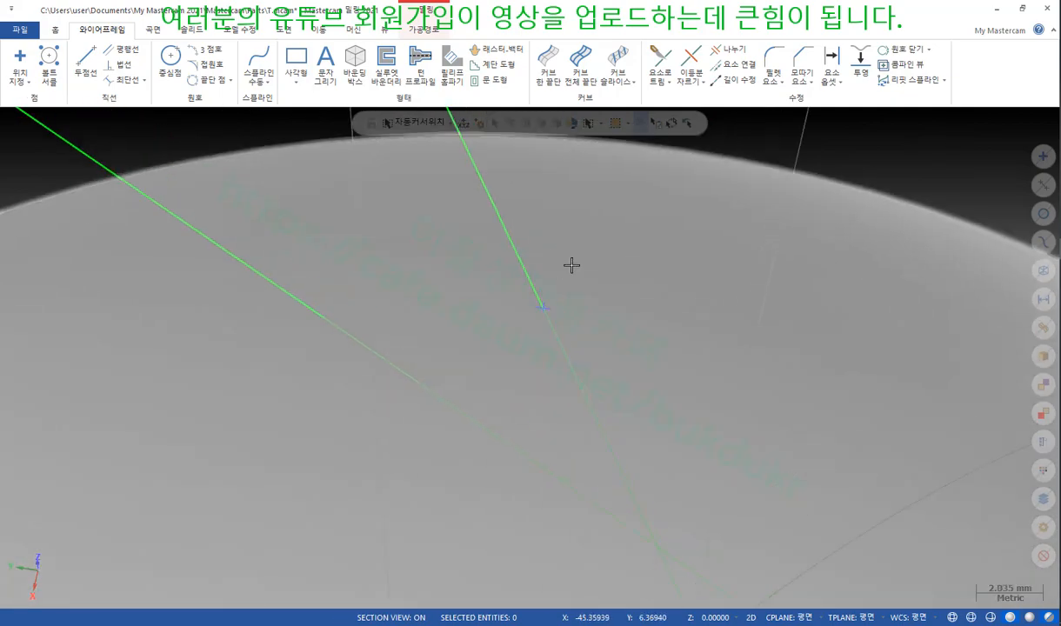
pyautogui.scroll(-3, 602, 443)
pyautogui.moveTo(768, 277); pyautogui.dragTo(636, 246, button='middle')
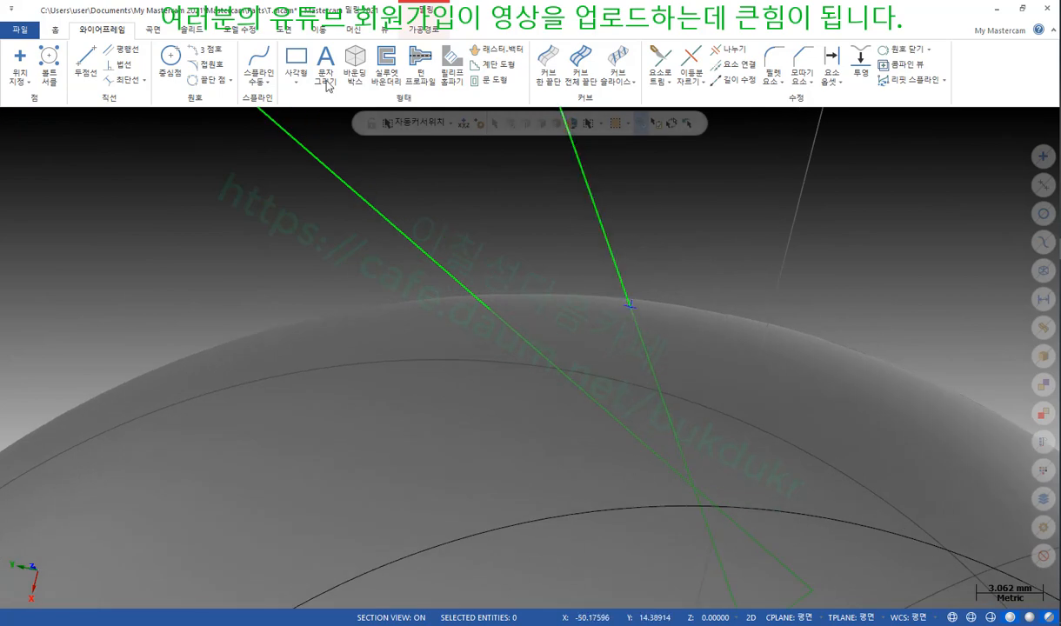
pyautogui.click(20, 78)
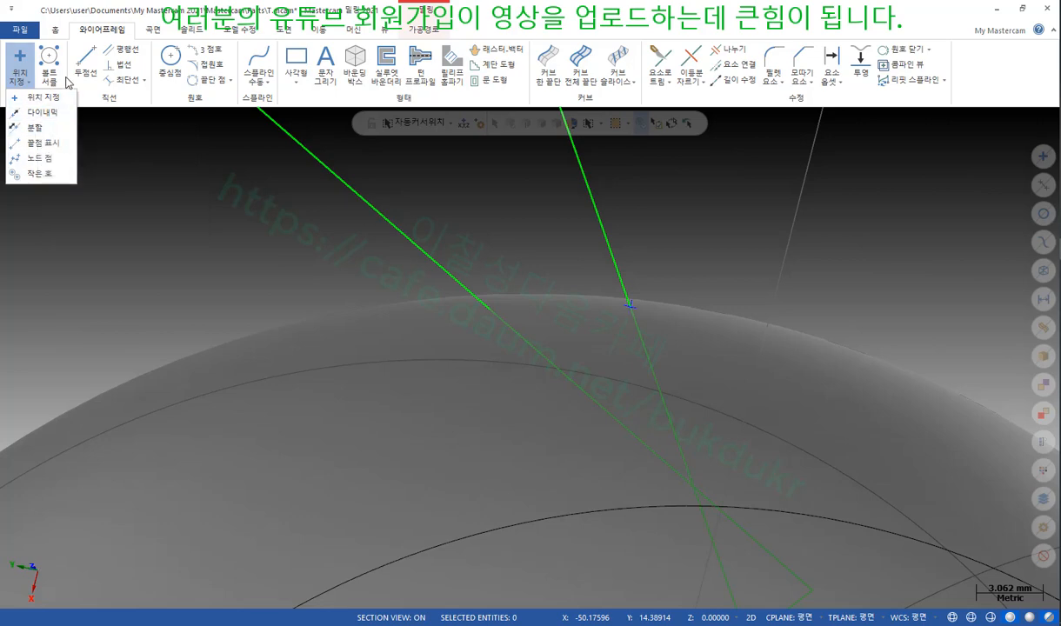
pyautogui.click(123, 66)
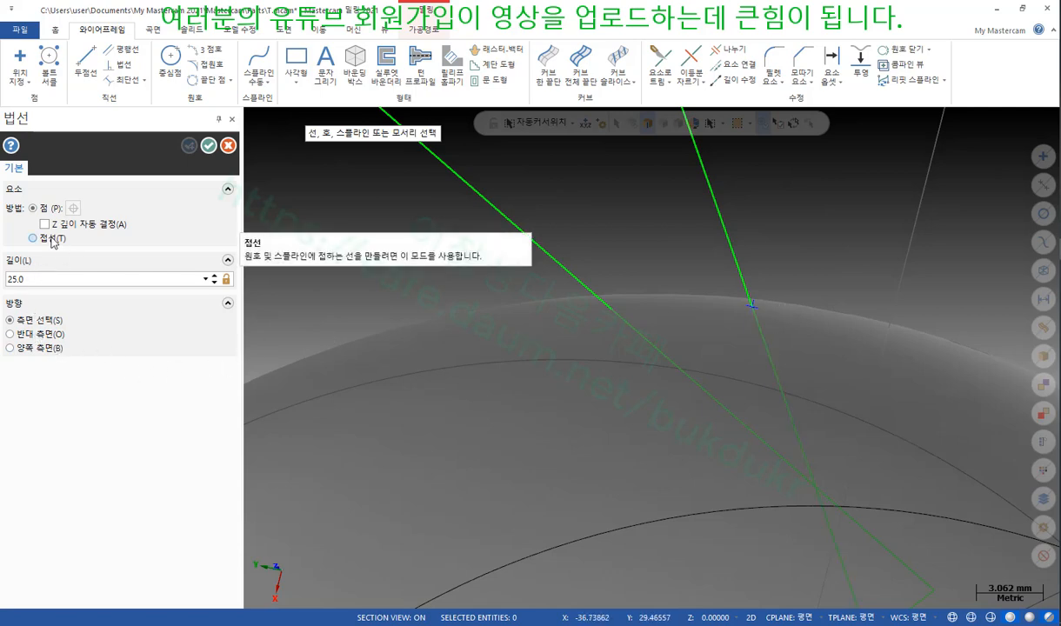
pyautogui.click(210, 146)
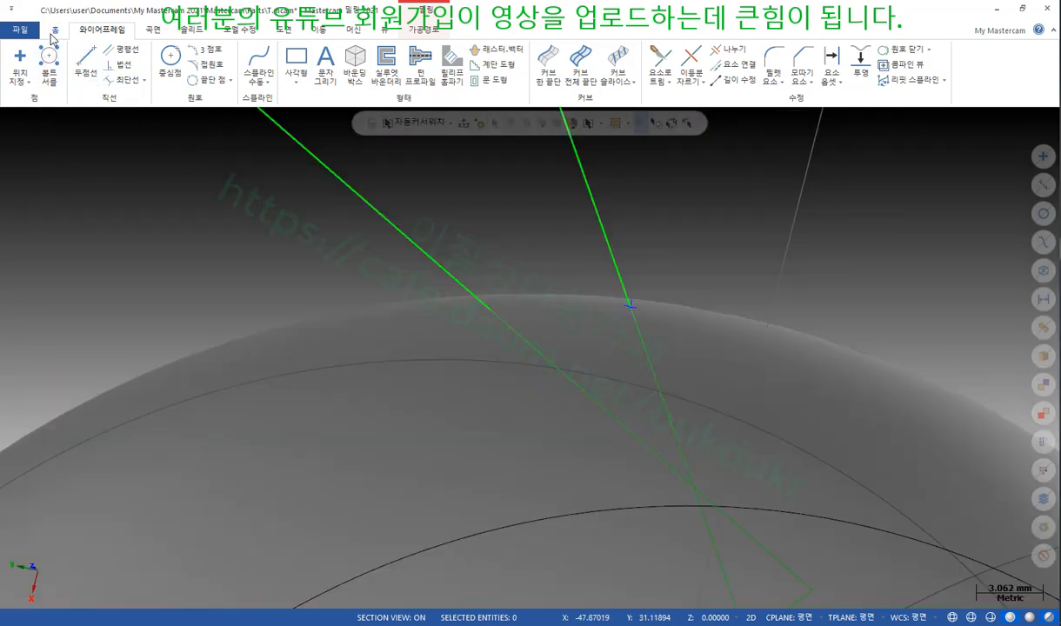
# Step: Create a 25 mm normal line (직선 노말) outward from the sphere's surface, starting at the intersection point
pyautogui.click(145, 80)
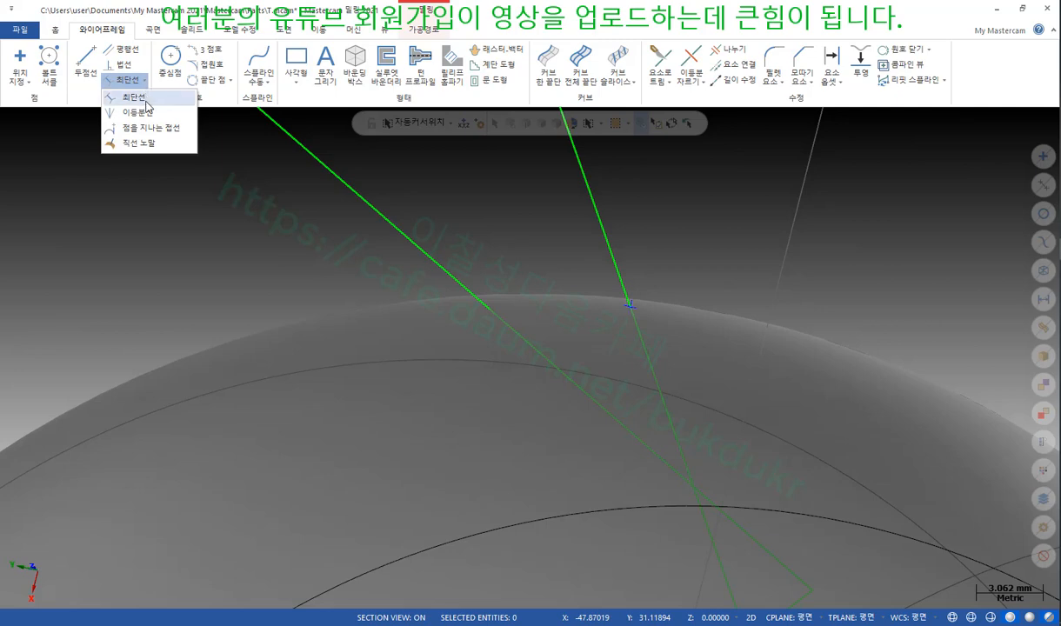
pyautogui.click(137, 144)
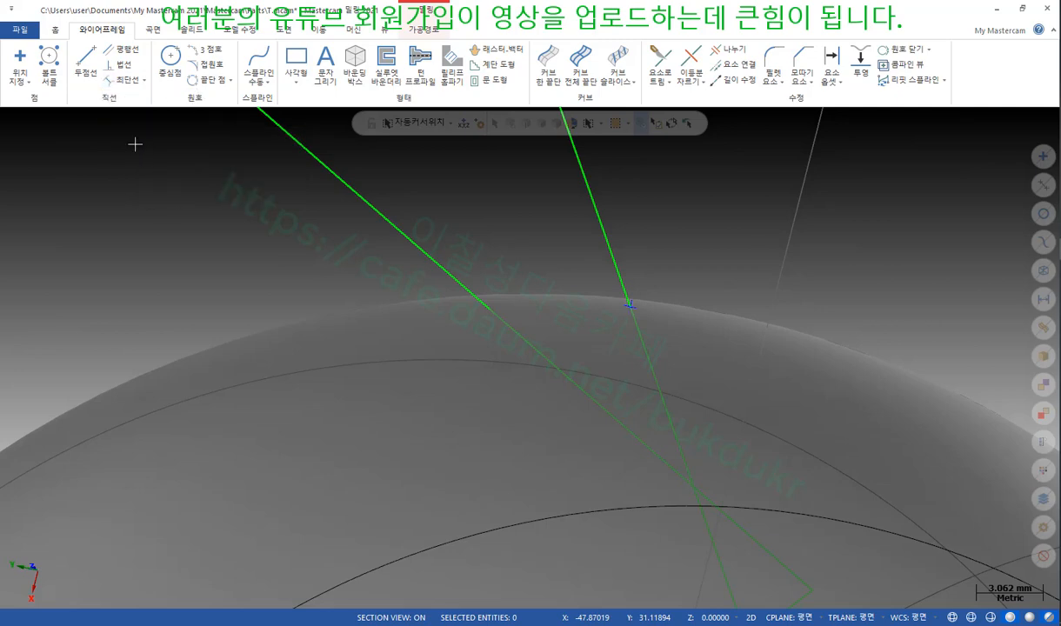
pyautogui.scroll(-1, 361, 235)
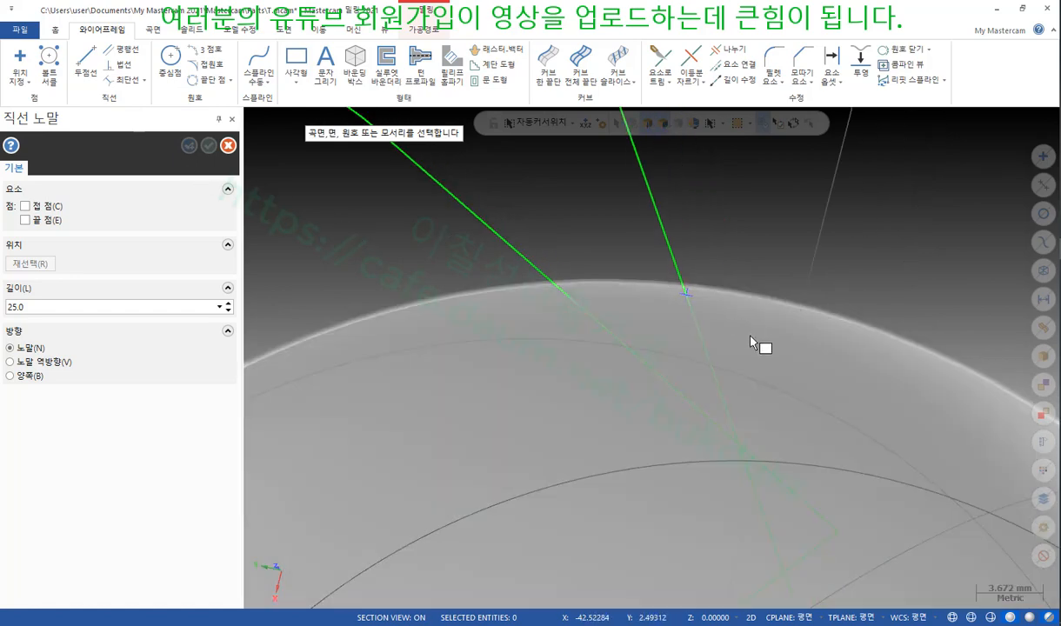
pyautogui.click(758, 331)
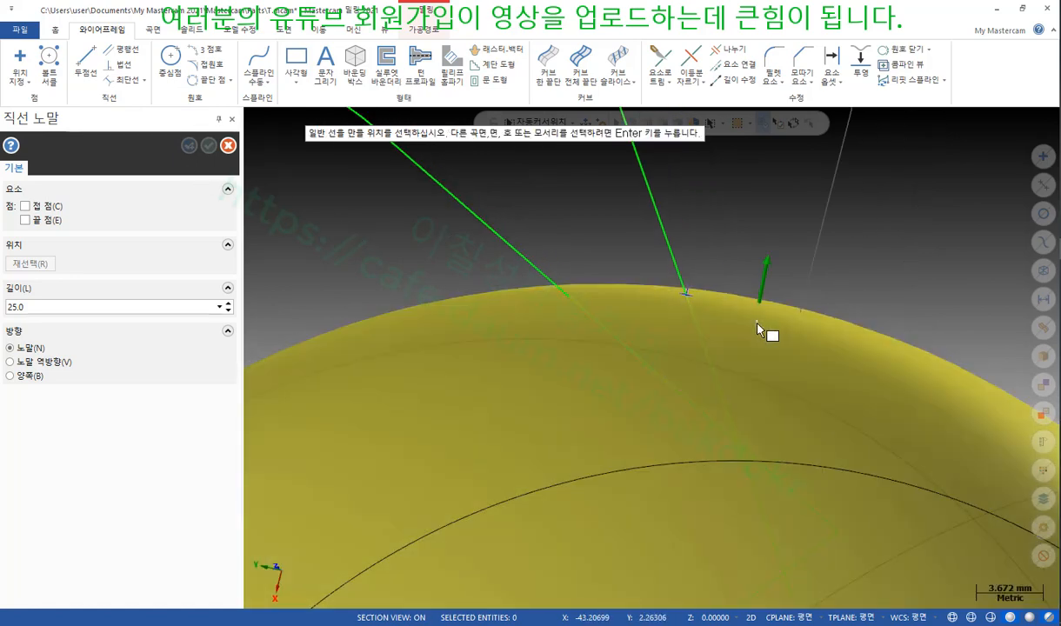
pyautogui.click(688, 293)
pyautogui.scroll(-7, 561, 446)
pyautogui.moveTo(788, 256)
pyautogui.mouseDown(button='middle')
pyautogui.moveTo(754, 277)
pyautogui.moveTo(753, 296)
pyautogui.moveTo(760, 230)
pyautogui.moveTo(748, 284)
pyautogui.moveTo(802, 276)
pyautogui.mouseUp(button='middle')
pyautogui.scroll(-3, 753, 295)
pyautogui.scroll(3, 829, 313)
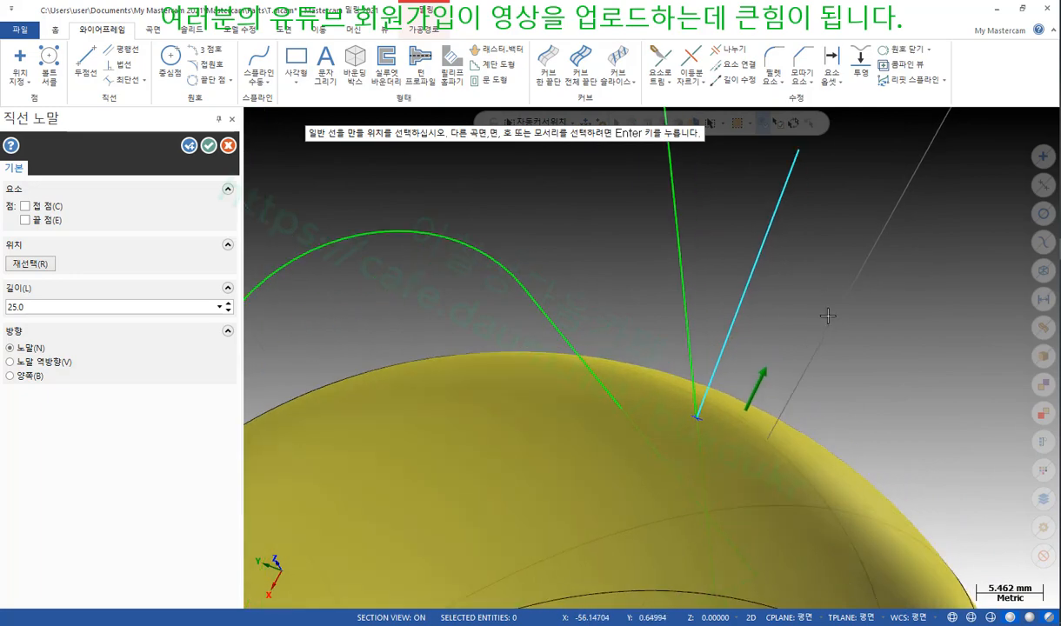
pyautogui.click(209, 146)
# Step: Compare the direction of the new normal line with the broken line at the sphere's intersection point from several angles
pyautogui.moveTo(660, 303); pyautogui.dragTo(488, 277, button='middle')
pyautogui.scroll(3, 519, 329)
pyautogui.moveTo(520, 329); pyautogui.dragTo(674, 261, button='middle')
pyautogui.click(569, 262)
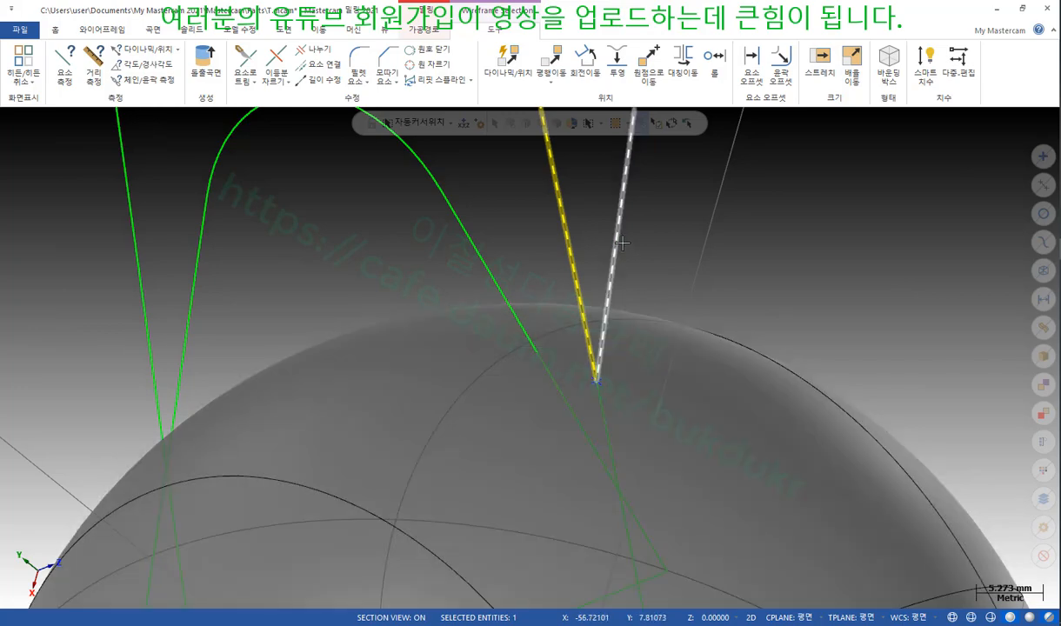
pyautogui.scroll(-2, 620, 242)
pyautogui.moveTo(725, 242)
pyautogui.mouseDown(button='middle')
pyautogui.moveTo(801, 227)
pyautogui.moveTo(821, 241)
pyautogui.mouseUp(button='middle')
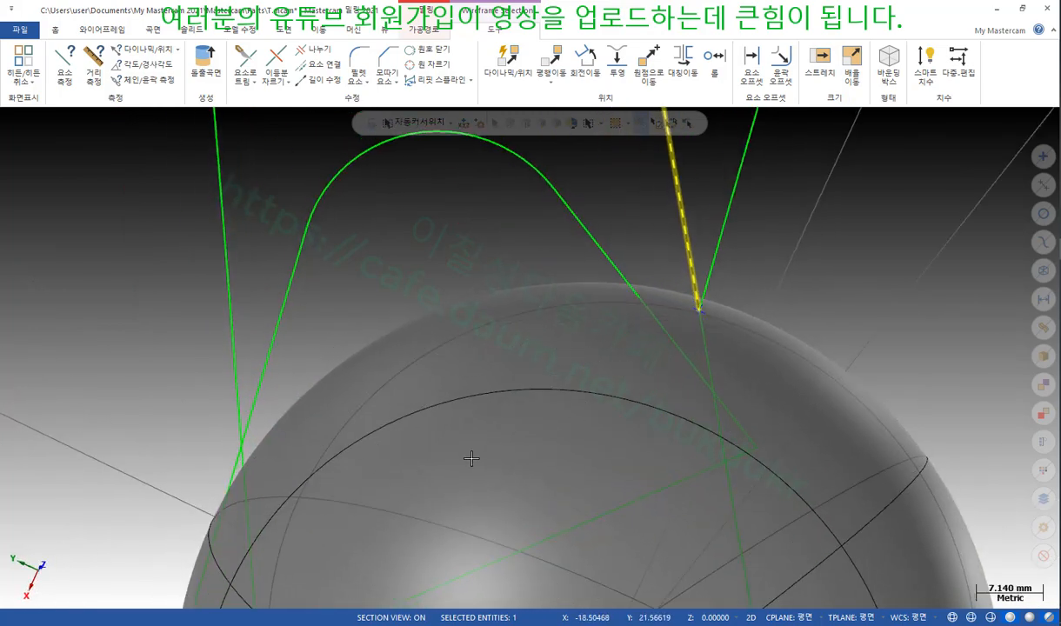
pyautogui.scroll(-2, 472, 459)
pyautogui.moveTo(708, 353)
pyautogui.mouseDown(button='middle')
pyautogui.moveTo(805, 364)
pyautogui.moveTo(794, 401)
pyautogui.mouseUp(button='middle')
pyautogui.scroll(3, 689, 282)
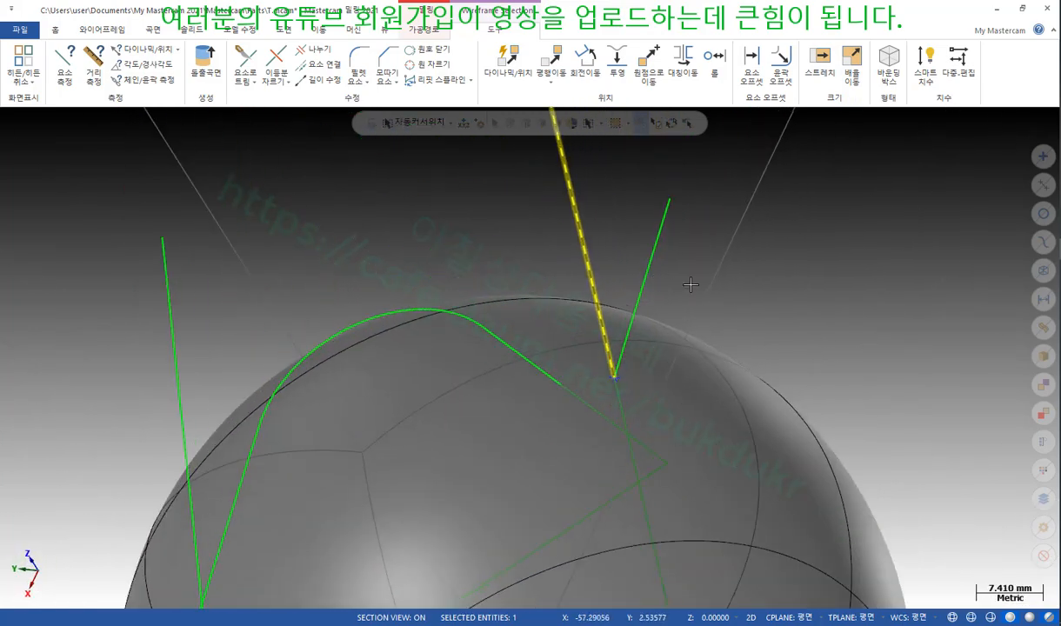
pyautogui.moveTo(689, 281); pyautogui.dragTo(696, 253, button='middle')
pyautogui.scroll(2, 644, 285)
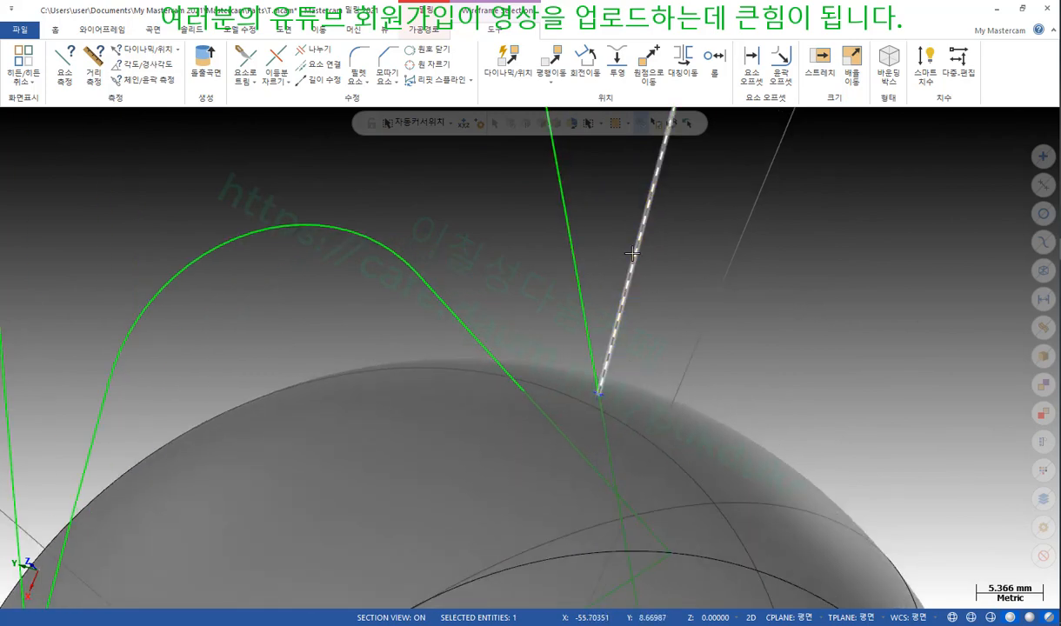
pyautogui.scroll(-2, 633, 253)
pyautogui.moveTo(696, 261)
pyautogui.mouseDown(button='middle')
pyautogui.moveTo(602, 247)
pyautogui.moveTo(576, 262)
pyautogui.moveTo(571, 250)
pyautogui.mouseUp(button='middle')
pyautogui.scroll(4, 639, 322)
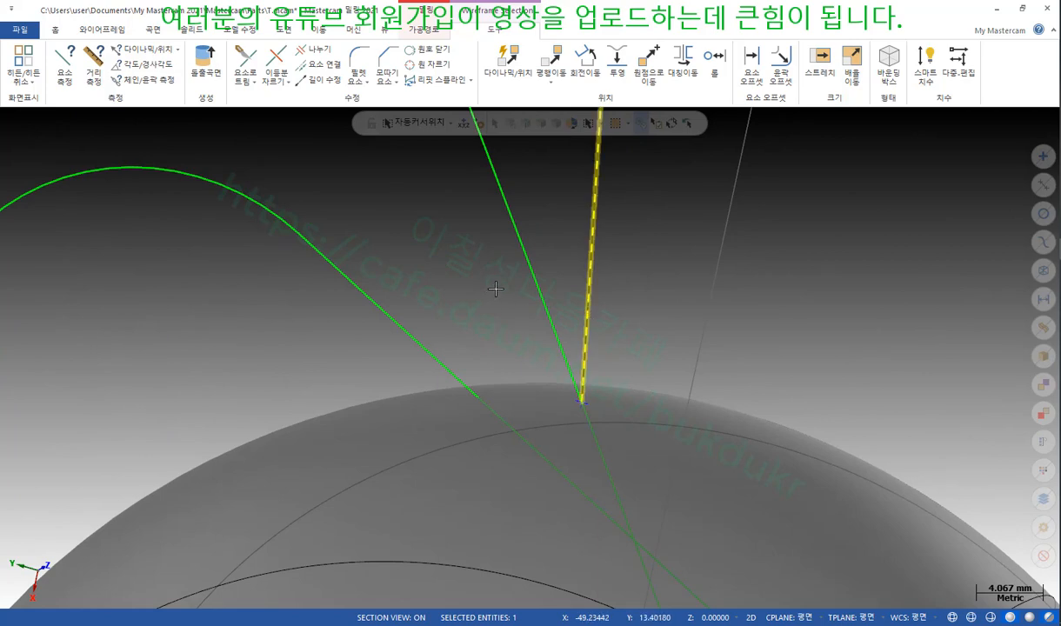
pyautogui.moveTo(495, 289)
pyautogui.mouseDown(button='middle')
pyautogui.moveTo(603, 291)
pyautogui.moveTo(628, 310)
pyautogui.mouseUp(button='middle')
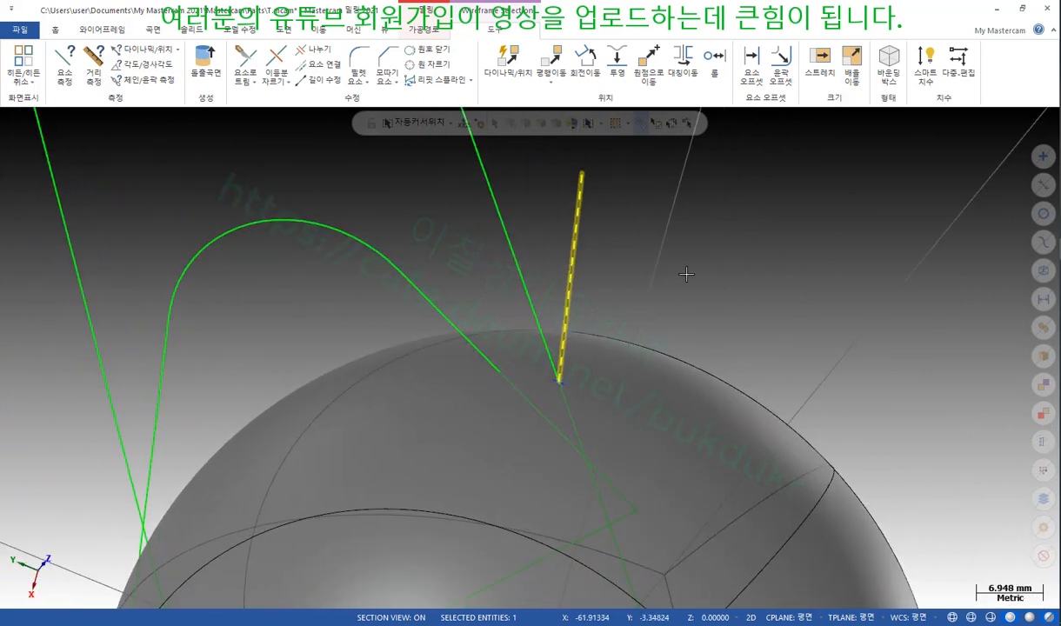
# Step: Review the wireframe trim commands, from trim to entities (요소로 트림) to modify at intersection (교차점에서 수정)
pyautogui.click(102, 28)
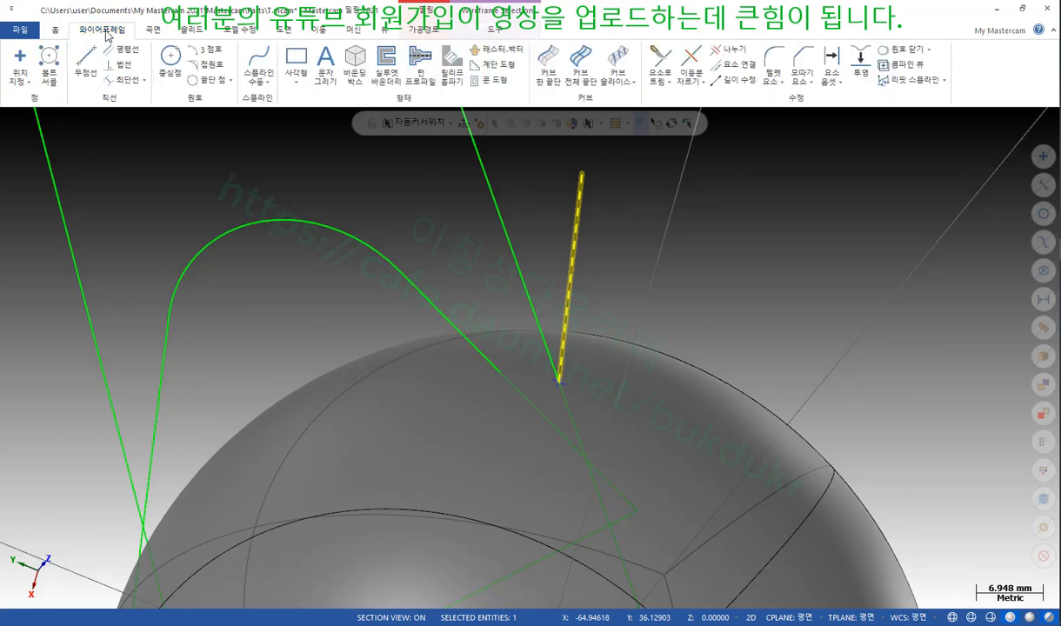
pyautogui.click(659, 79)
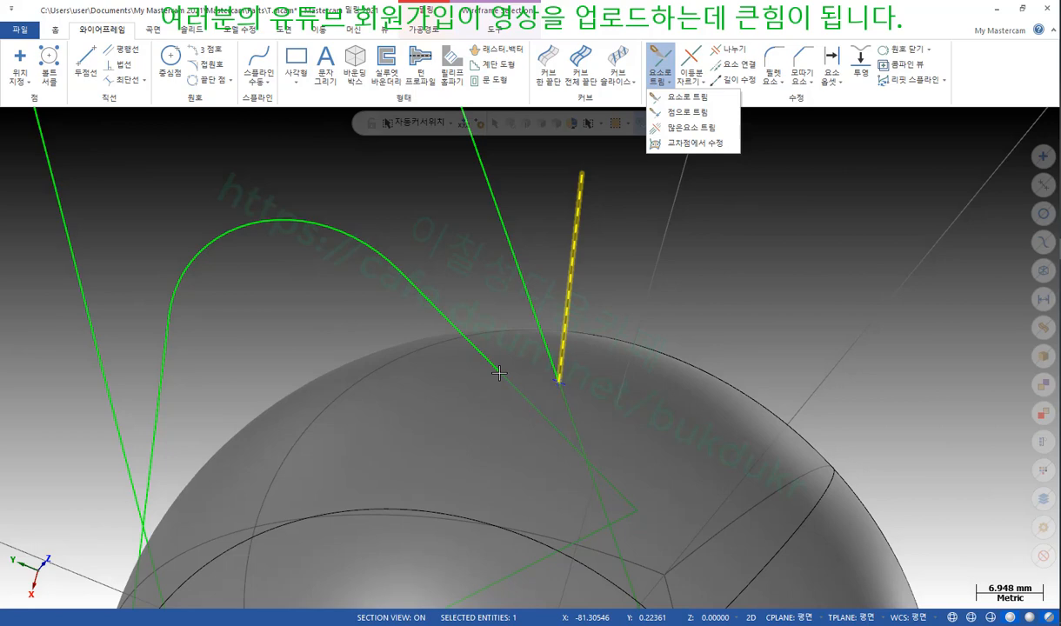
pyautogui.click(847, 173)
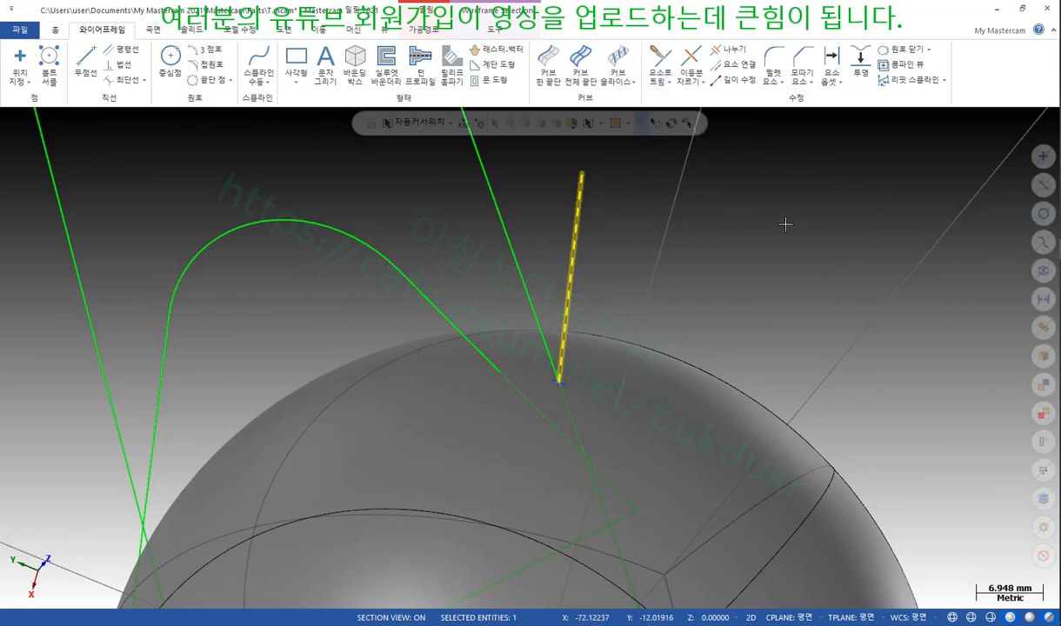
# Step: Switch to the Mastercam 2021 manual in Adobe Acrobat Pro and read the 이등분 자르기 and 교차점에서 자르기 sections on page 157
pyautogui.hotkey('alt', 'Tab')
pyautogui.scroll(-10, 860, 251)
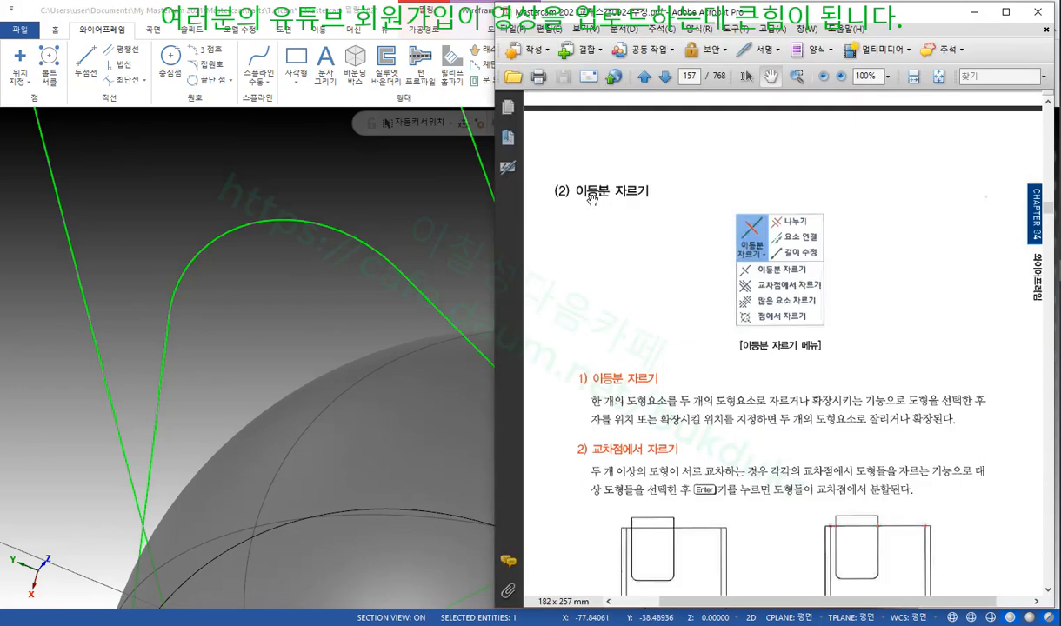
pyautogui.scroll(-5, 641, 201)
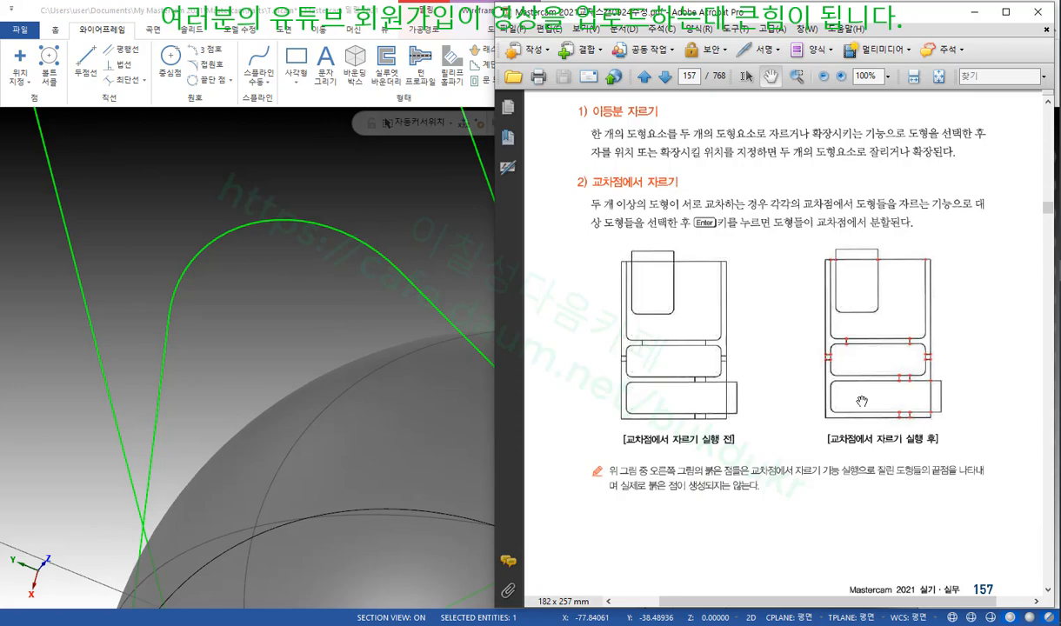
# Step: Return to Mastercam, show the isometric view (입체), and delete the sphere together with all the practice lines, arc and points
pyautogui.click(465, 211)
pyautogui.scroll(-5, 647, 254)
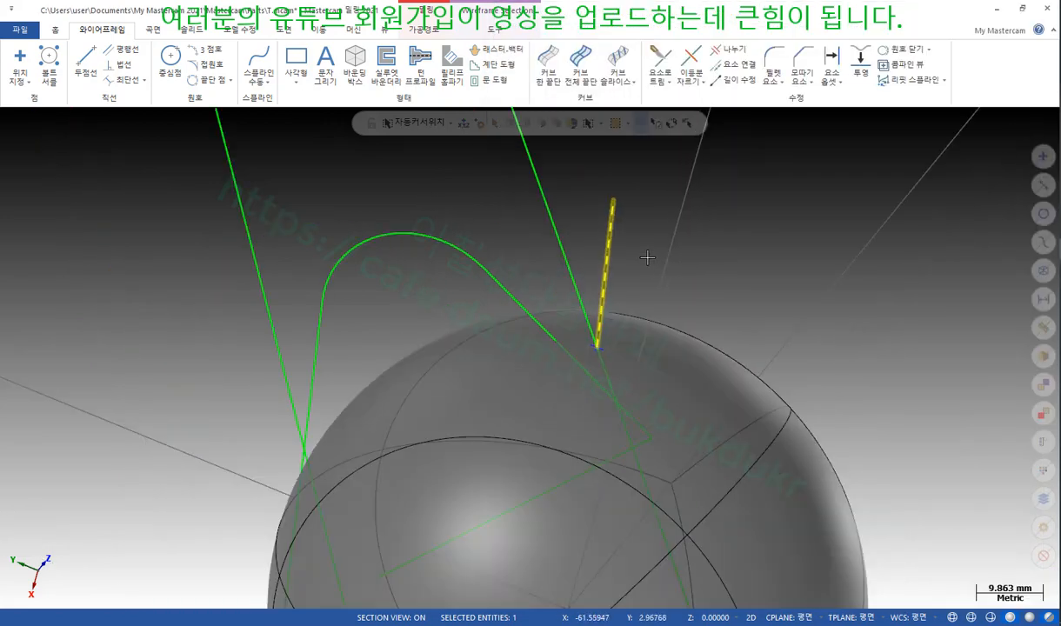
pyautogui.scroll(-2, 648, 254)
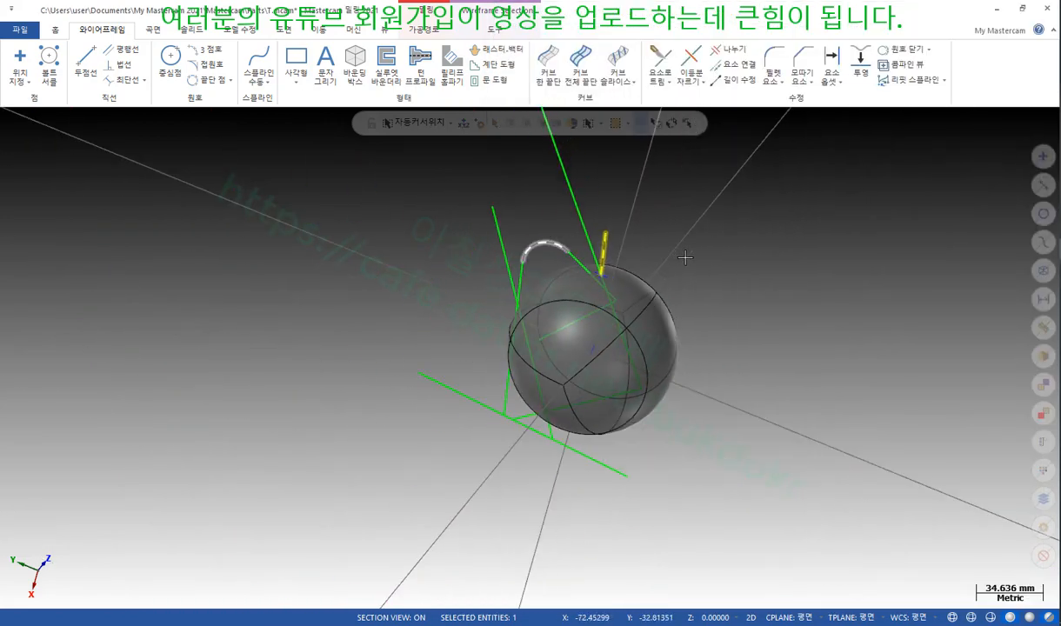
pyautogui.rightClick(769, 218)
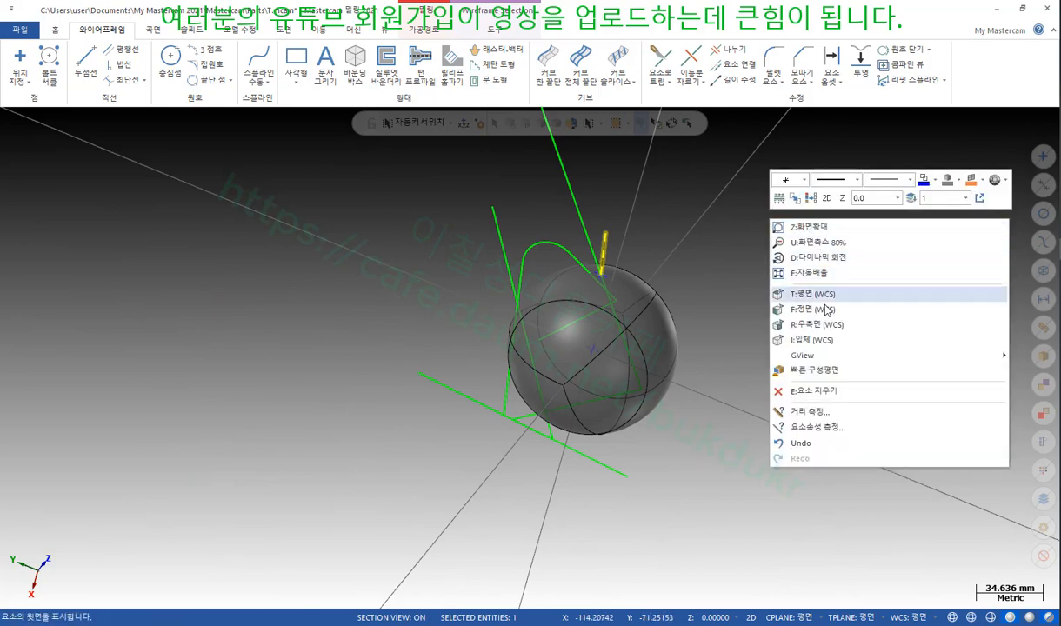
pyautogui.click(820, 339)
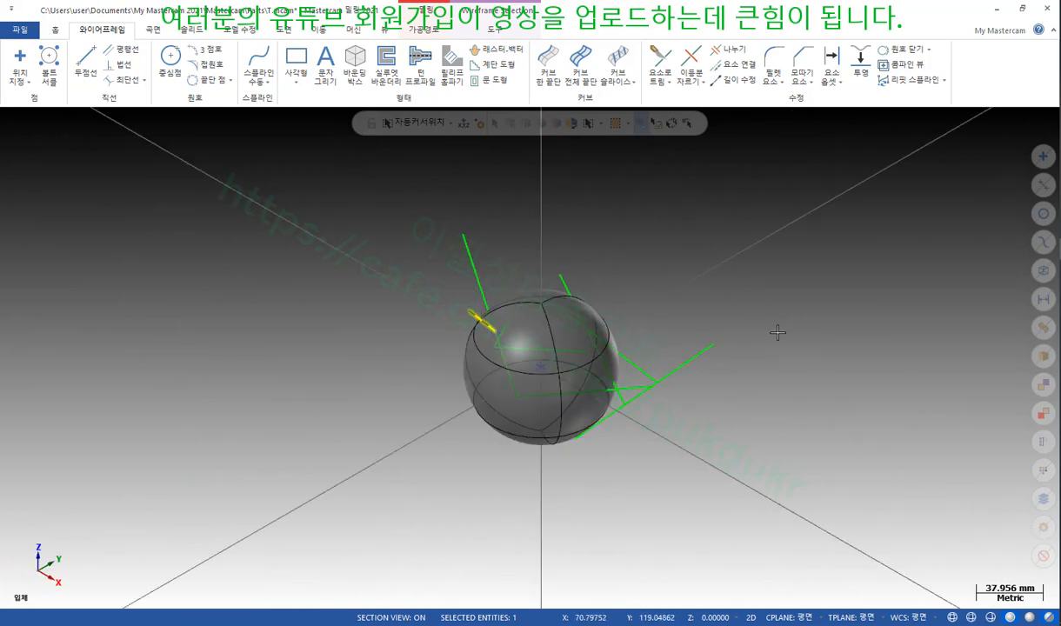
pyautogui.moveTo(739, 208); pyautogui.dragTo(335, 489)
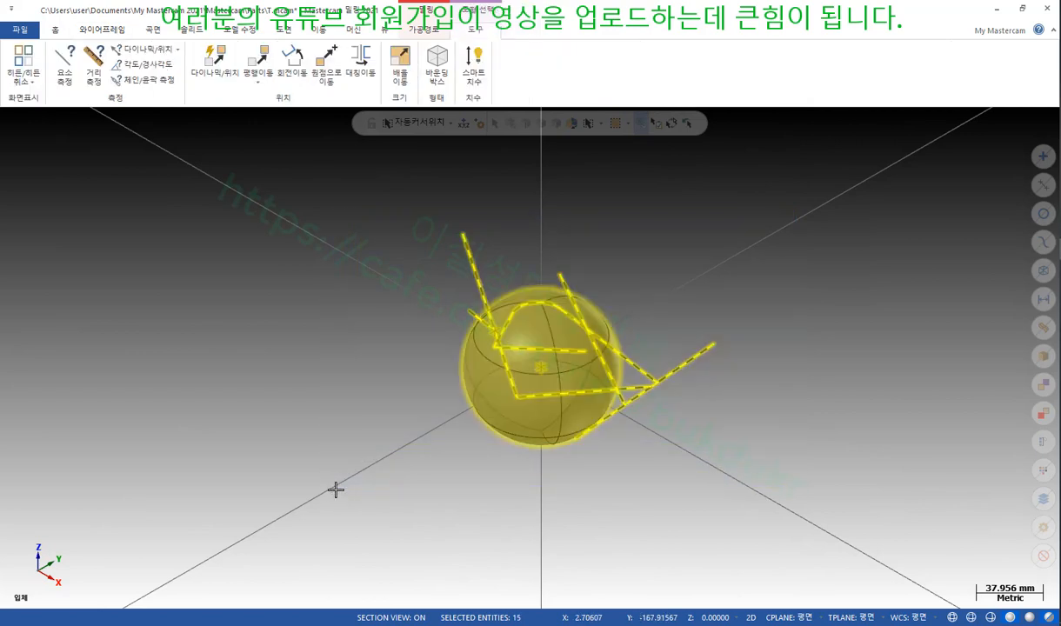
pyautogui.press('Delete')
# Step: In the top view (평면), draw two overlapping circles of about 120.5 mm radius, centred at the origin and on the first circle's +X quadrant
pyautogui.rightClick(485, 201)
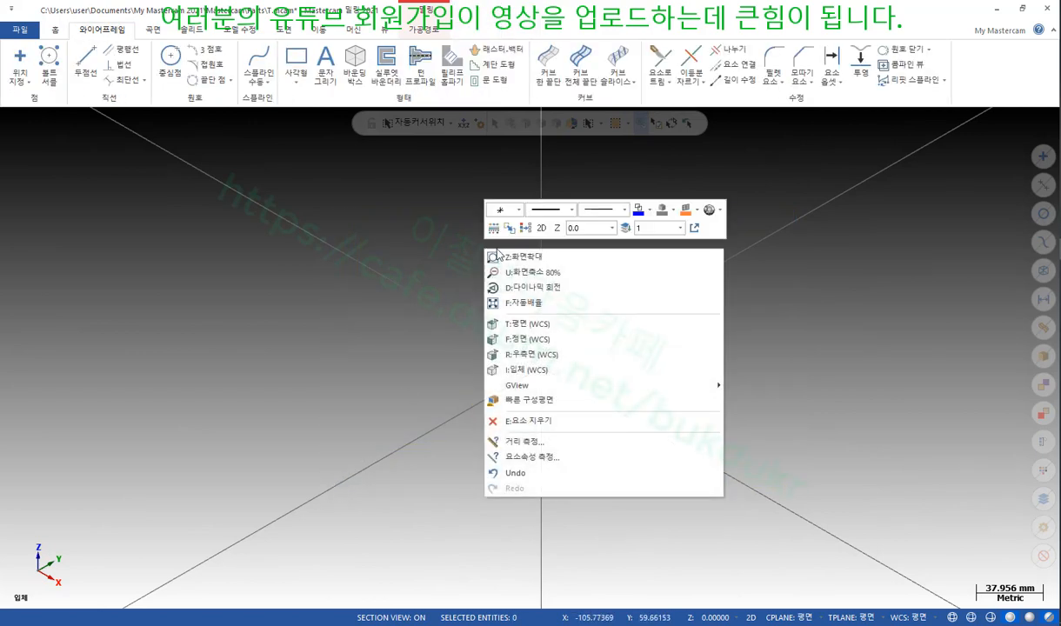
pyautogui.click(527, 325)
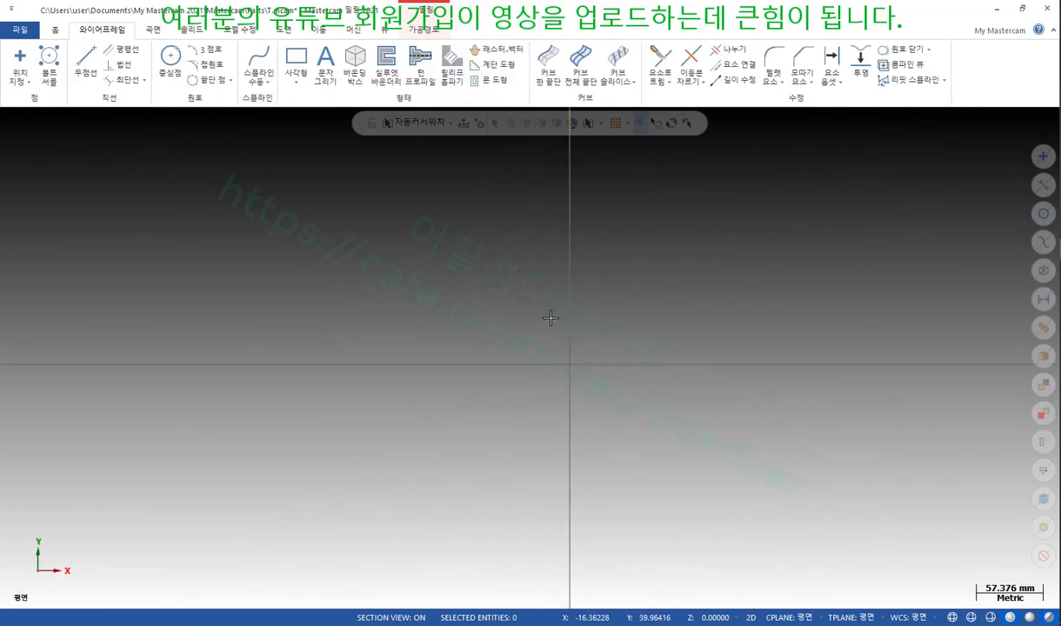
pyautogui.click(171, 59)
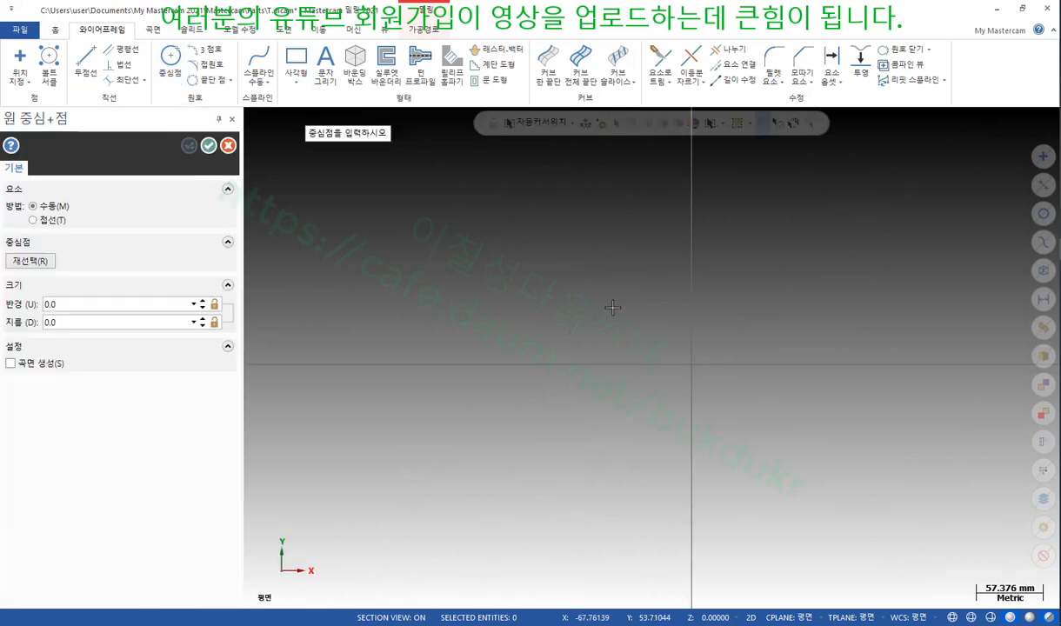
pyautogui.click(692, 364)
pyautogui.click(781, 255)
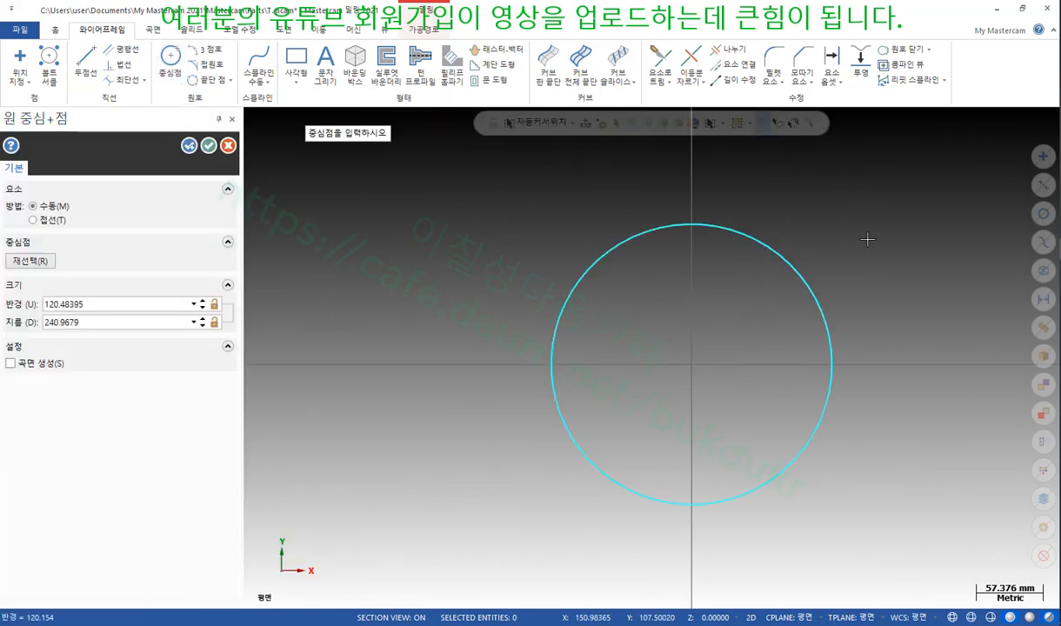
pyautogui.click(832, 364)
pyautogui.click(701, 368)
pyautogui.scroll(-1, 609, 235)
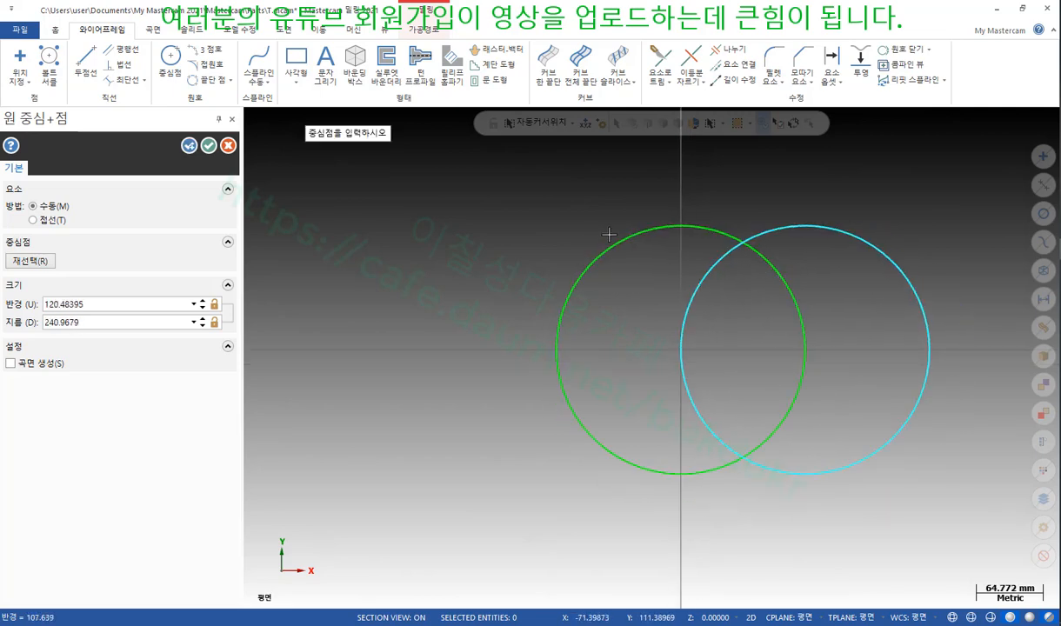
# Step: Accept the two circles and break them at their intersections with the 이등분 자르기 command
pyautogui.click(209, 145)
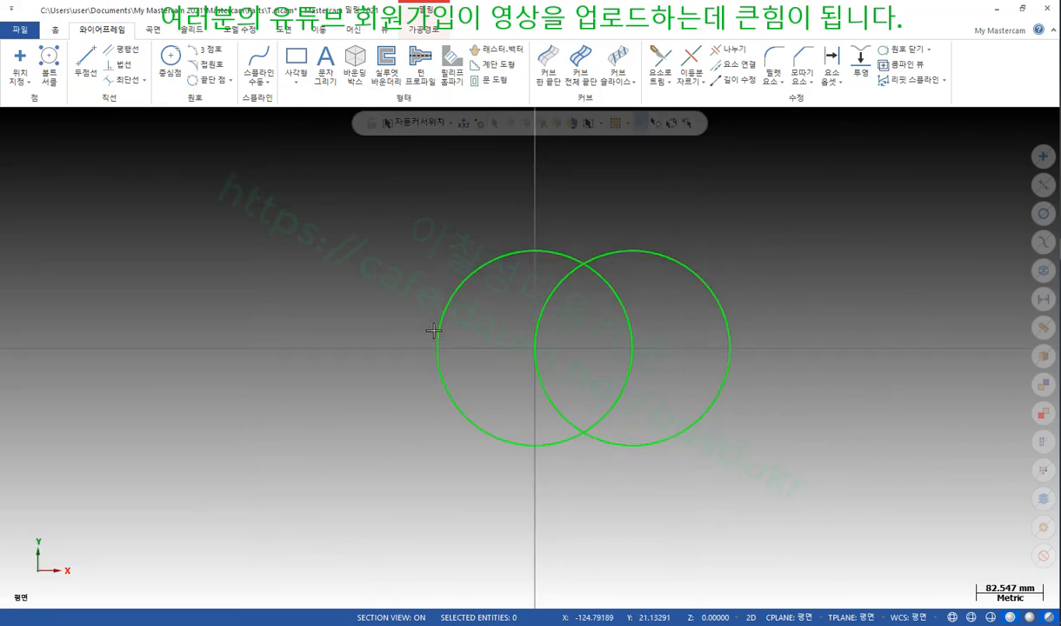
pyautogui.moveTo(435, 329); pyautogui.dragTo(415, 249, button='middle')
pyautogui.scroll(2, 576, 350)
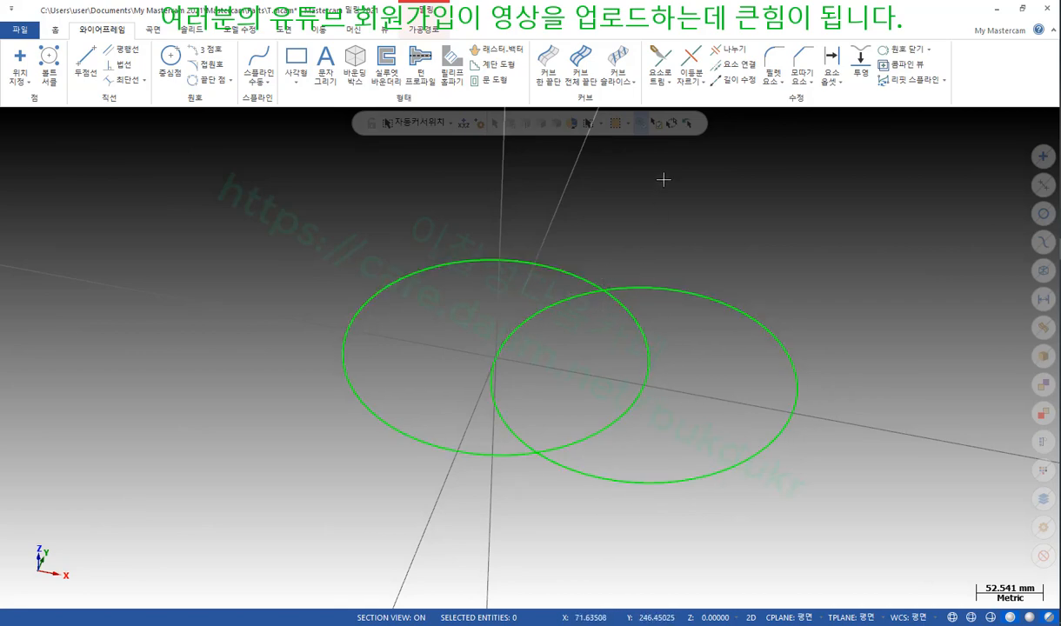
pyautogui.click(685, 87)
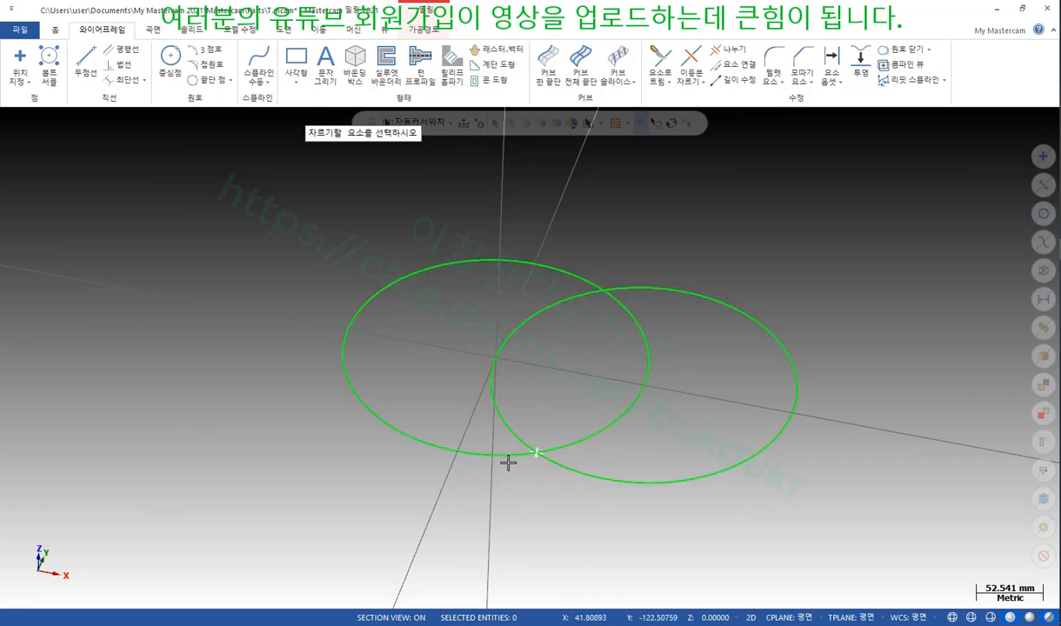
pyautogui.click(591, 279)
pyautogui.click(605, 292)
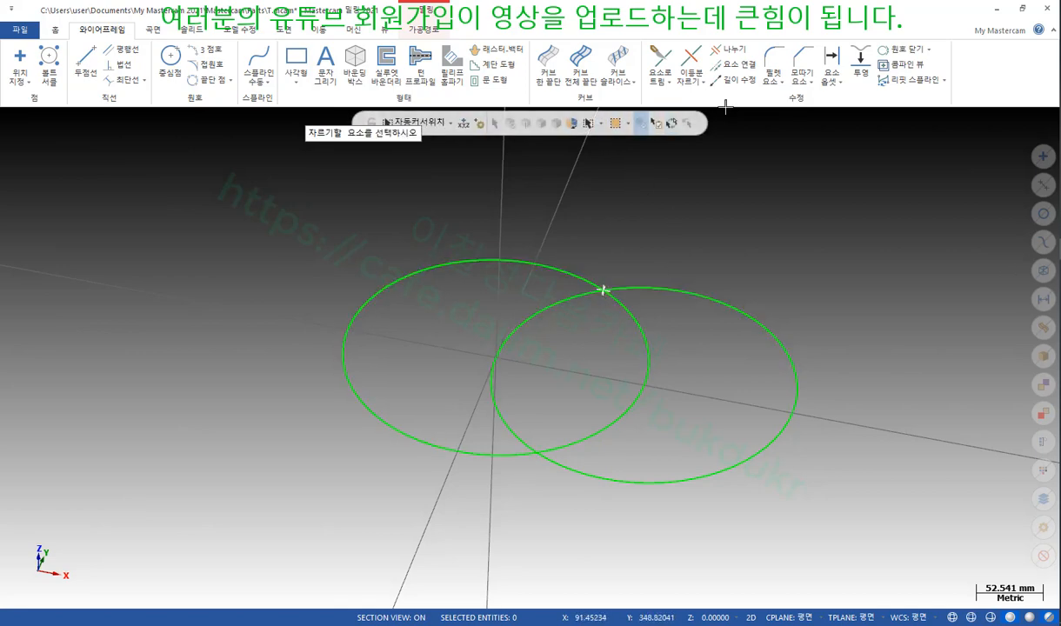
pyautogui.scroll(-3, 750, 232)
pyautogui.scroll(2, 689, 200)
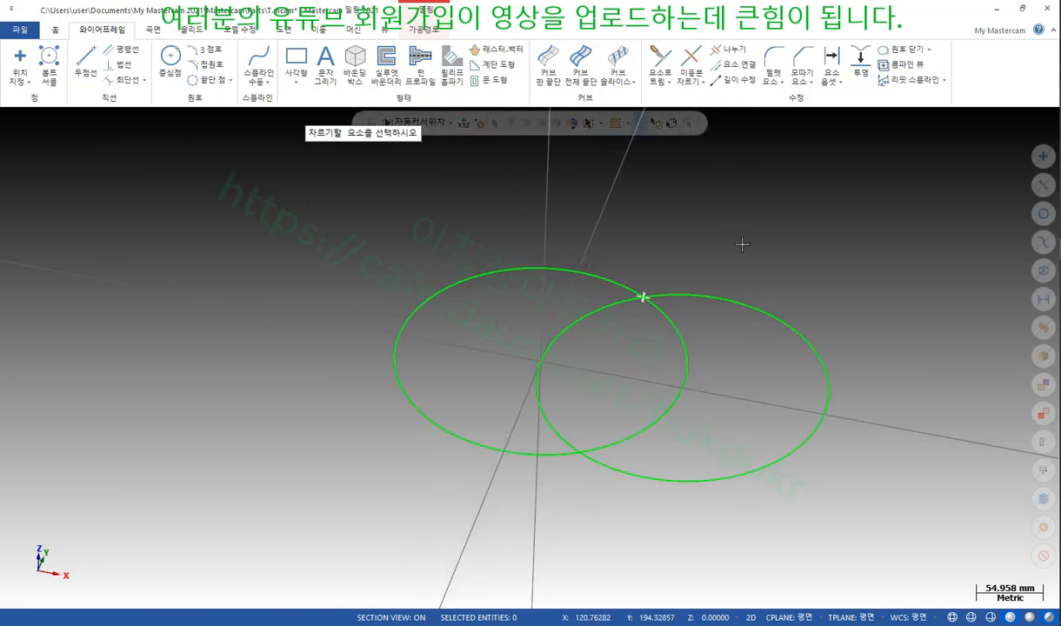
# Step: Select the outer arcs of both circles to inspect the breaks, look up the 교차점에서 자르기 command, and clear the selection
pyautogui.click(723, 294)
pyautogui.click(628, 275)
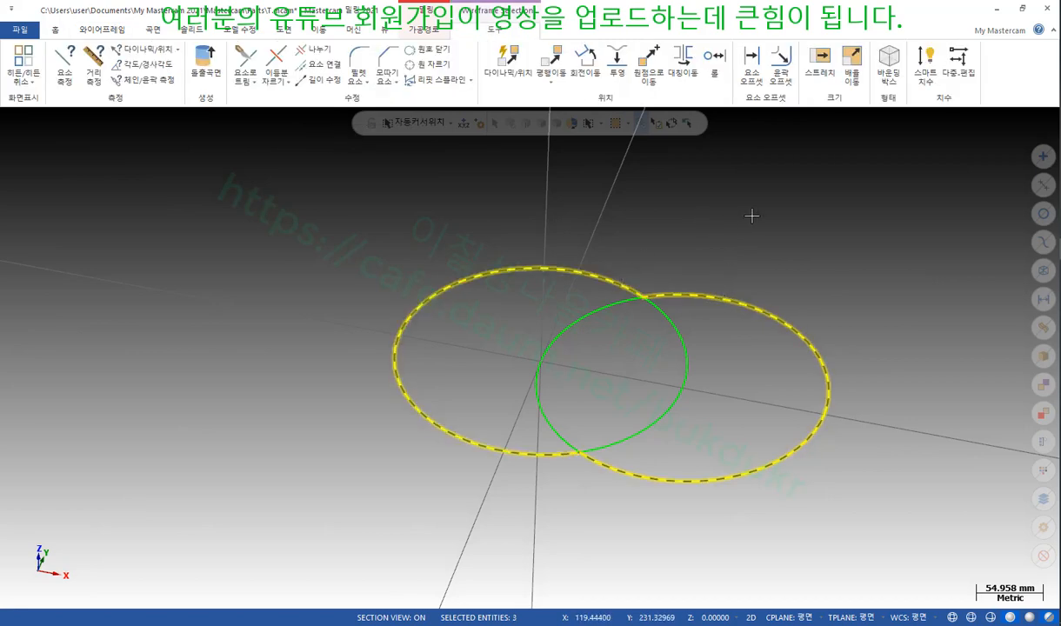
pyautogui.moveTo(752, 214)
pyautogui.mouseDown(button='middle')
pyautogui.moveTo(704, 301)
pyautogui.moveTo(758, 243)
pyautogui.moveTo(722, 185)
pyautogui.moveTo(659, 379)
pyautogui.moveTo(552, 408)
pyautogui.moveTo(612, 265)
pyautogui.moveTo(608, 284)
pyautogui.mouseUp(button='middle')
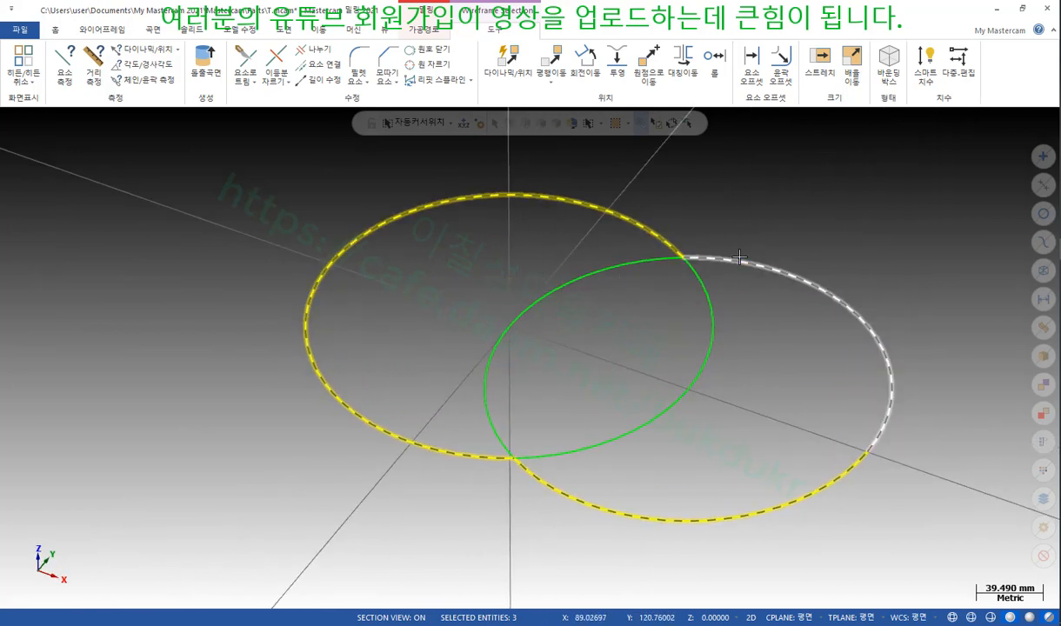
pyautogui.click(108, 31)
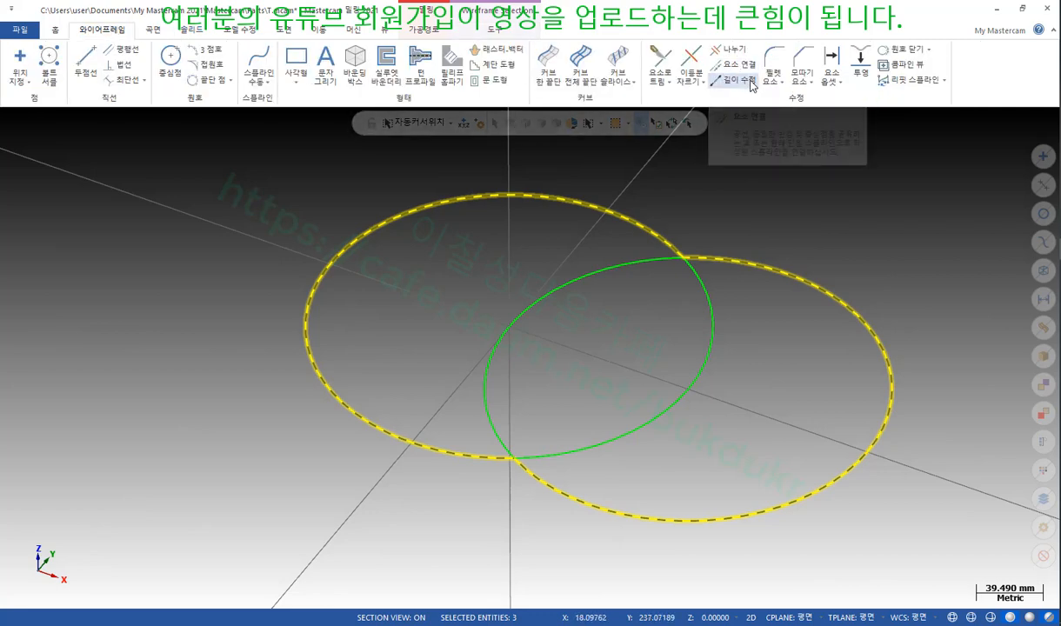
pyautogui.click(698, 85)
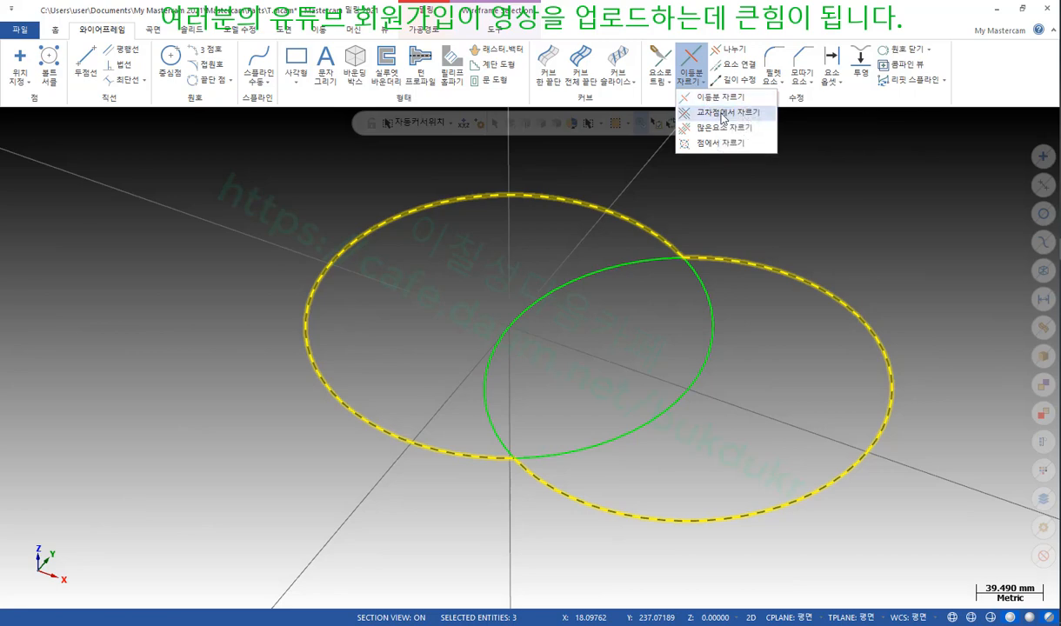
pyautogui.click(901, 206)
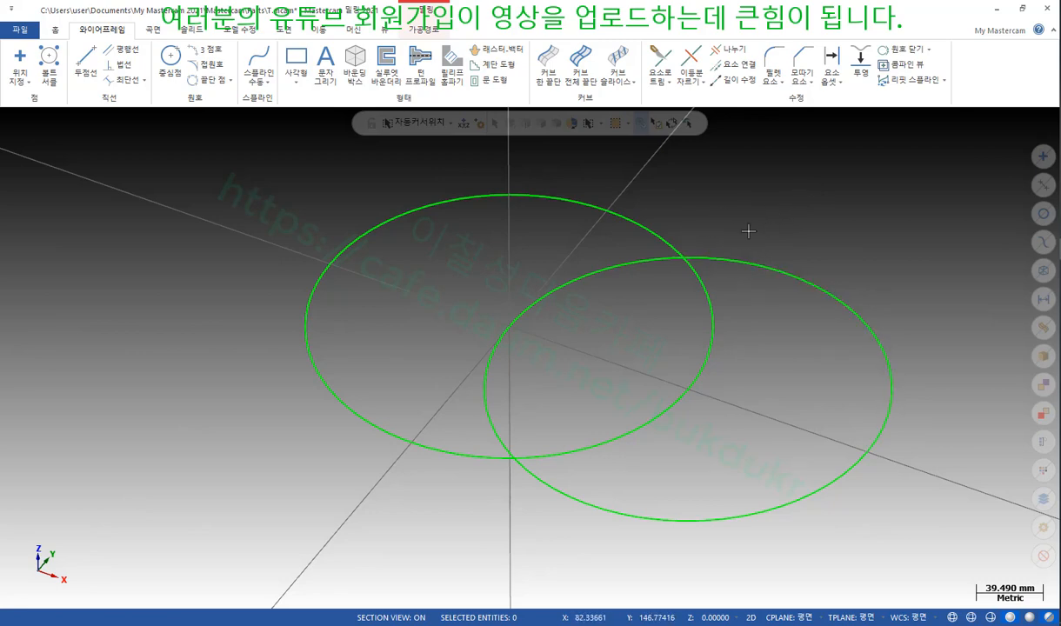
# Step: Break both circles at their intersections in one operation with 교차점에서 자르기
pyautogui.scroll(-1, 758, 217)
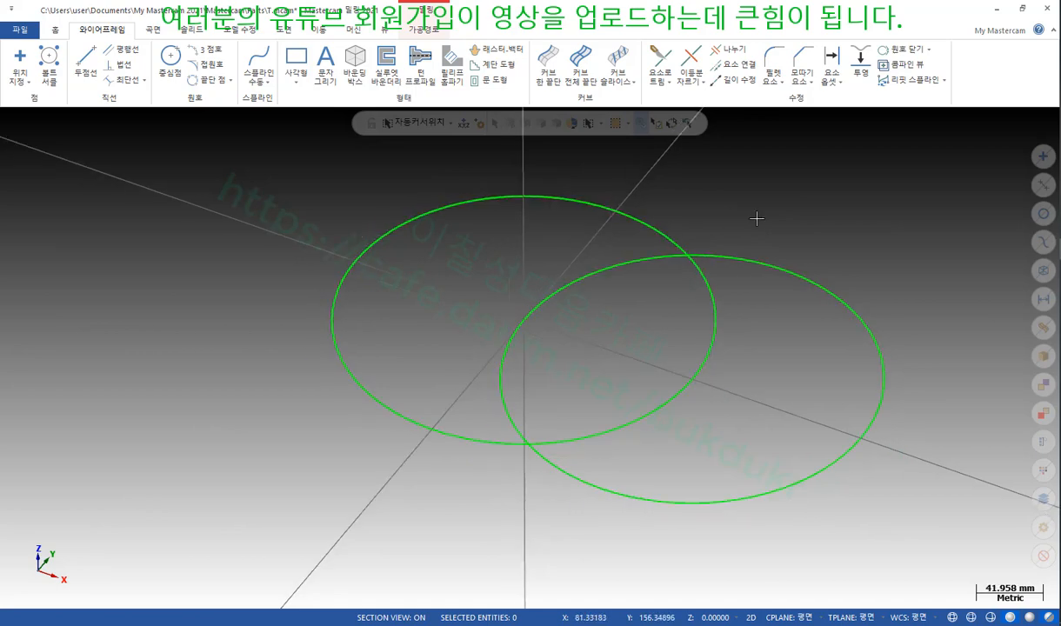
pyautogui.click(703, 80)
pyautogui.click(712, 133)
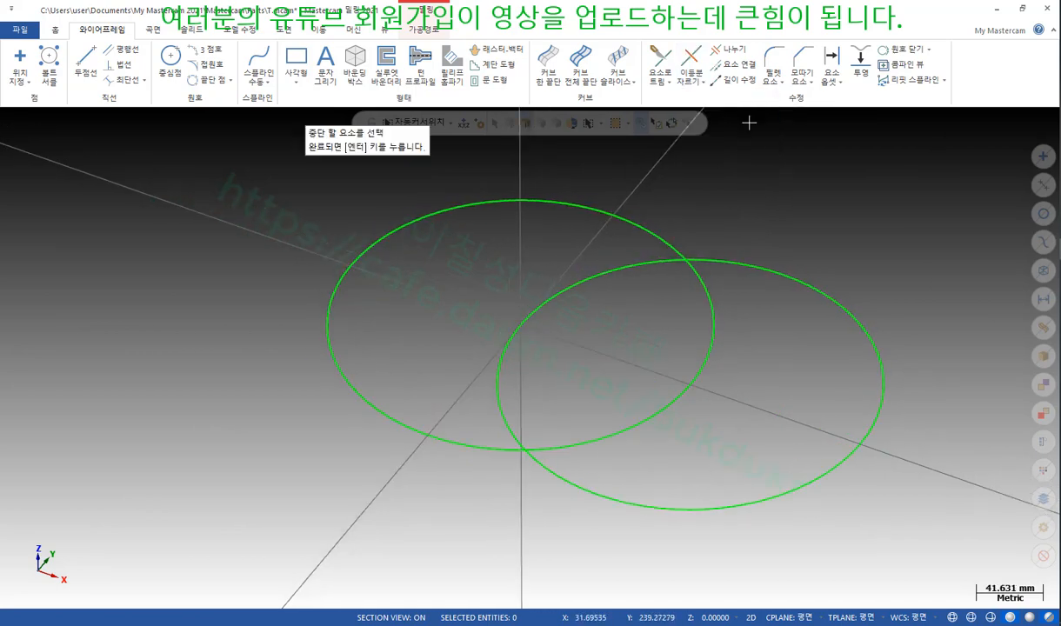
pyautogui.click(746, 265)
pyautogui.click(648, 233)
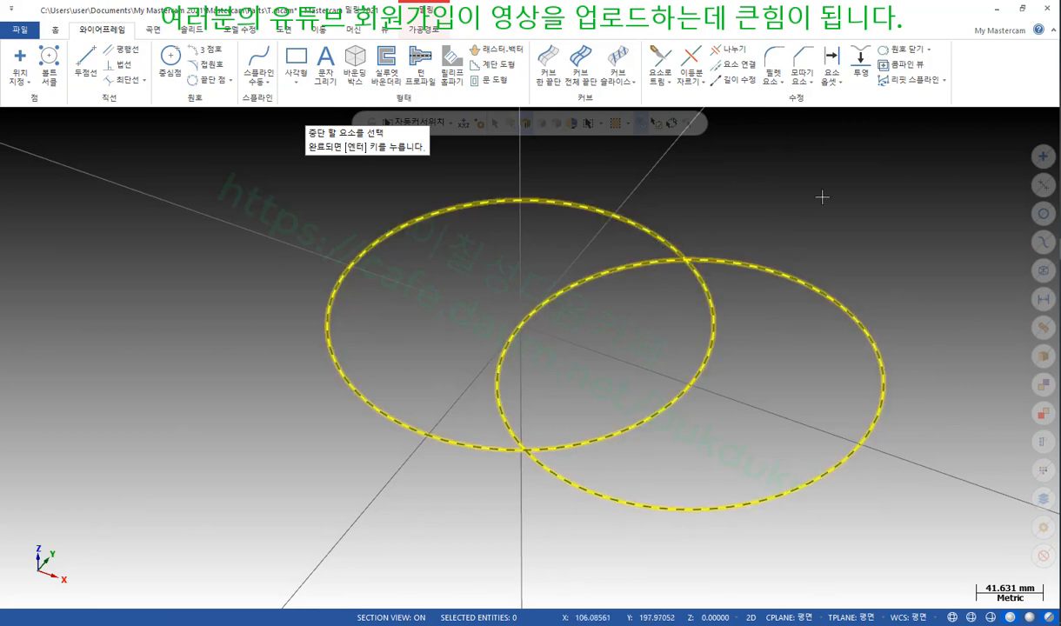
pyautogui.press('Return')
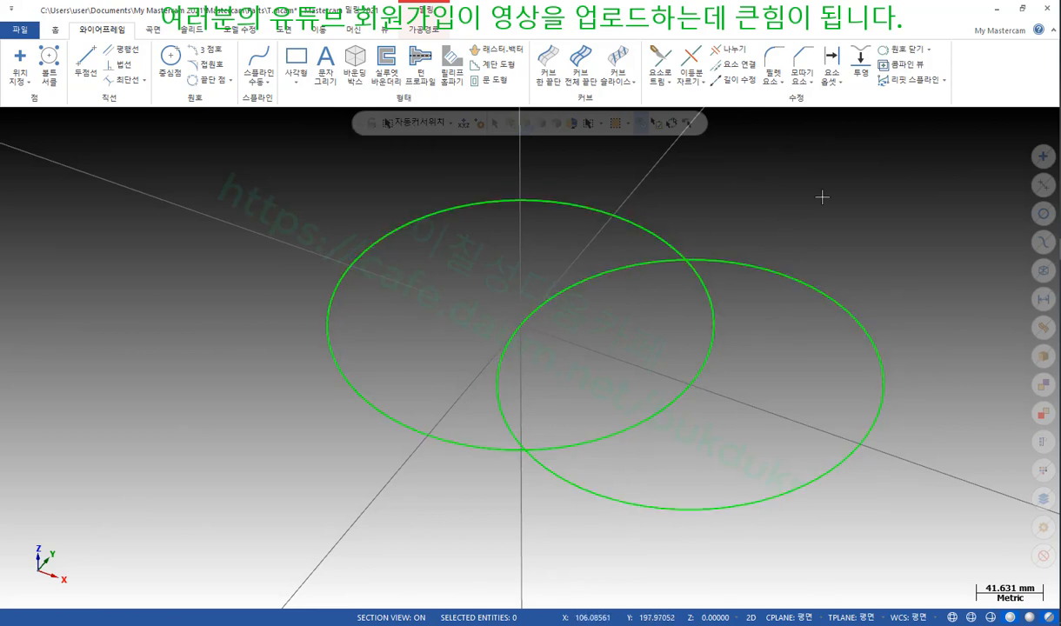
# Step: Check the intersection breaks by selecting the outer arcs of the two circles, and clear the selection
pyautogui.click(686, 260)
pyautogui.click(639, 225)
pyautogui.click(547, 477)
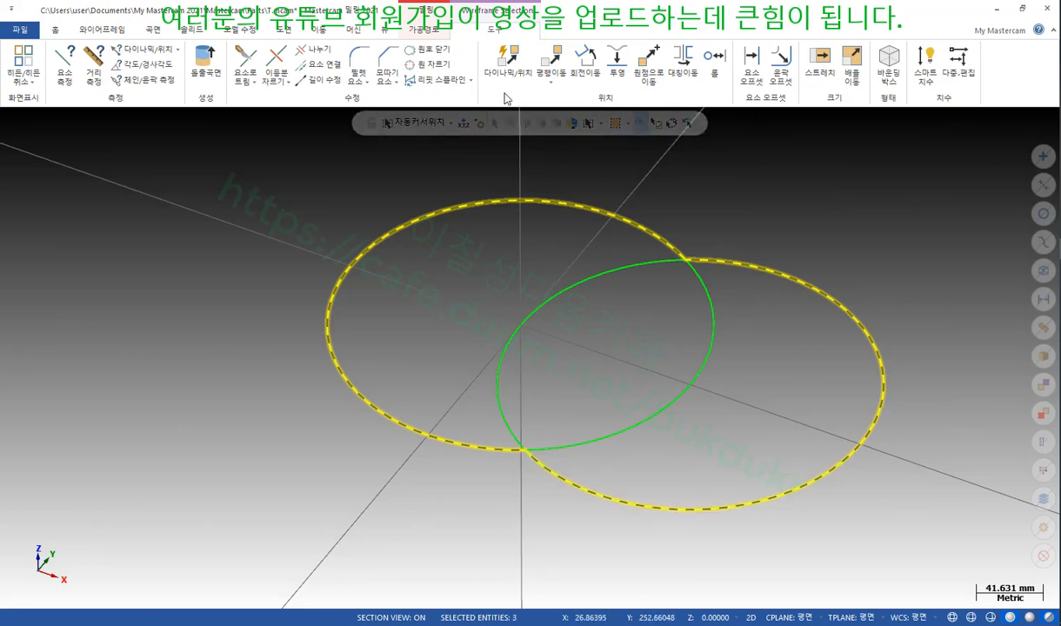
pyautogui.scroll(-1, 526, 233)
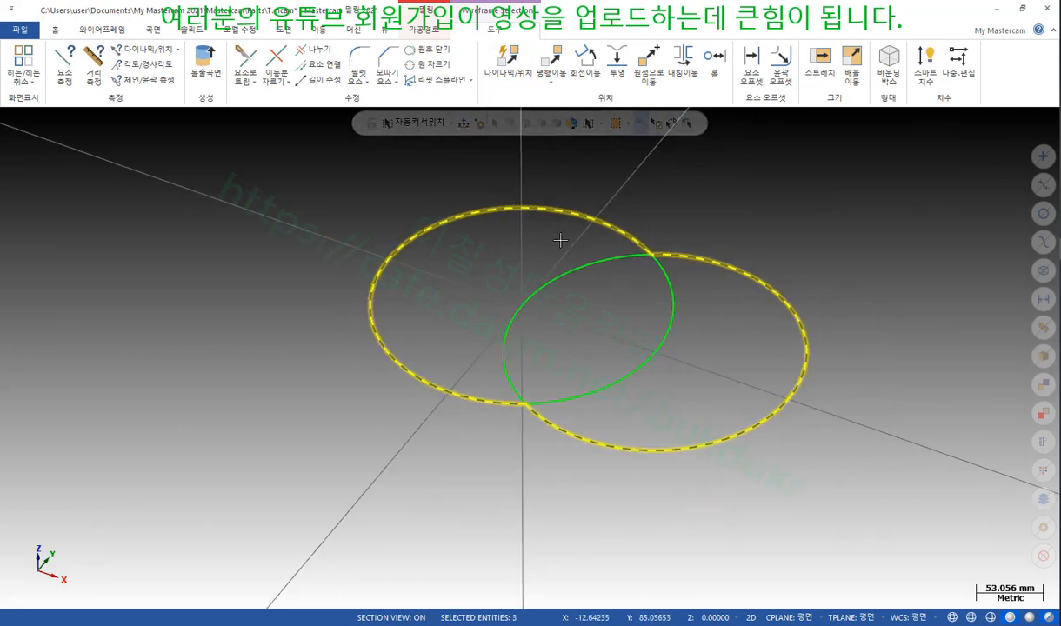
pyautogui.press('Escape')
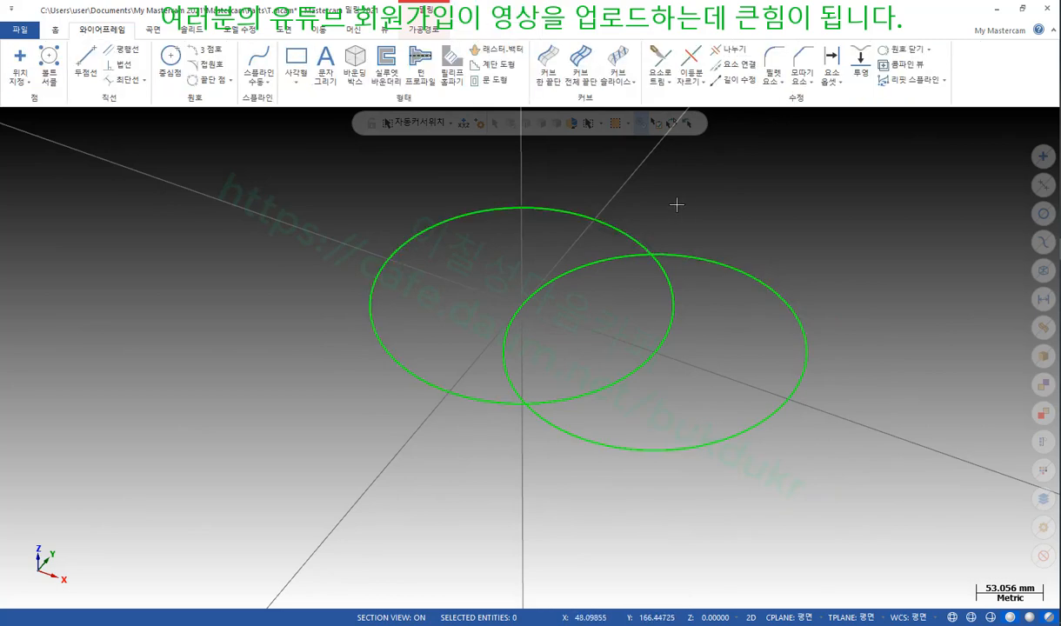
pyautogui.scroll(-1, 678, 202)
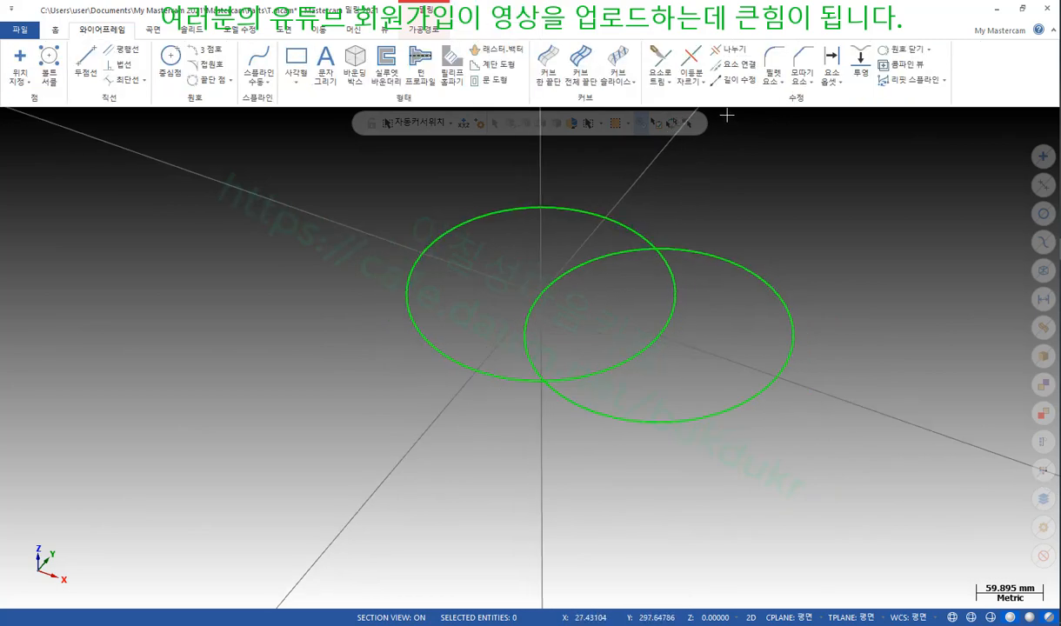
pyautogui.click(690, 78)
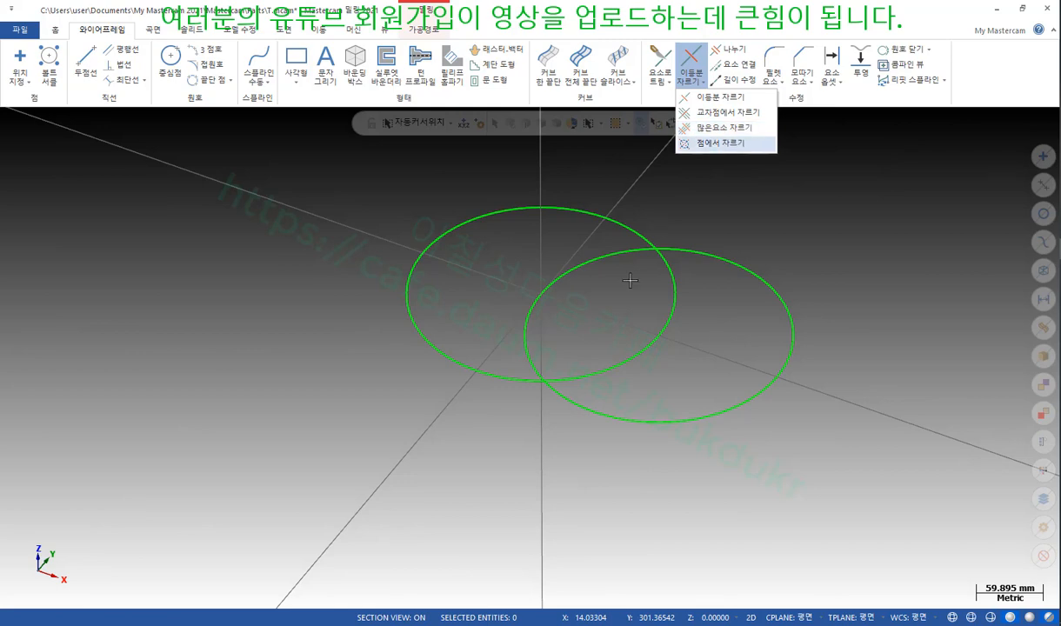
pyautogui.click(827, 341)
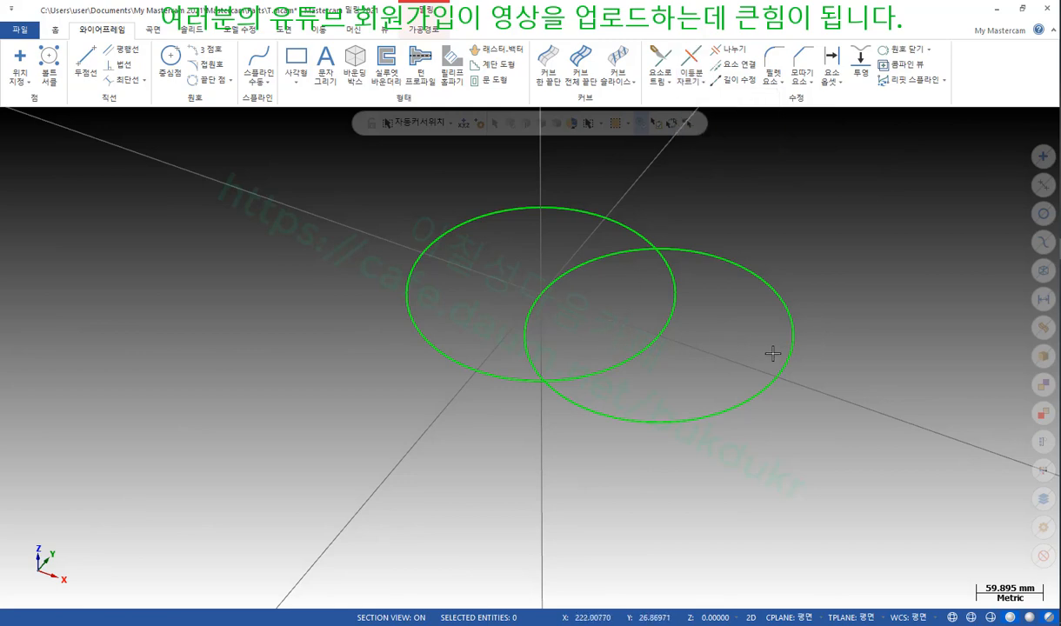
# Step: Delete all the circle arcs and switch to the top view (평면)
pyautogui.moveTo(841, 468); pyautogui.dragTo(349, 173)
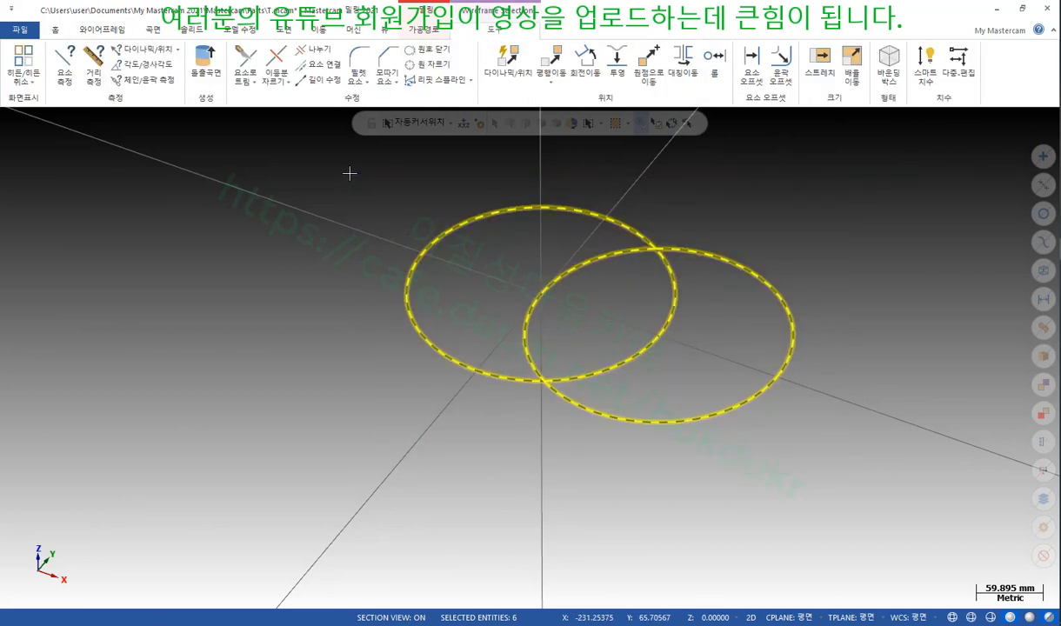
pyautogui.press('Delete')
pyautogui.rightClick(450, 185)
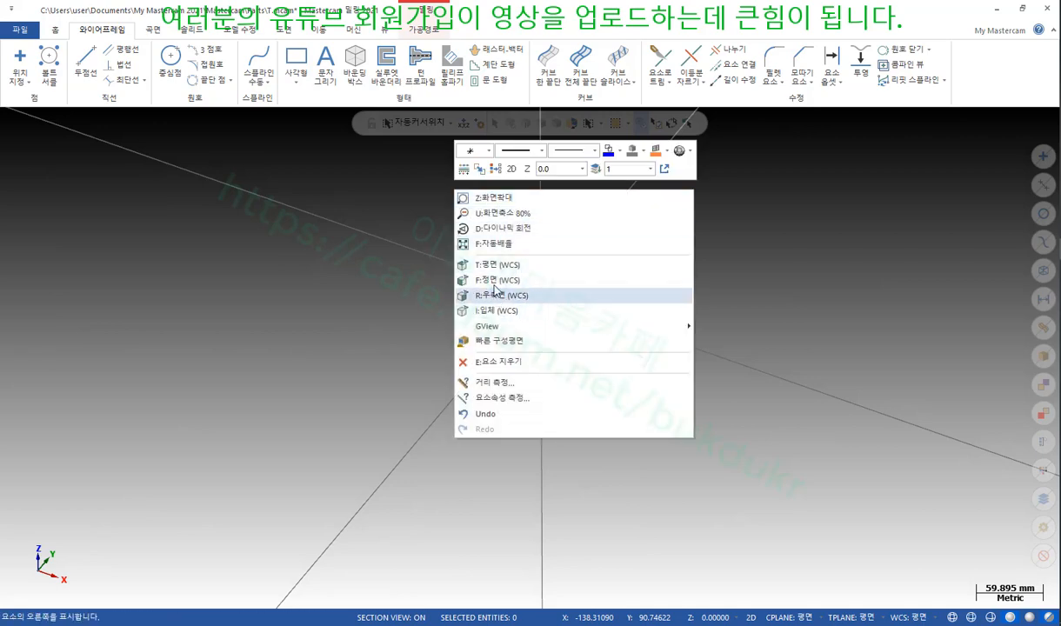
pyautogui.click(498, 265)
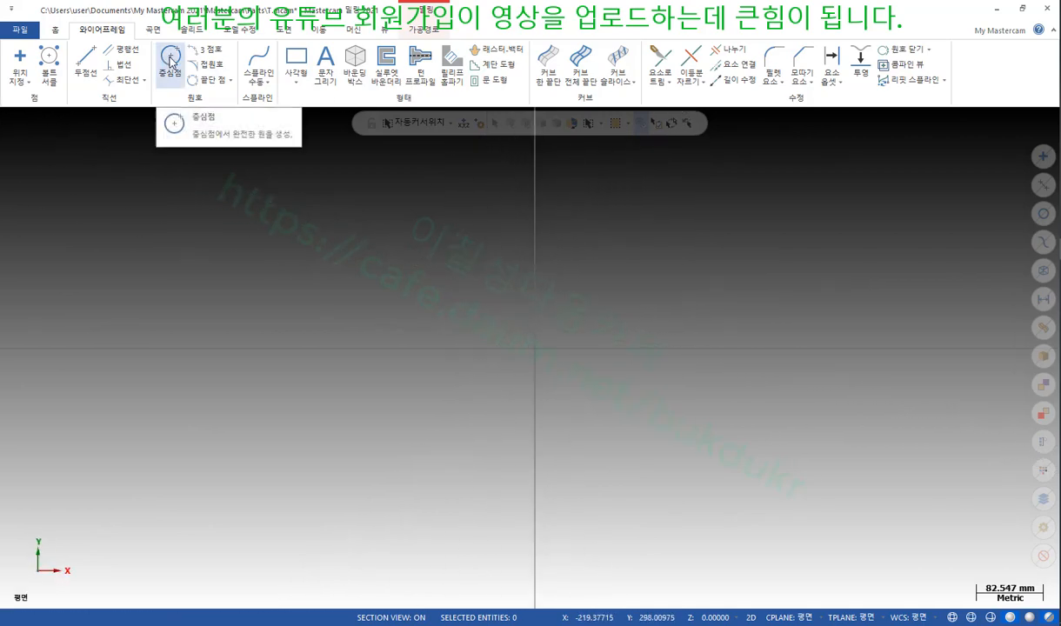
# Step: Draw a NURBS ellipse (타원) centred at the origin with radii of about 290.4 mm (A) and 116 mm (B)
pyautogui.click(297, 84)
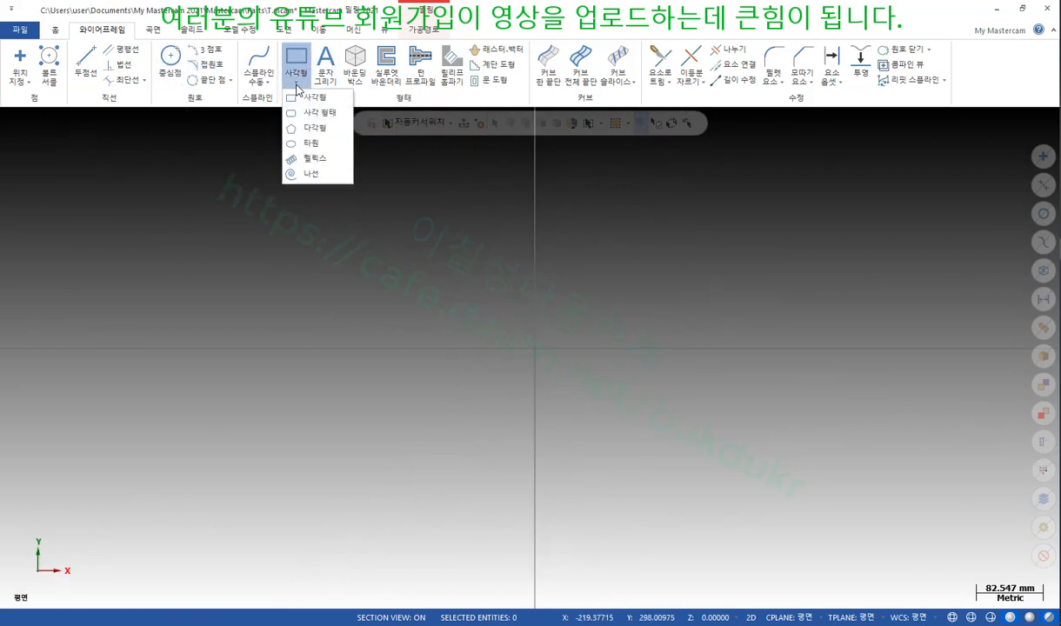
pyautogui.click(310, 143)
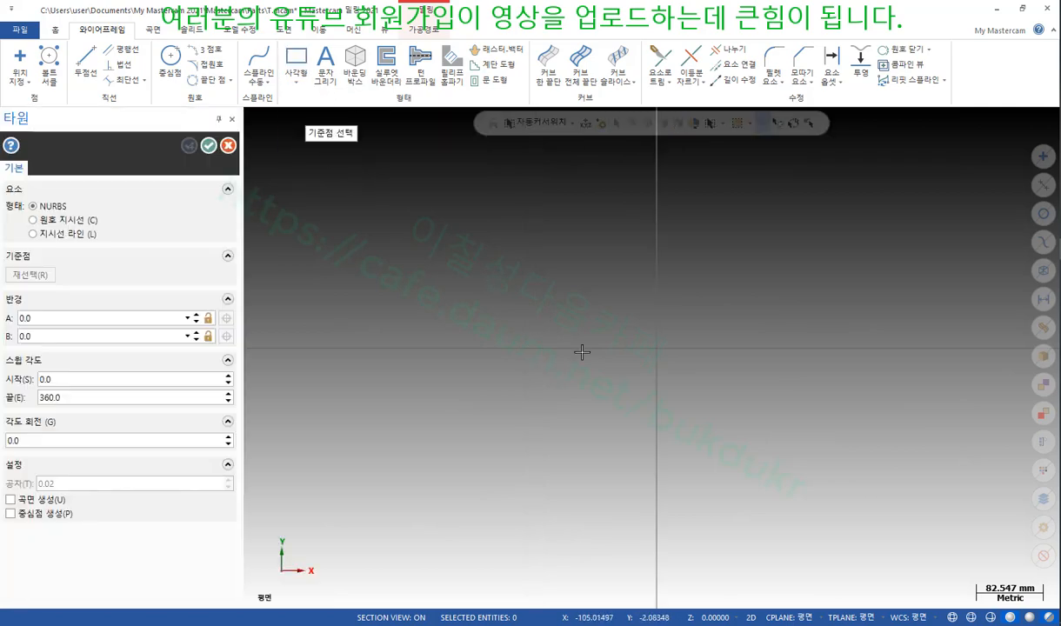
pyautogui.click(659, 349)
pyautogui.click(889, 363)
pyautogui.click(675, 259)
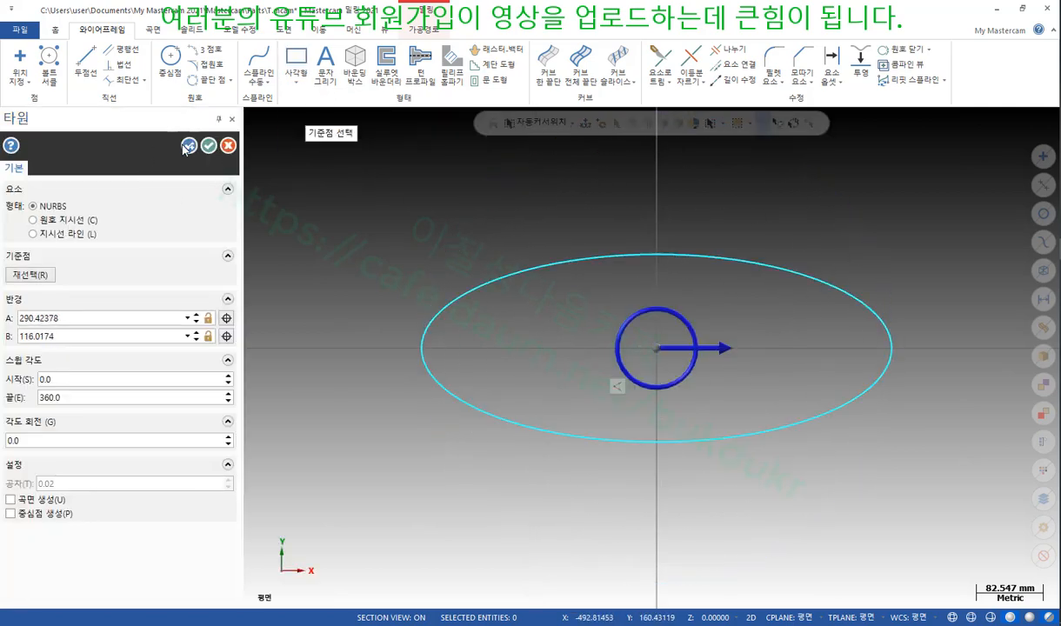
pyautogui.click(209, 145)
# Step: Select the ellipse to check that it is a single entity, and clear the selection
pyautogui.scroll(2, 658, 296)
pyautogui.click(630, 242)
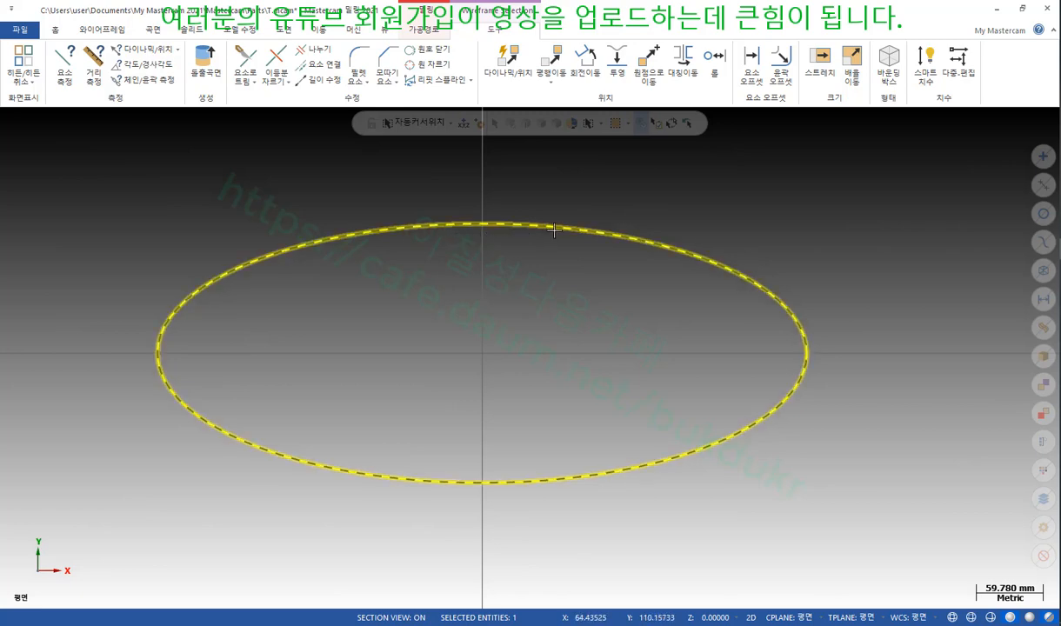
pyautogui.scroll(-2, 759, 211)
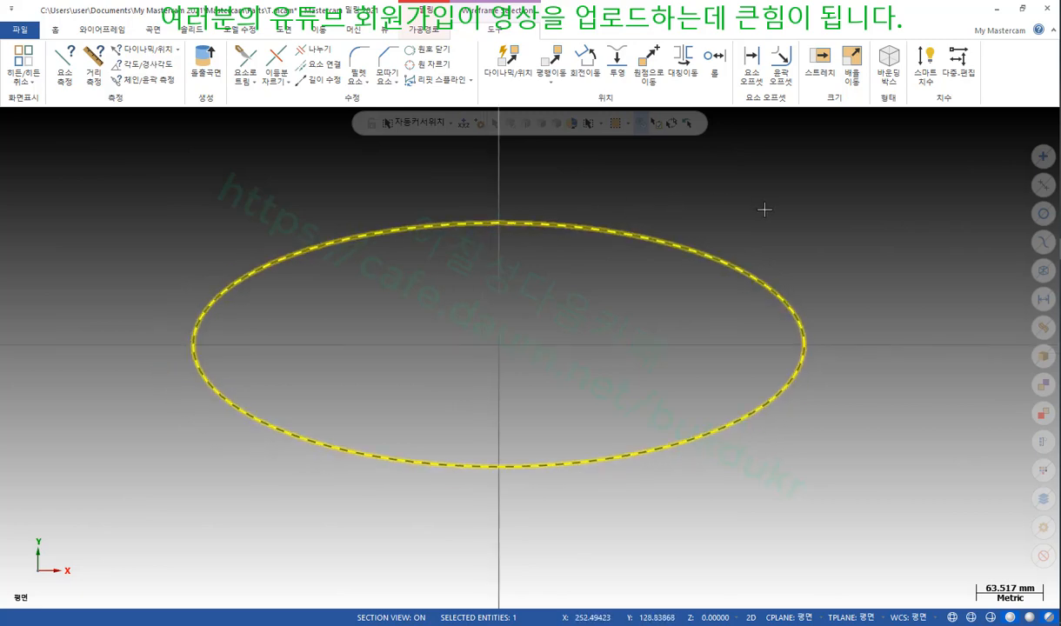
pyautogui.press('Escape')
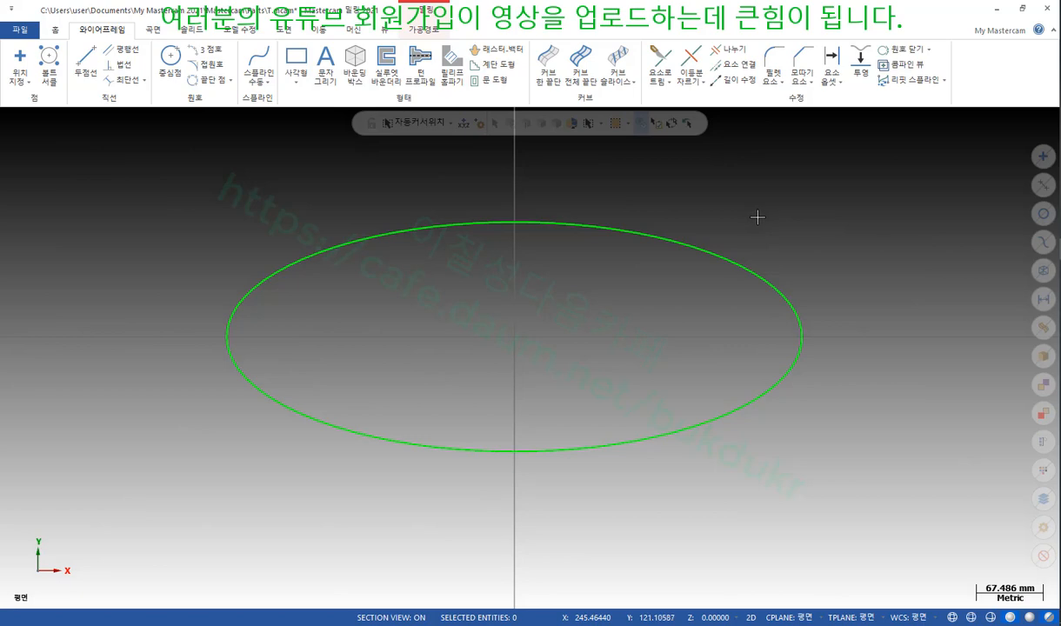
# Step: Start 많은요소 자르기 on the ellipse and set the division count (개수) to 28 line segments
pyautogui.click(691, 72)
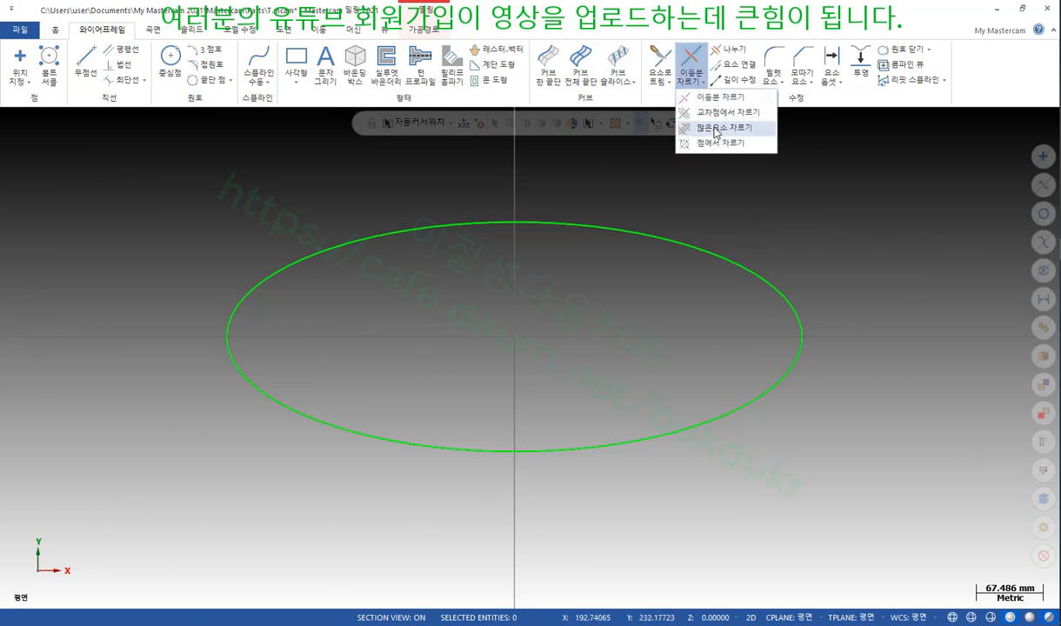
pyautogui.click(716, 129)
pyautogui.click(712, 249)
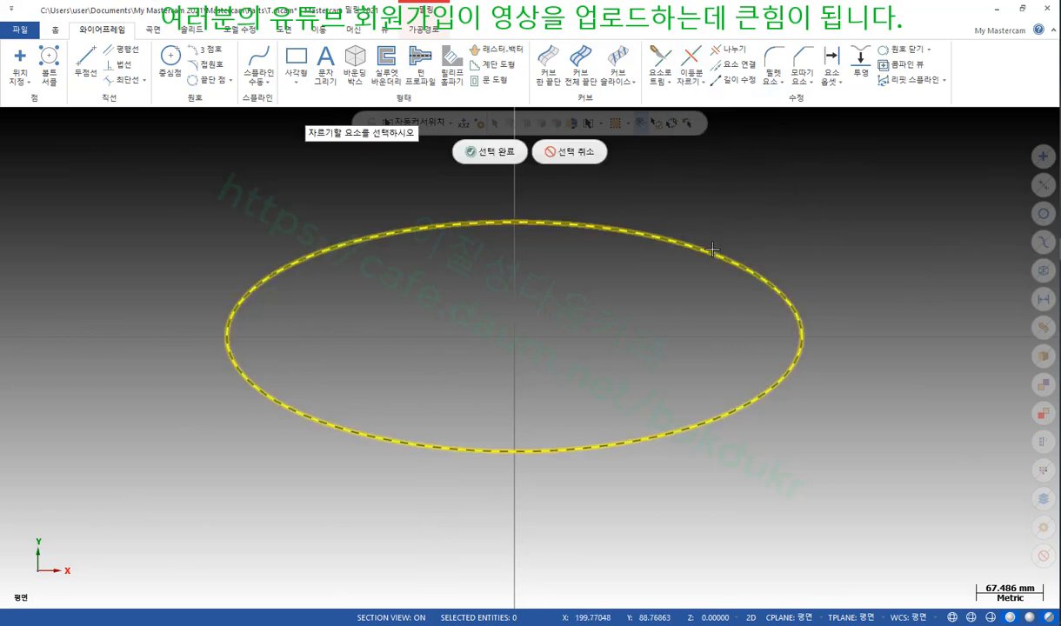
pyautogui.click(484, 152)
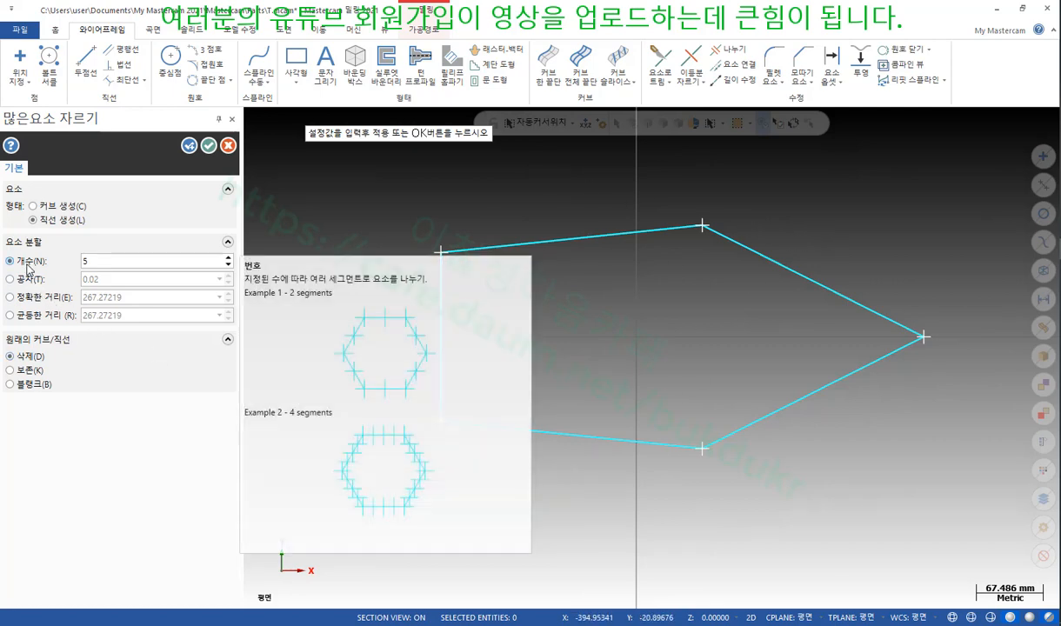
pyautogui.click(228, 259)
pyautogui.click(229, 259)
pyautogui.click(229, 259)
pyautogui.click(229, 259)
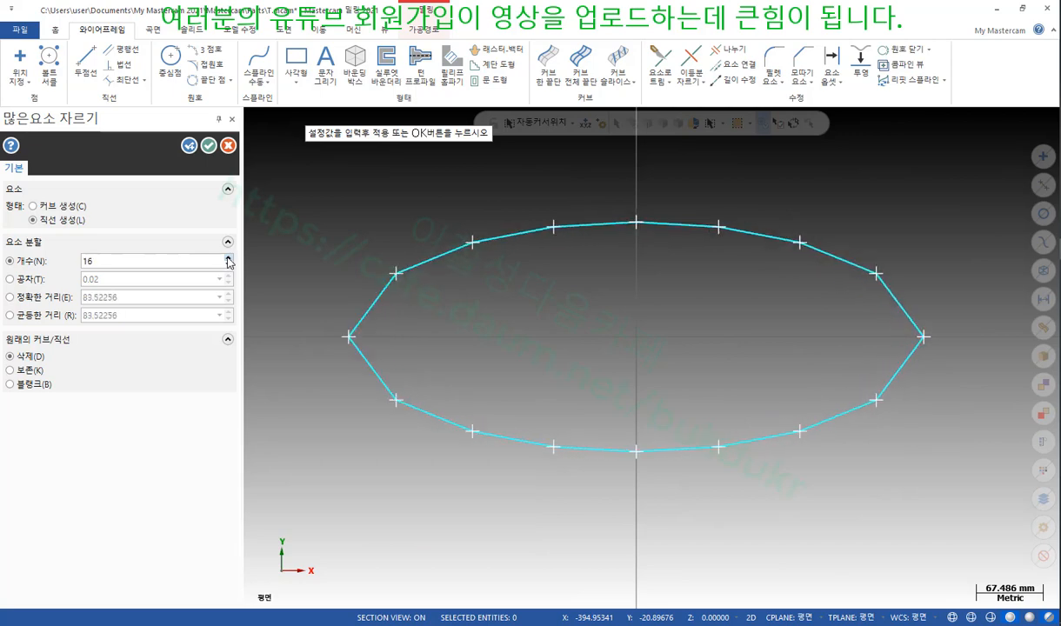
pyautogui.click(229, 259)
pyautogui.click(229, 259)
pyautogui.click(229, 259)
pyautogui.click(229, 260)
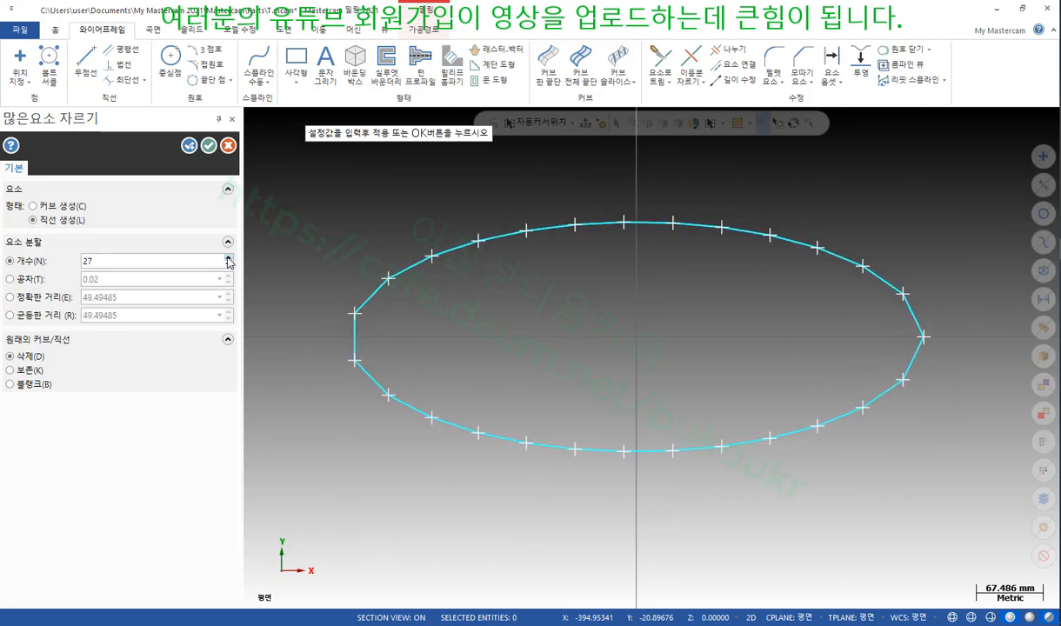
pyautogui.click(229, 259)
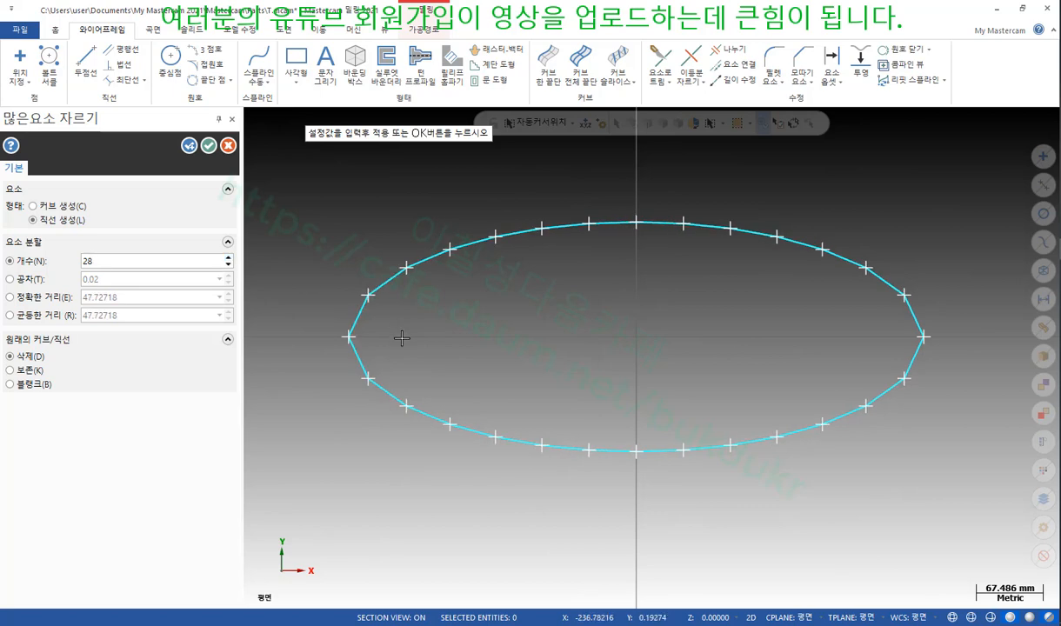
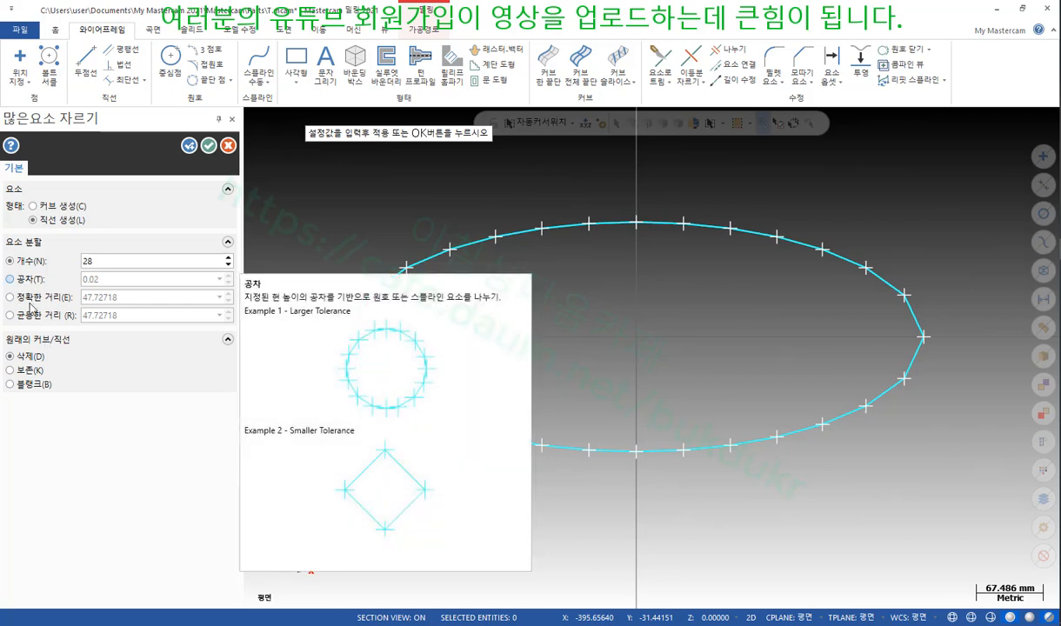
# Step: Preview the ellipse divided by tolerance (공차), and switch the division method to exact distance (정확한 거리)
pyautogui.click(10, 279)
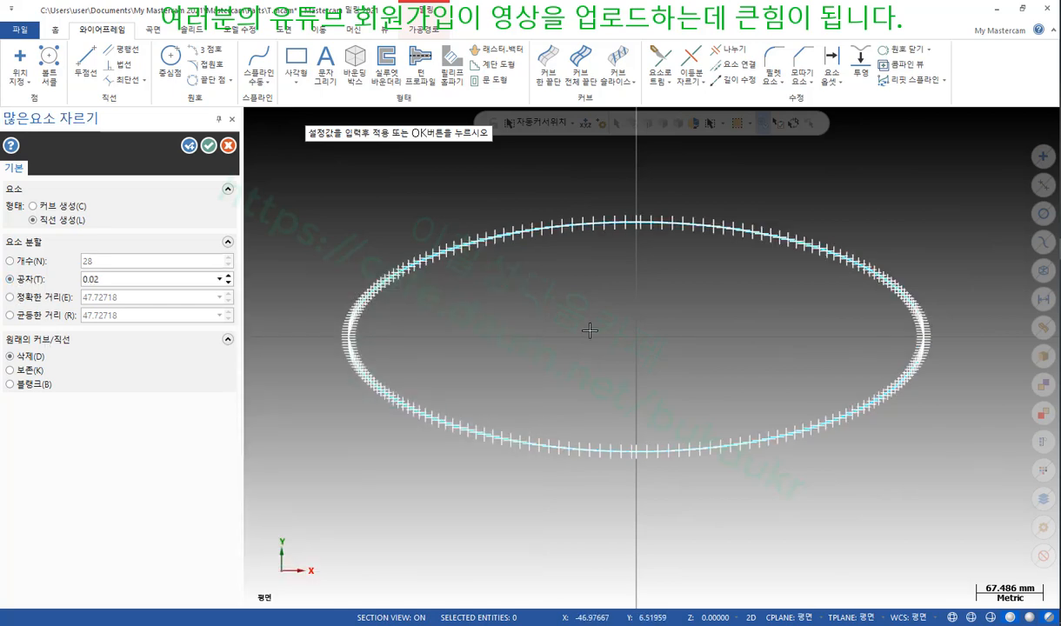
pyautogui.doubleClick(117, 279)
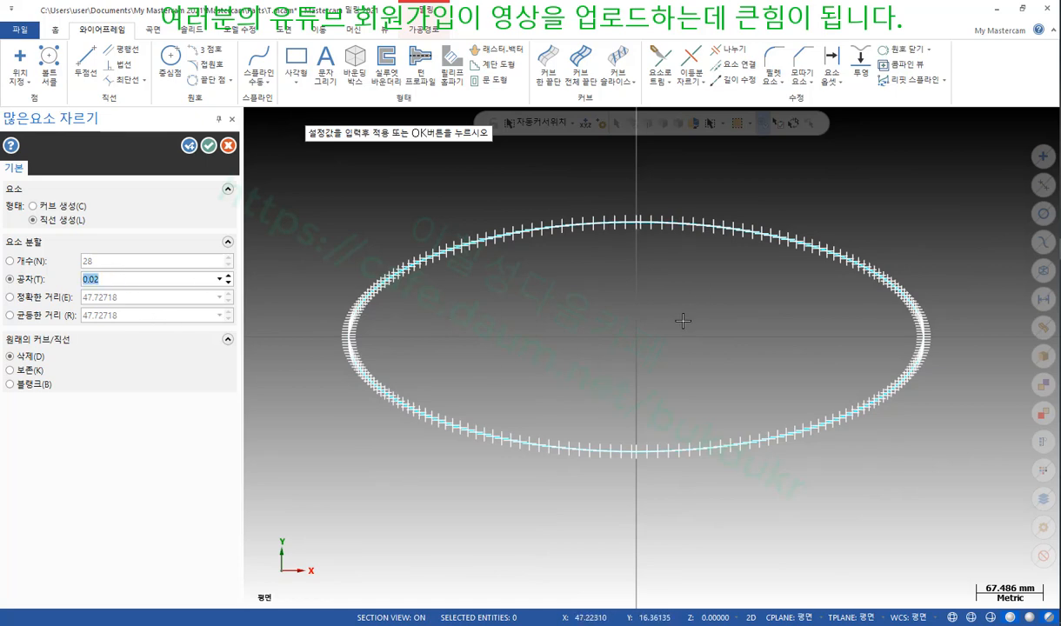
pyautogui.scroll(1, 601, 295)
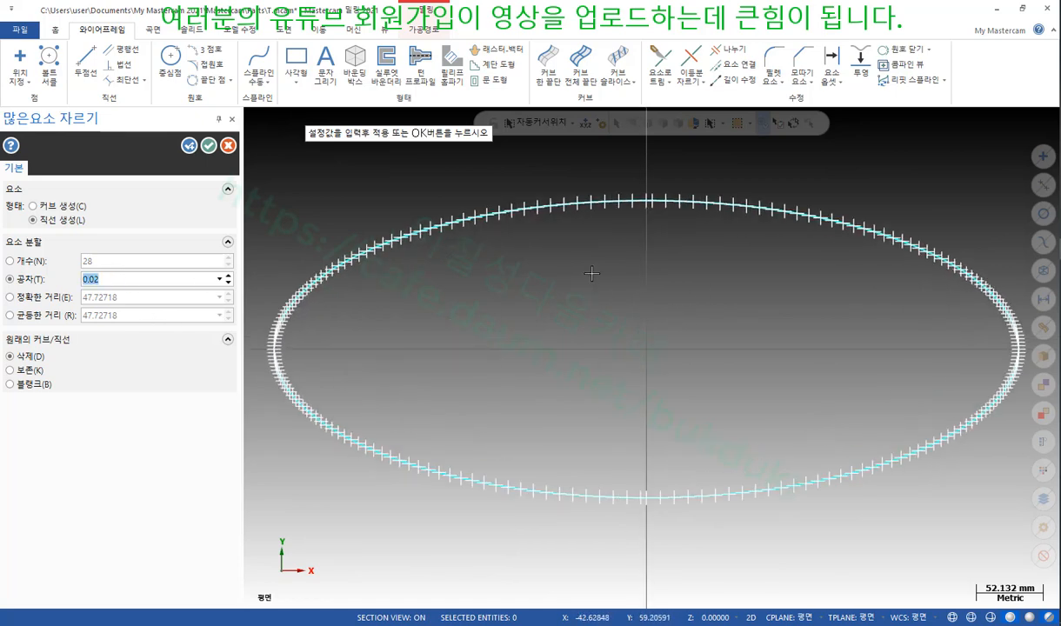
pyautogui.click(10, 298)
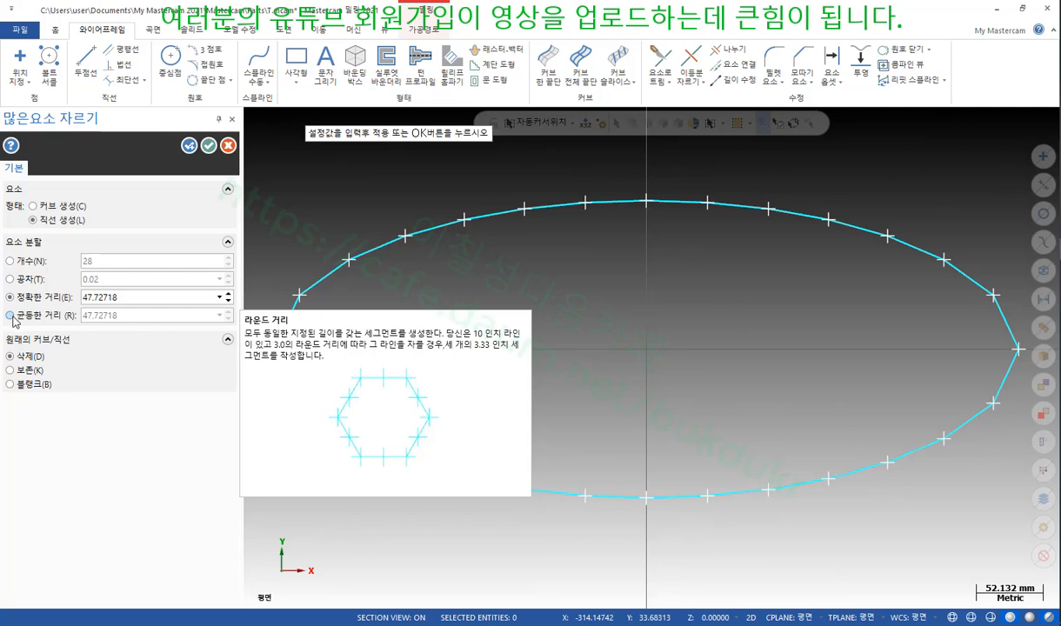
# Step: Try dividing the ellipse into lines at an exact distance of 45, comparing its segments with the even-distance division
pyautogui.click(12, 318)
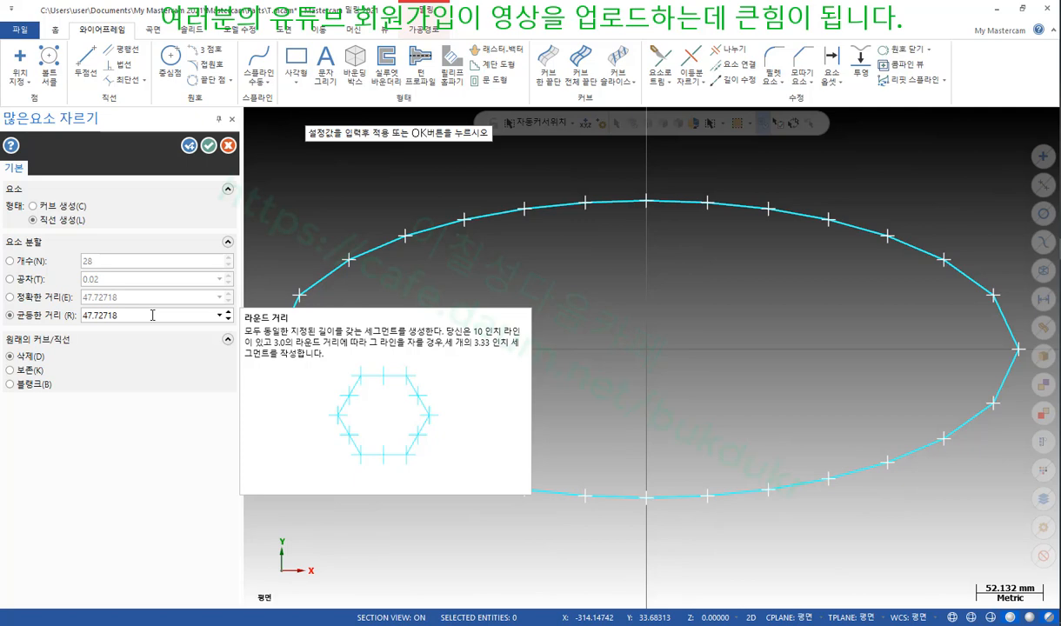
pyautogui.click(12, 296)
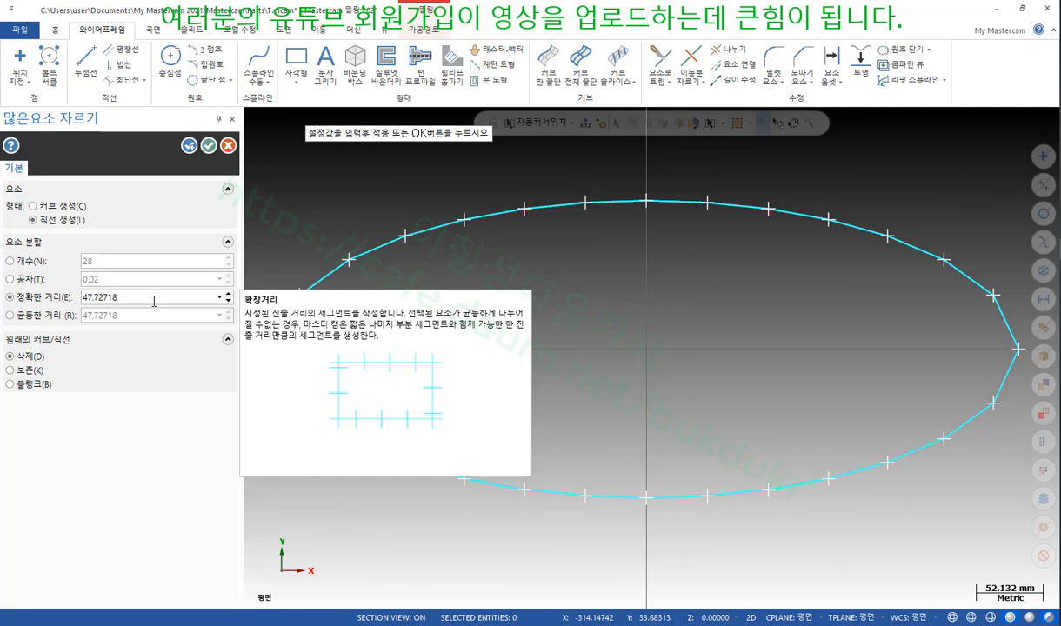
pyautogui.click(153, 299)
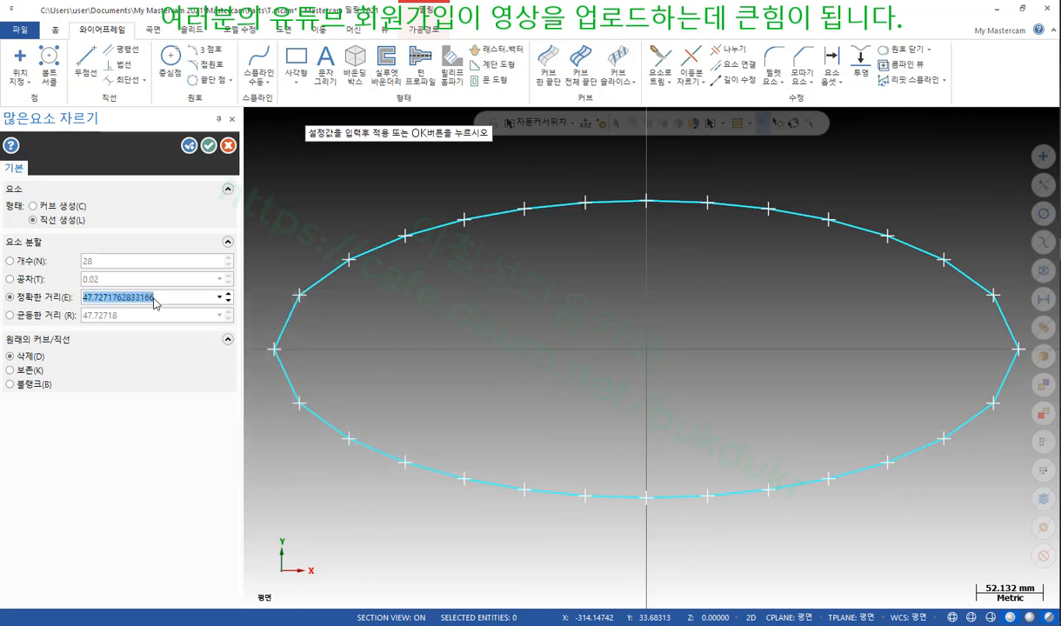
pyautogui.write('45')
pyautogui.press('Return')
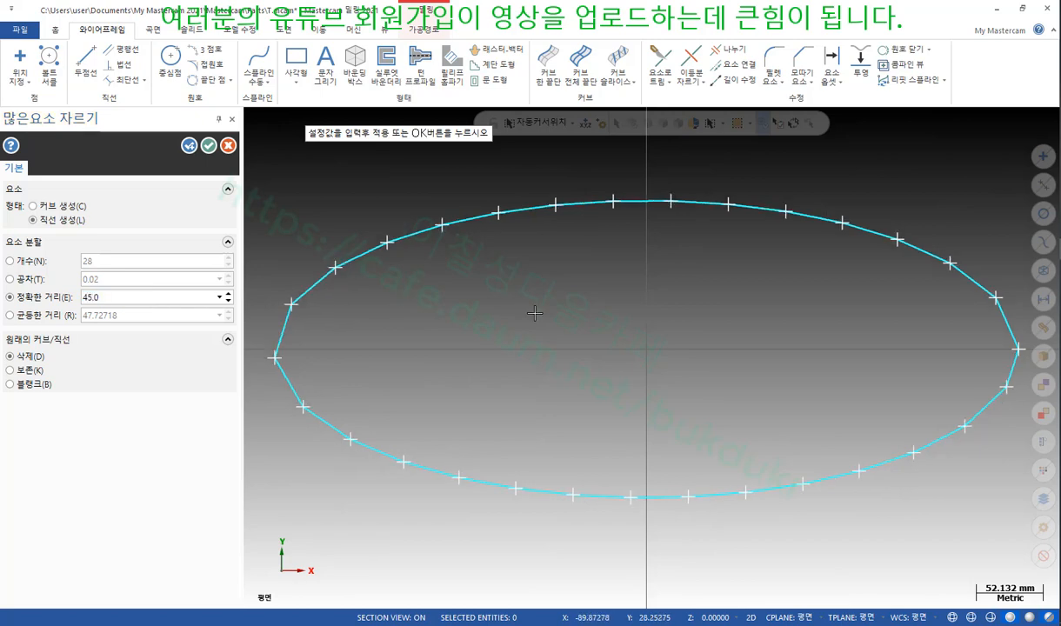
pyautogui.scroll(-1, 604, 284)
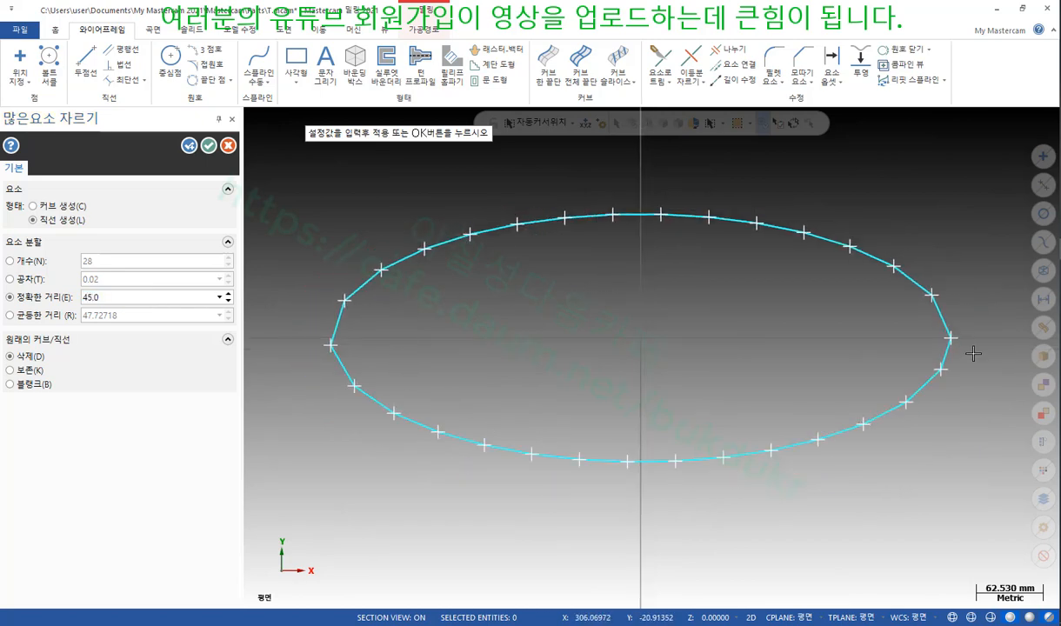
pyautogui.scroll(4, 971, 344)
pyautogui.scroll(1, 896, 456)
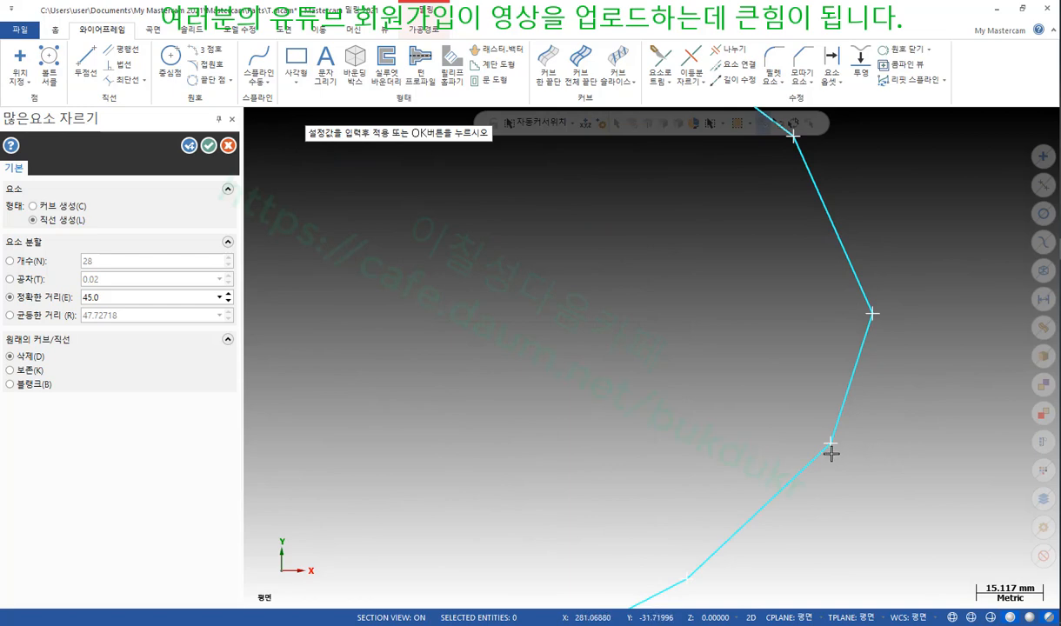
pyautogui.scroll(-1, 888, 317)
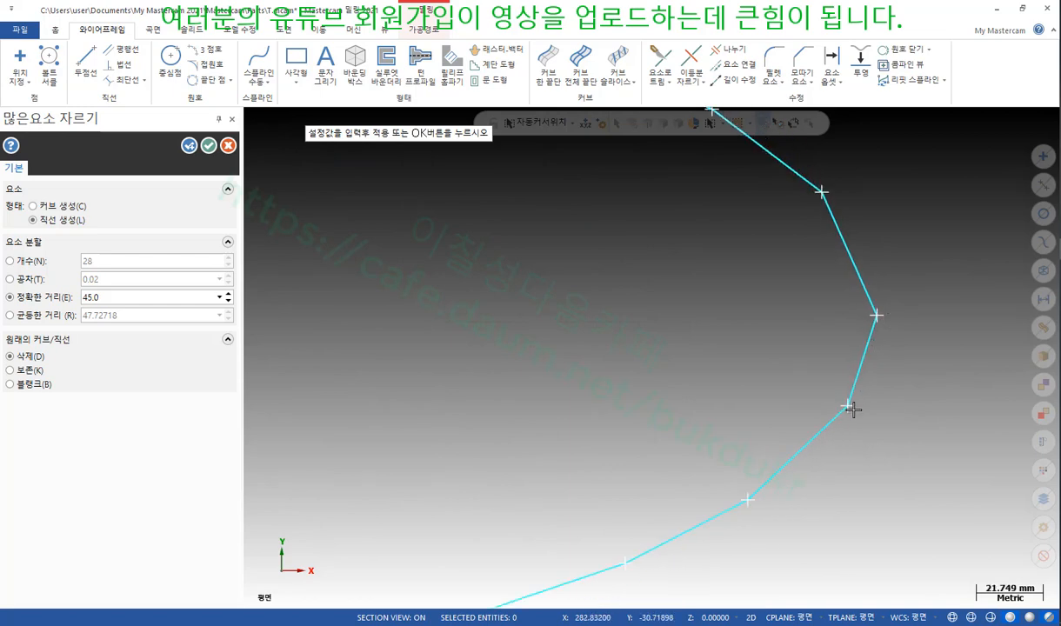
pyautogui.click(11, 316)
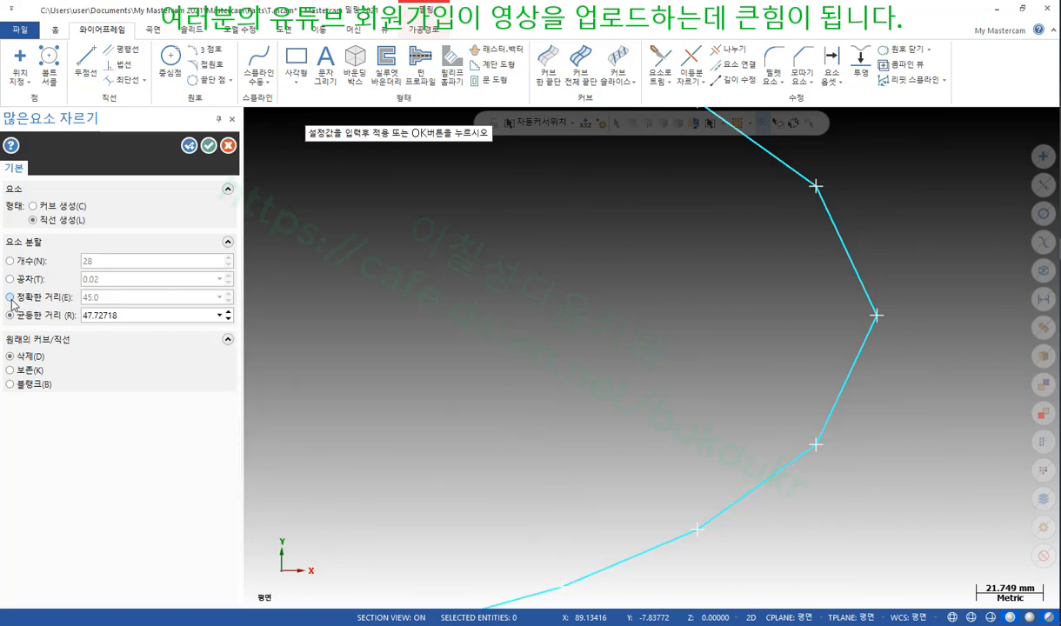
pyautogui.click(10, 298)
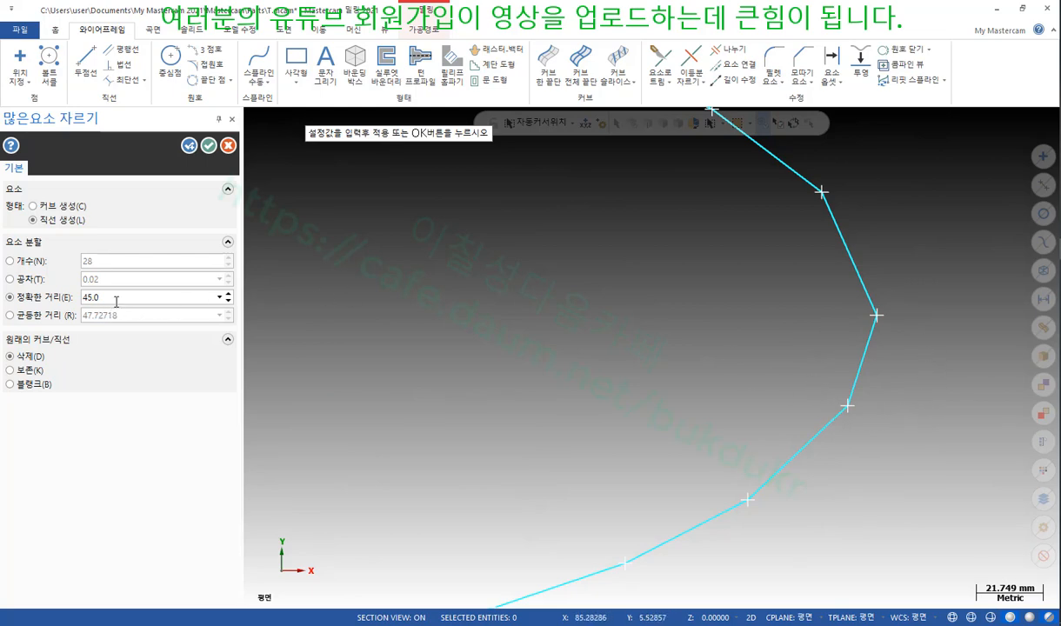
# Step: Break the ellipse into curves by a tolerance of 0.02, comparing the curve and line types before accepting
pyautogui.click(9, 280)
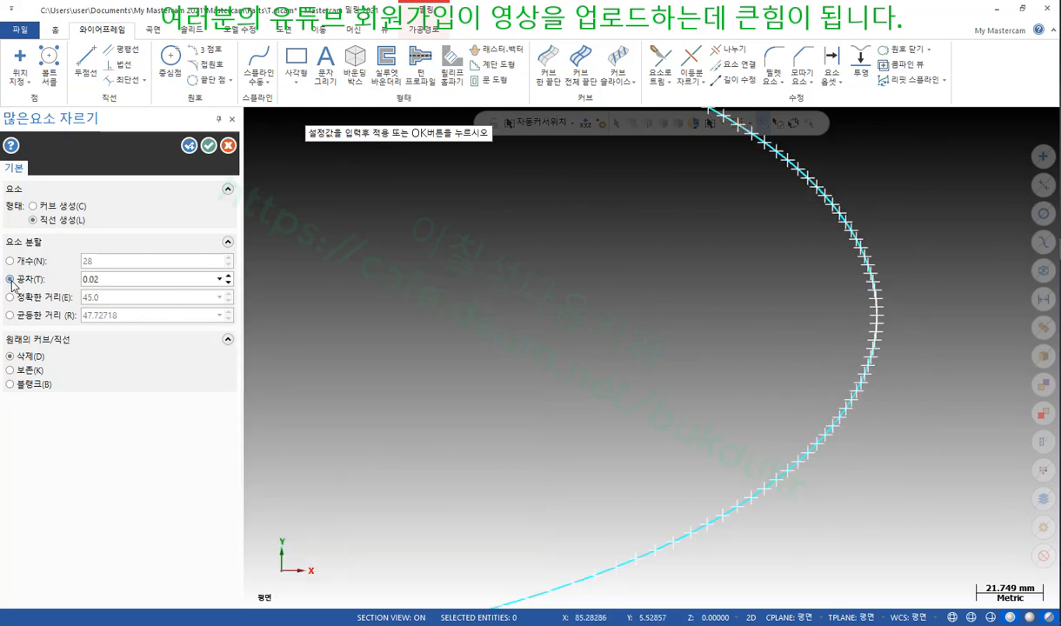
pyautogui.scroll(-12, 900, 350)
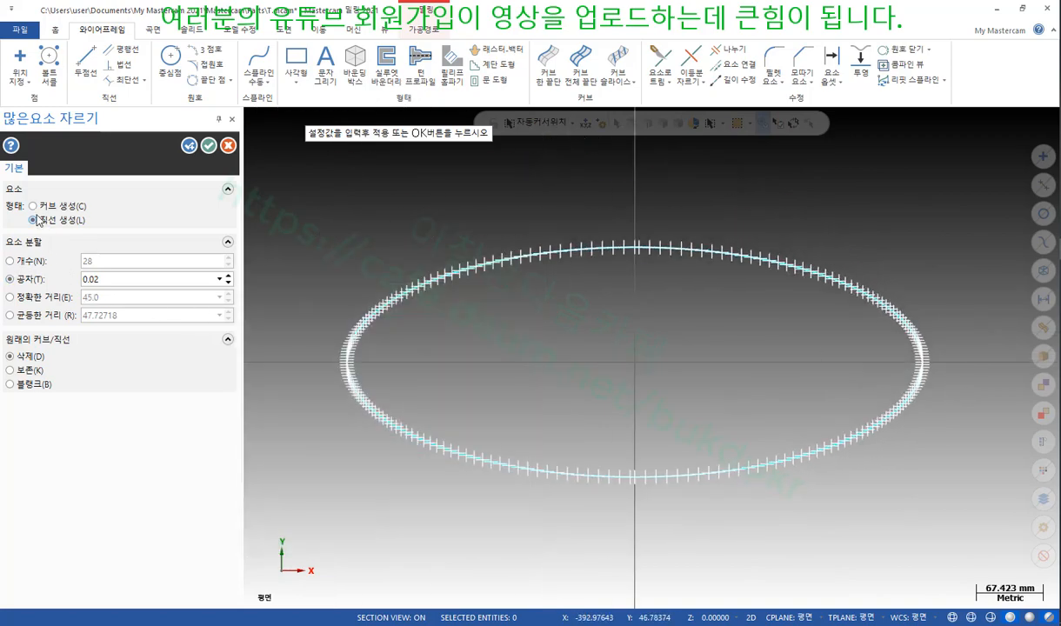
pyautogui.click(33, 206)
pyautogui.scroll(2, 591, 239)
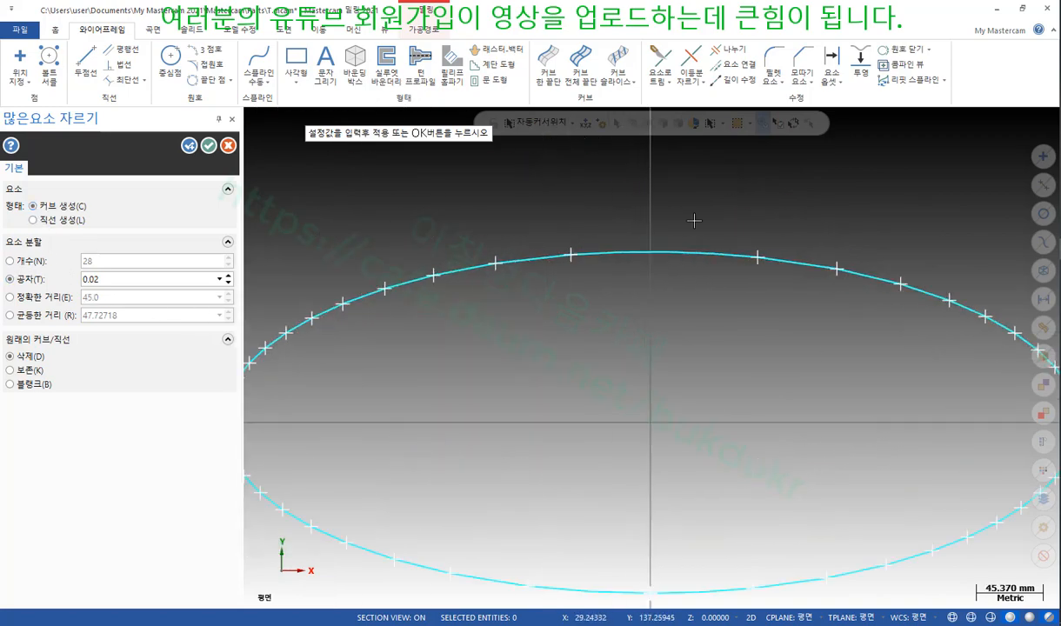
pyautogui.scroll(-2, 668, 240)
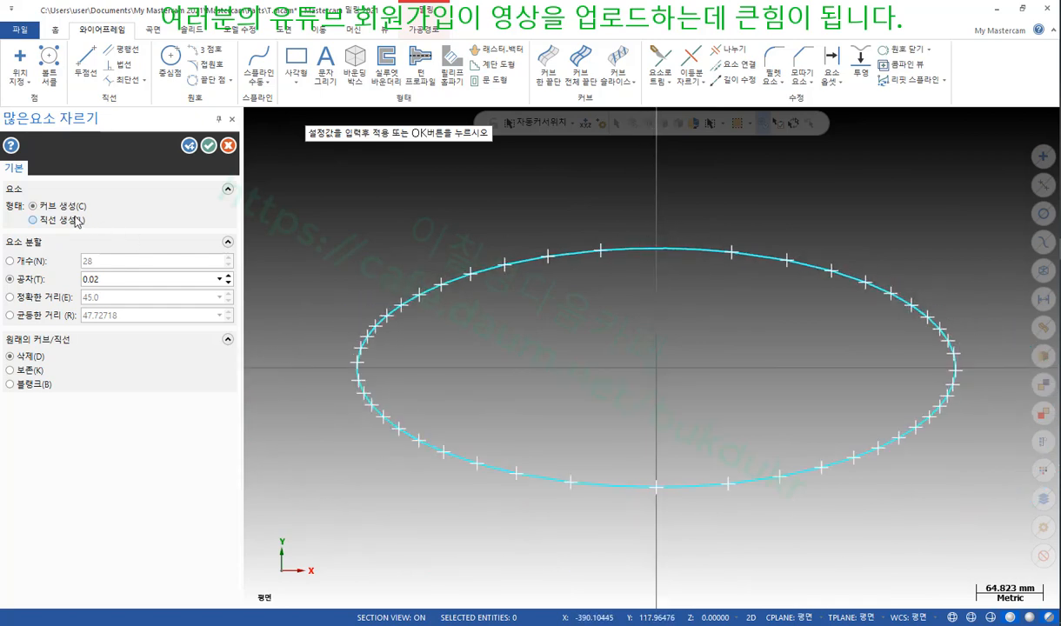
pyautogui.scroll(2, 700, 300)
pyautogui.scroll(-2, 692, 252)
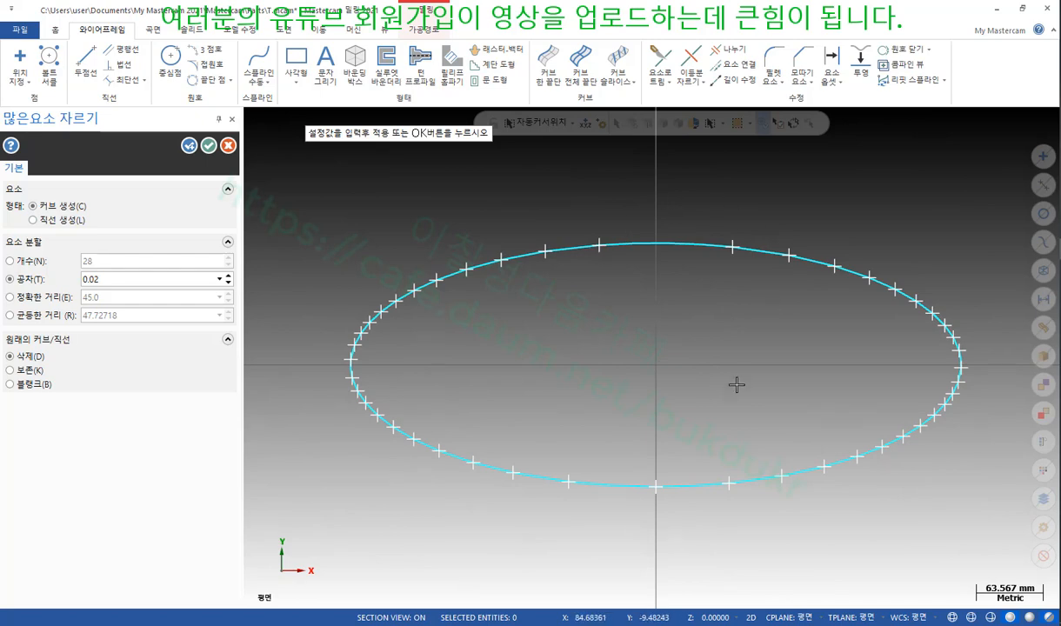
pyautogui.click(33, 220)
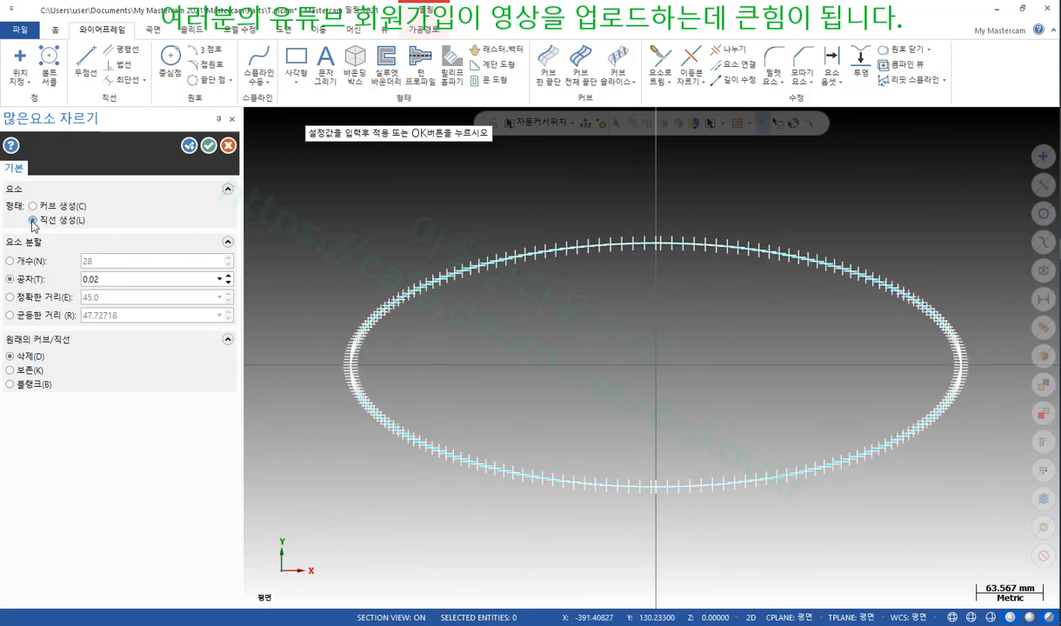
pyautogui.click(36, 206)
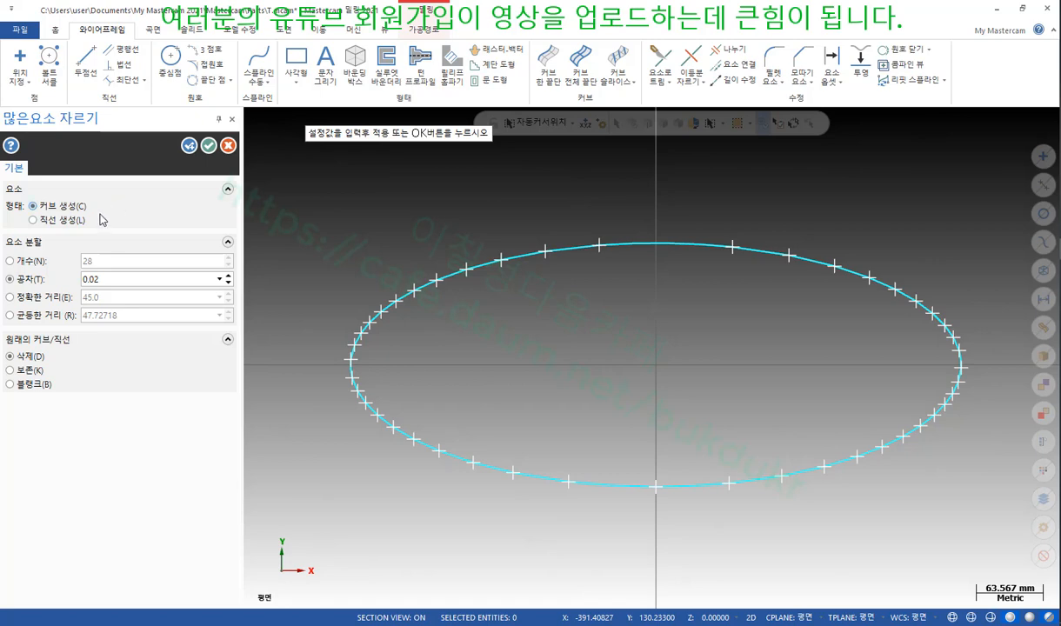
pyautogui.click(210, 148)
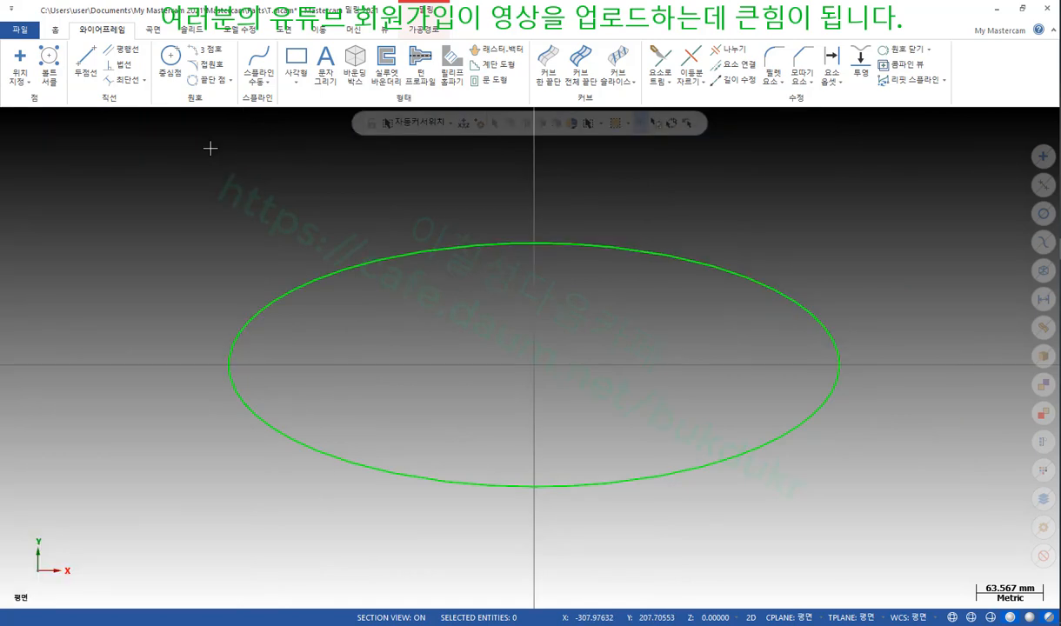
# Step: Analyze the properties of the arcs along the ellipse's upper edge and decline the autosave overwrite
pyautogui.click(565, 243)
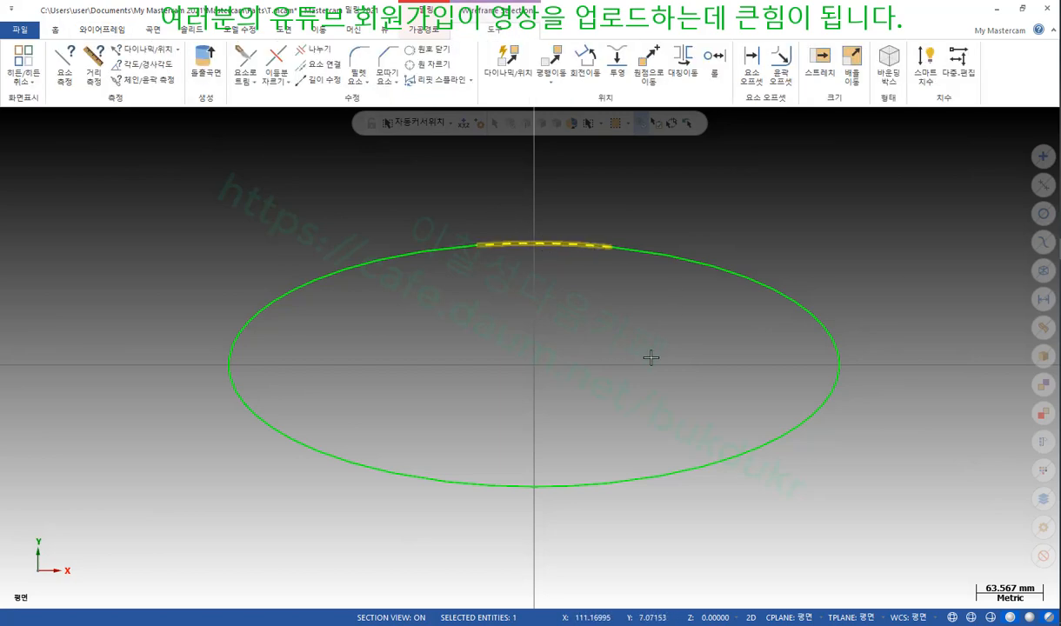
pyautogui.press('F4')
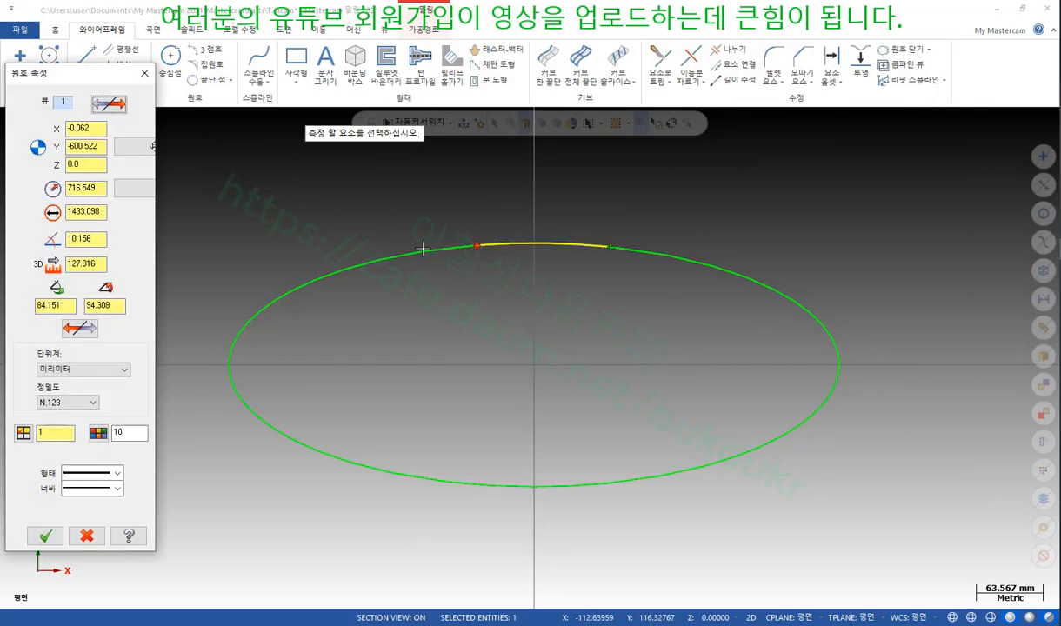
pyautogui.click(422, 251)
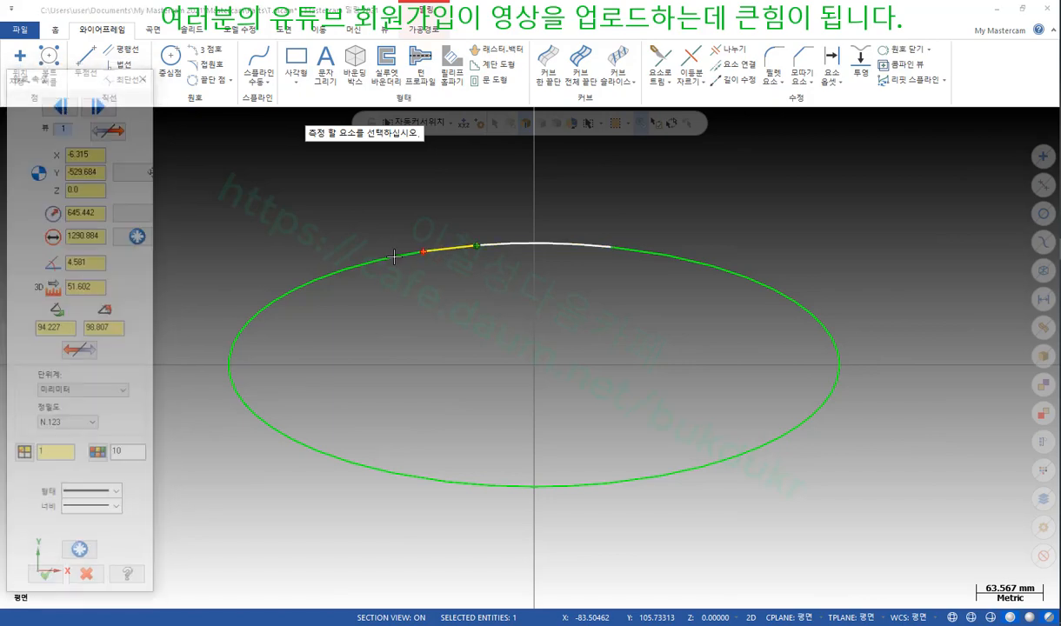
pyautogui.click(395, 251)
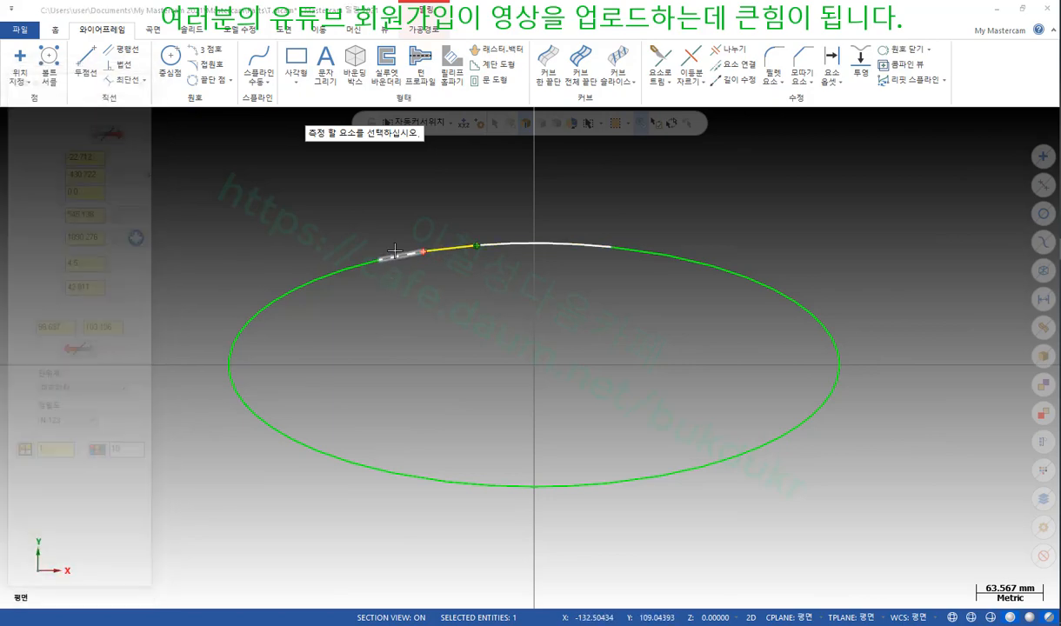
pyautogui.click(365, 280)
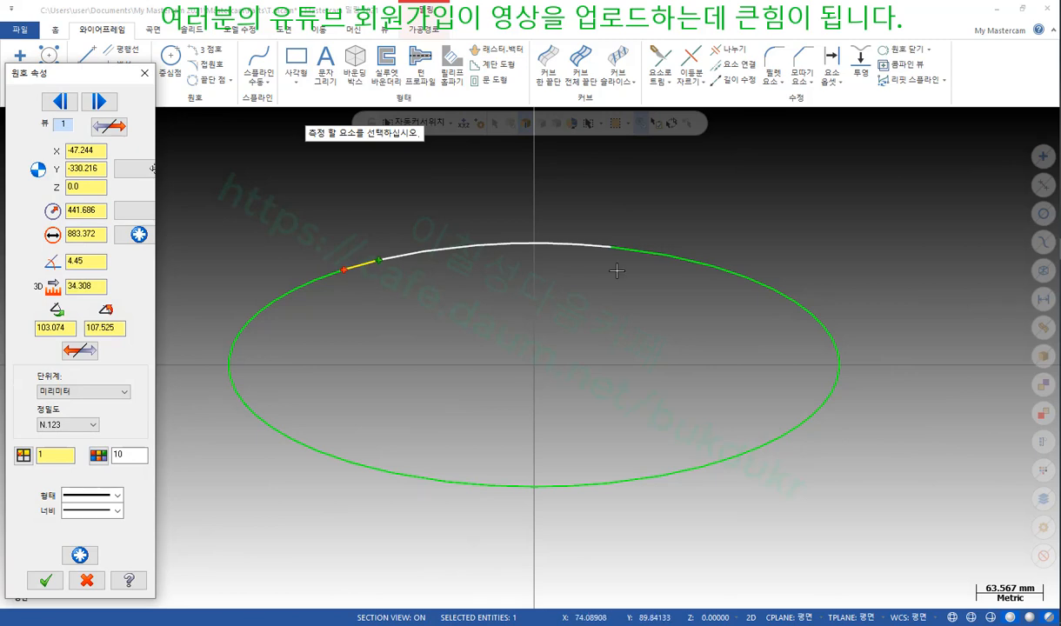
pyautogui.click(642, 253)
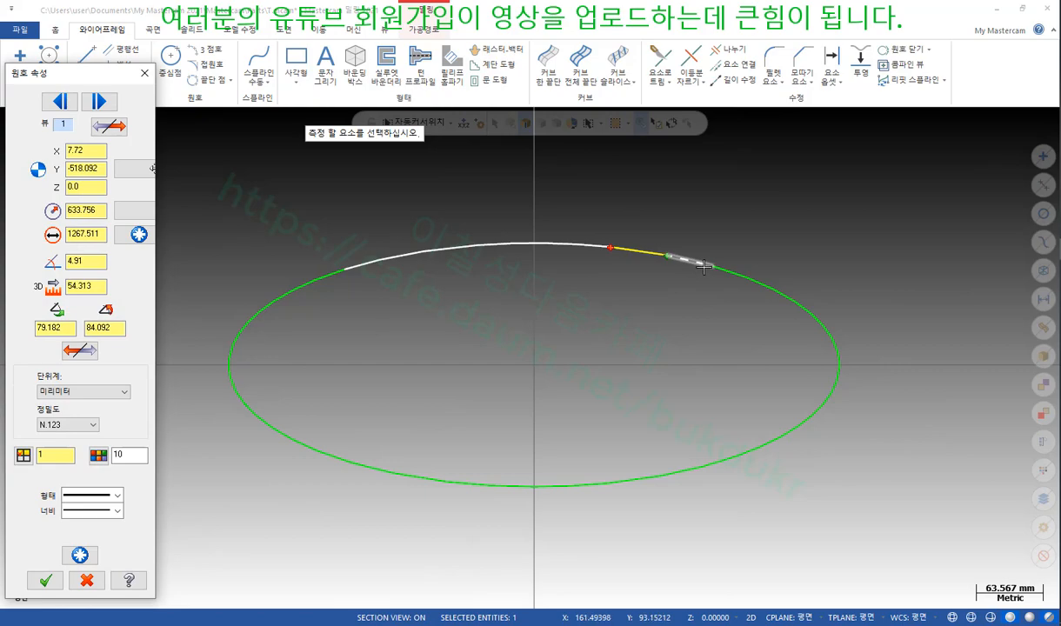
pyautogui.click(703, 266)
pyautogui.click(738, 276)
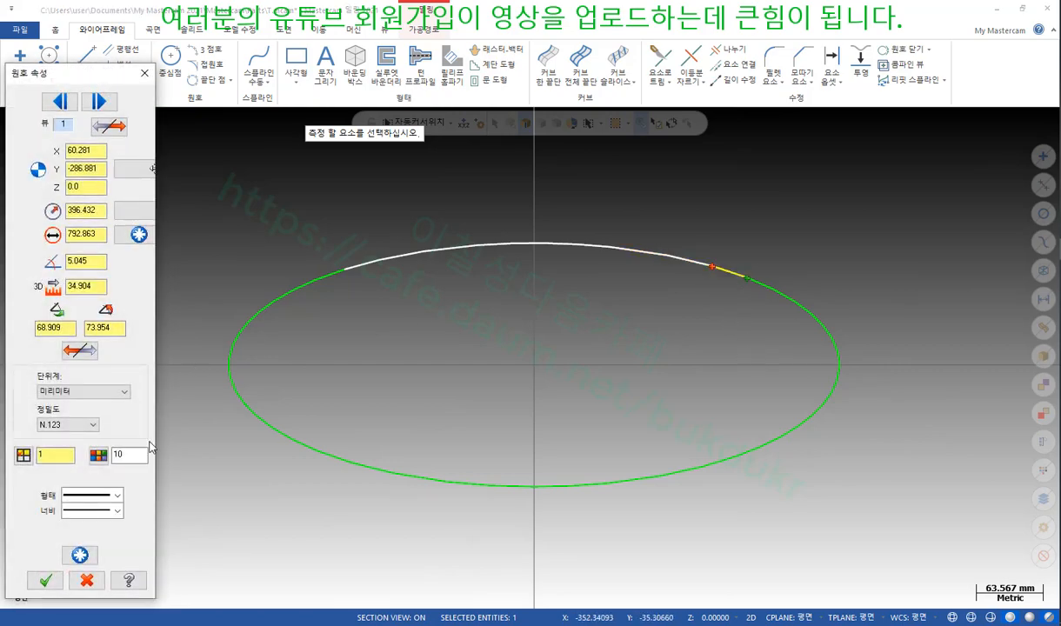
pyautogui.click(45, 578)
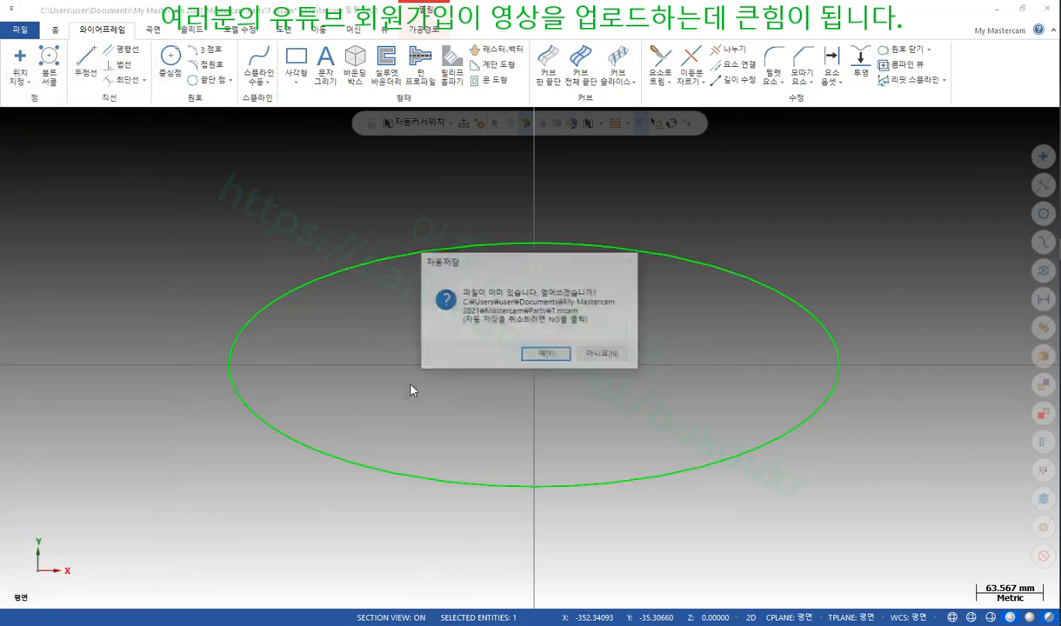
pyautogui.click(606, 355)
# Step: Undo the ellipse's division and analyze the restored single ellipse
pyautogui.scroll(-2, 644, 386)
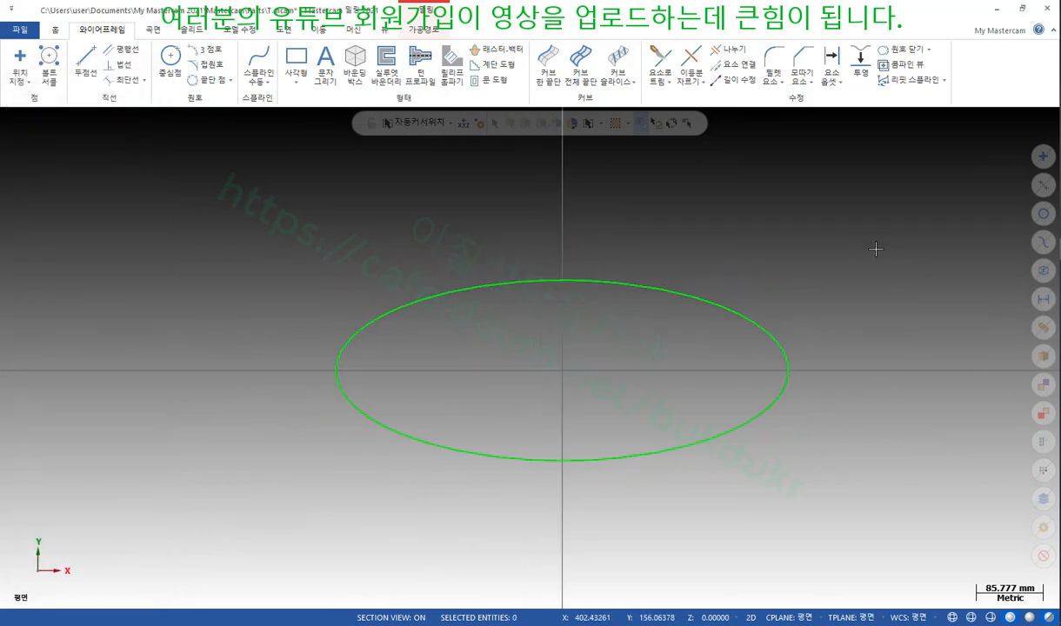
pyautogui.click(709, 307)
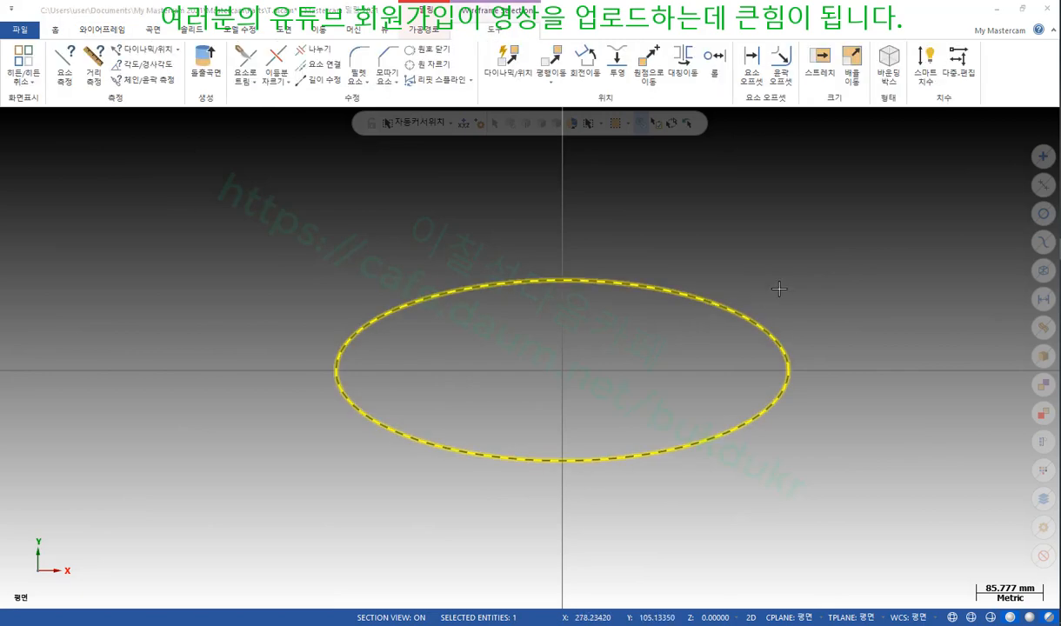
pyautogui.press('F4')
pyautogui.press('Escape')
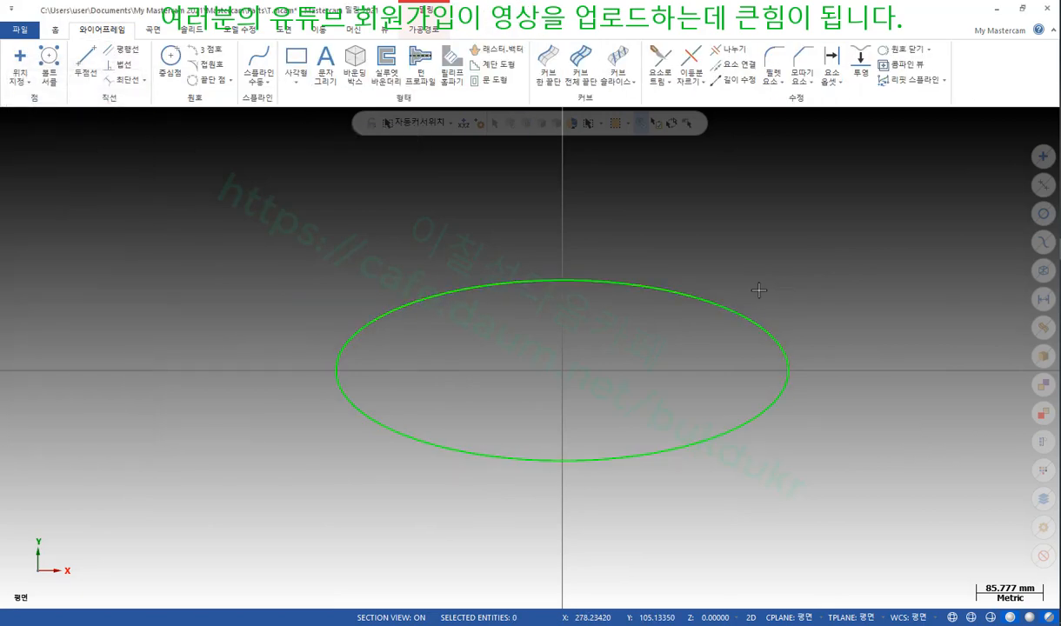
# Step: Break the whole ellipse into many curve pieces using the 0.02 tolerance, deleting the original curve
pyautogui.scroll(2, 604, 322)
pyautogui.click(592, 277)
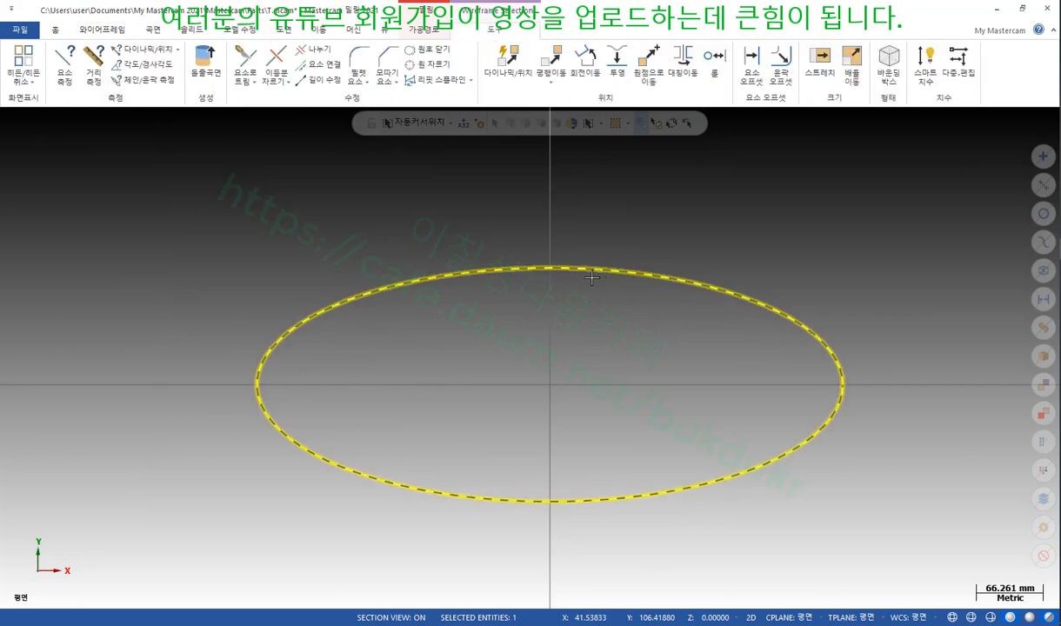
pyautogui.click(101, 31)
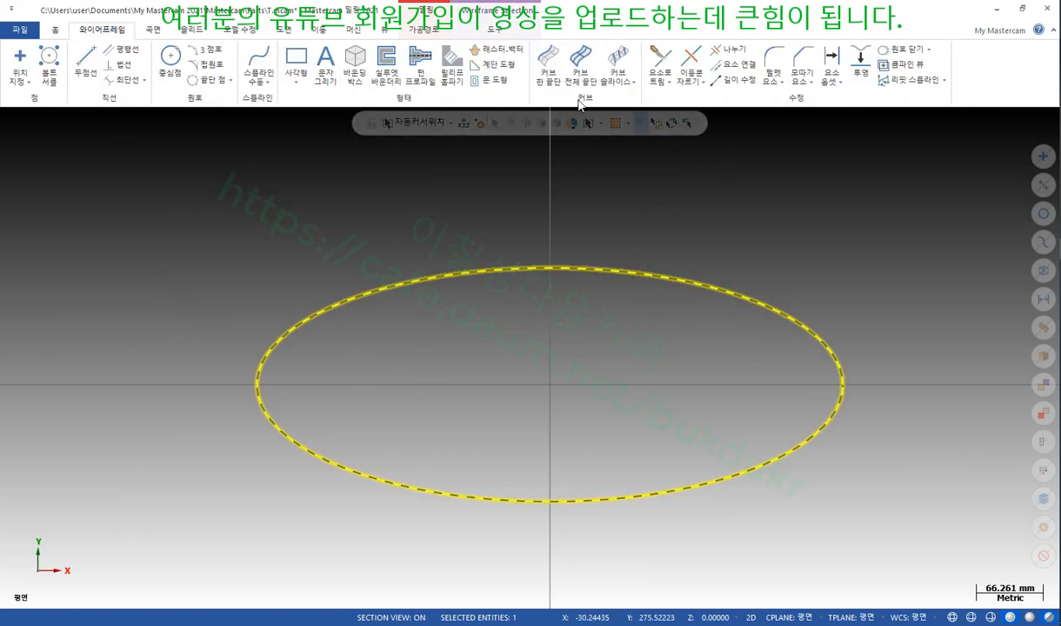
pyautogui.click(693, 78)
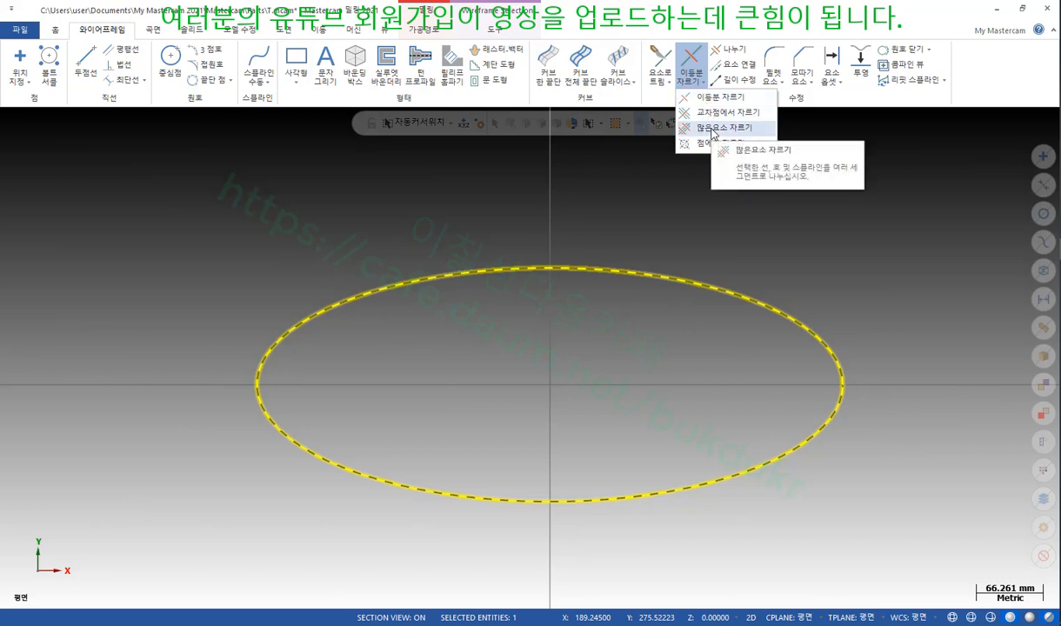
pyautogui.click(712, 131)
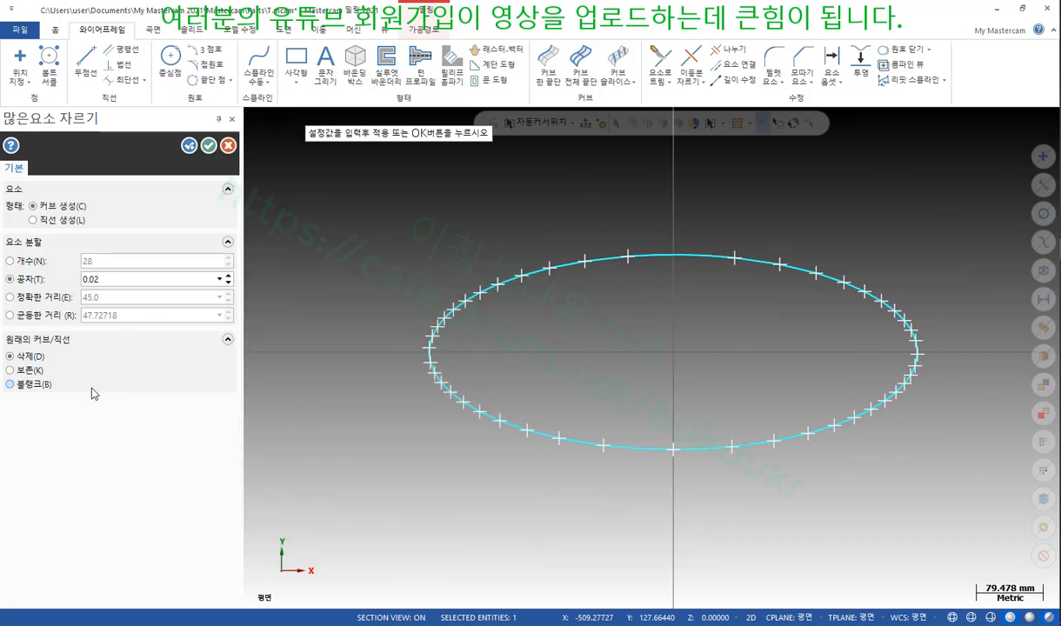
pyautogui.click(209, 145)
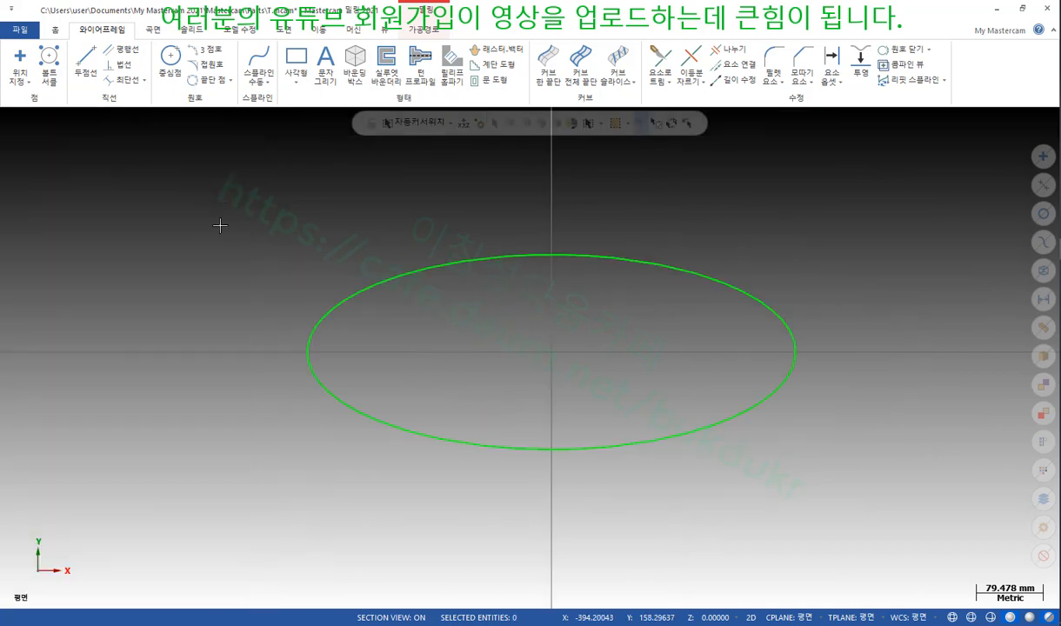
# Step: Analyze the properties of the arc at the top centre of the divided ellipse
pyautogui.click(561, 256)
pyautogui.press('F4')
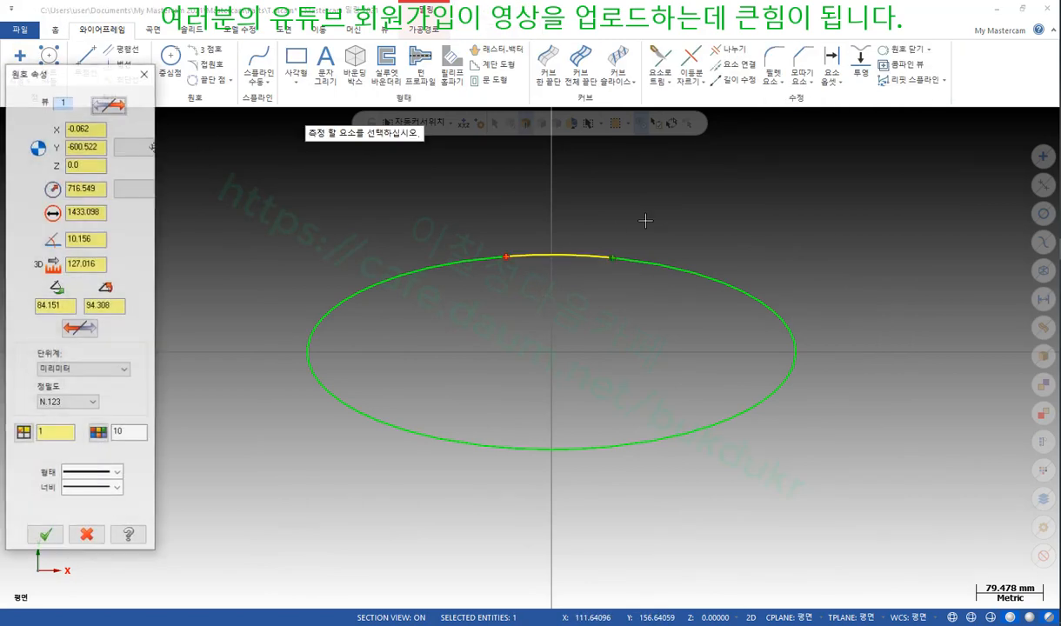
pyautogui.press('Escape')
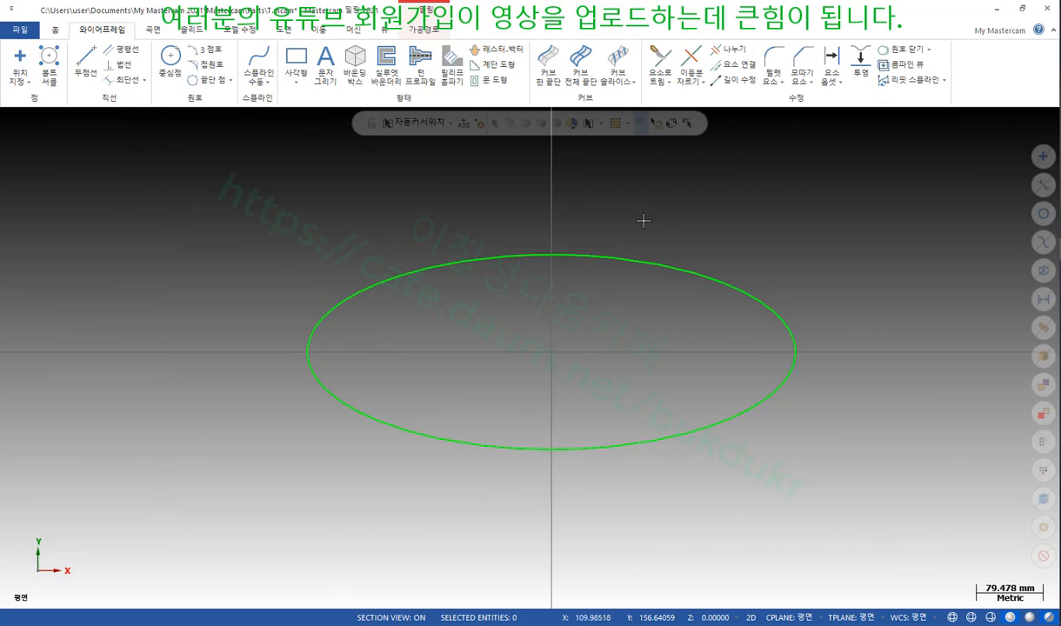
# Step: Select individual arcs along the ellipse's upper-right edge to check the division, clear the selection and restore the undivided ellipse
pyautogui.click(611, 258)
pyautogui.click(645, 262)
pyautogui.click(685, 271)
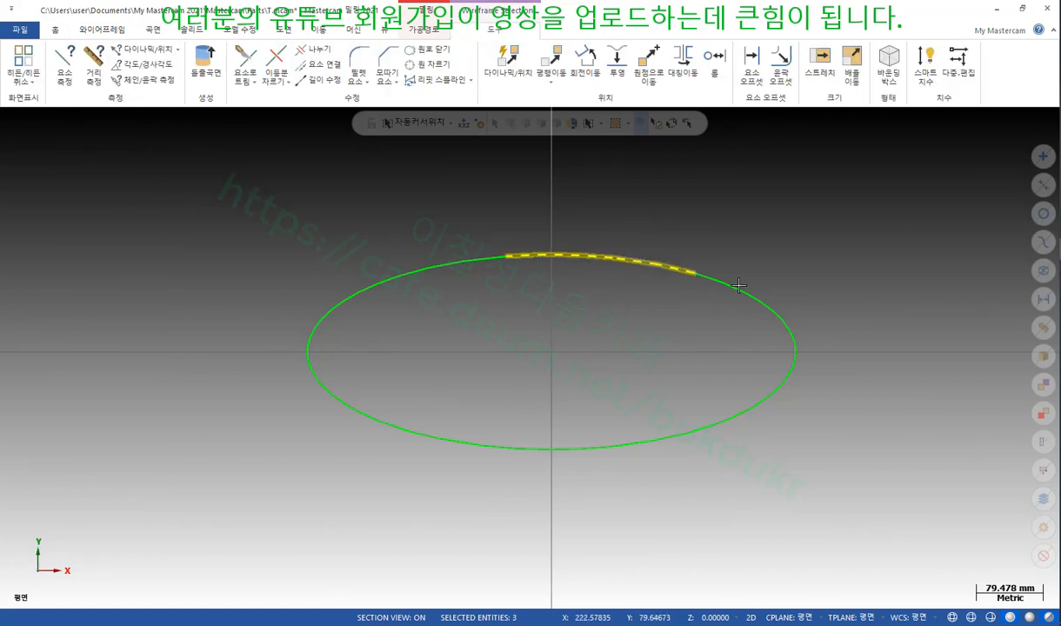
pyautogui.click(709, 276)
pyautogui.click(750, 296)
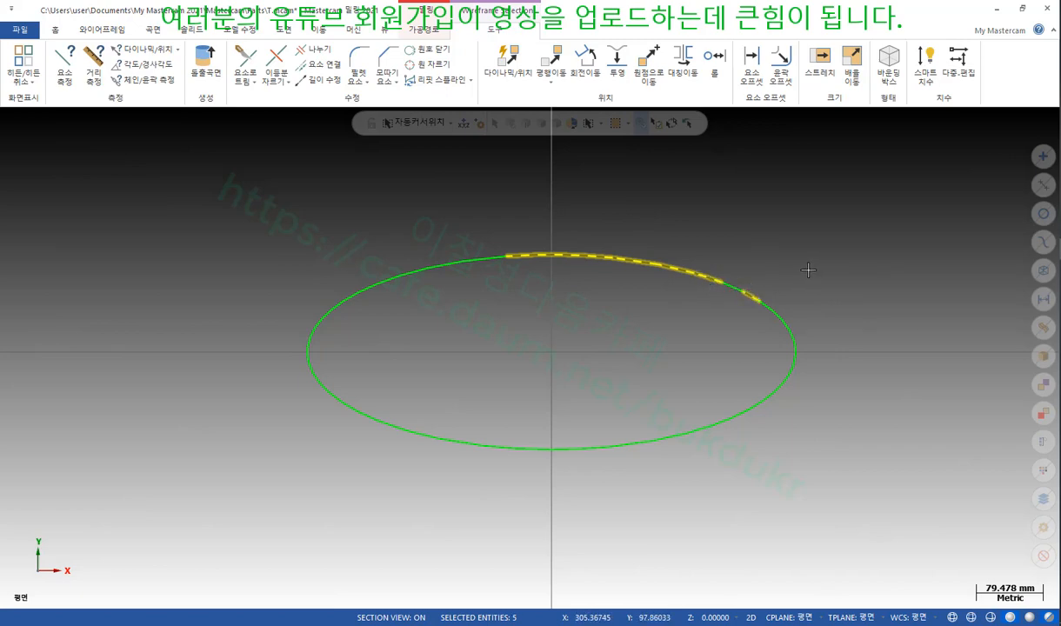
pyautogui.press('Escape')
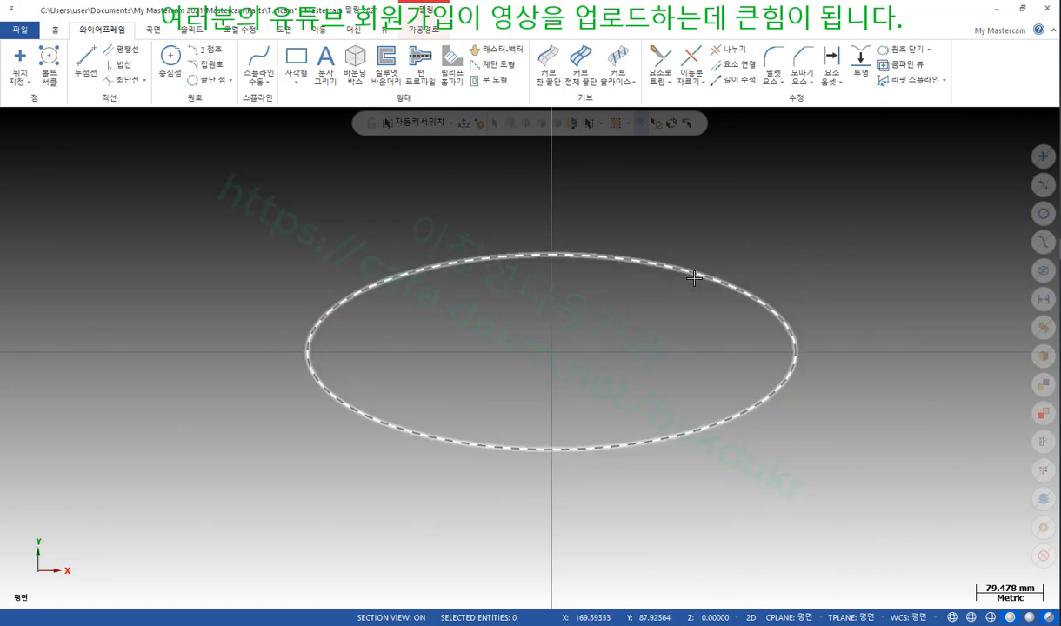
# Step: Start breaking the whole ellipse into many pieces and preview its division by a count of 28
pyautogui.click(702, 86)
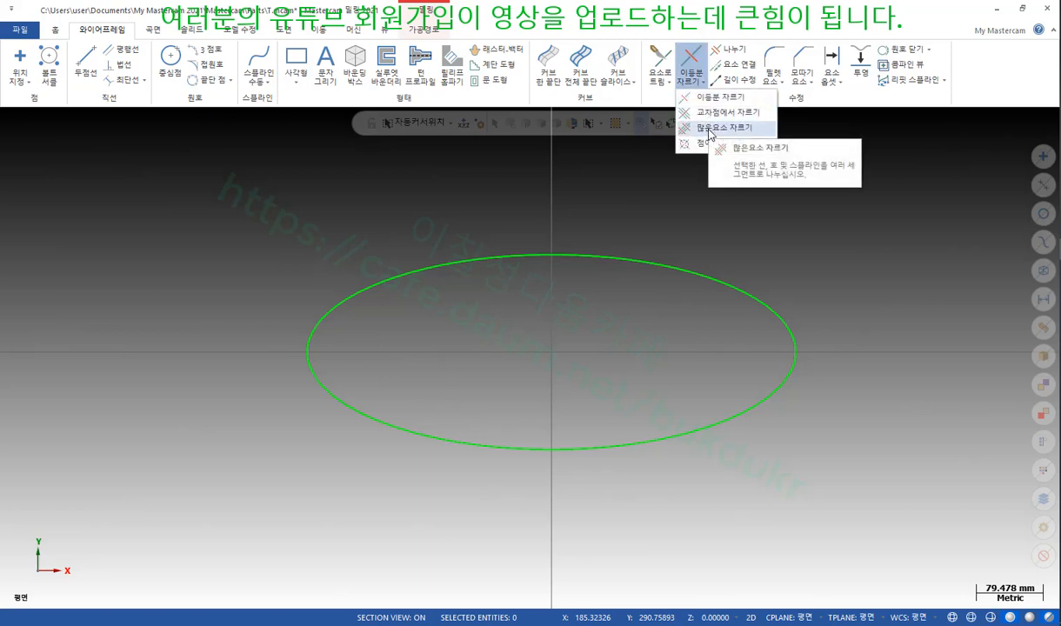
pyautogui.click(710, 130)
pyautogui.click(654, 261)
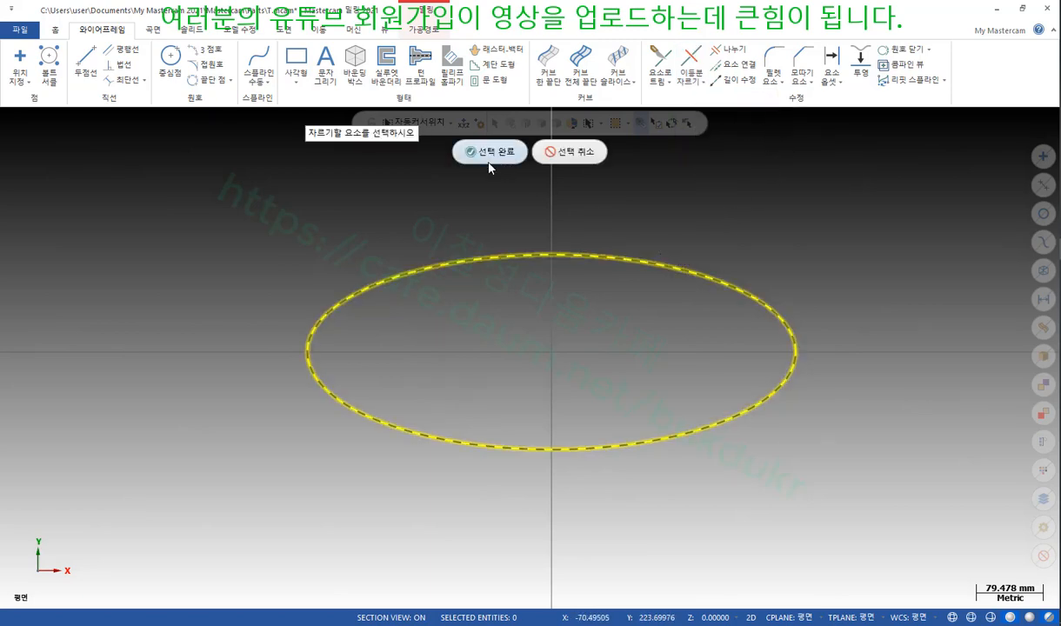
pyautogui.click(487, 154)
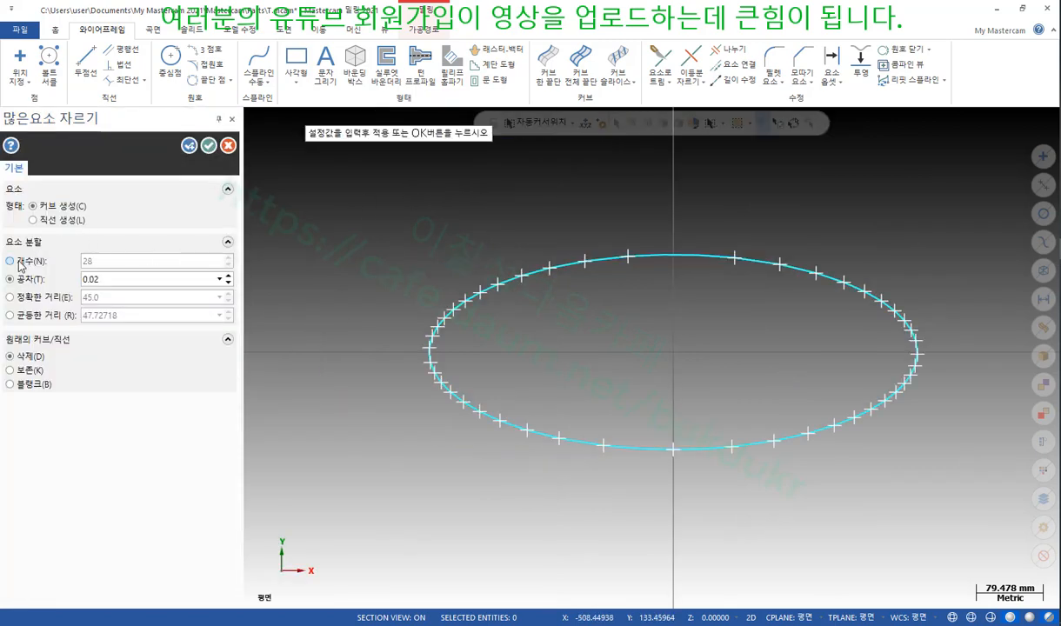
pyautogui.click(19, 263)
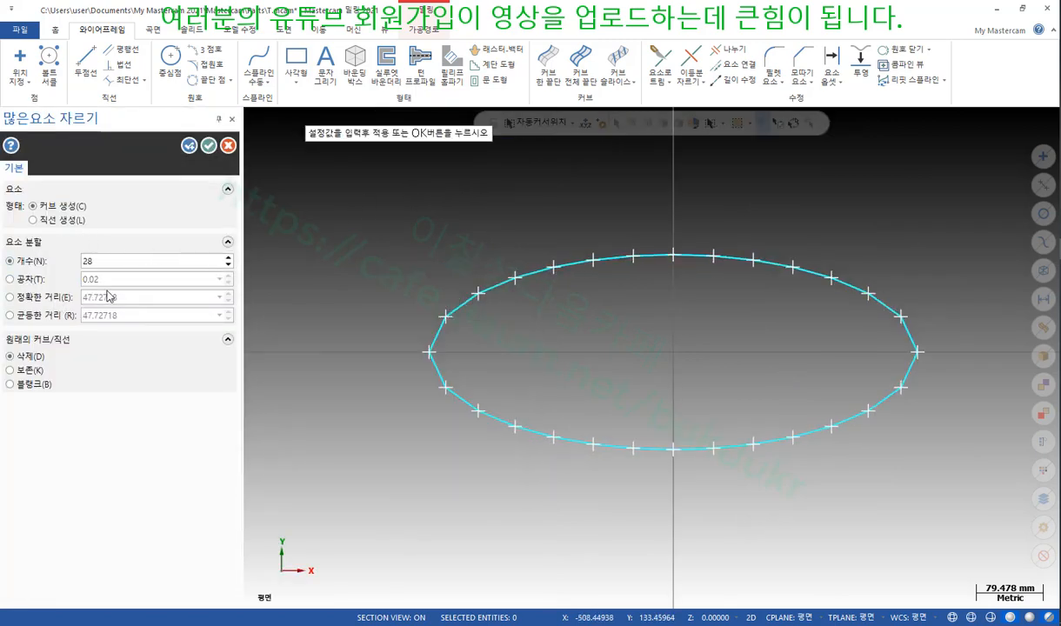
pyautogui.scroll(2, 840, 413)
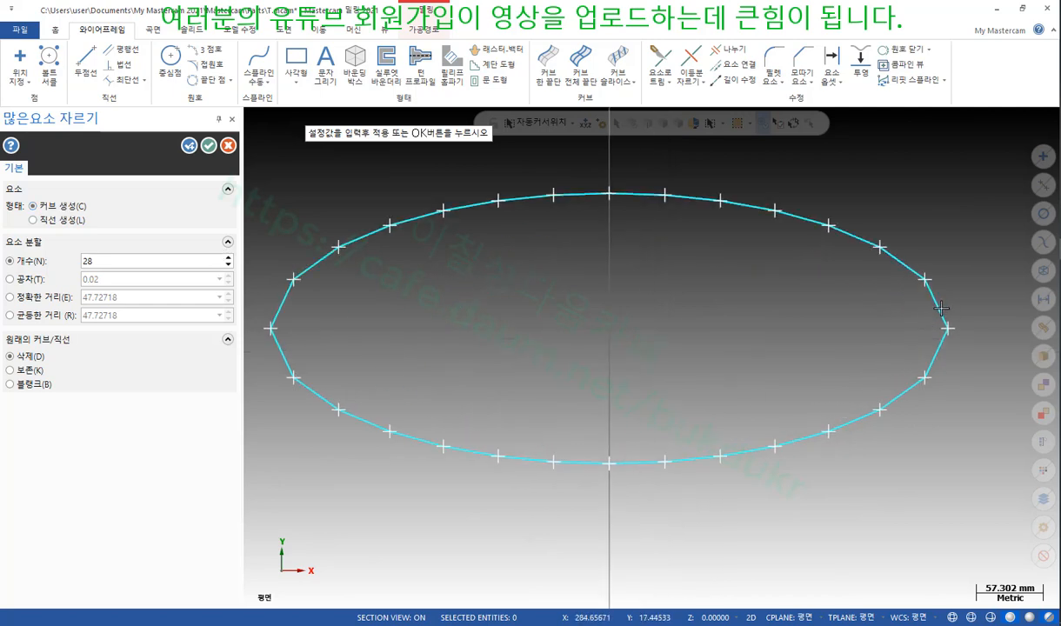
# Step: Compare the ellipse's division preview by exact distance 47.72718 with the division by a count of 28
pyautogui.click(31, 297)
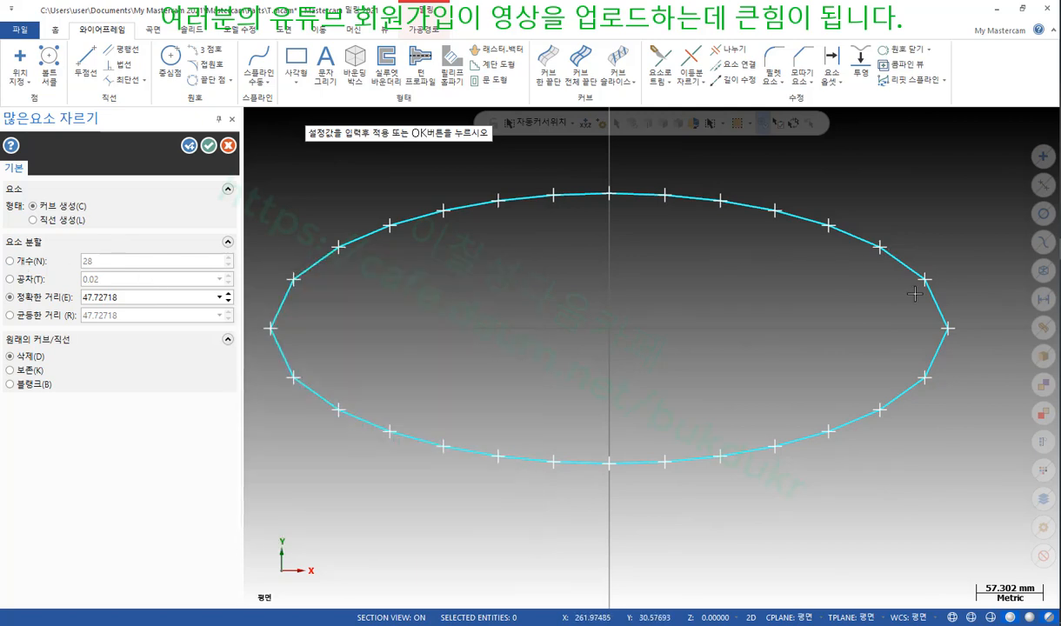
pyautogui.click(24, 263)
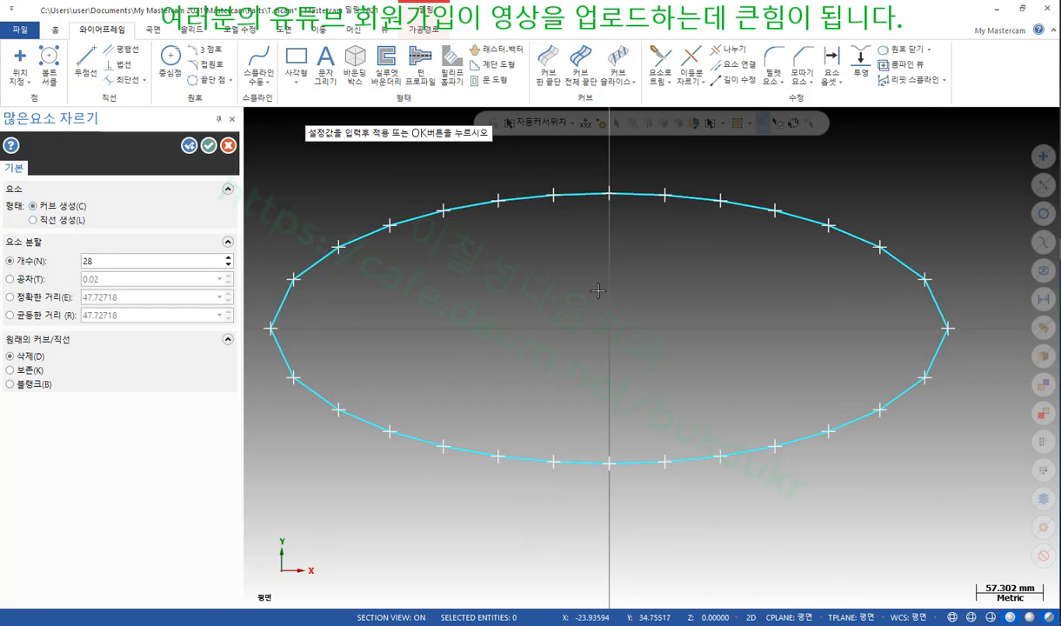
pyautogui.scroll(-1, 661, 318)
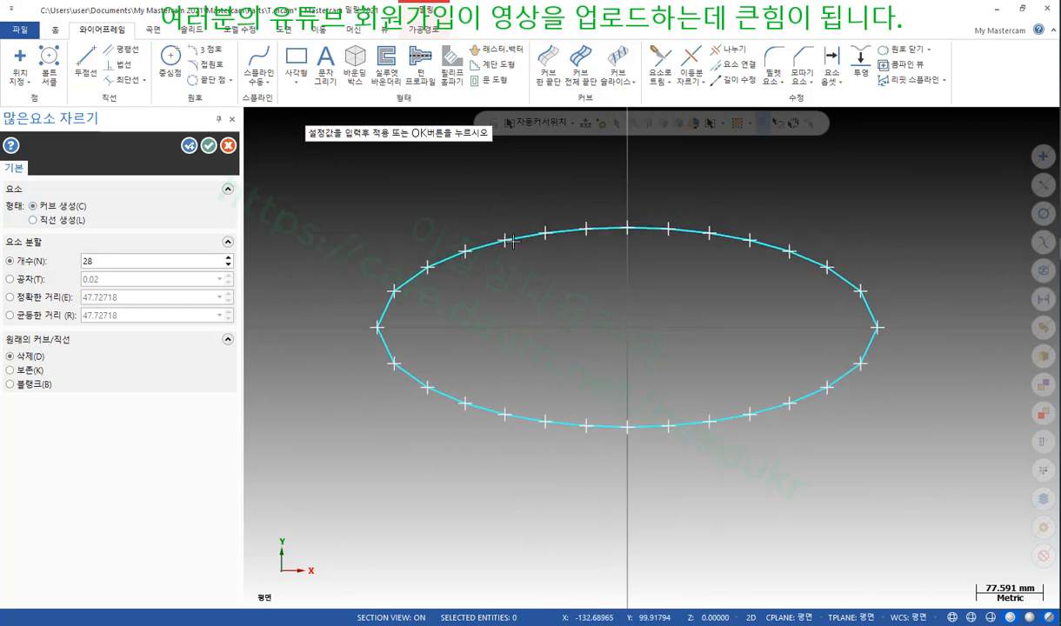
pyautogui.click(25, 297)
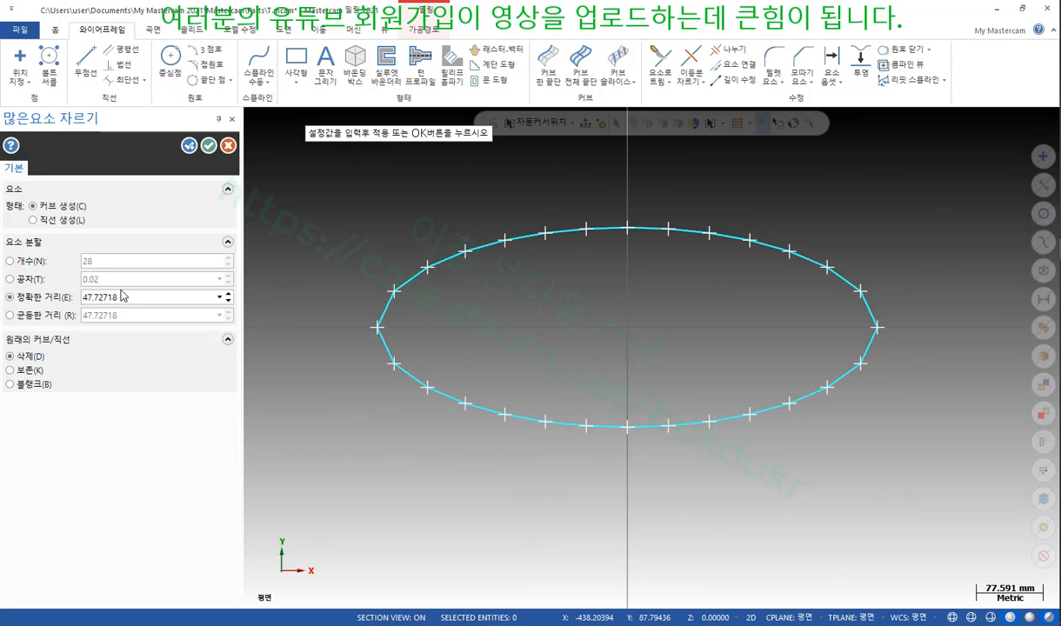
# Step: Preview line pieces at 0.02 tolerance, then break the ellipse into curve pieces at that tolerance, deleting the original curve
pyautogui.click(33, 277)
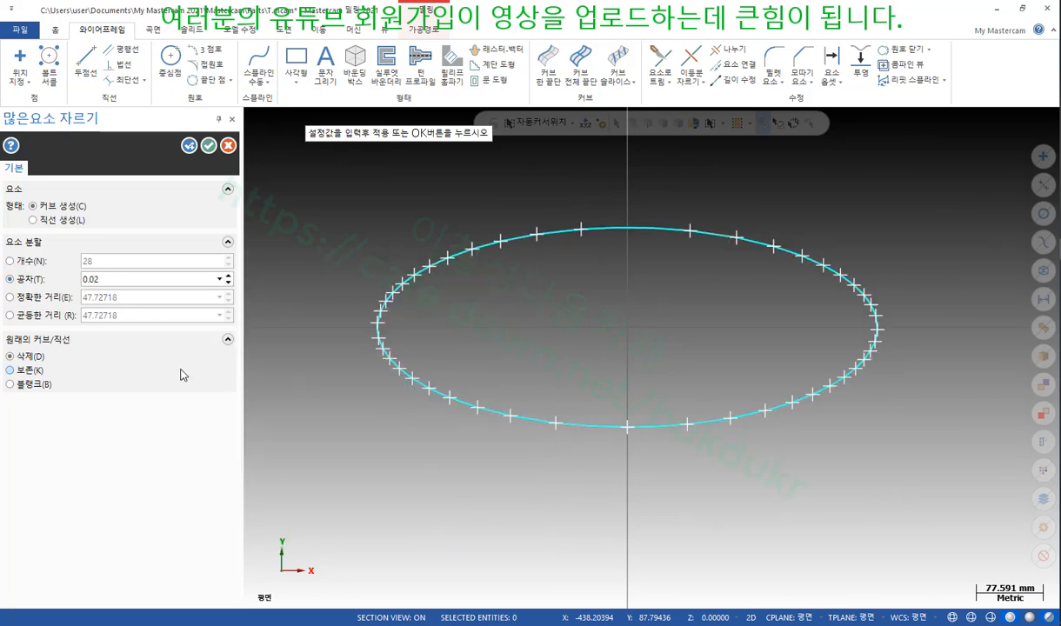
pyautogui.click(60, 222)
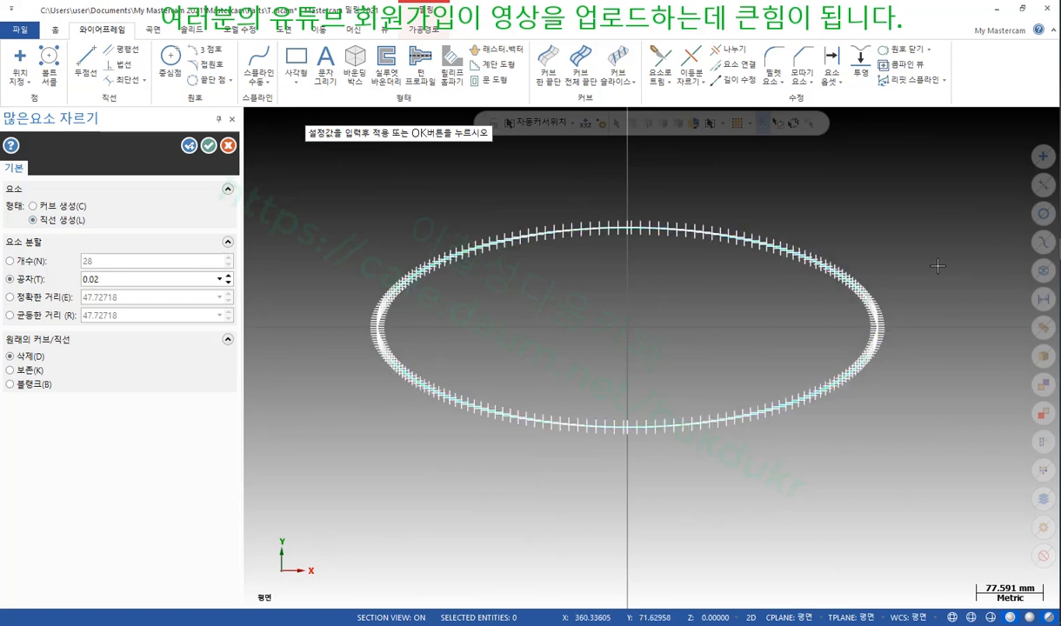
pyautogui.scroll(10, 896, 304)
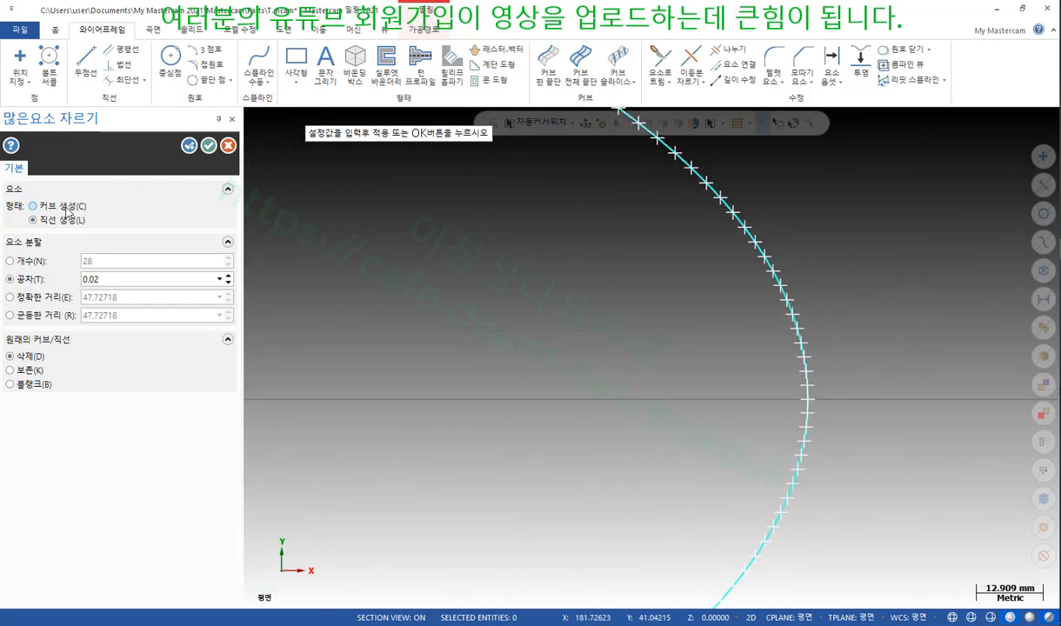
pyautogui.click(33, 206)
pyautogui.scroll(-2, 981, 386)
pyautogui.scroll(-4, 982, 386)
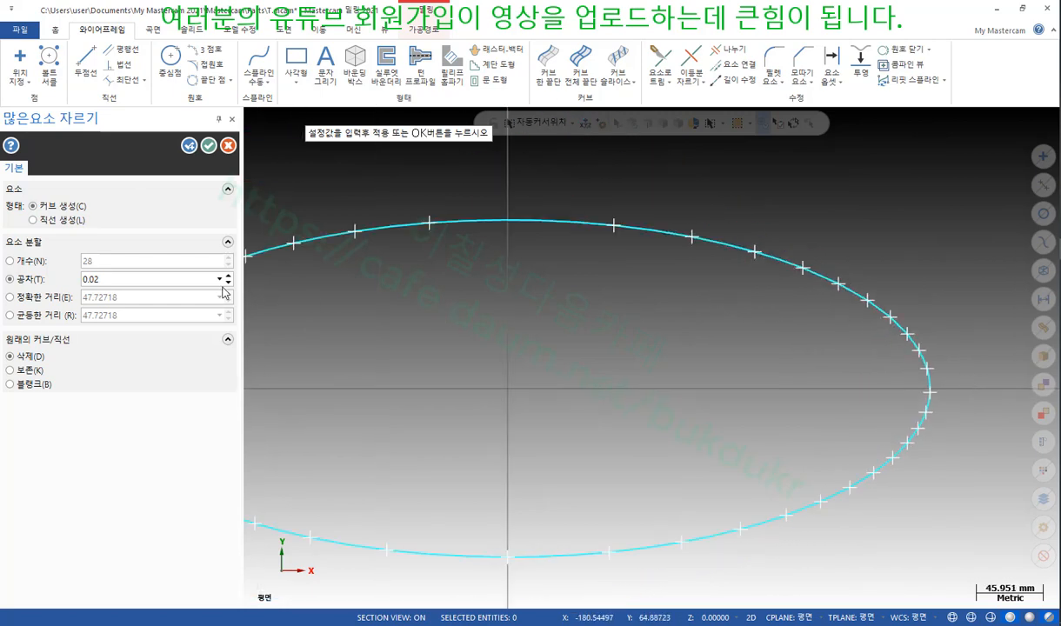
pyautogui.click(209, 146)
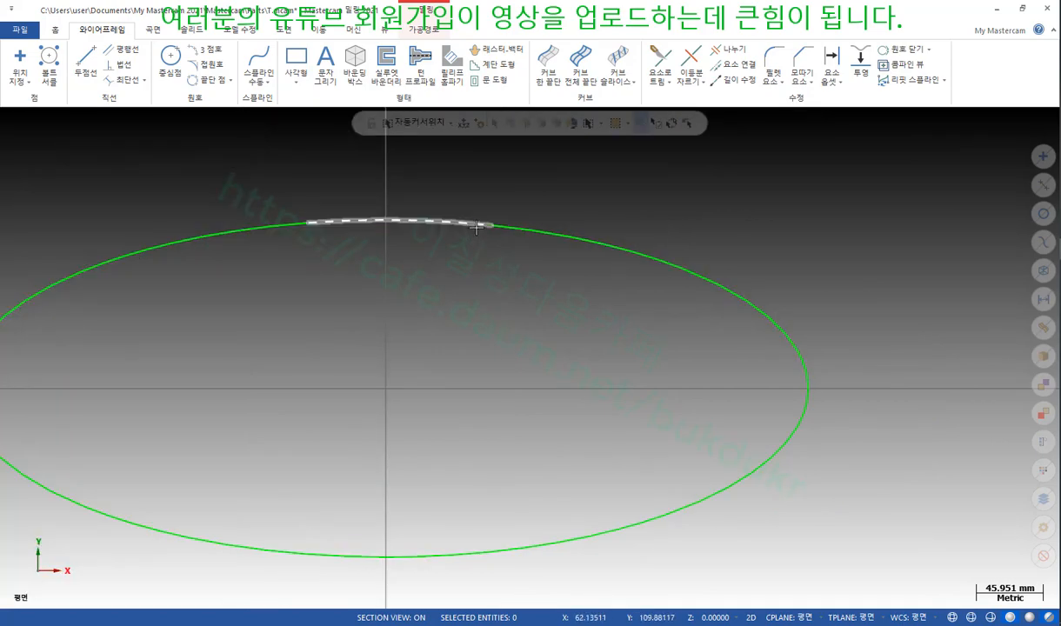
# Step: Analyze the properties of the newly created arc at the ellipse's top centre and close the results
pyautogui.click(453, 223)
pyautogui.press('F4')
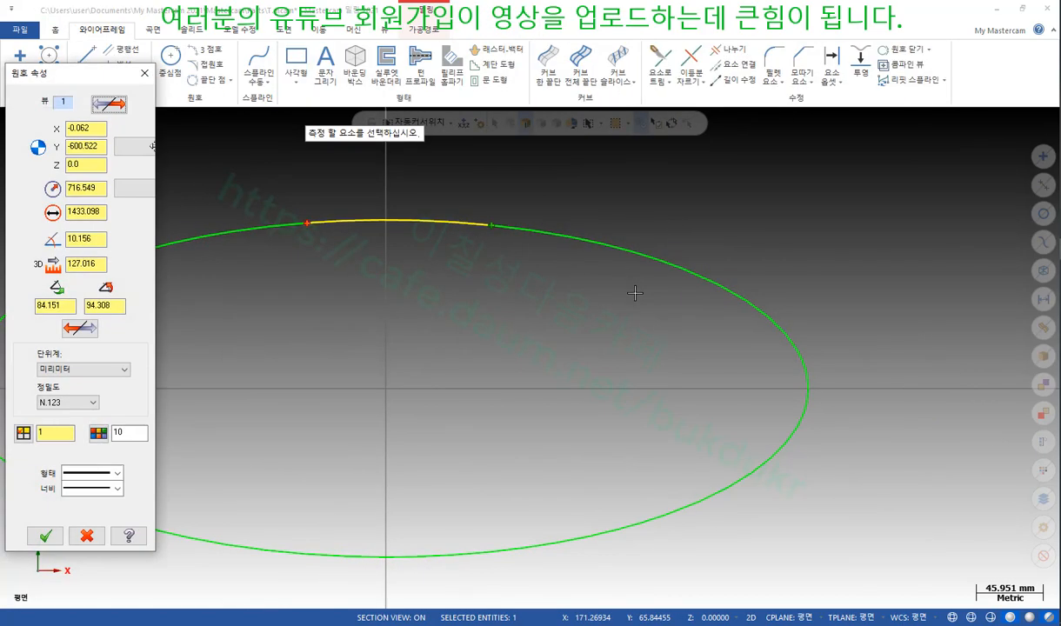
pyautogui.click(144, 73)
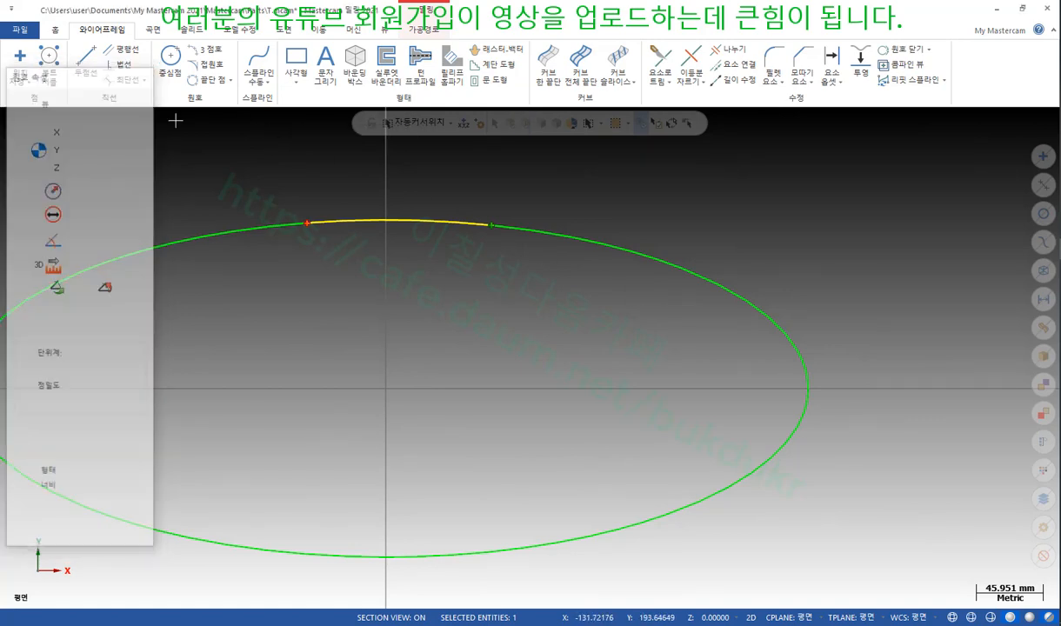
pyautogui.scroll(-1, 761, 325)
pyautogui.scroll(-6, 711, 283)
pyautogui.scroll(5, 487, 366)
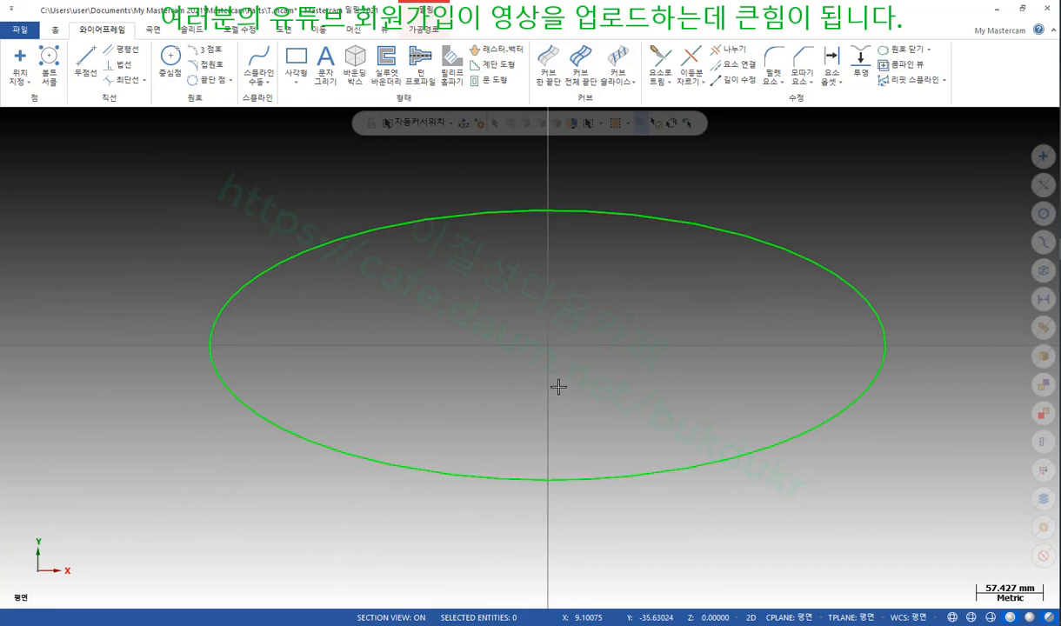
pyautogui.click(943, 81)
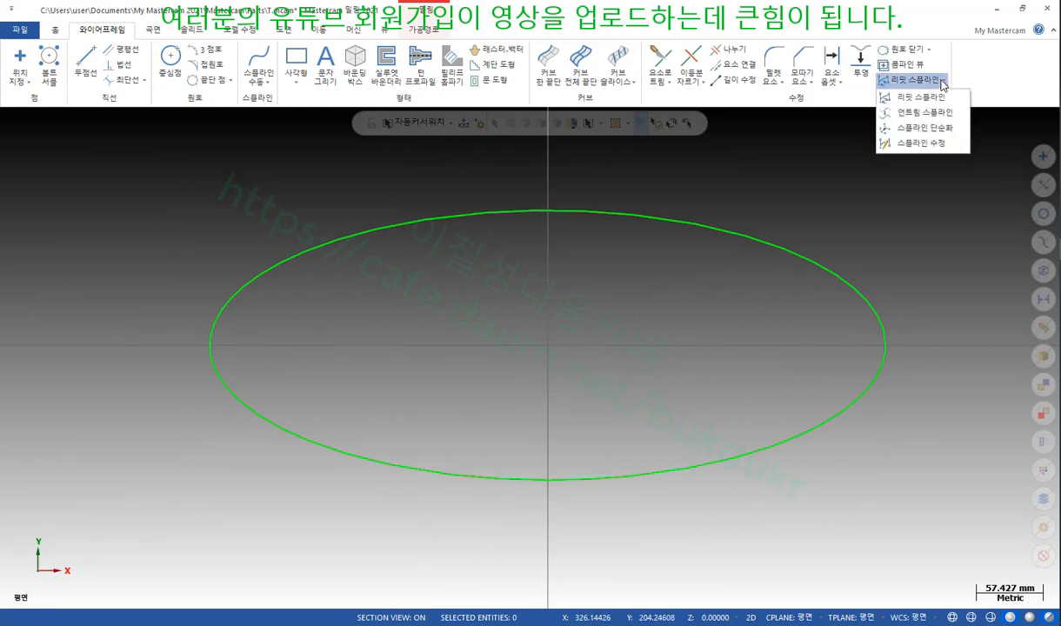
pyautogui.click(839, 158)
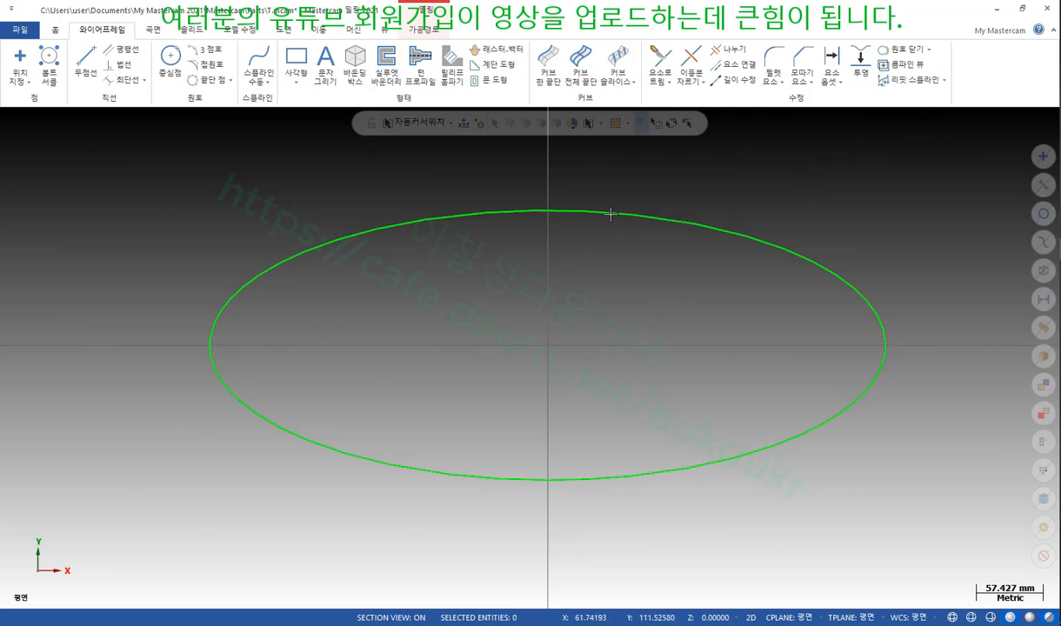
pyautogui.scroll(-5, 812, 187)
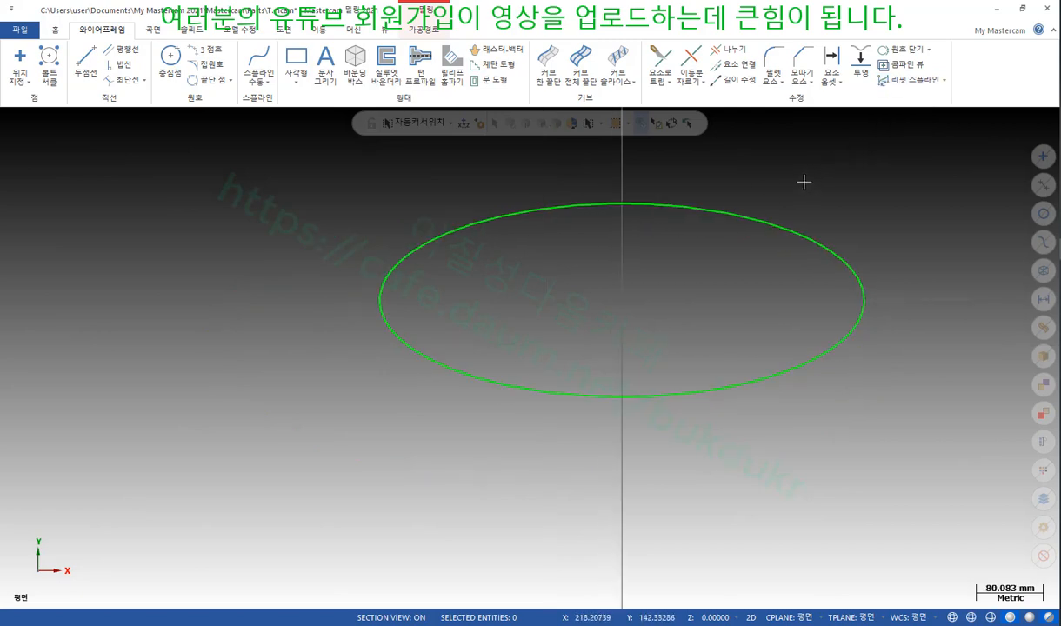
pyautogui.scroll(4, 767, 141)
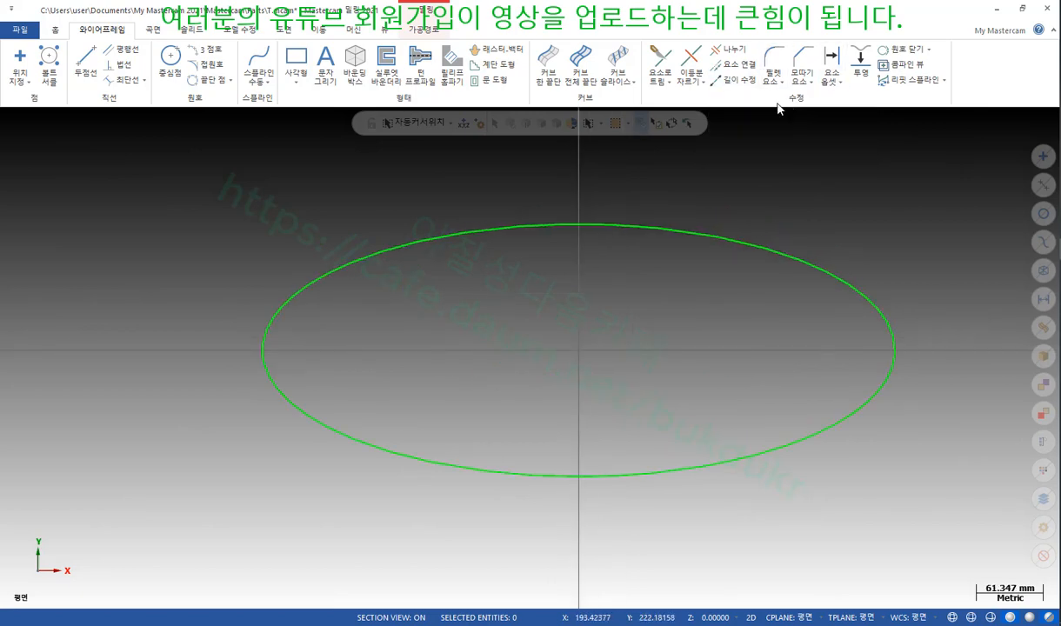
pyautogui.click(701, 84)
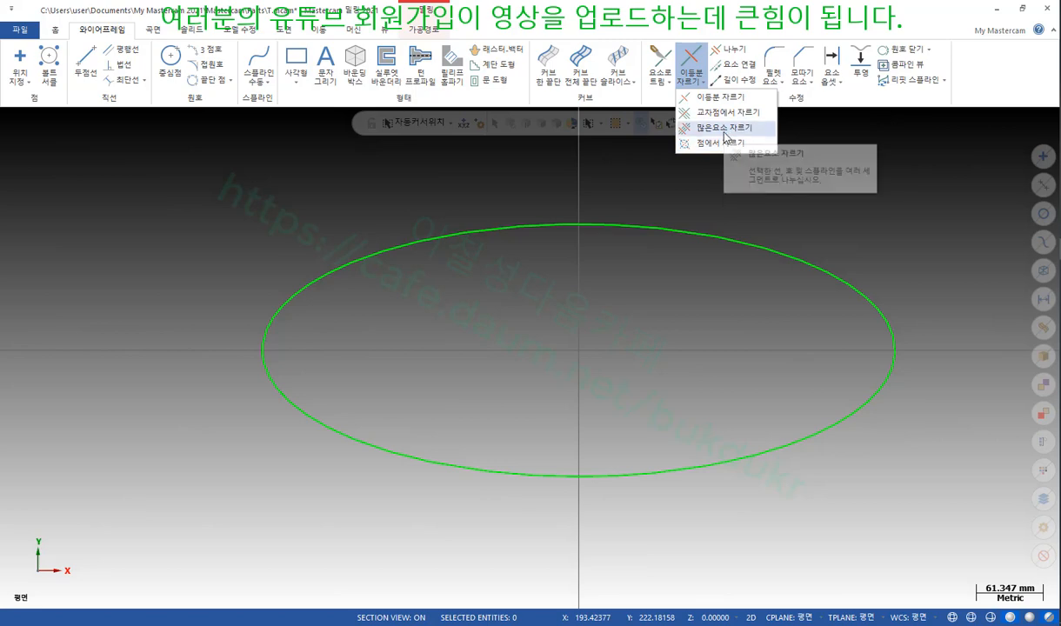
pyautogui.click(607, 173)
pyautogui.scroll(-5, 694, 232)
pyautogui.scroll(3, 832, 207)
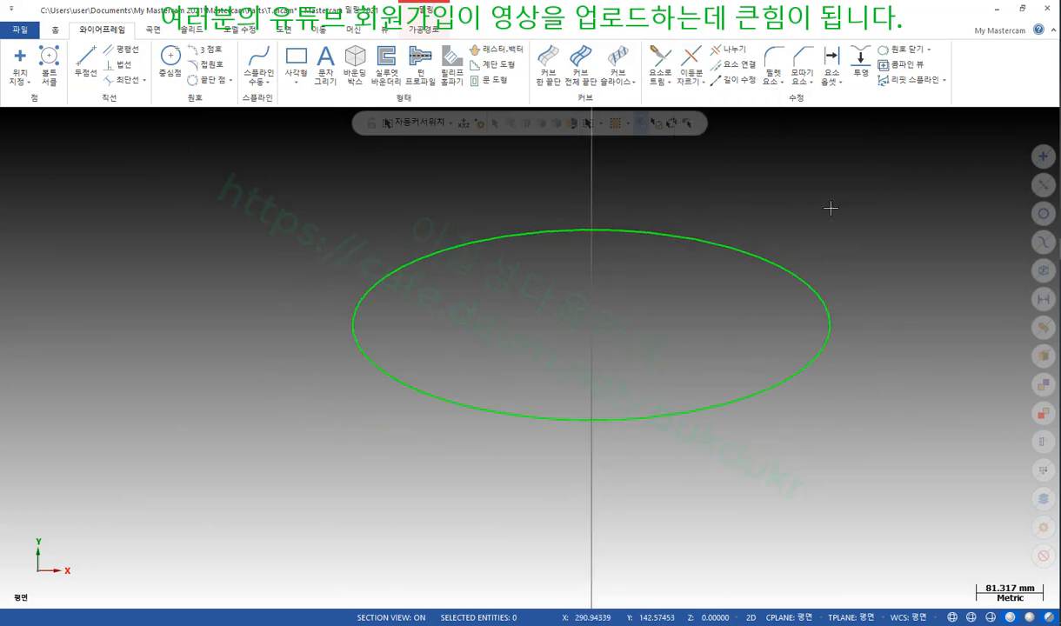
pyautogui.scroll(-5, 514, 200)
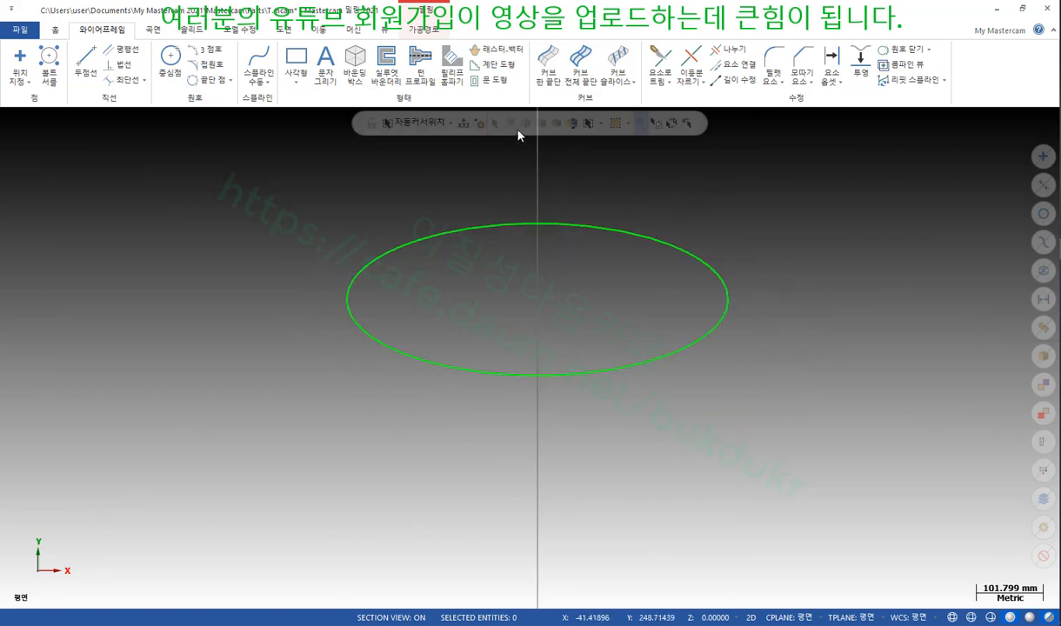
# Step: Draw a manual S-shaped spline through four points below the ellipse
pyautogui.click(261, 59)
pyautogui.click(393, 421)
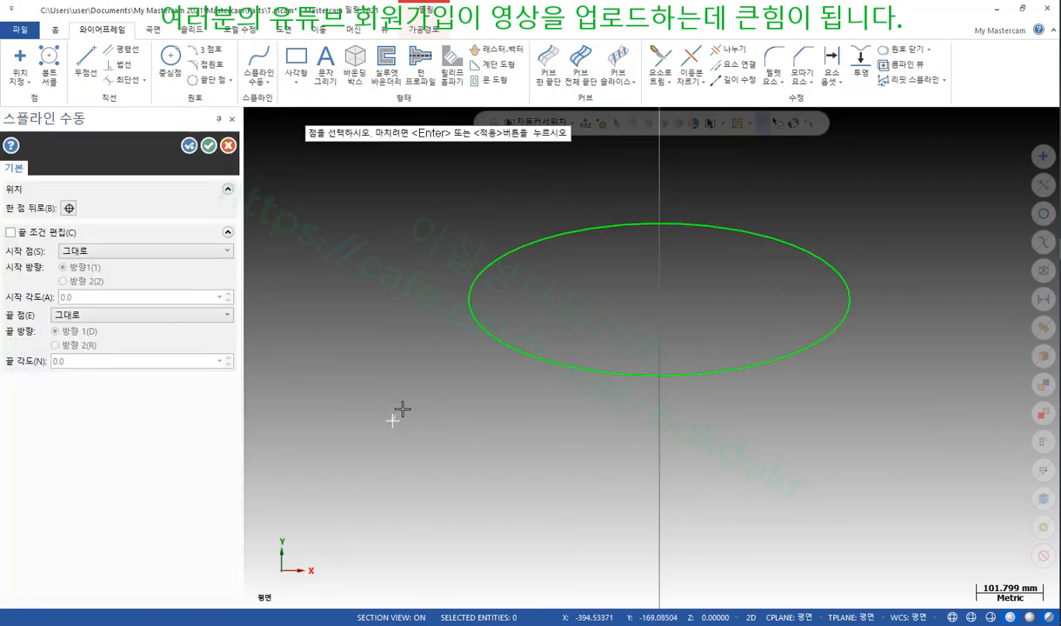
pyautogui.click(501, 398)
pyautogui.click(696, 533)
pyautogui.doubleClick(901, 404)
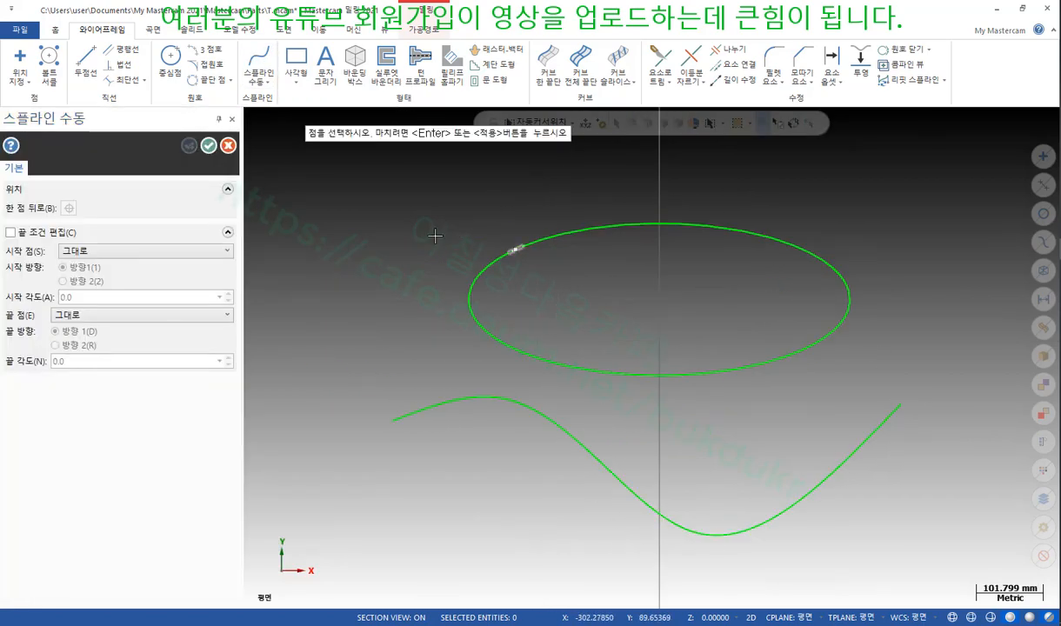
pyautogui.click(208, 146)
# Step: Break the spline below the ellipse into many curve pieces using the 0.02 tolerance, deleting the original spline
pyautogui.scroll(-2, 378, 190)
pyautogui.scroll(3, 472, 481)
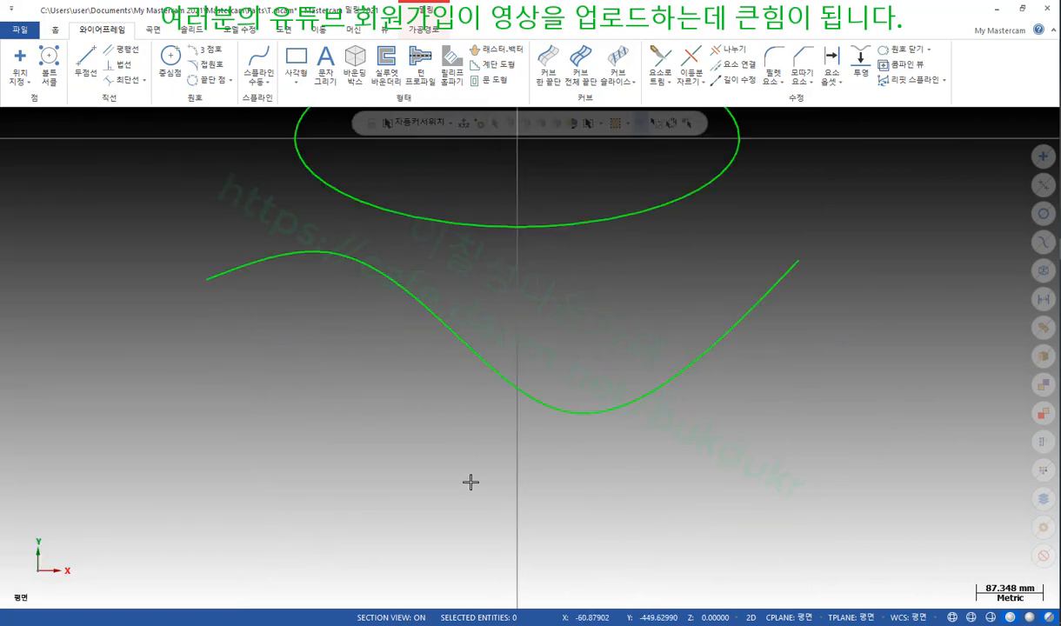
pyautogui.click(443, 325)
pyautogui.scroll(-1, 635, 401)
pyautogui.scroll(1, 470, 274)
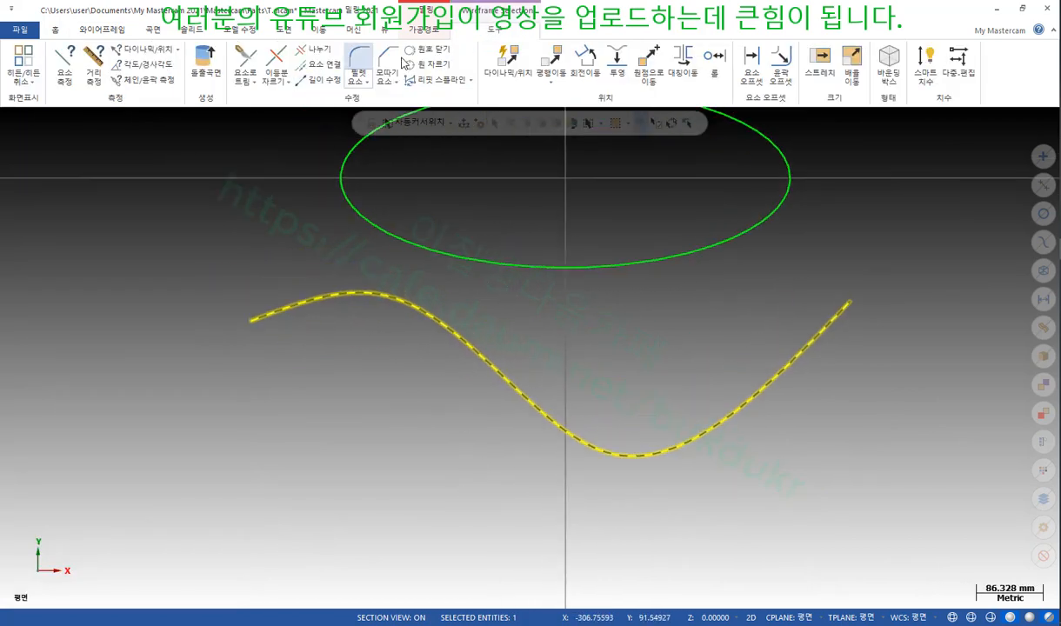
pyautogui.click(120, 33)
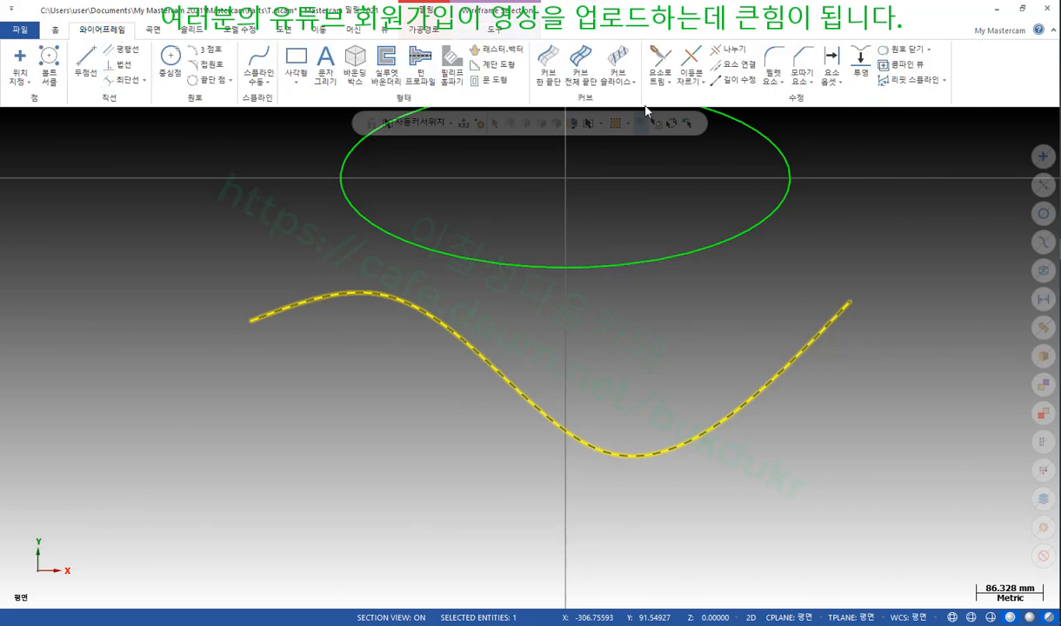
pyautogui.click(703, 82)
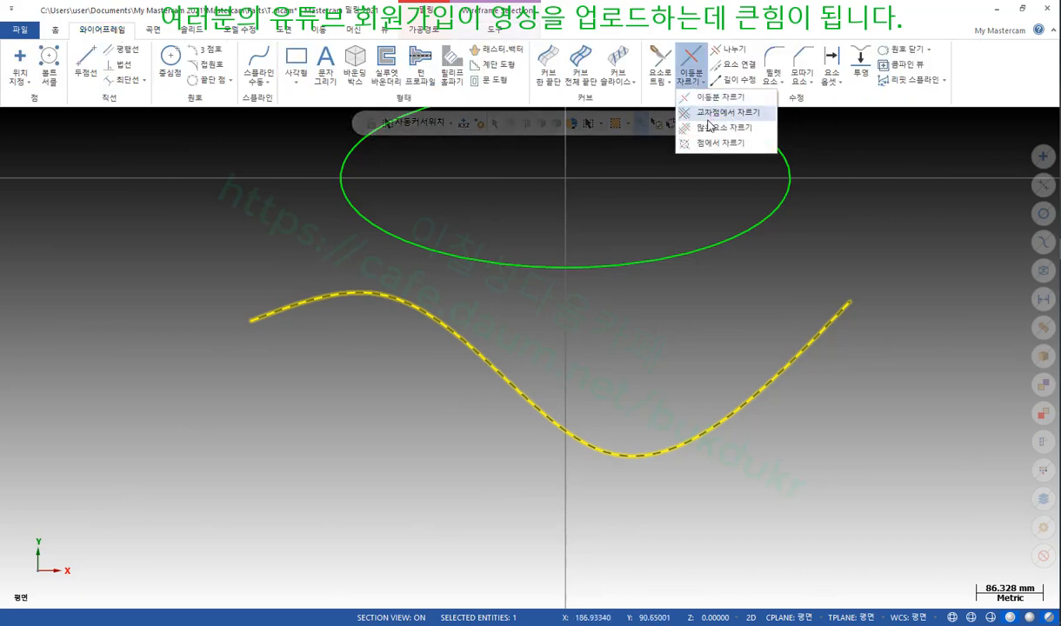
pyautogui.click(706, 127)
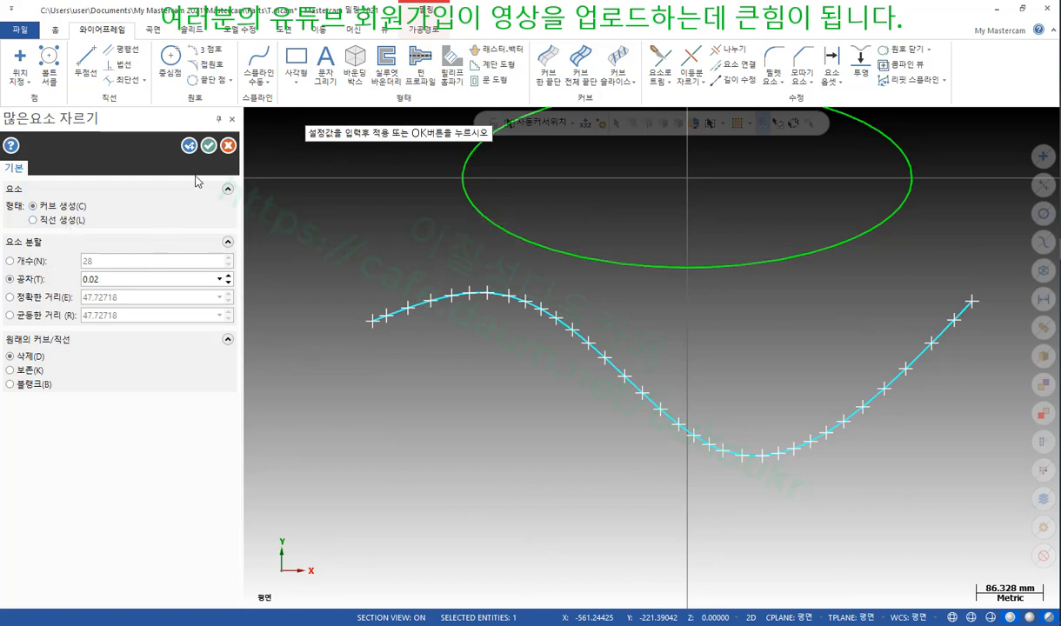
pyautogui.click(209, 146)
pyautogui.scroll(2, 481, 348)
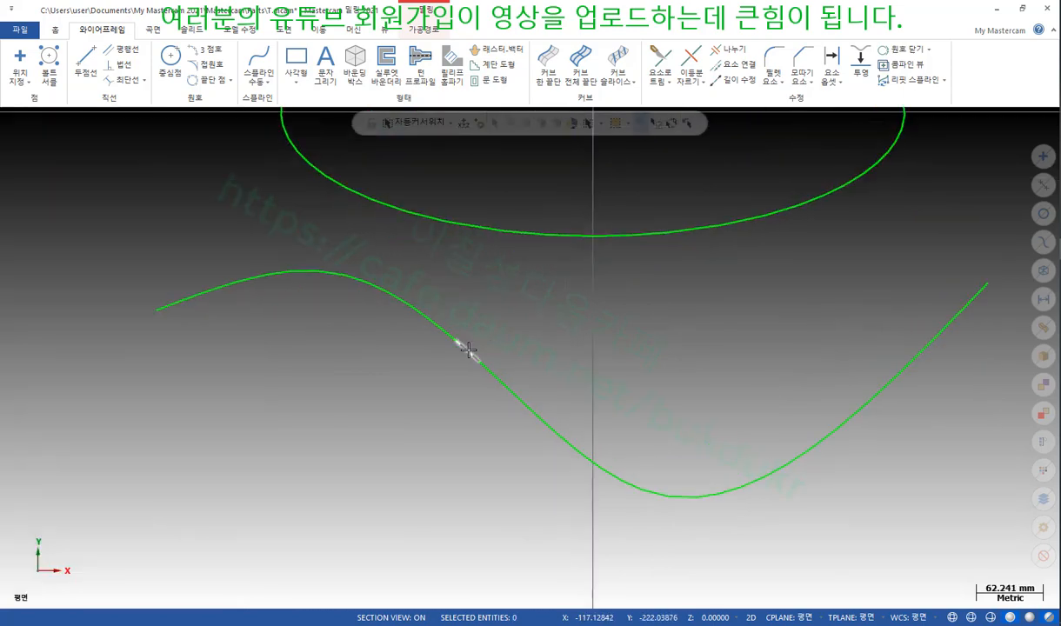
# Step: Analyze the properties of the short arc piece on the spline's falling middle section and close the results
pyautogui.click(466, 349)
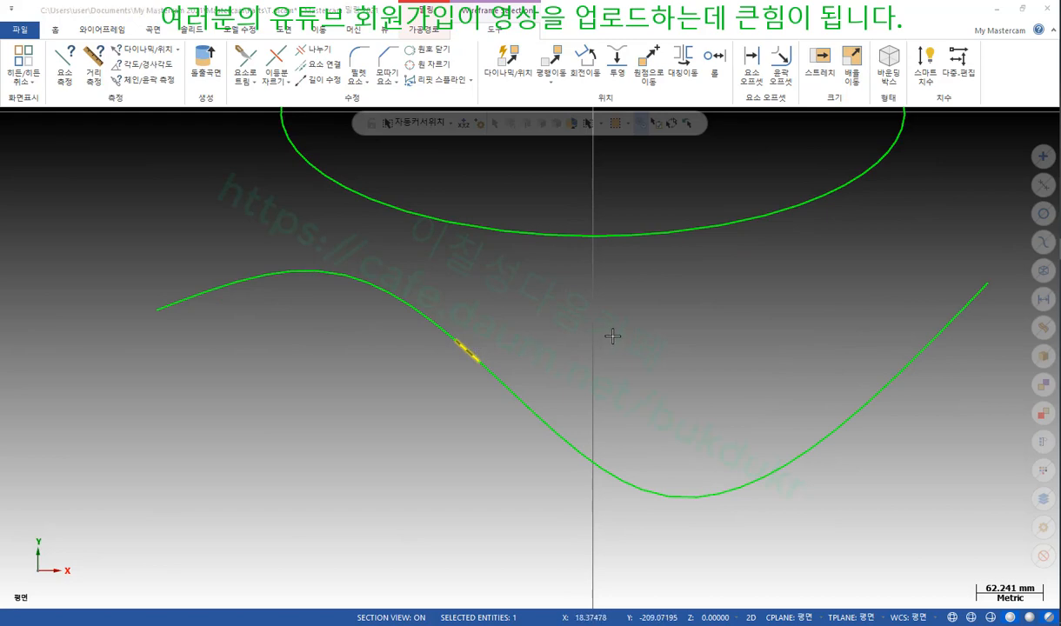
pyautogui.press('F4')
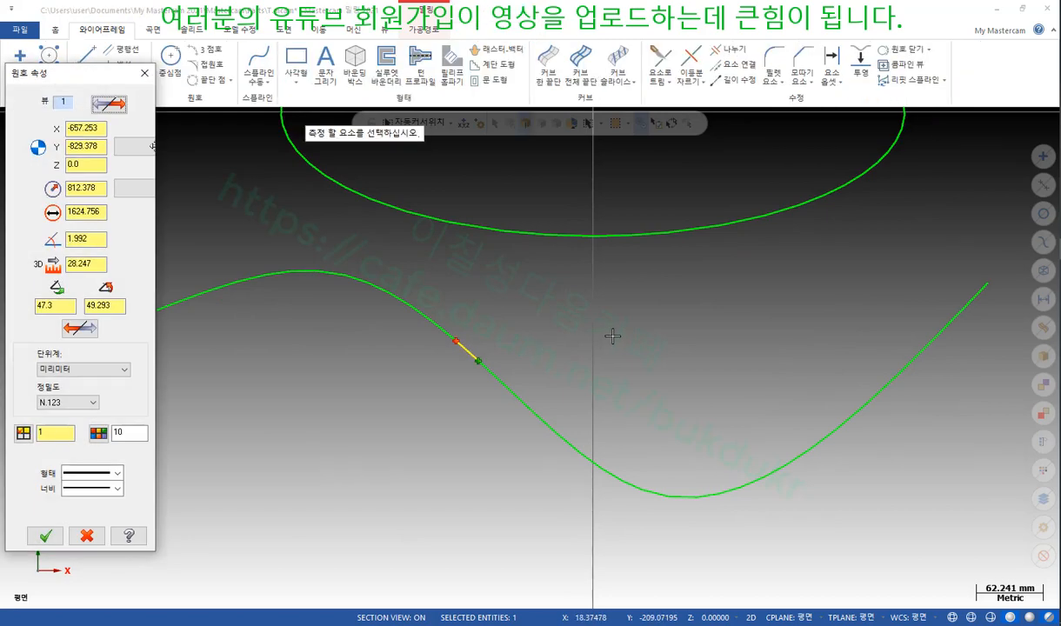
pyautogui.press('Escape')
pyautogui.scroll(-3, 550, 365)
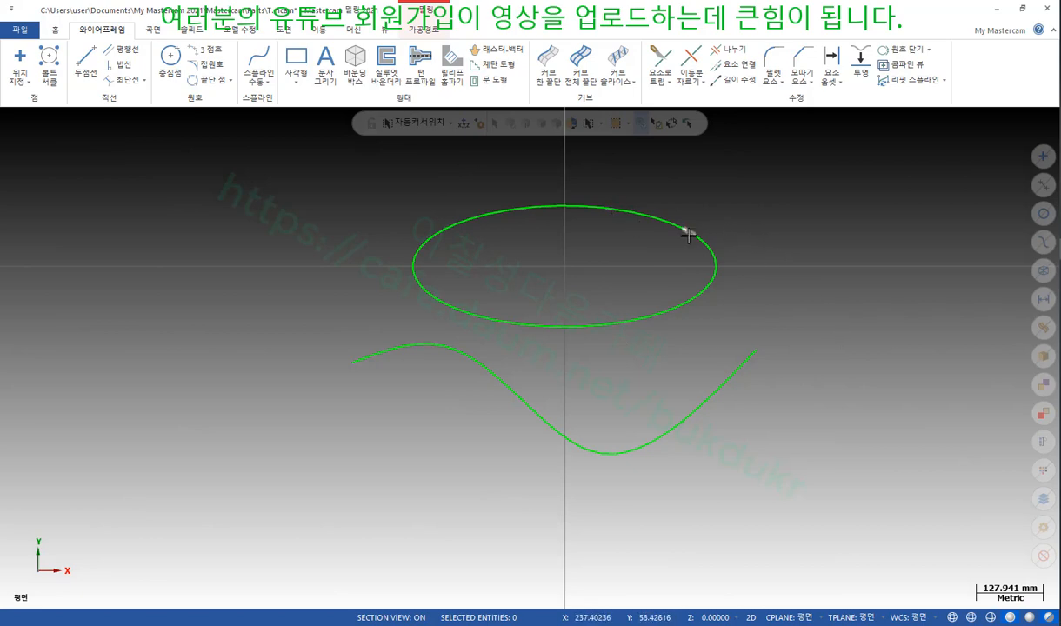
# Step: Switch to the Mastercam manual PDF in Acrobat and review the break-many-pieces section on types, segment options and original curve handling
pyautogui.hotkey('alt', 'Tab')
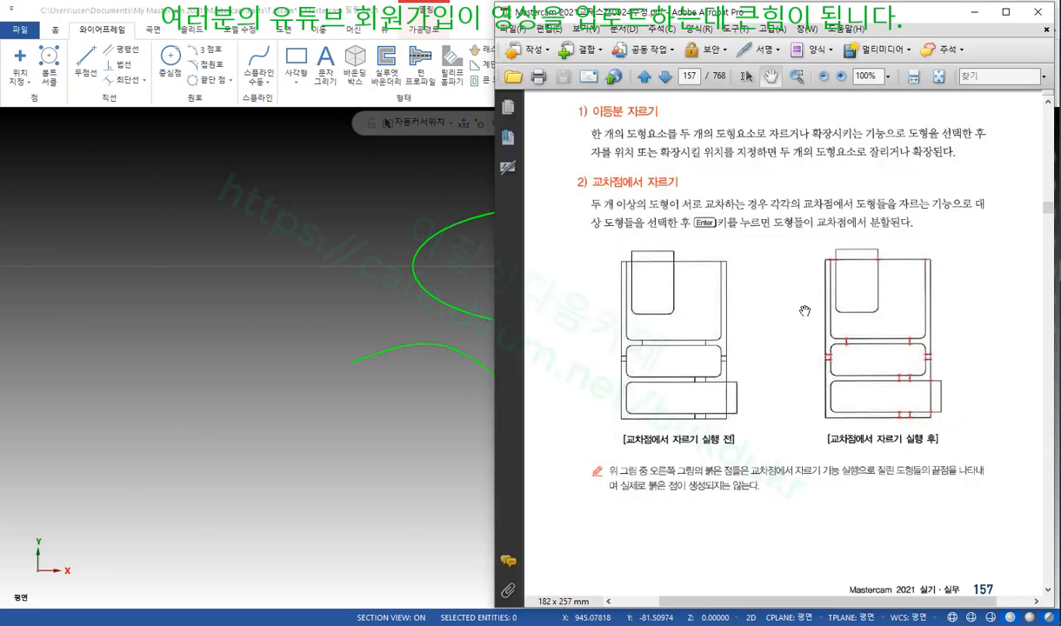
pyautogui.scroll(-10, 797, 348)
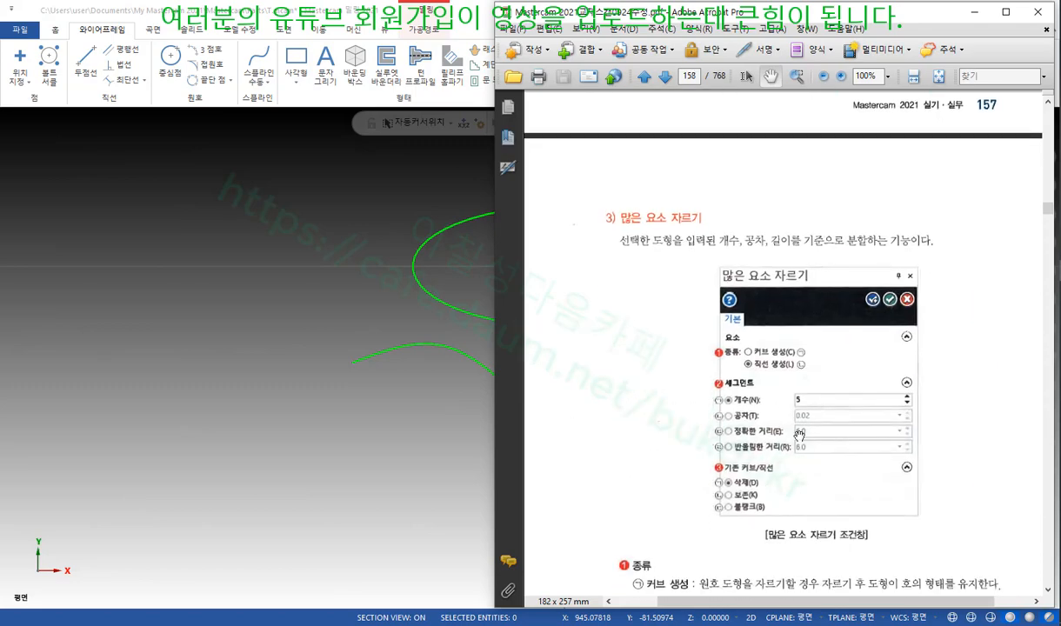
pyautogui.moveTo(775, 314); pyautogui.dragTo(788, 389)
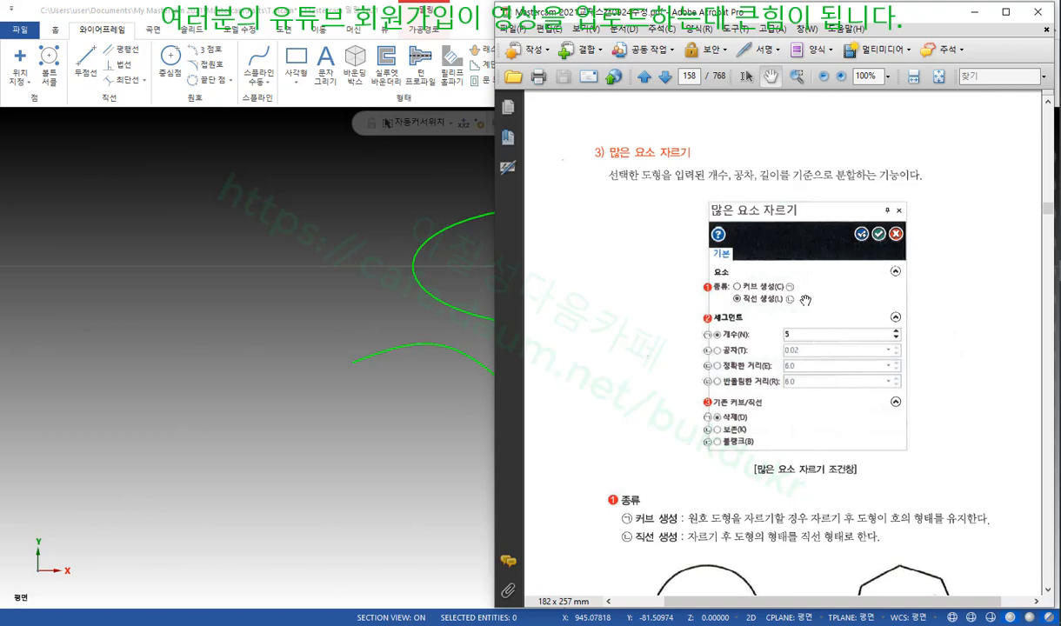
pyautogui.scroll(-2, 806, 238)
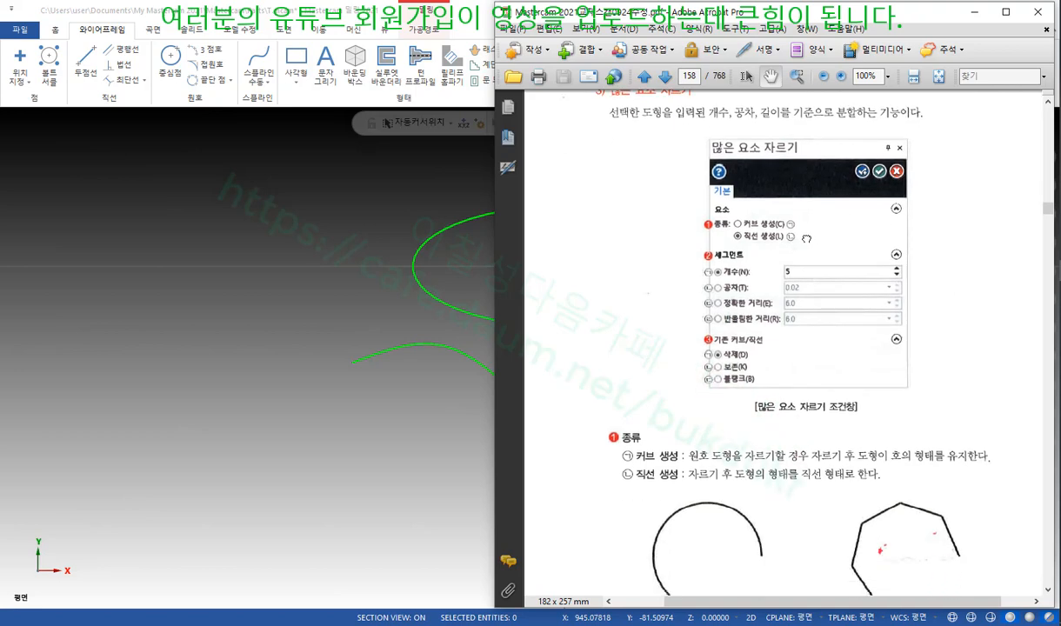
pyautogui.scroll(-2, 754, 327)
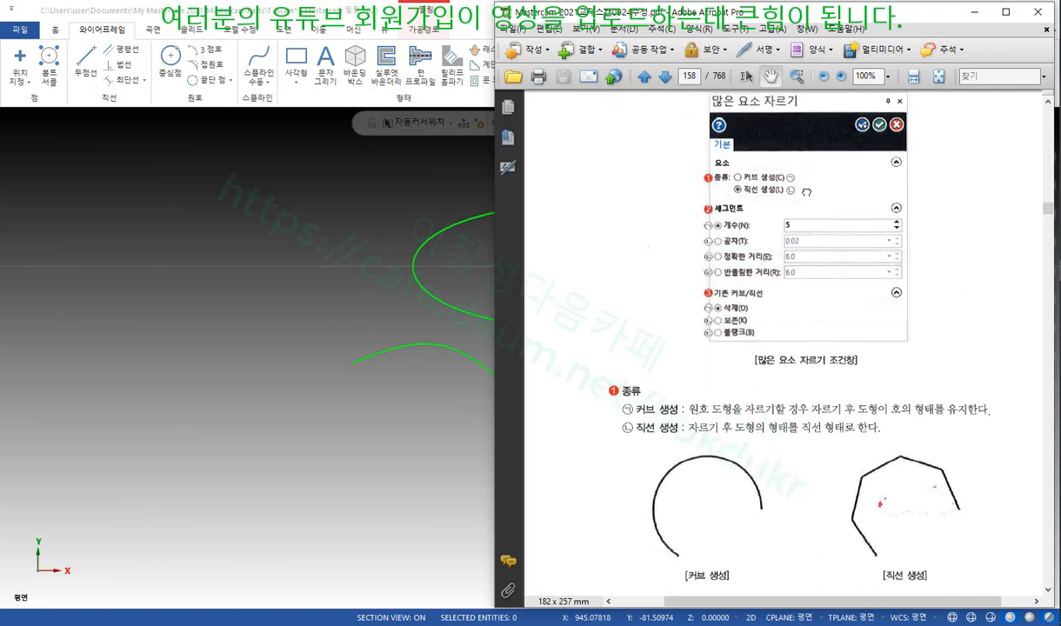
pyautogui.scroll(-5, 818, 298)
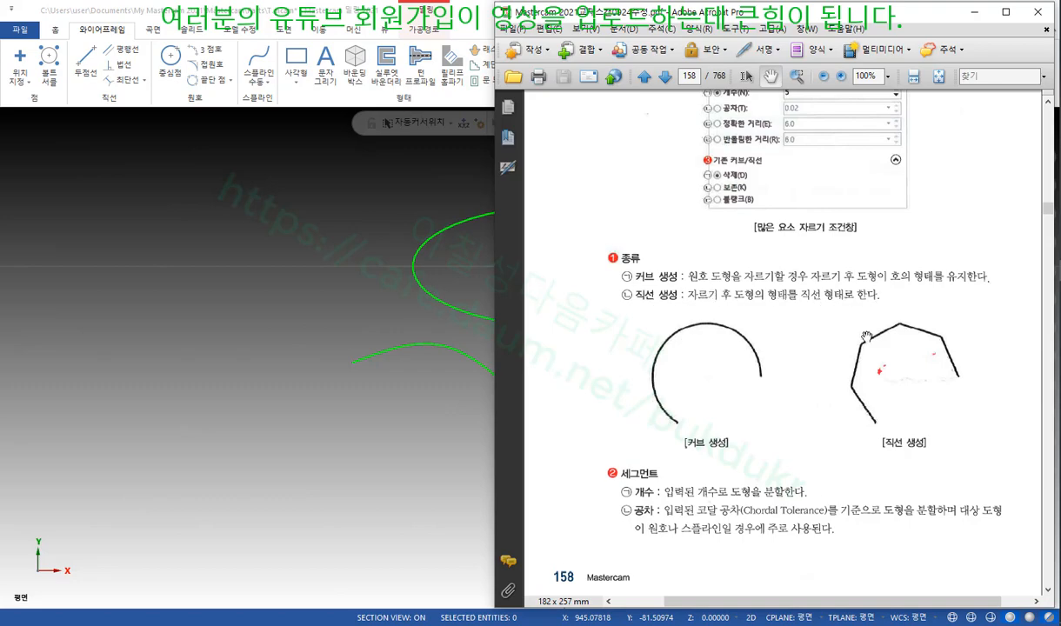
pyautogui.scroll(-2, 825, 369)
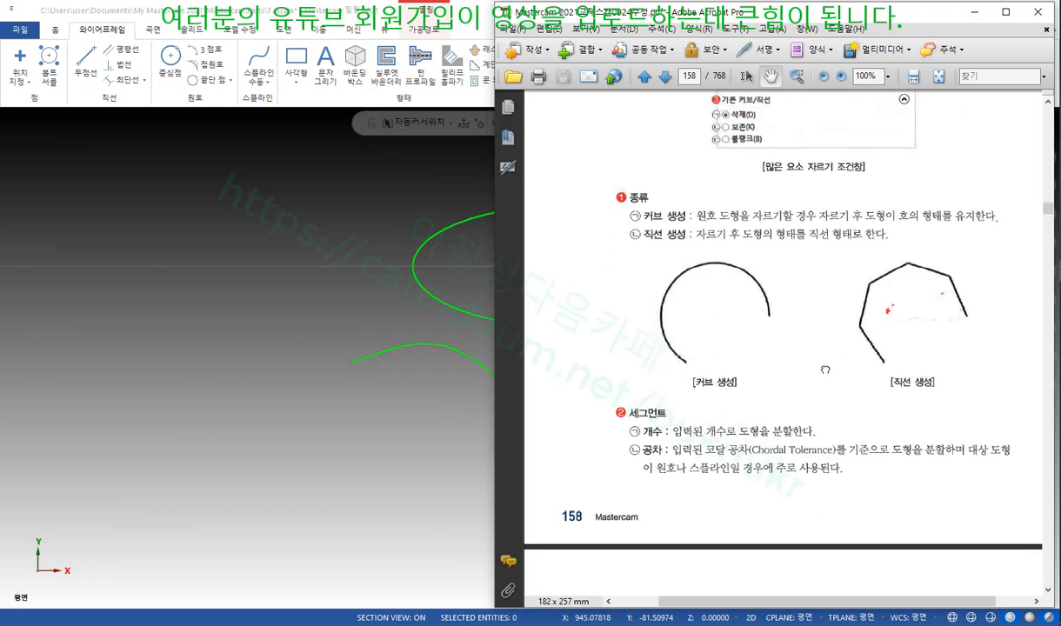
pyautogui.scroll(-3, 825, 369)
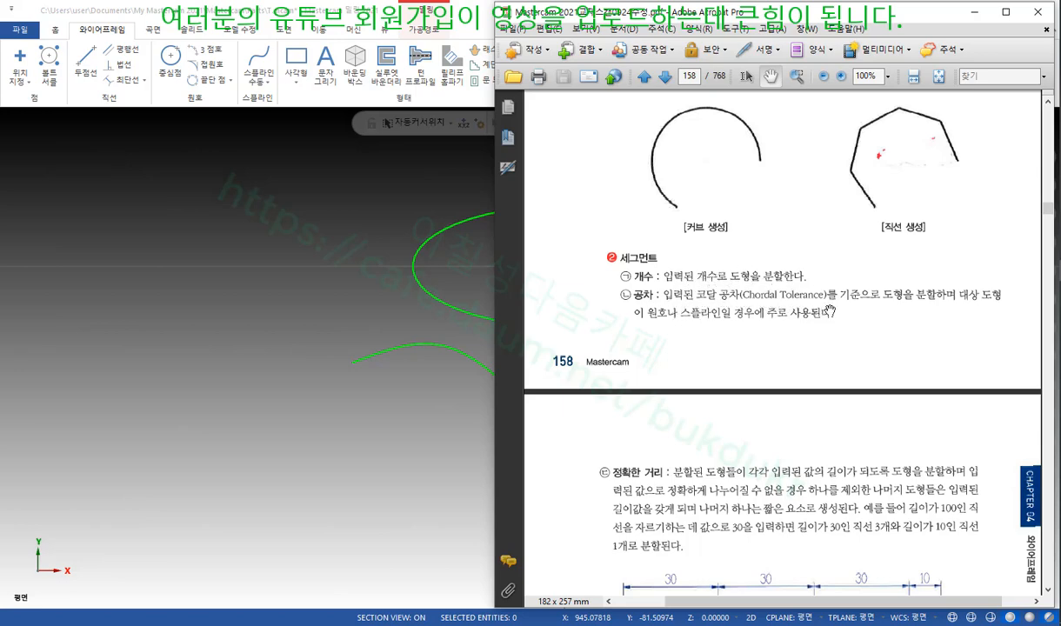
pyautogui.scroll(-2, 793, 295)
pyautogui.moveTo(826, 203); pyautogui.dragTo(822, 190)
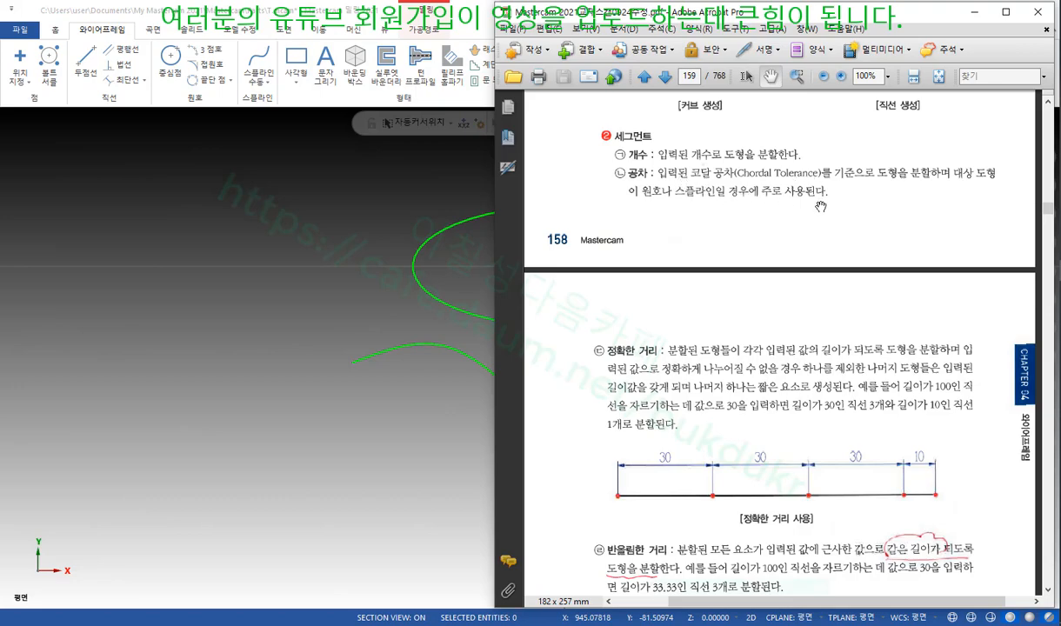
pyautogui.scroll(-3, 713, 383)
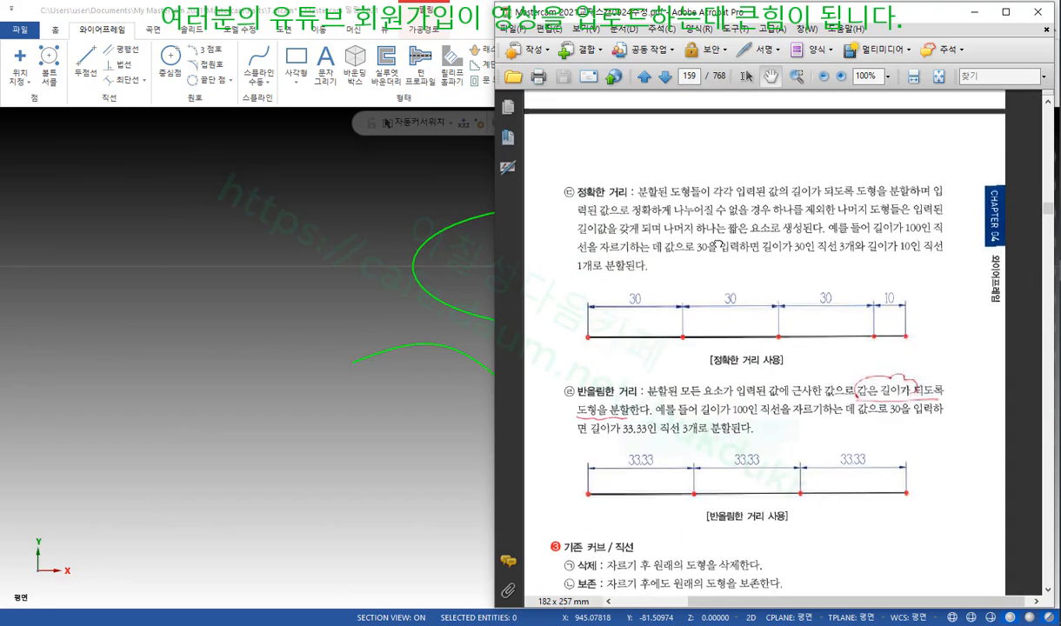
pyautogui.scroll(-3, 713, 357)
pyautogui.scroll(-1, 722, 324)
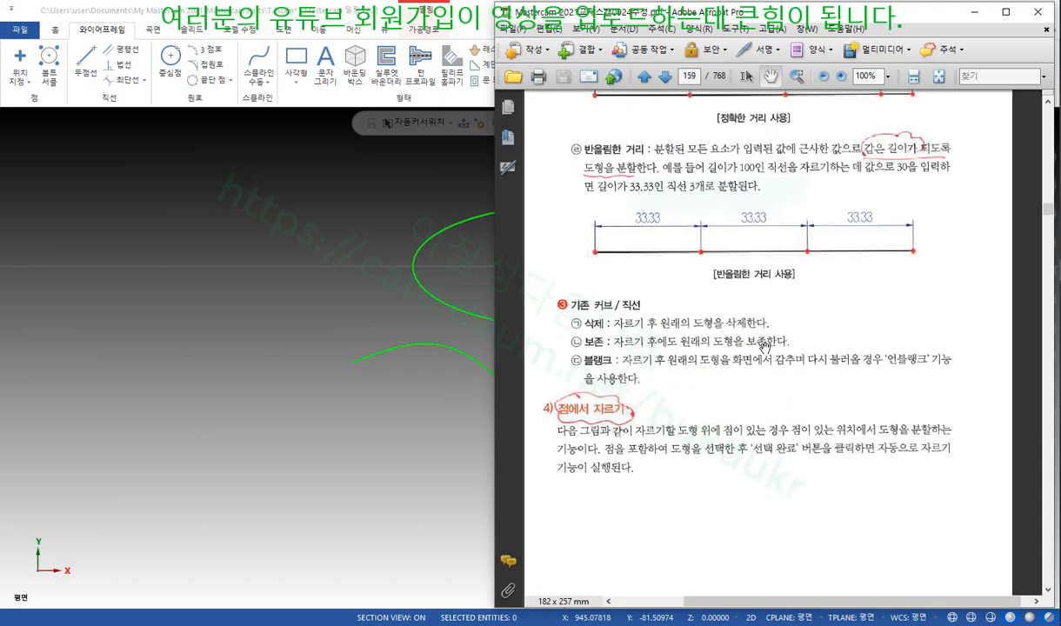
pyautogui.scroll(-1, 656, 349)
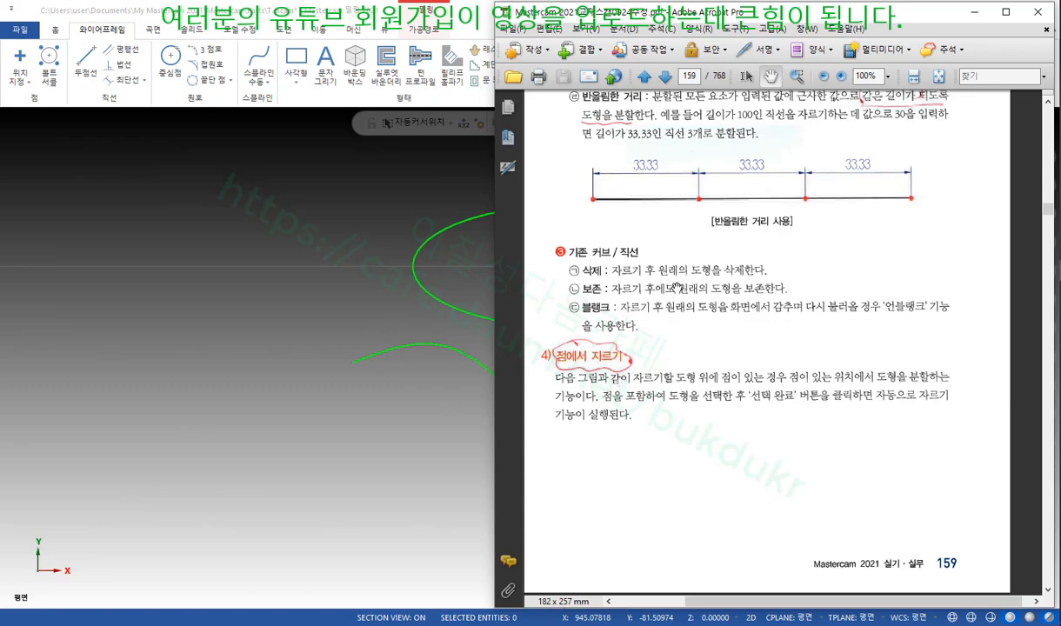
# Step: Read the manual's section on breaking at points, including the example curve and the note on required points
pyautogui.scroll(-3, 657, 269)
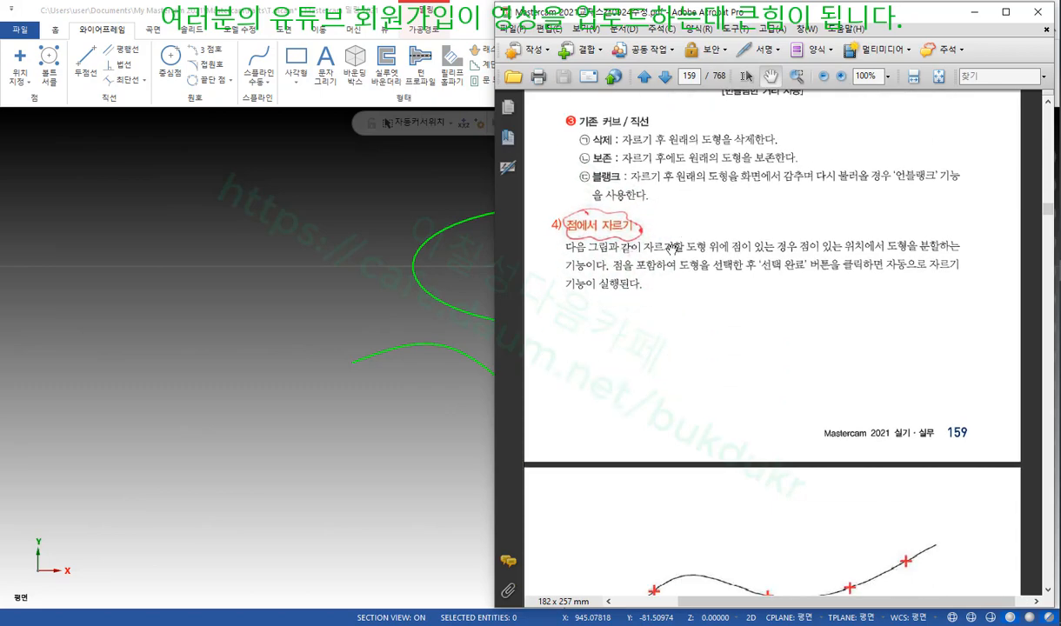
pyautogui.scroll(-2, 636, 311)
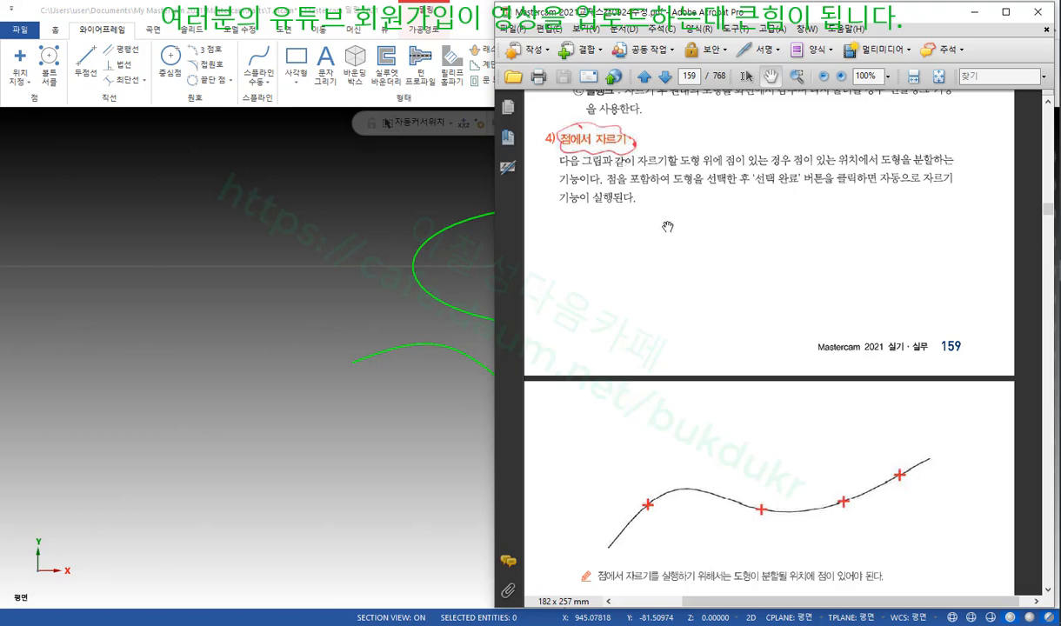
pyautogui.scroll(-4, 712, 207)
pyautogui.moveTo(738, 346); pyautogui.dragTo(708, 256)
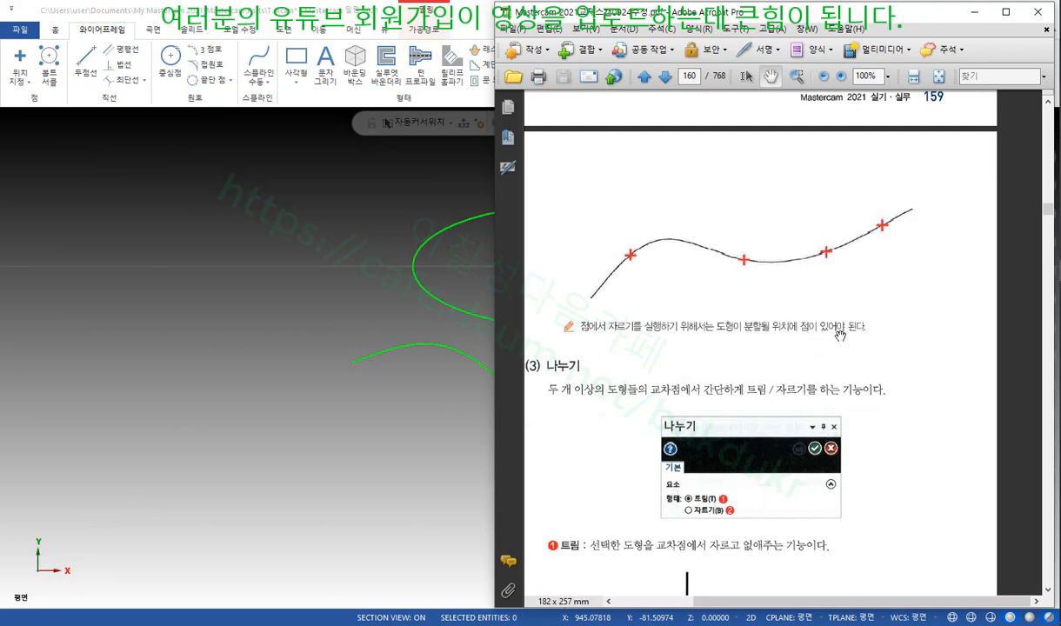
pyautogui.moveTo(828, 304); pyautogui.dragTo(842, 318)
# Step: Return to Mastercam and delete all the ellipse pieces above the spline
pyautogui.click(234, 248)
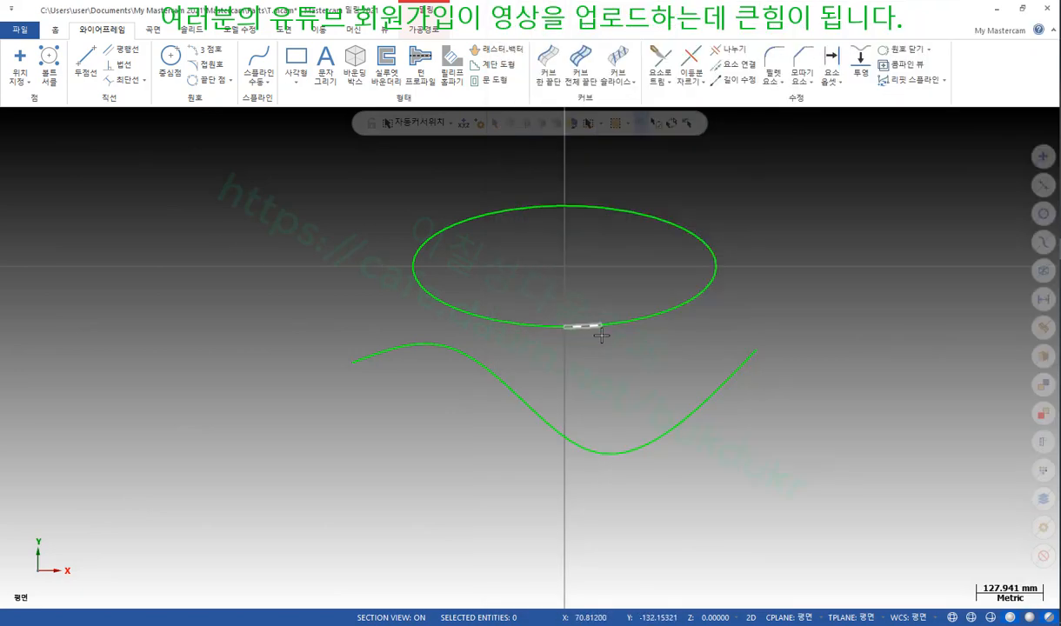
pyautogui.scroll(-1, 730, 363)
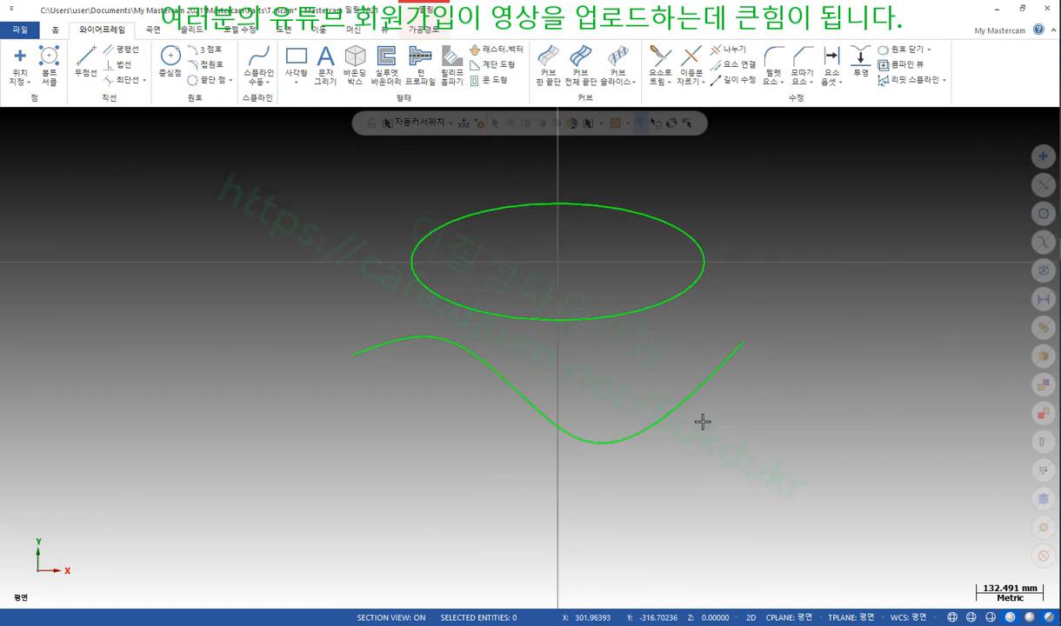
pyautogui.click(561, 430)
pyautogui.press('Escape')
pyautogui.scroll(-2, 709, 271)
pyautogui.moveTo(795, 165); pyautogui.dragTo(357, 335)
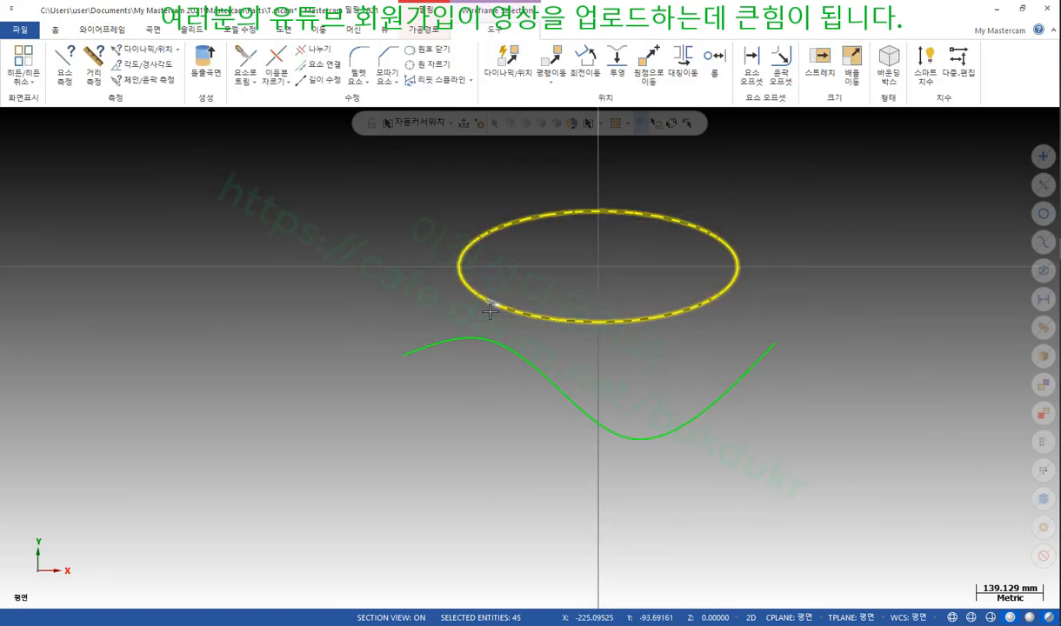
pyautogui.press('Delete')
pyautogui.scroll(2, 646, 345)
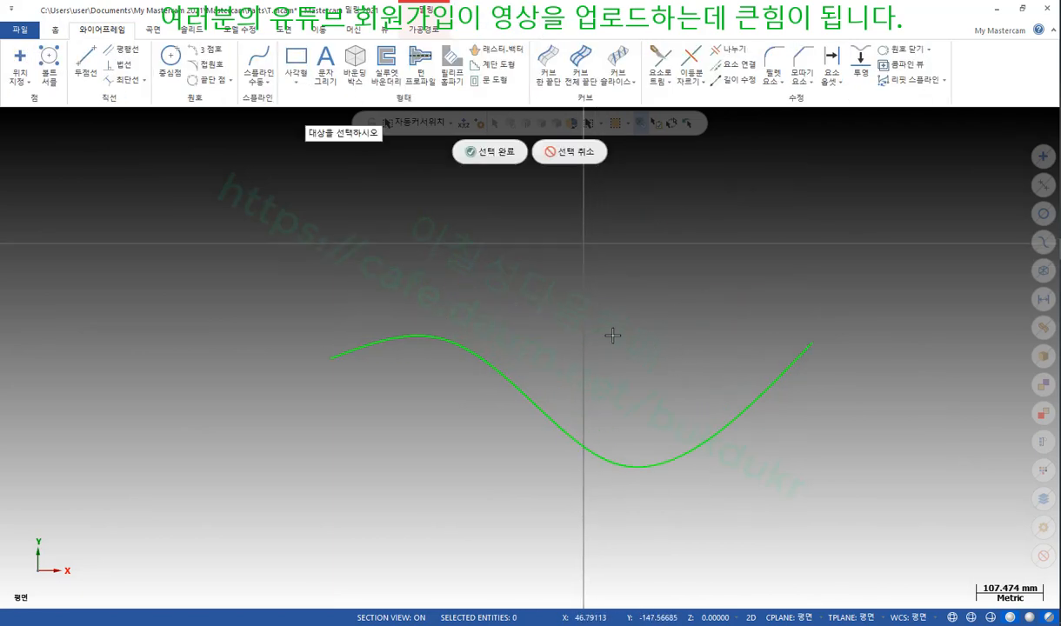
pyautogui.press('Escape')
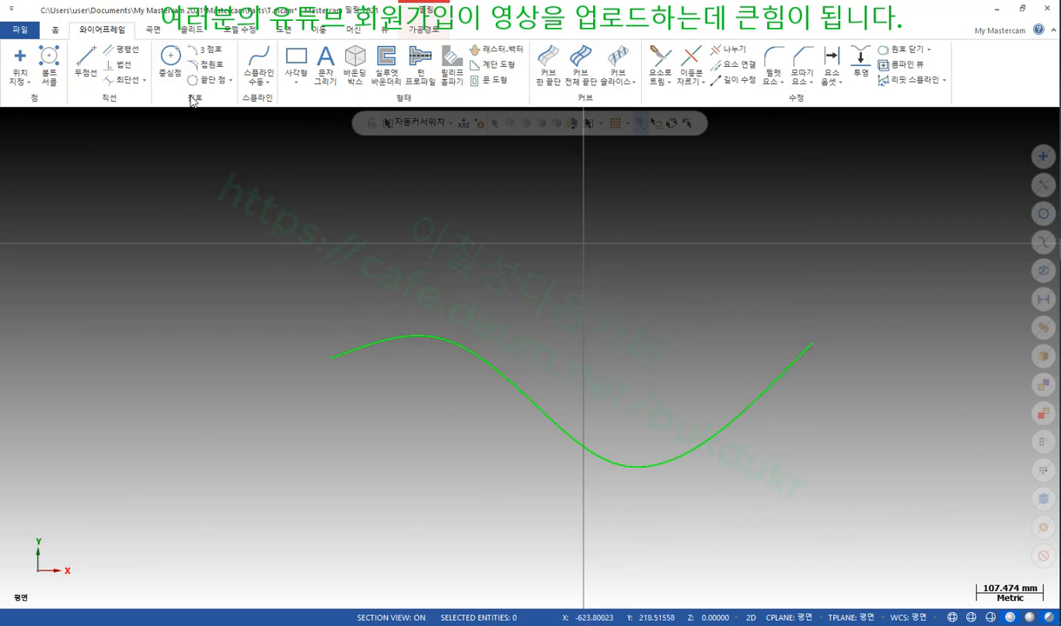
# Step: Create six position points spaced along the spline, just below the curve
pyautogui.click(19, 60)
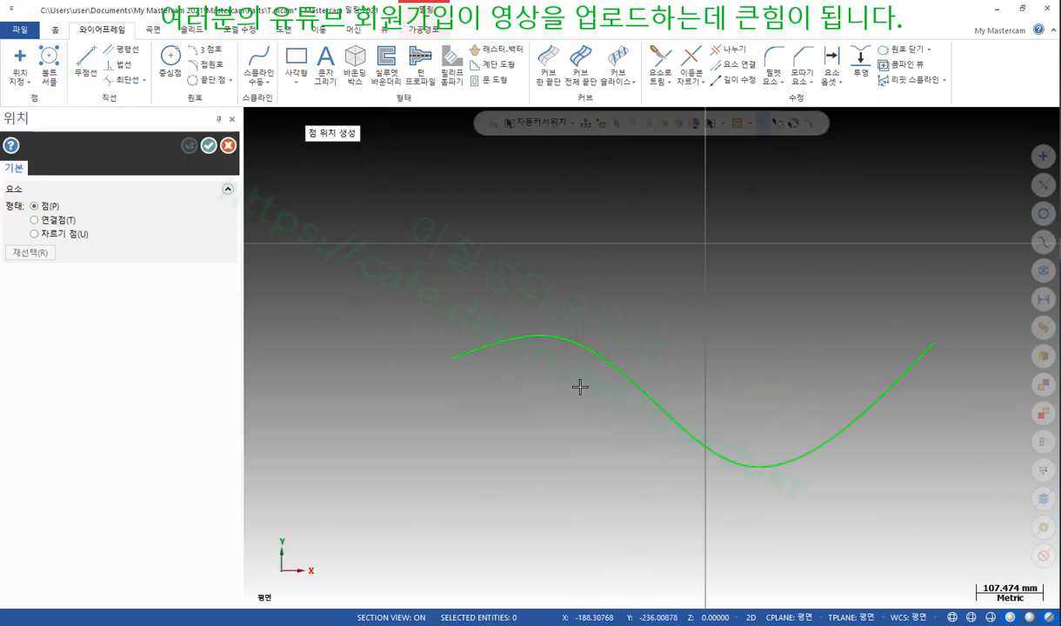
pyautogui.click(521, 361)
pyautogui.click(614, 397)
pyautogui.click(675, 458)
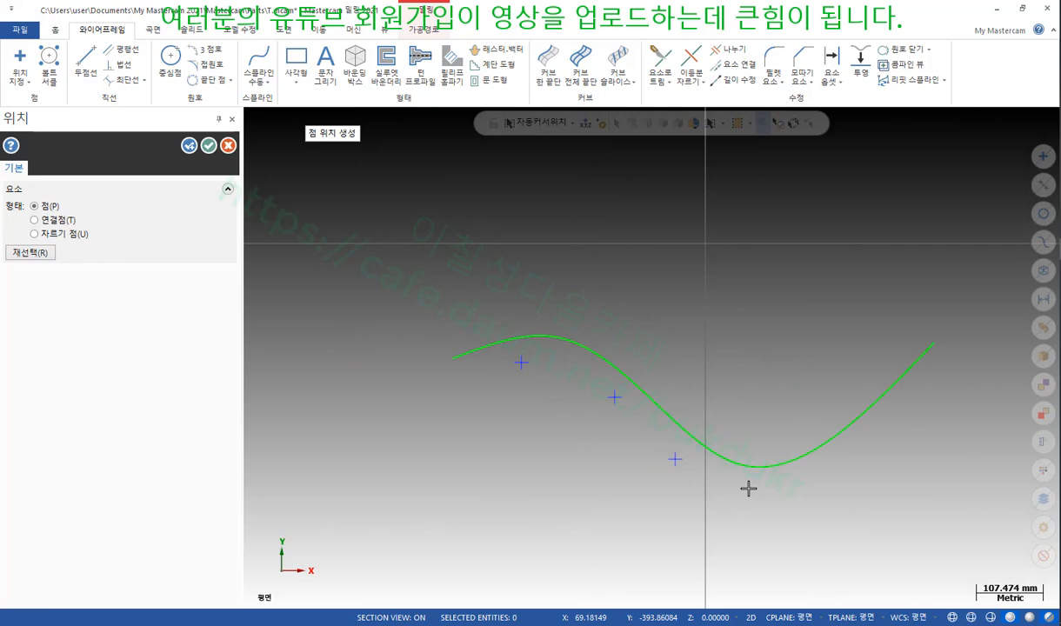
pyautogui.click(867, 448)
pyautogui.click(915, 404)
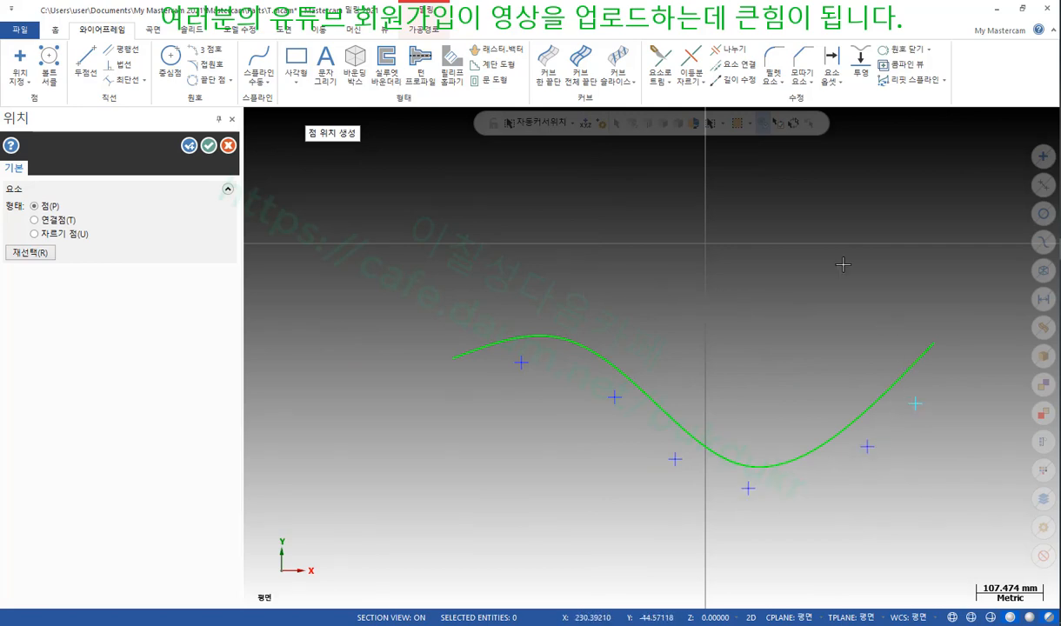
pyautogui.click(209, 145)
# Step: Try to break the whole spline curve with Break at Points, using the points lying off the curve
pyautogui.scroll(1, 714, 490)
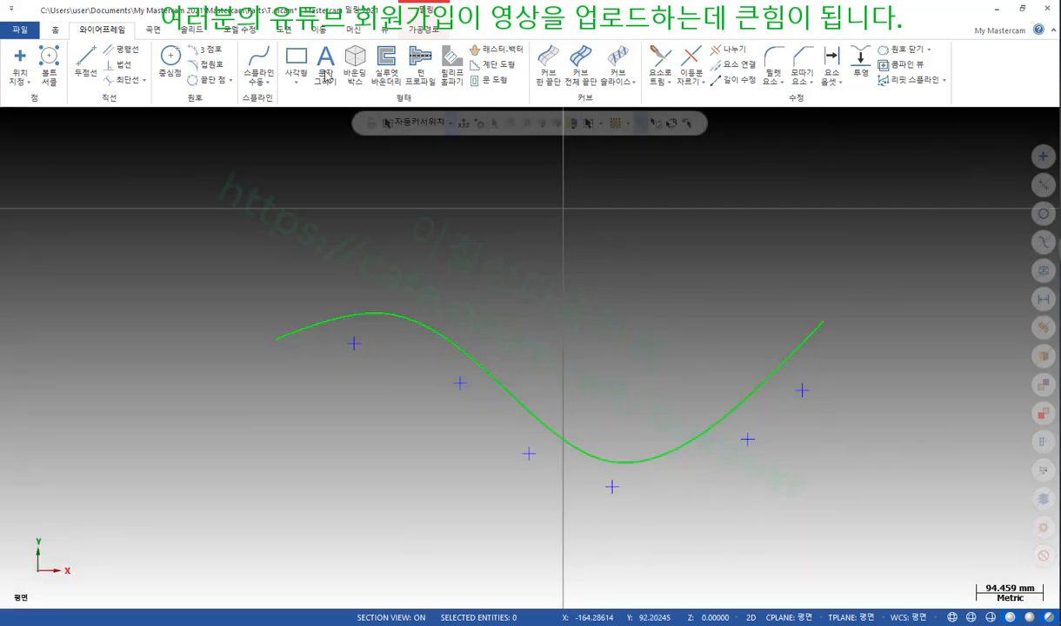
pyautogui.click(706, 84)
pyautogui.click(704, 137)
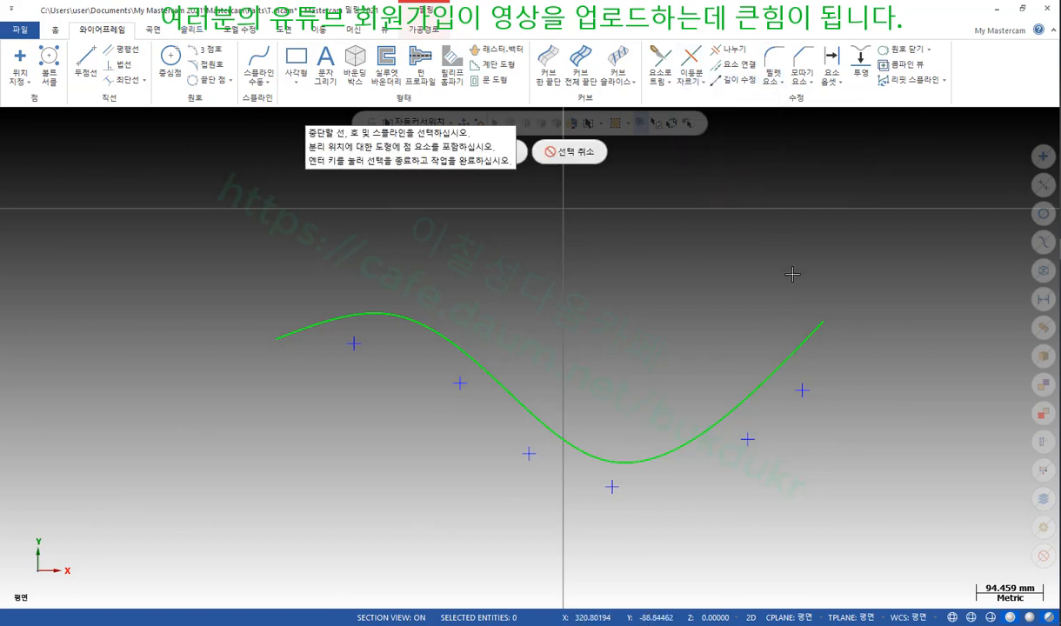
pyautogui.scroll(-1, 795, 278)
pyautogui.click(481, 312)
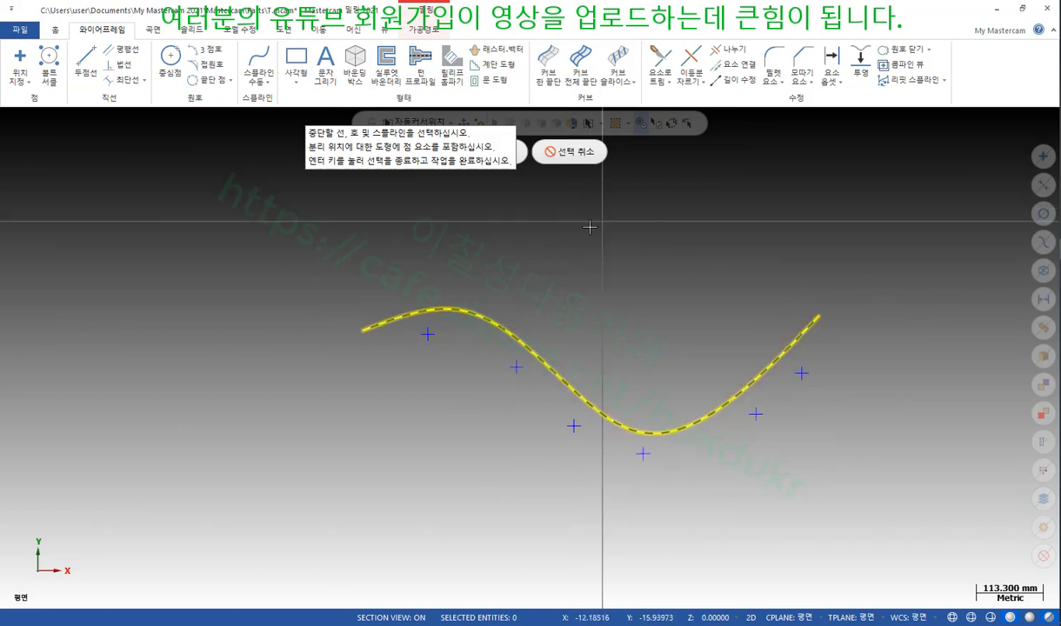
pyautogui.click(491, 153)
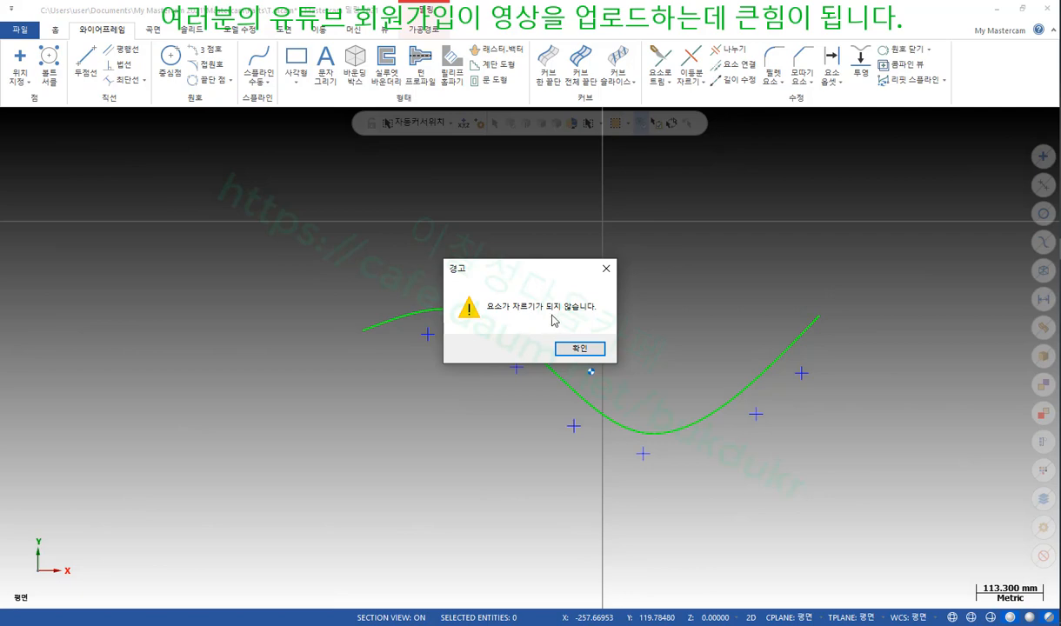
pyautogui.click(579, 348)
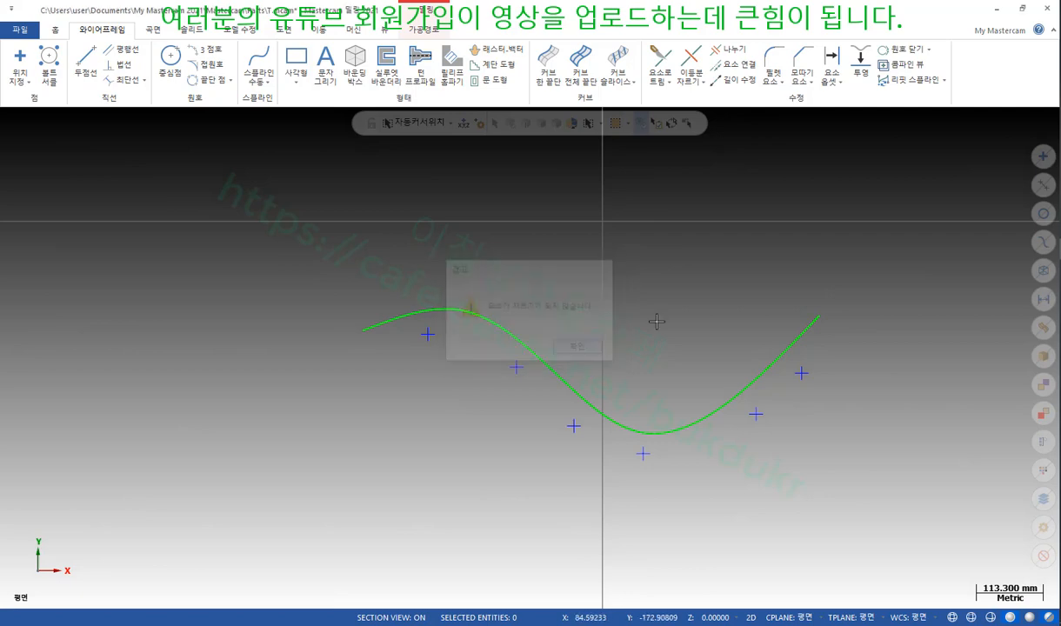
# Step: Create a position point above the curve and confirm the AutoCursor settings with Nearest snapping enabled
pyautogui.scroll(2, 670, 409)
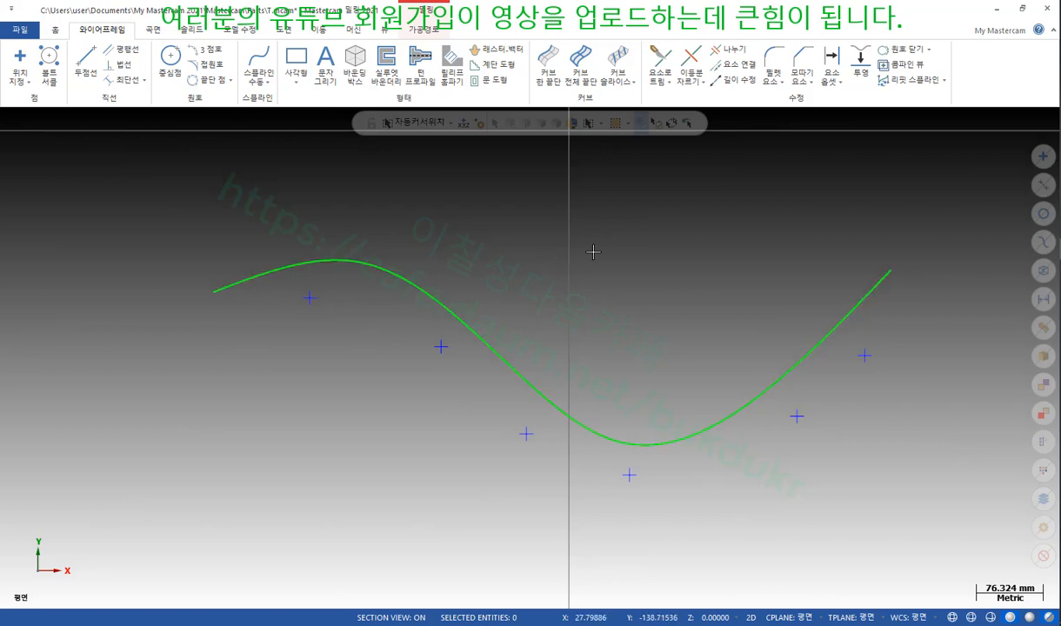
pyautogui.click(19, 62)
pyautogui.rightClick(637, 228)
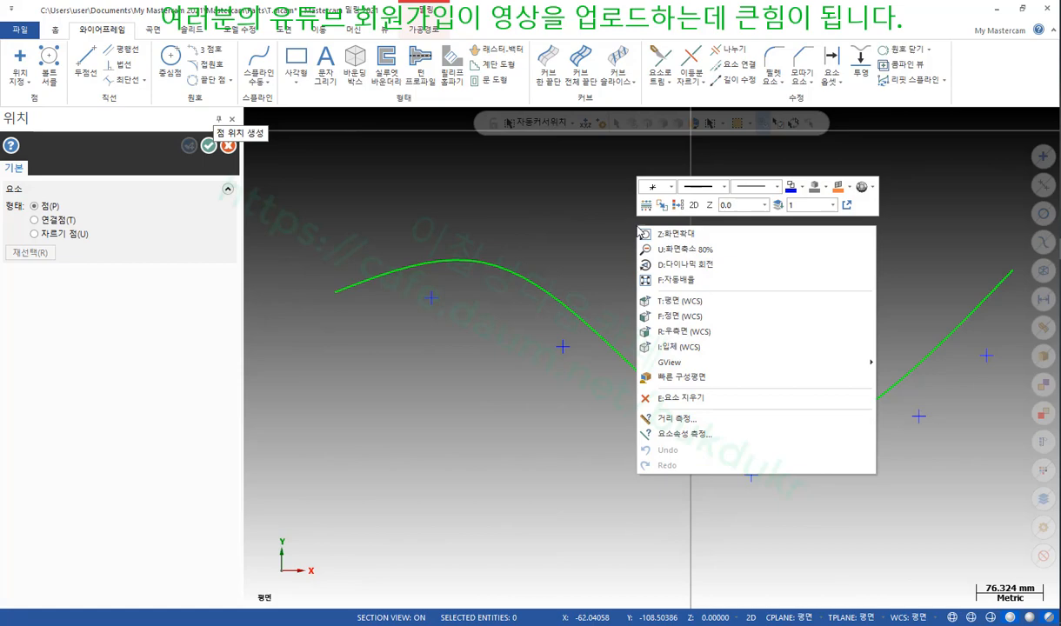
pyautogui.click(574, 208)
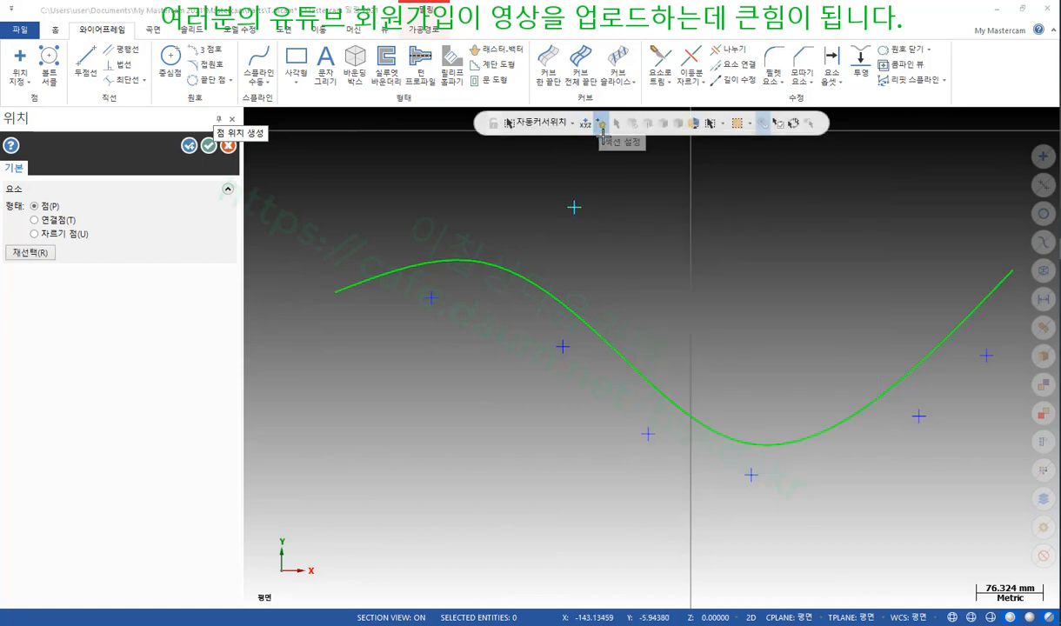
pyautogui.click(602, 124)
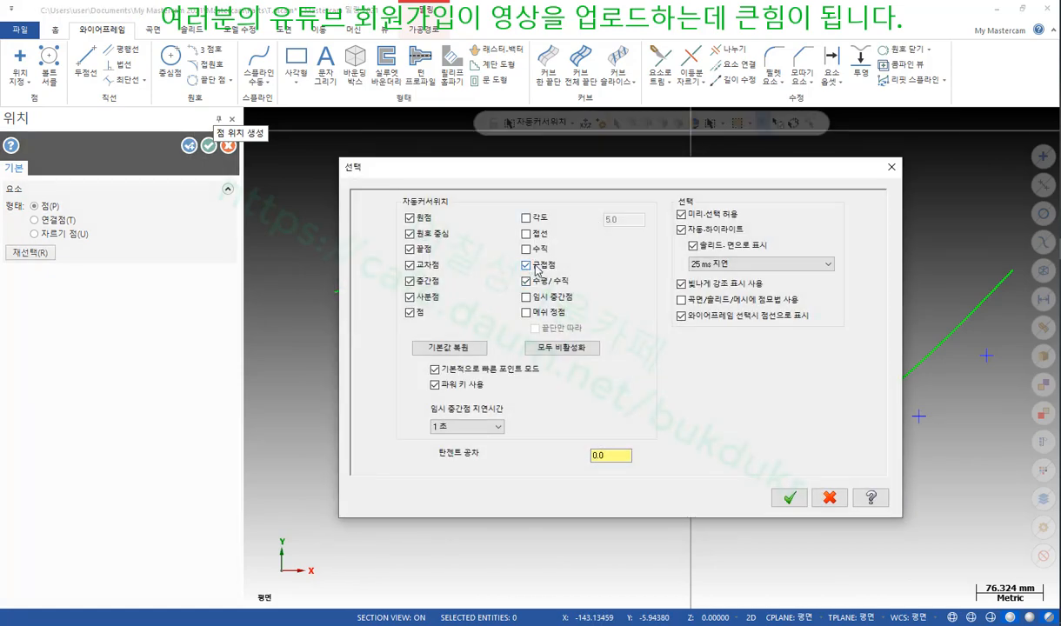
pyautogui.click(792, 499)
# Step: Create seven more position points along the spline, placing them on the curve from its first crest to its rising end
pyautogui.click(684, 394)
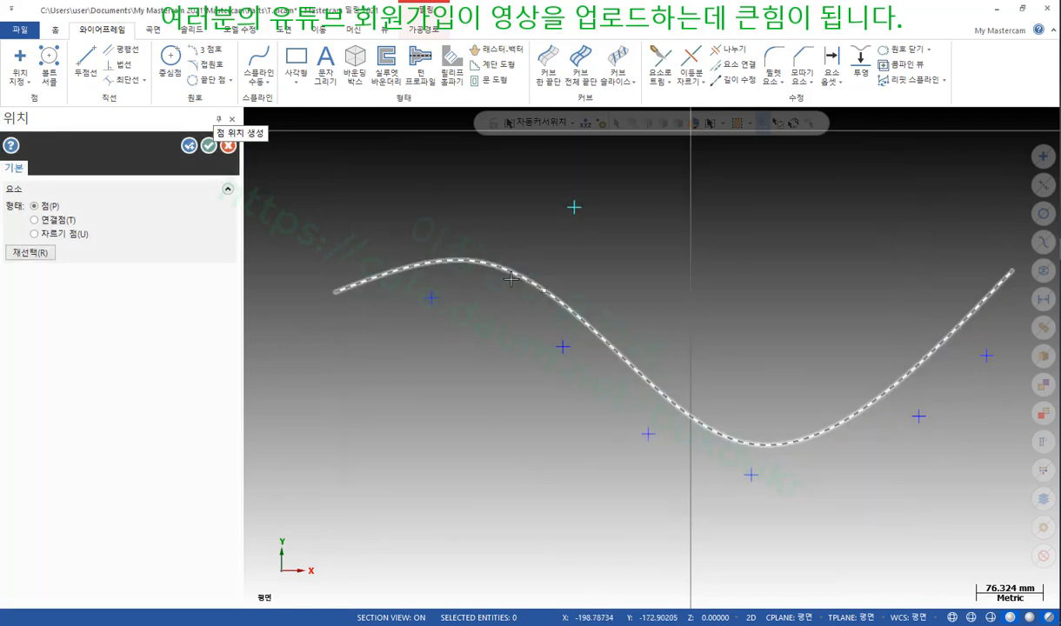
pyautogui.click(420, 264)
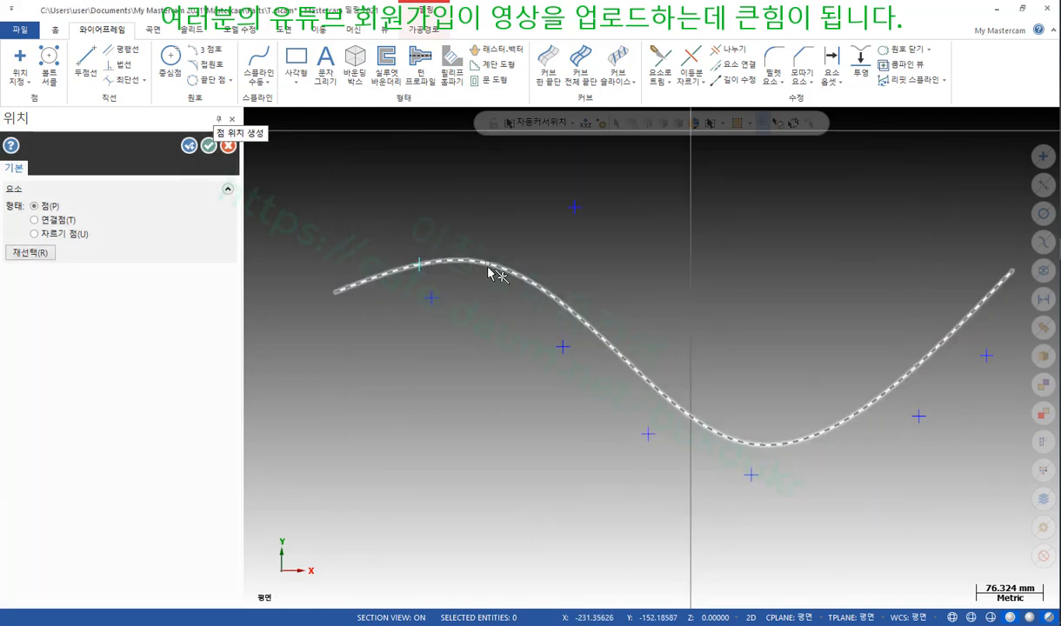
pyautogui.click(489, 265)
pyautogui.click(710, 429)
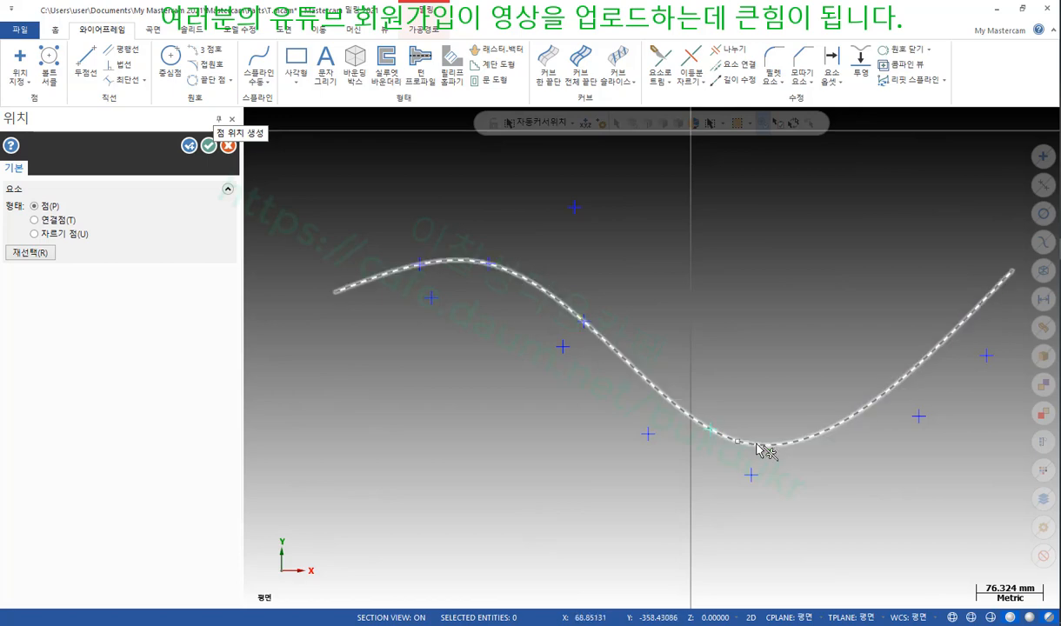
pyautogui.click(820, 433)
pyautogui.click(918, 373)
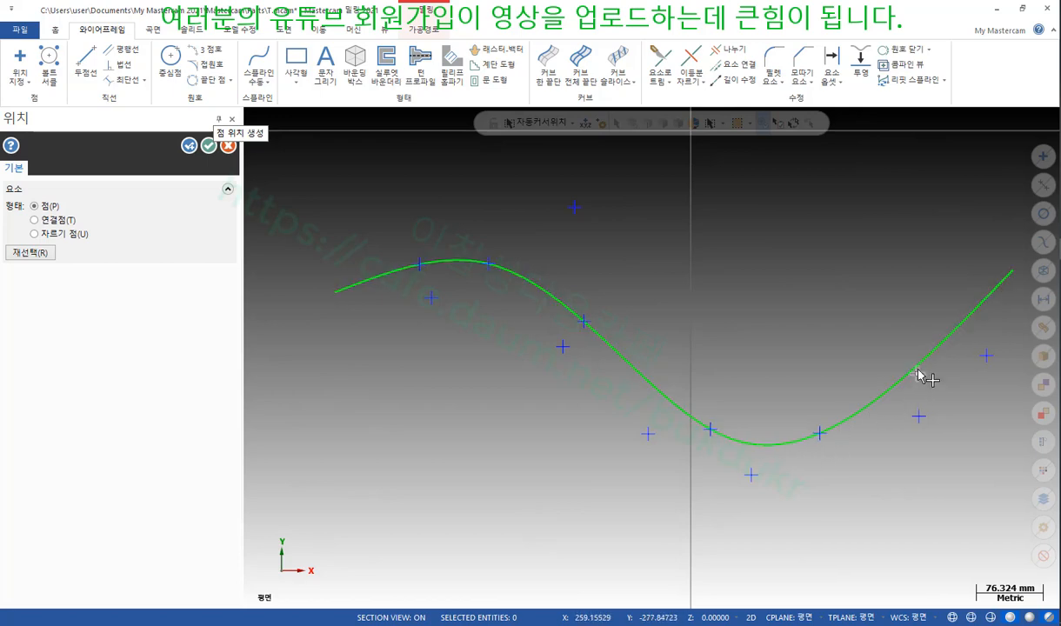
pyautogui.click(932, 352)
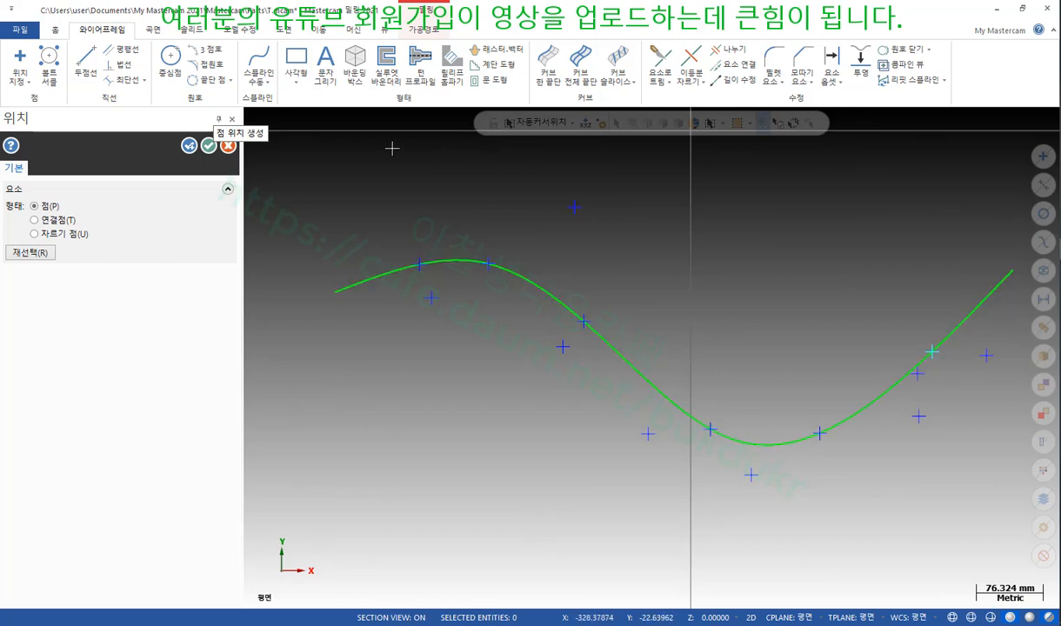
pyautogui.click(209, 146)
pyautogui.scroll(1, 661, 304)
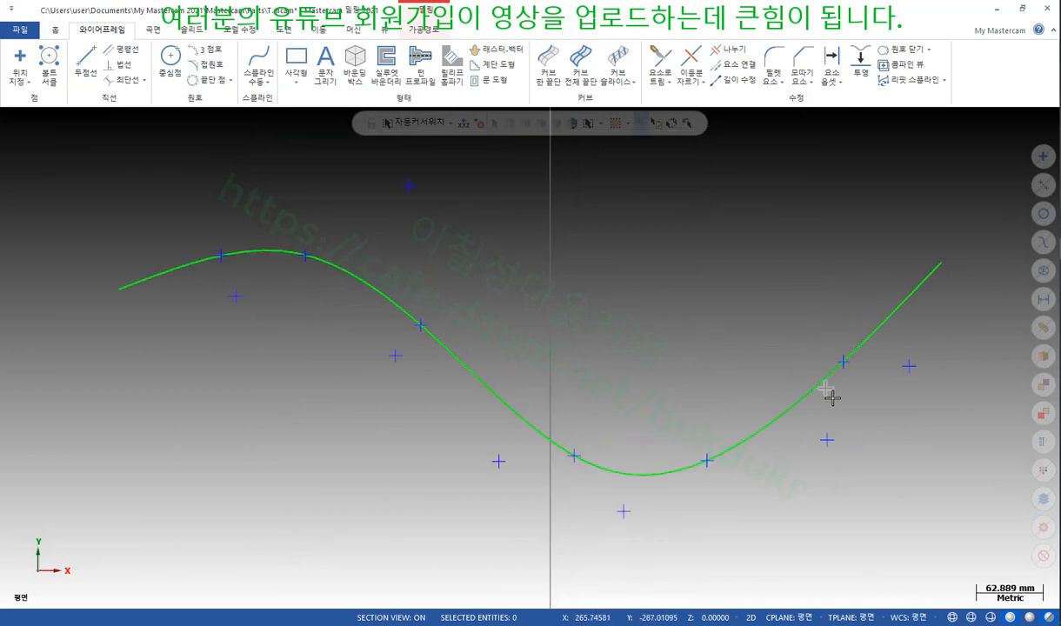
pyautogui.scroll(-1, 832, 396)
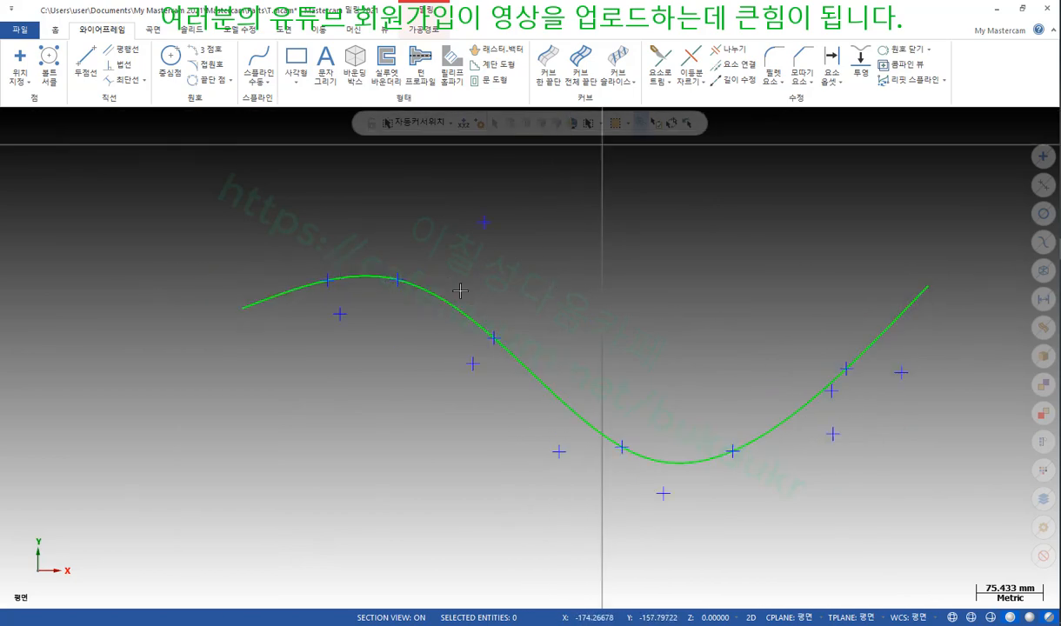
pyautogui.scroll(-1, 655, 285)
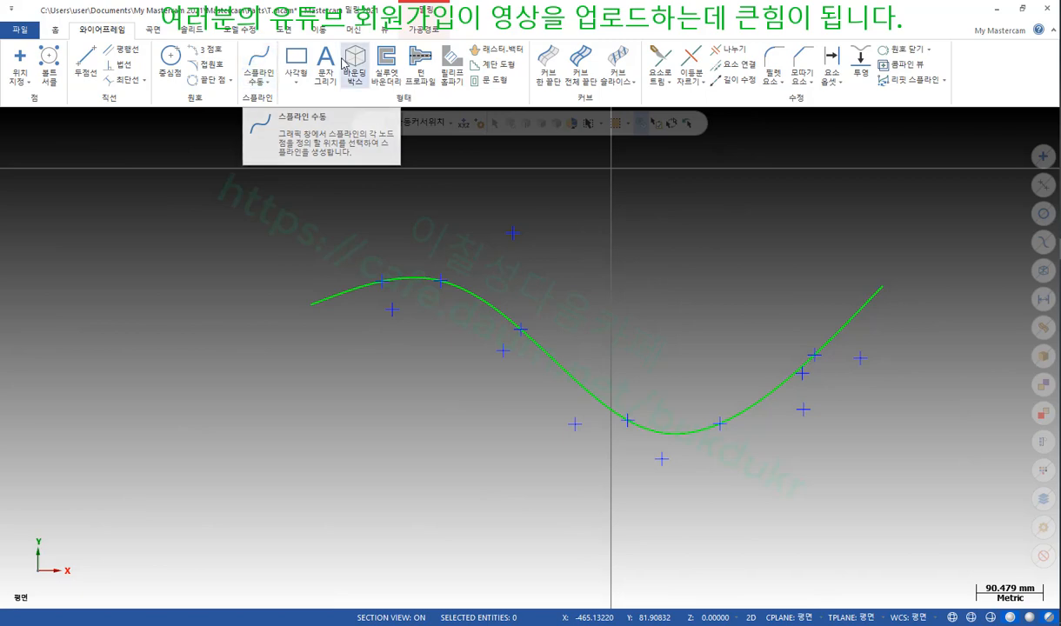
# Step: Try to break the spline with Break at Points, selecting only the curve without its points
pyautogui.click(693, 77)
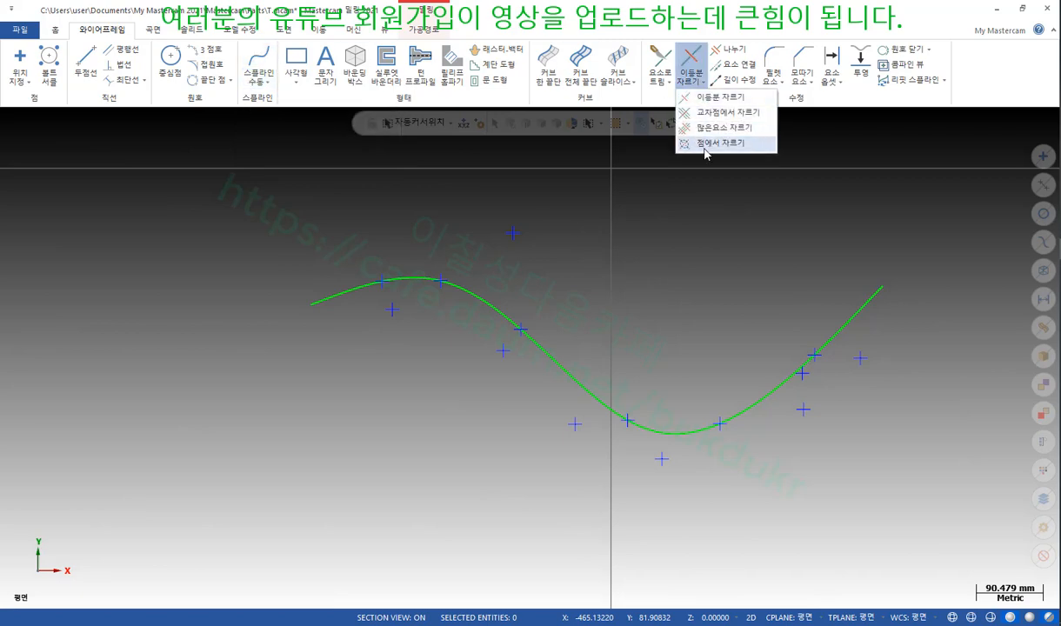
pyautogui.click(706, 146)
pyautogui.scroll(-1, 746, 235)
pyautogui.click(522, 277)
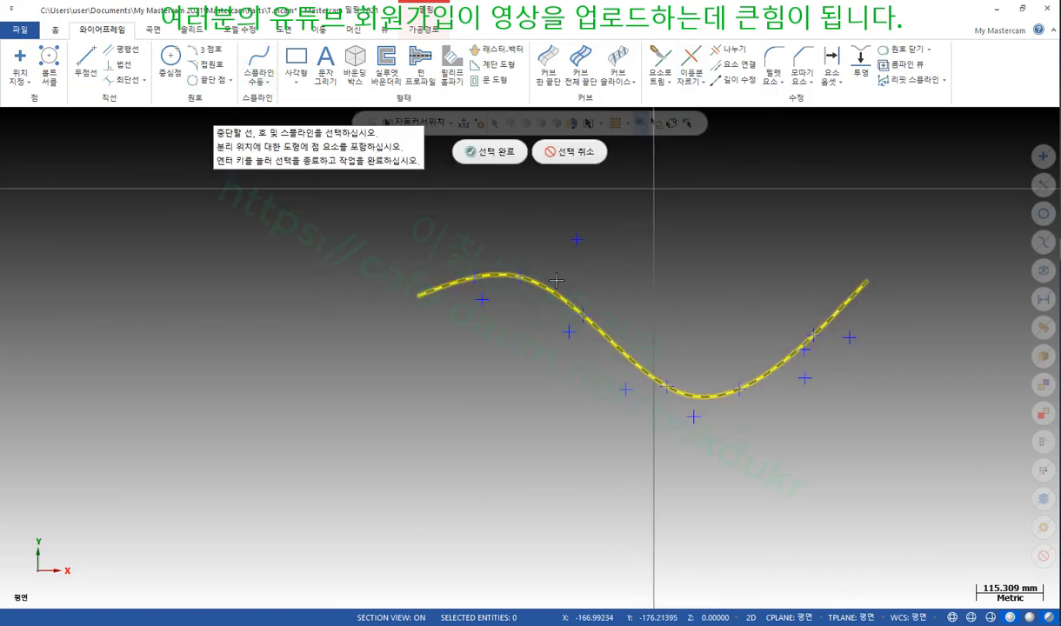
pyautogui.click(502, 154)
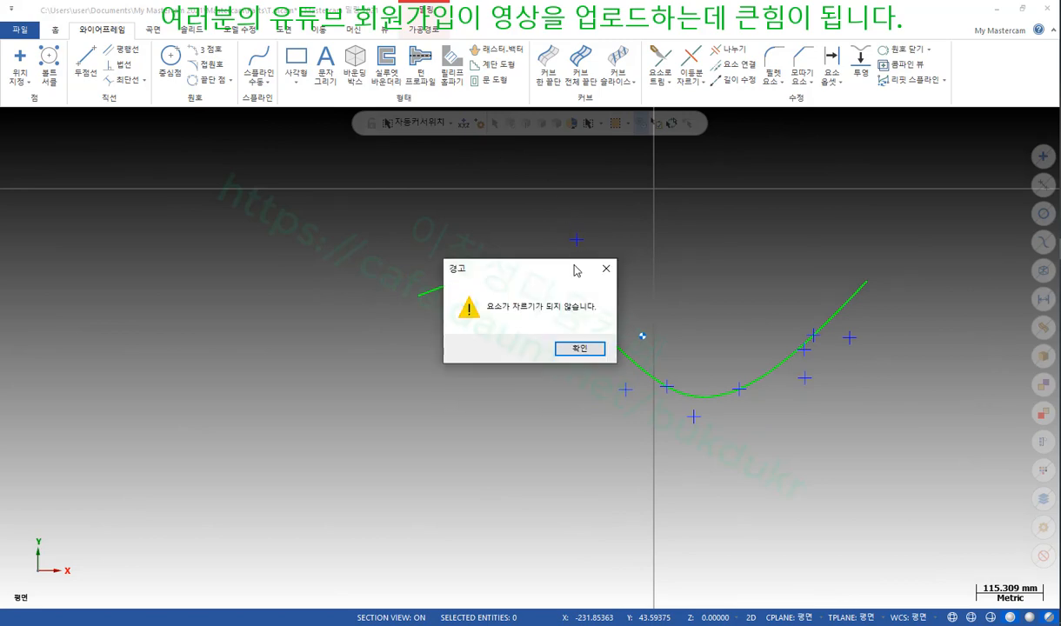
pyautogui.click(579, 348)
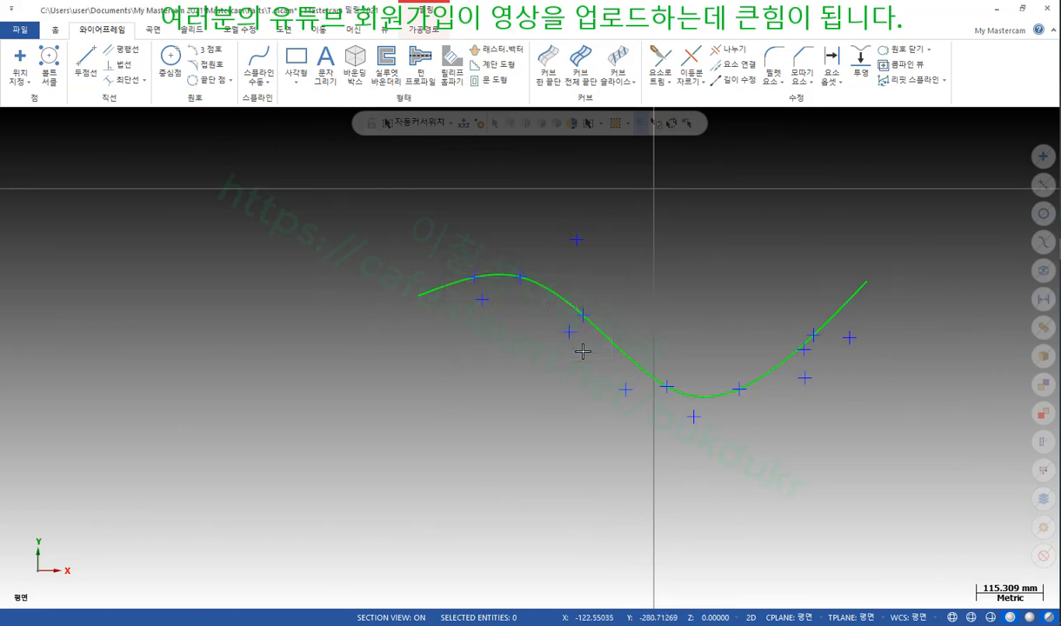
pyautogui.scroll(2, 598, 340)
pyautogui.scroll(4, 597, 341)
pyautogui.scroll(-5, 615, 305)
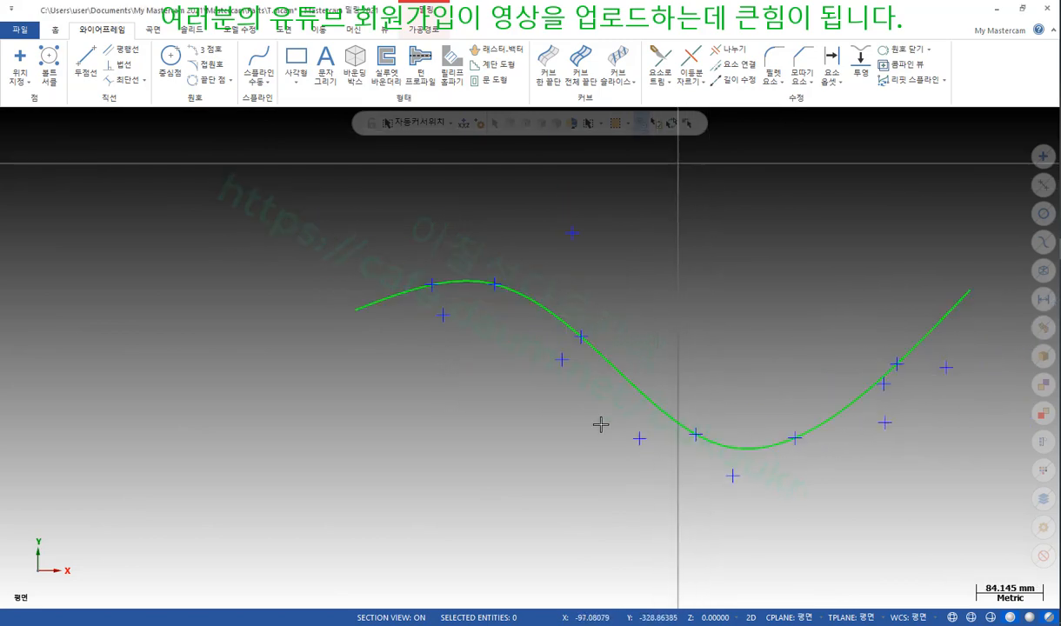
# Step: Repeat the Break at Points attempt on the spline, again leaving the position points out of the selection
pyautogui.click(689, 81)
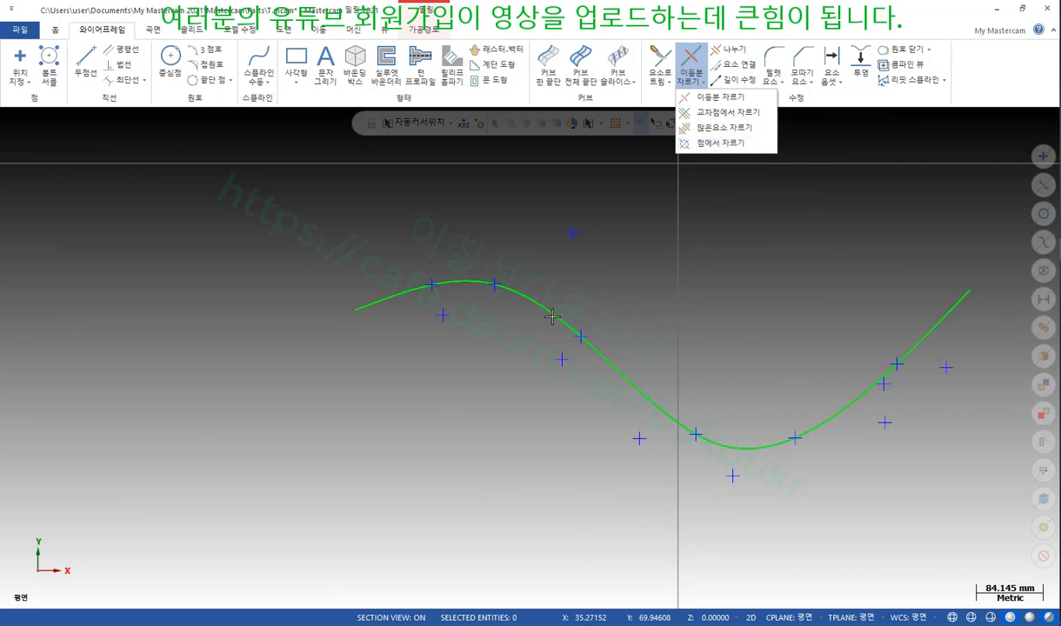
pyautogui.click(713, 144)
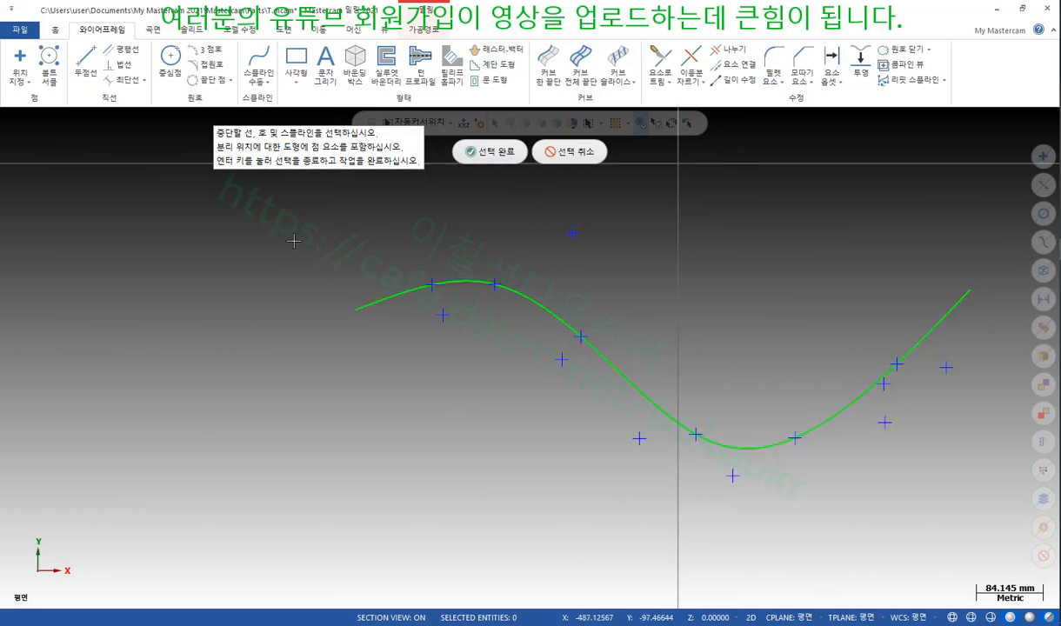
pyautogui.click(377, 298)
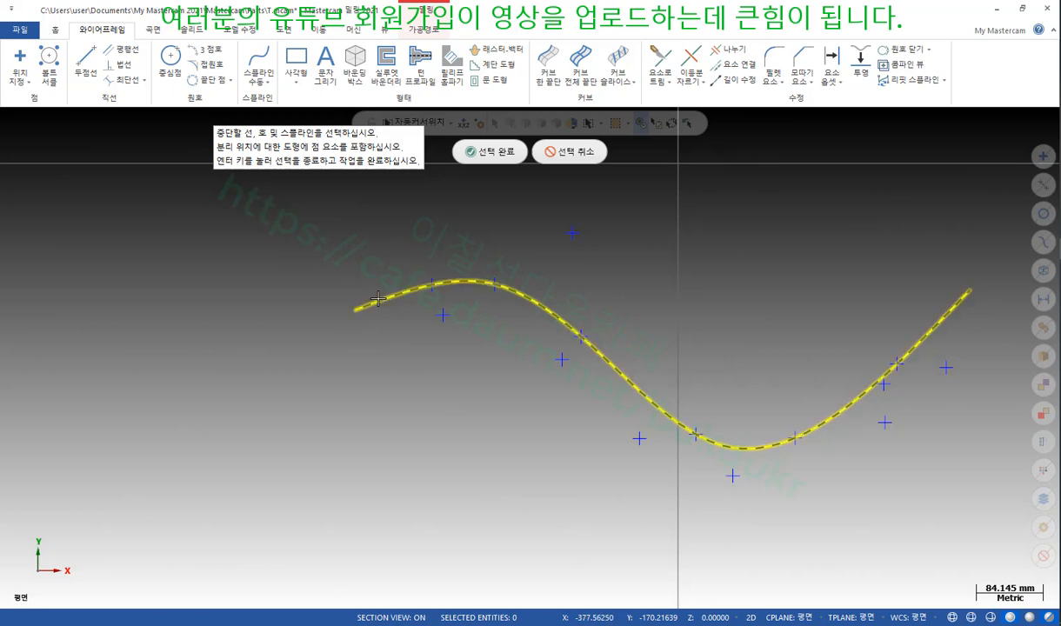
pyautogui.click(492, 153)
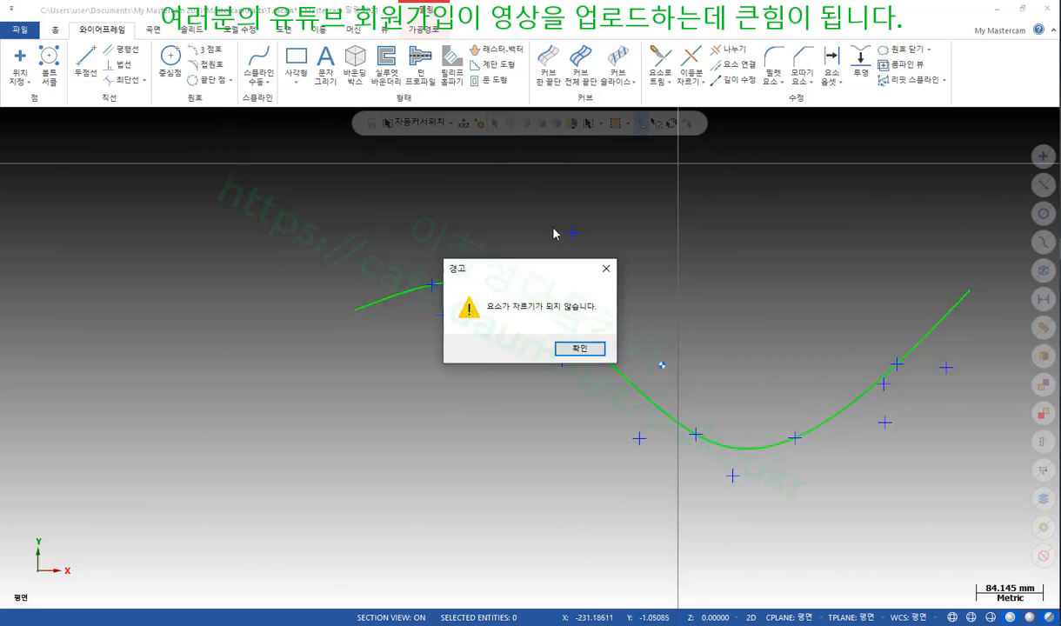
pyautogui.click(577, 349)
pyautogui.scroll(-1, 475, 233)
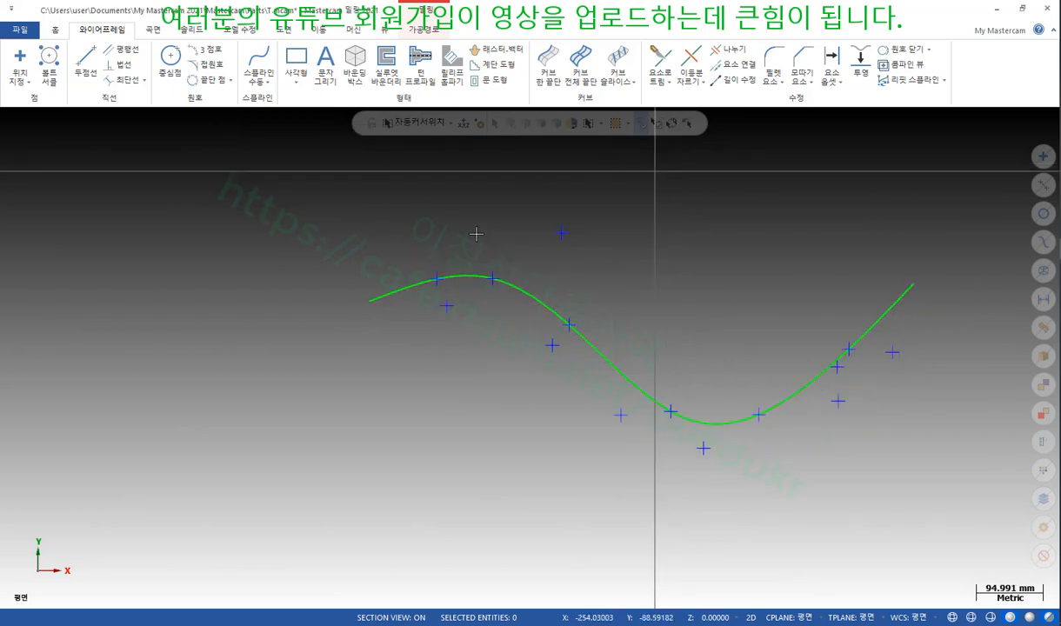
pyautogui.scroll(1, 656, 167)
# Step: Break the spline with Break at Points, selecting the curve together with all the position points in one window
pyautogui.click(703, 87)
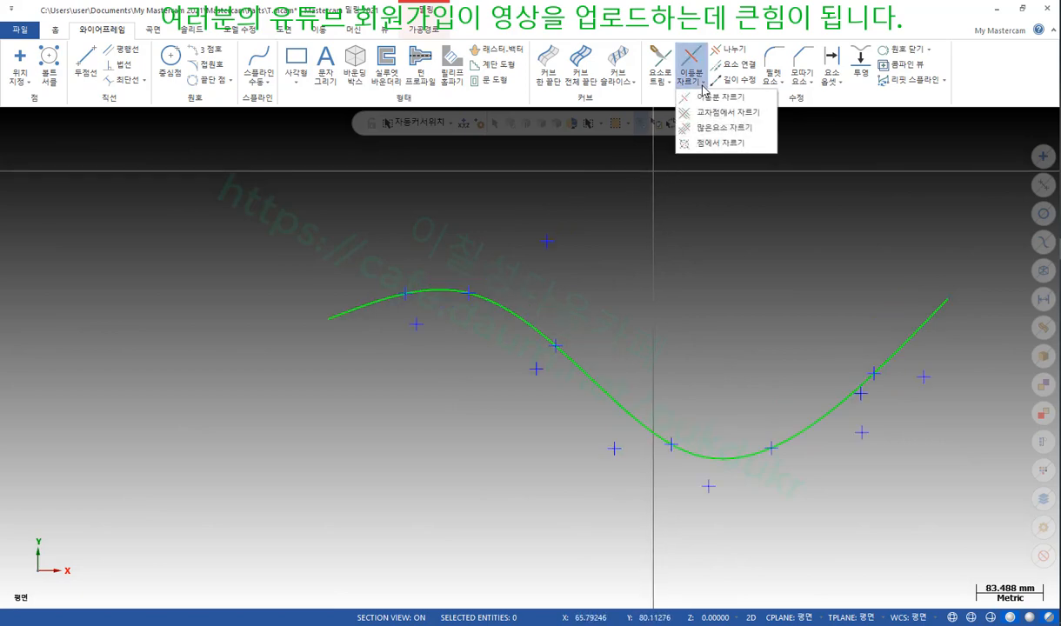
pyautogui.click(687, 143)
pyautogui.scroll(-2, 640, 247)
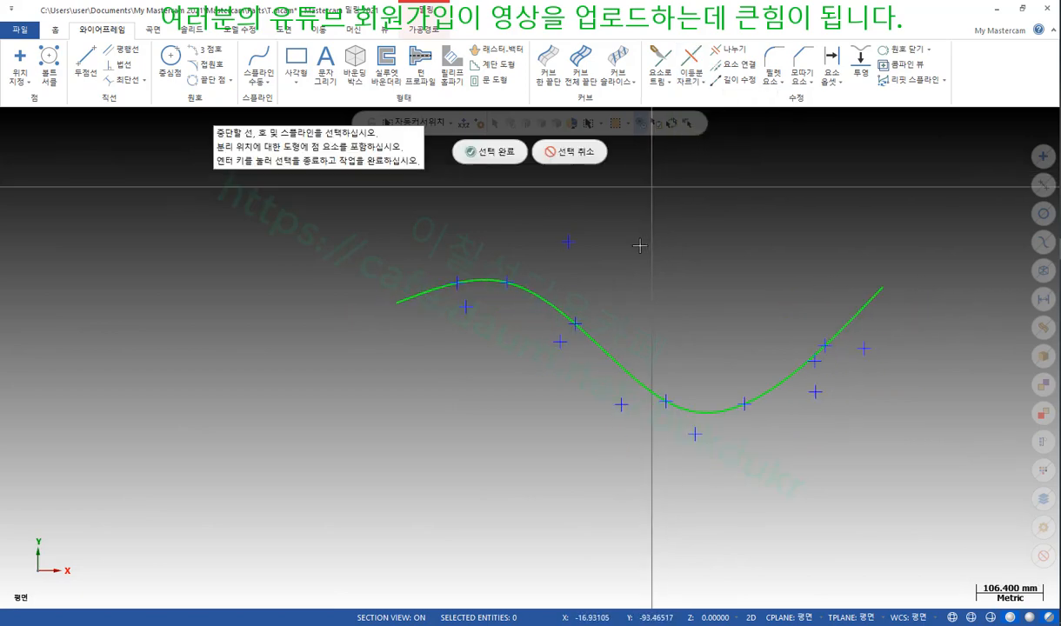
pyautogui.moveTo(287, 223); pyautogui.dragTo(974, 484)
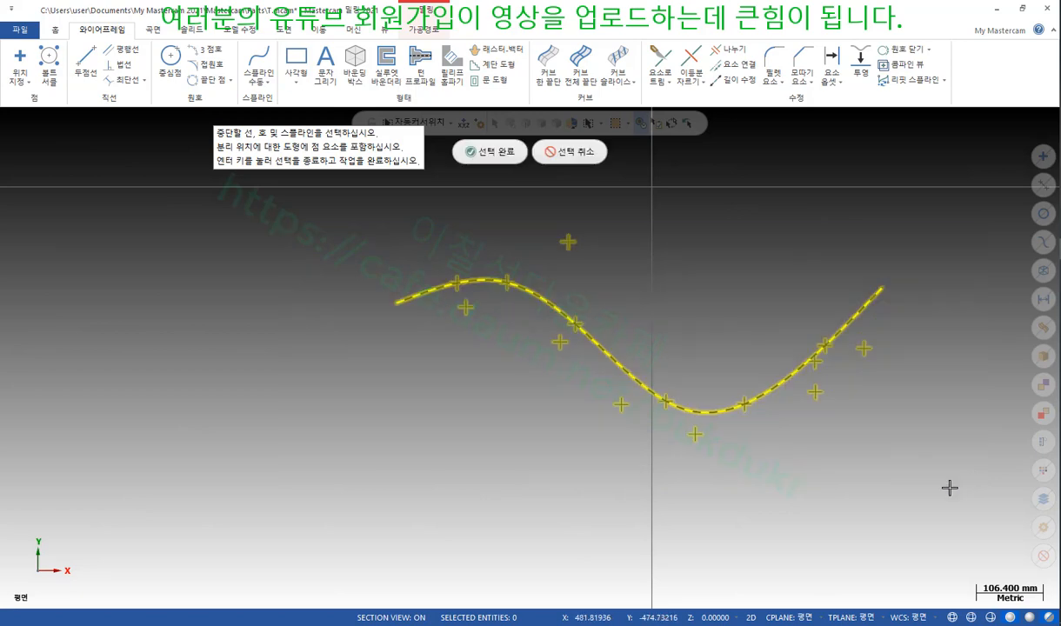
pyautogui.click(506, 152)
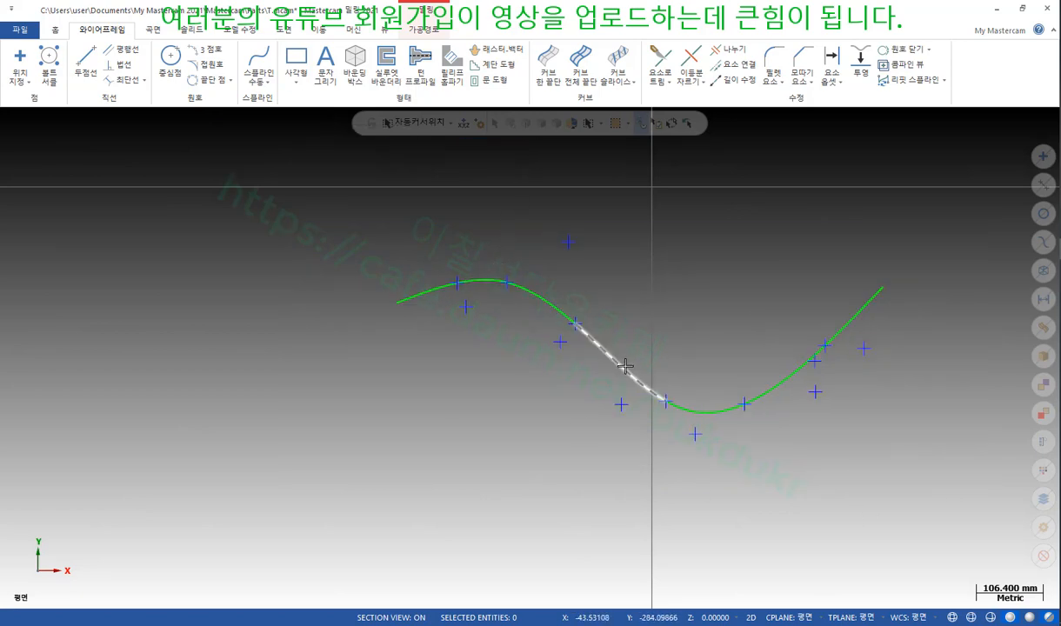
# Step: Inspect the broken pieces and analyze the properties of the rising piece just before the spline's last segment
pyautogui.scroll(4, 864, 371)
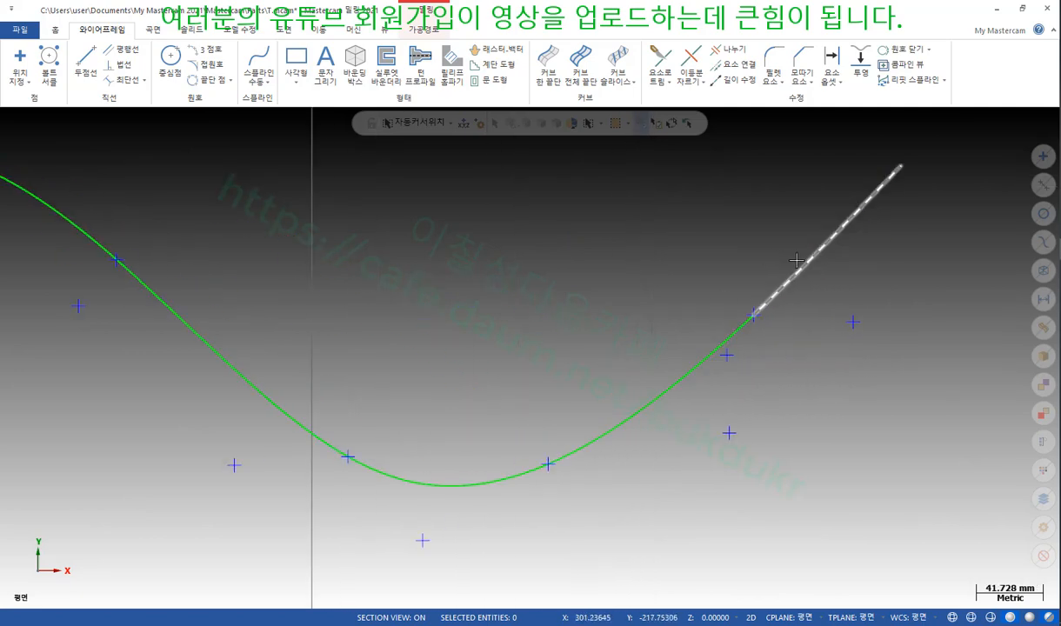
pyautogui.scroll(-2, 879, 314)
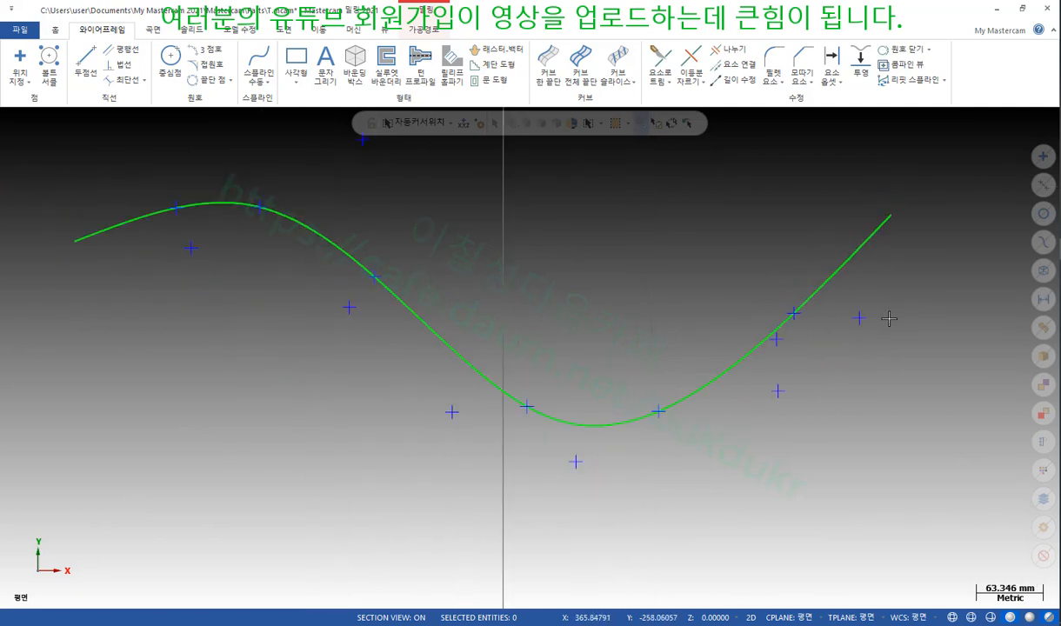
pyautogui.click(713, 371)
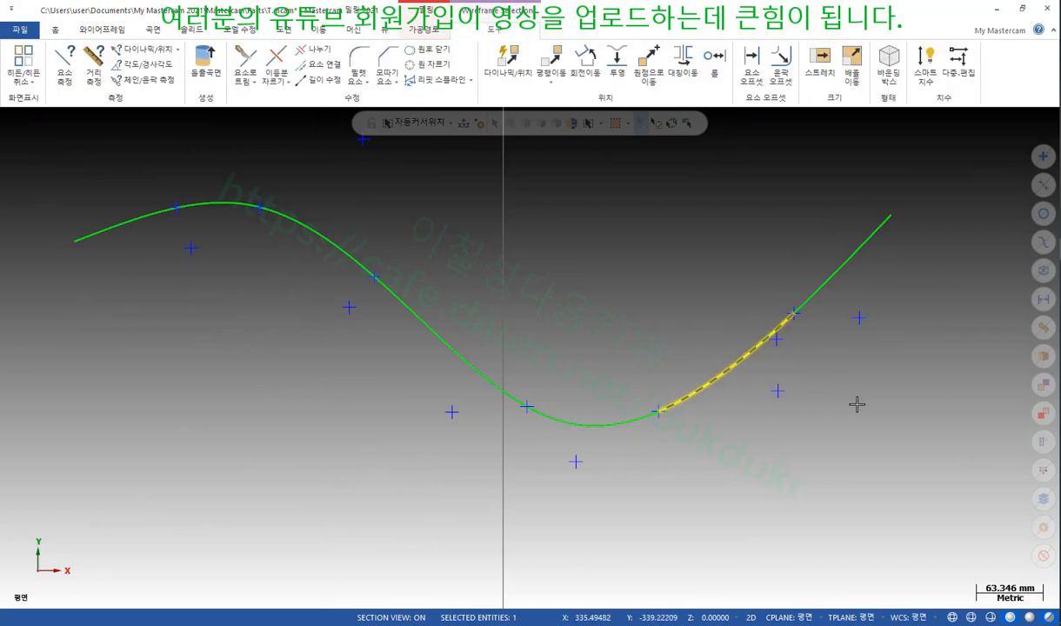
pyautogui.press('F4')
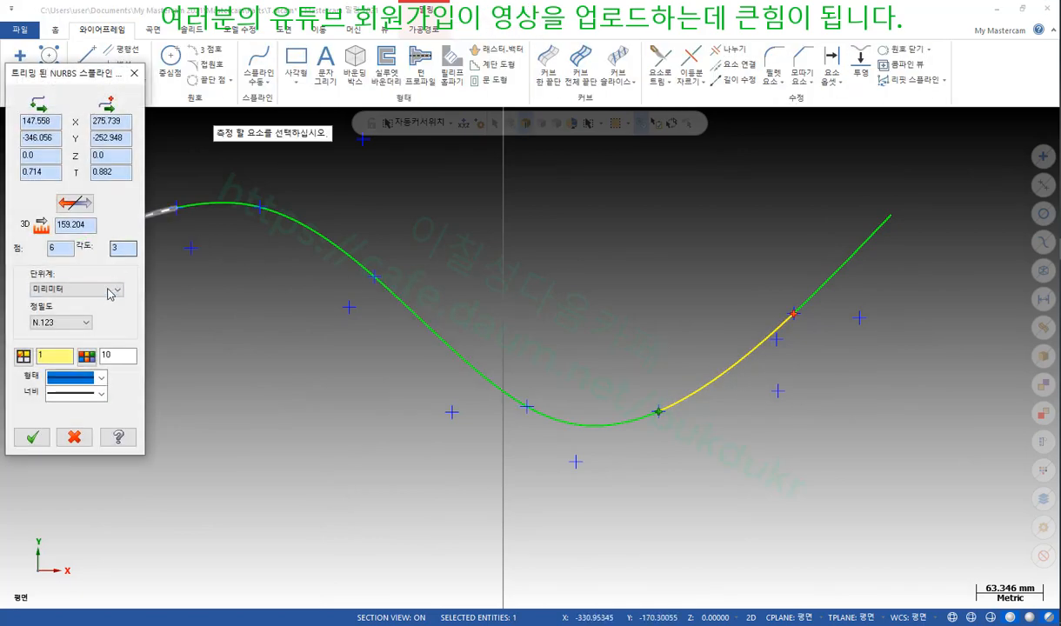
pyautogui.click(134, 73)
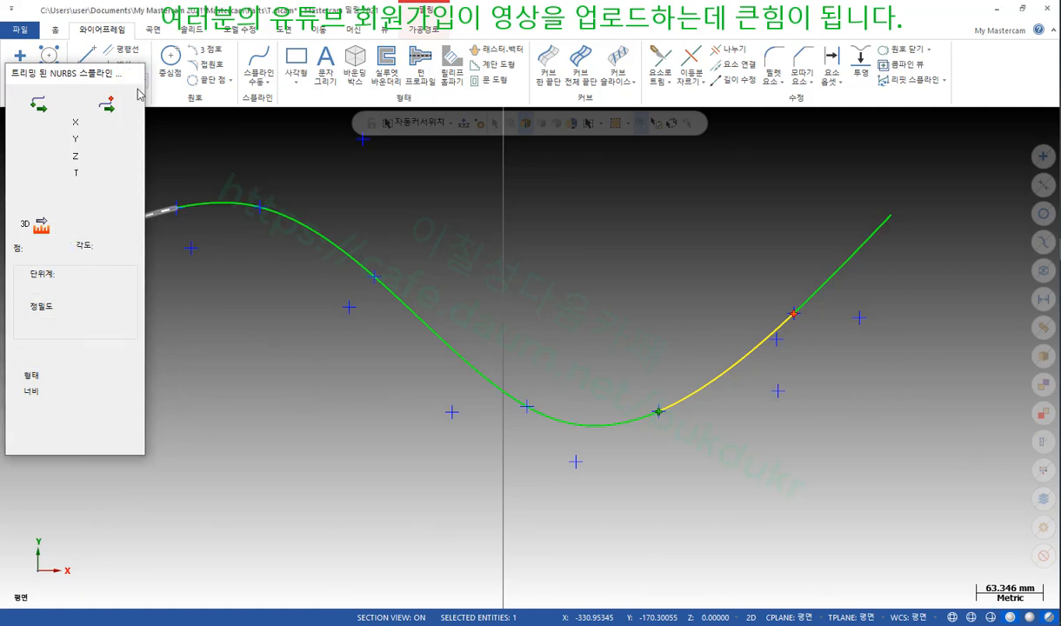
pyautogui.scroll(-2, 648, 392)
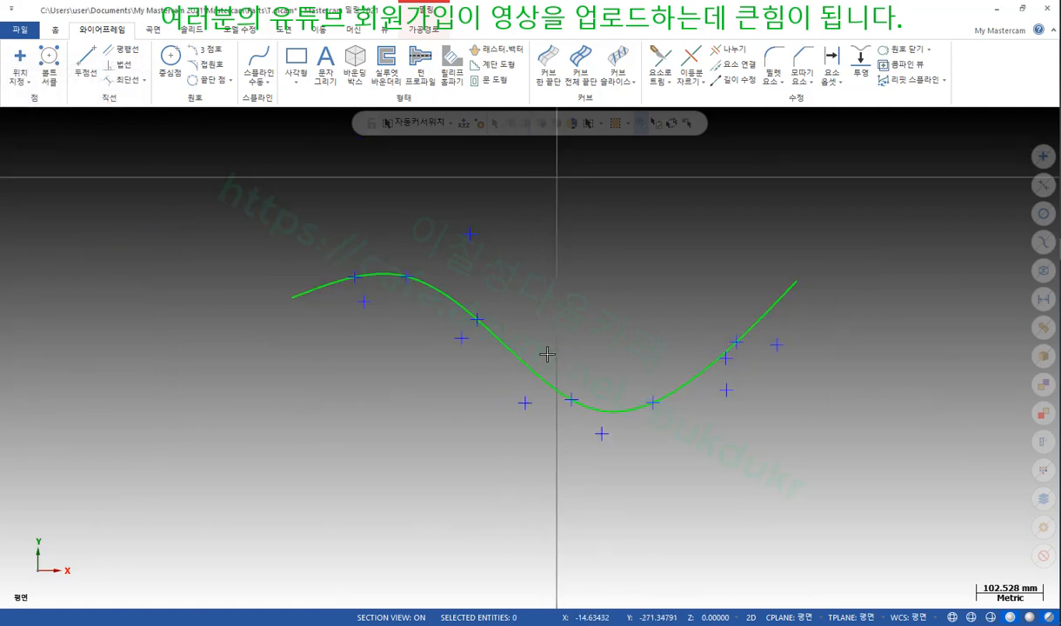
# Step: Select all the position points around the spline and delete them, keeping only the curve
pyautogui.scroll(-1, 620, 417)
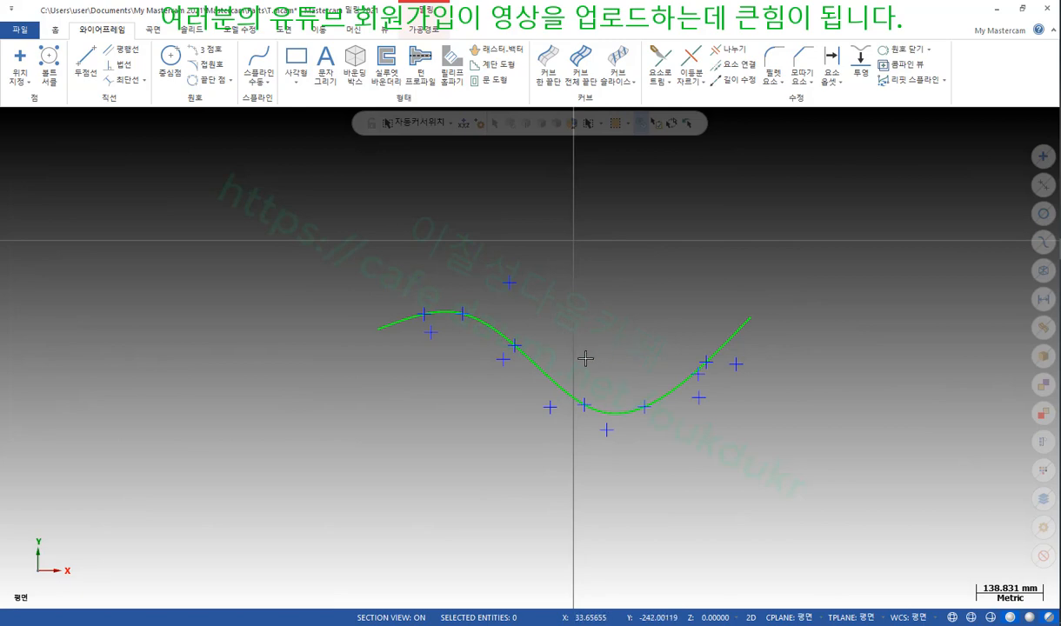
pyautogui.click(525, 355)
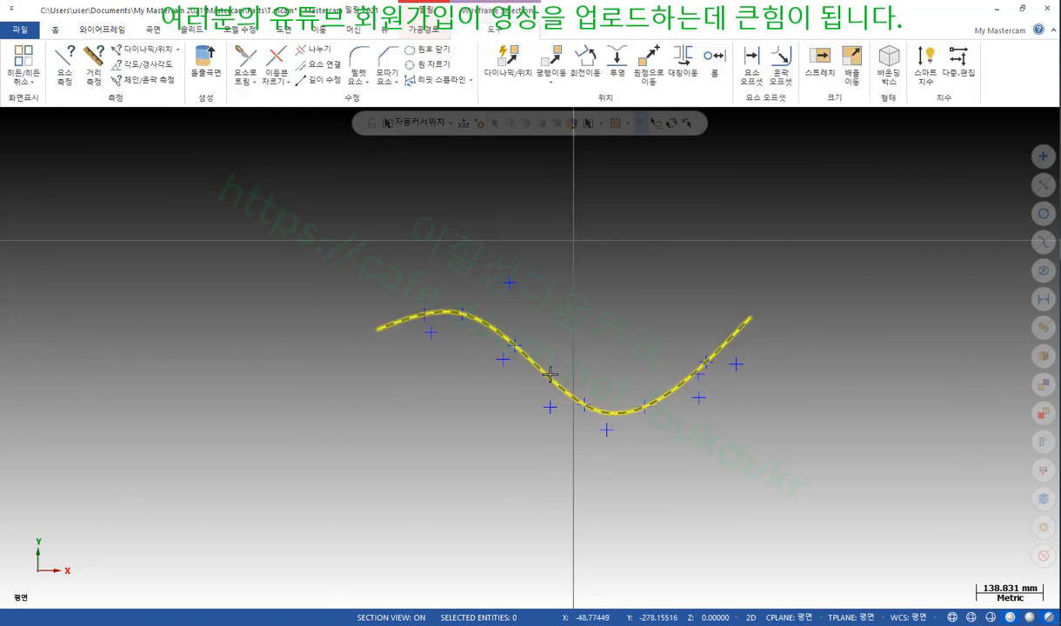
pyautogui.click(672, 123)
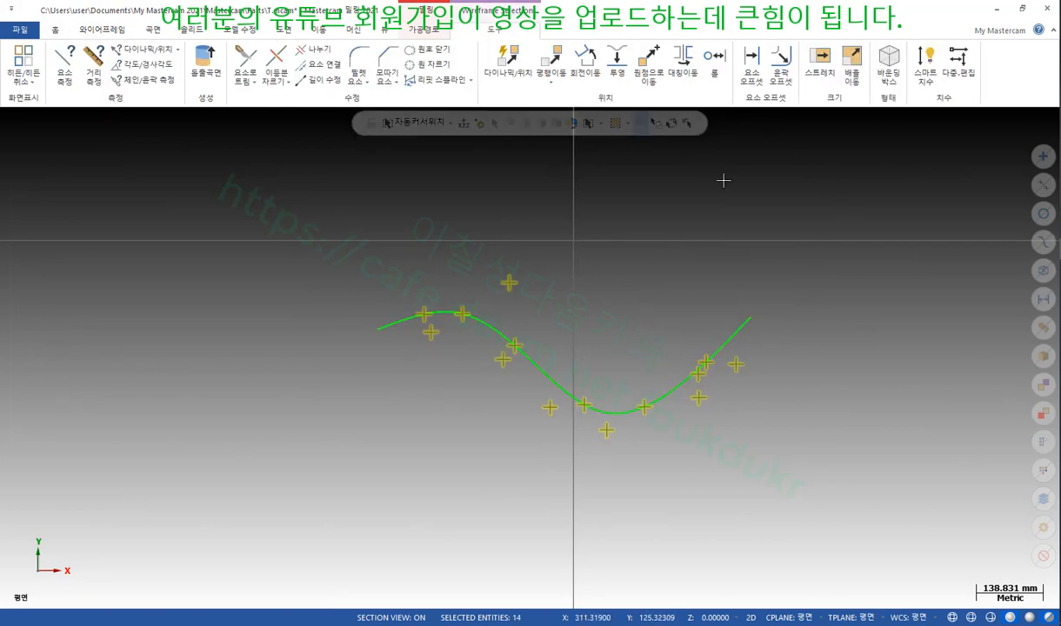
pyautogui.press('Escape')
pyautogui.scroll(2, 599, 361)
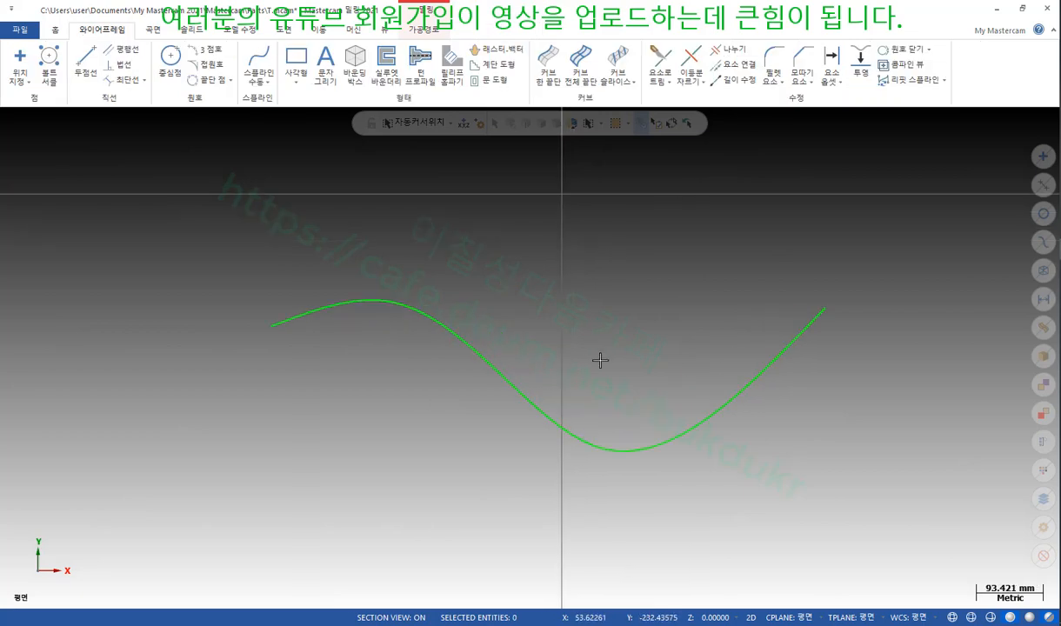
# Step: Place 50 evenly segmented points along the whole spline
pyautogui.click(442, 343)
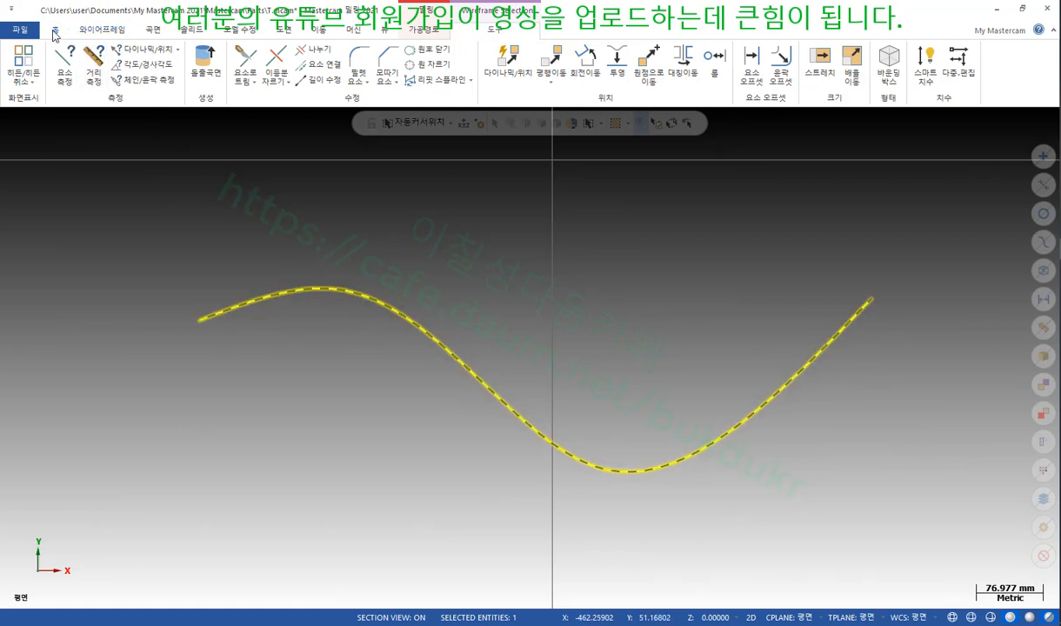
pyautogui.click(91, 33)
pyautogui.click(19, 77)
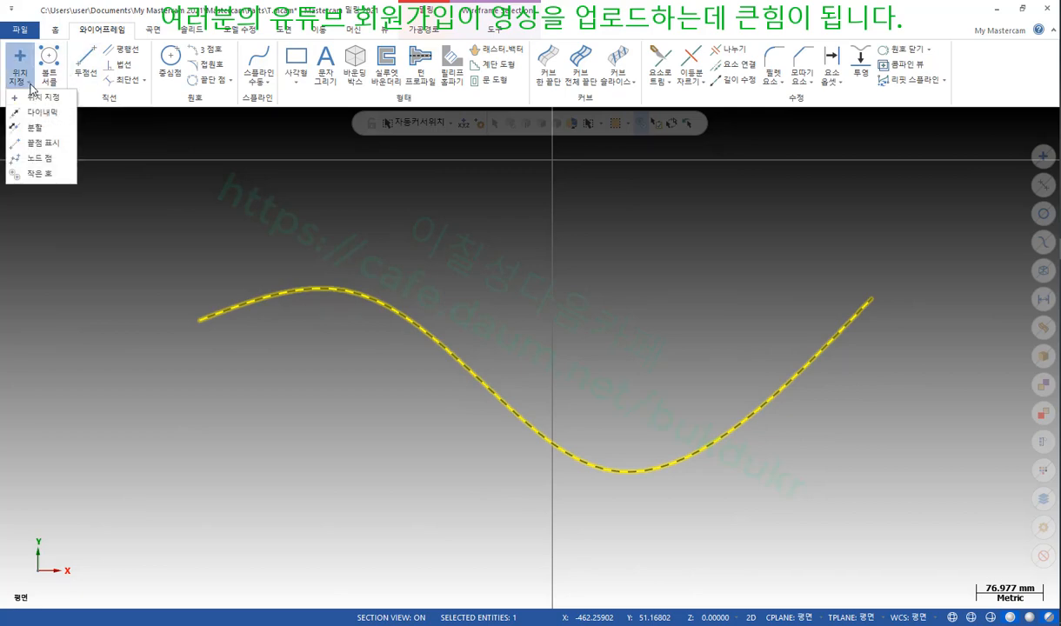
pyautogui.click(39, 127)
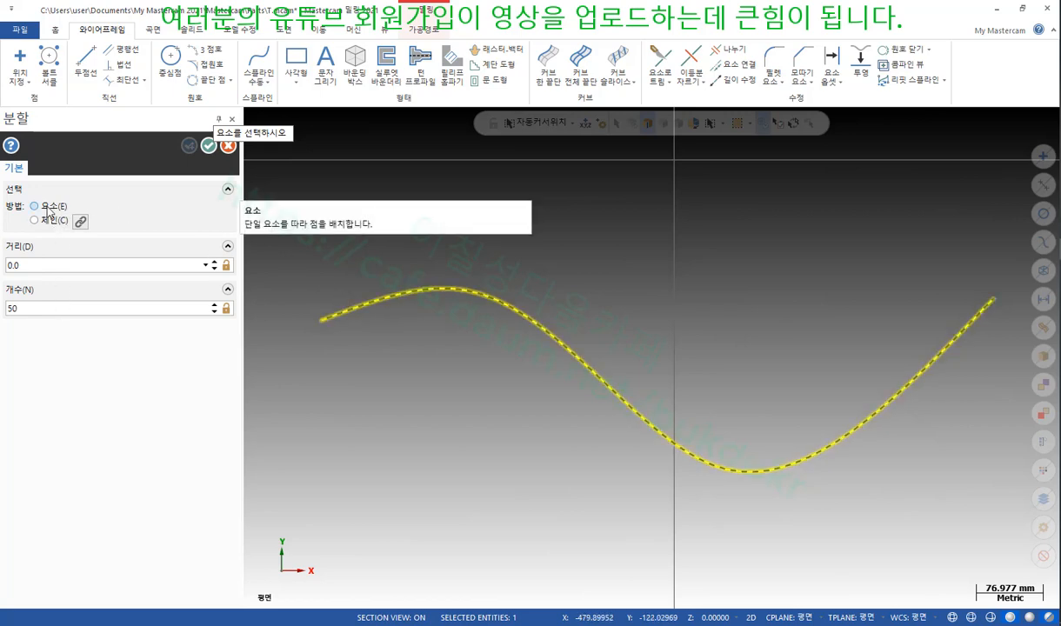
pyautogui.click(486, 288)
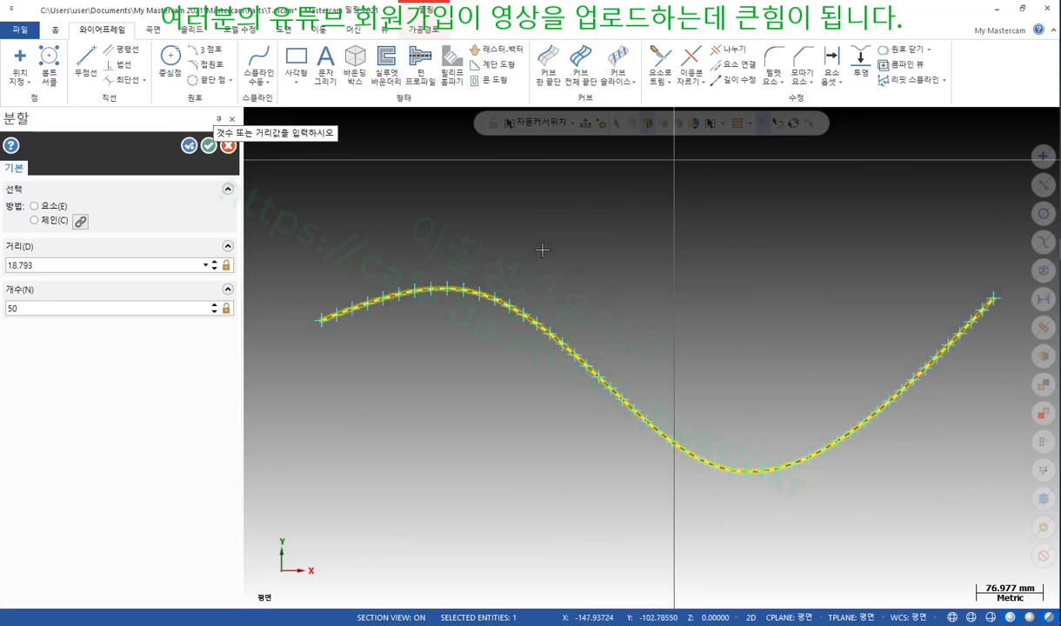
pyautogui.scroll(-1, 548, 254)
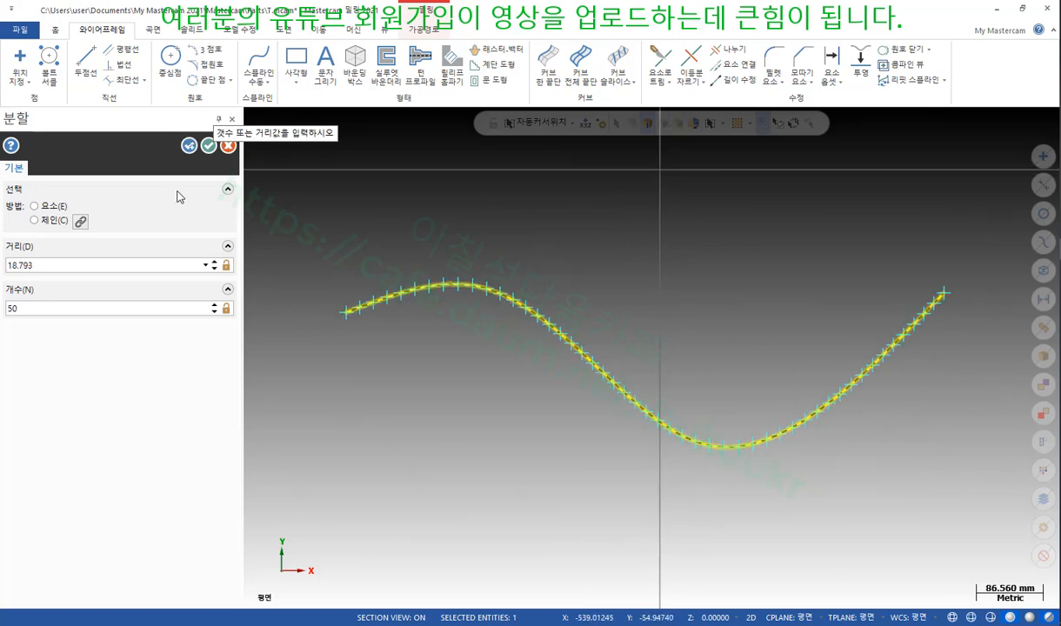
pyautogui.click(208, 146)
pyautogui.scroll(1, 448, 297)
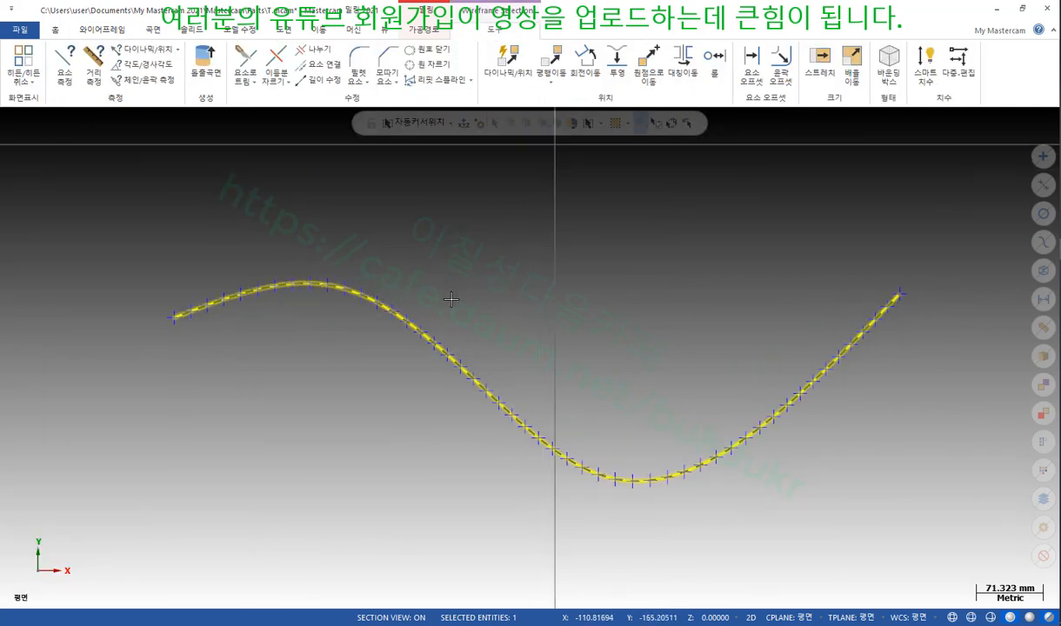
# Step: Try Break at Points on the spline with only the curve selected, leaving out the segment points
pyautogui.scroll(-1, 510, 374)
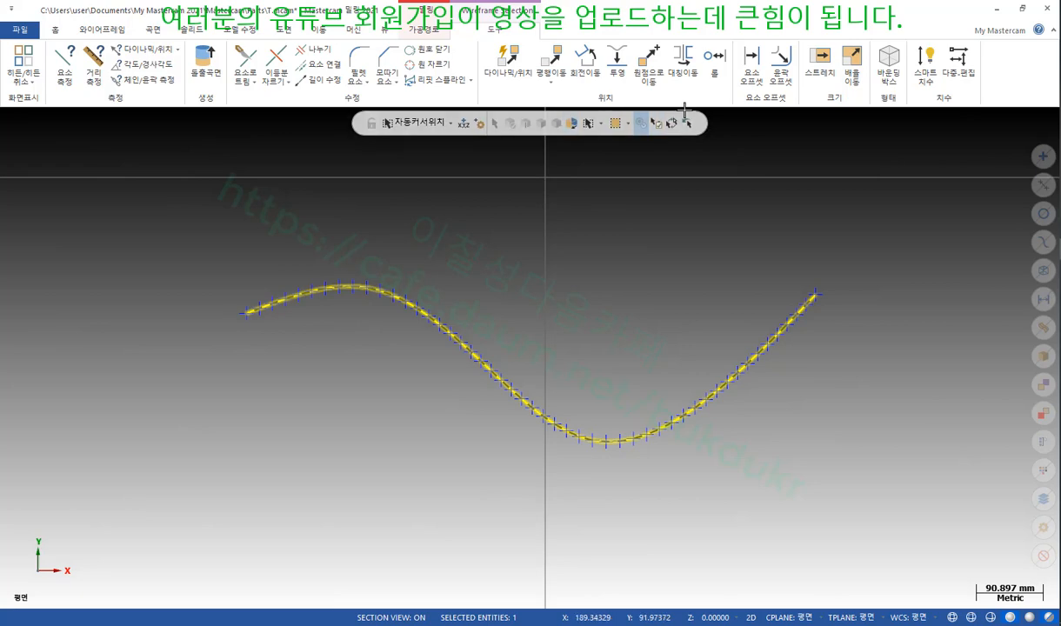
pyautogui.click(105, 30)
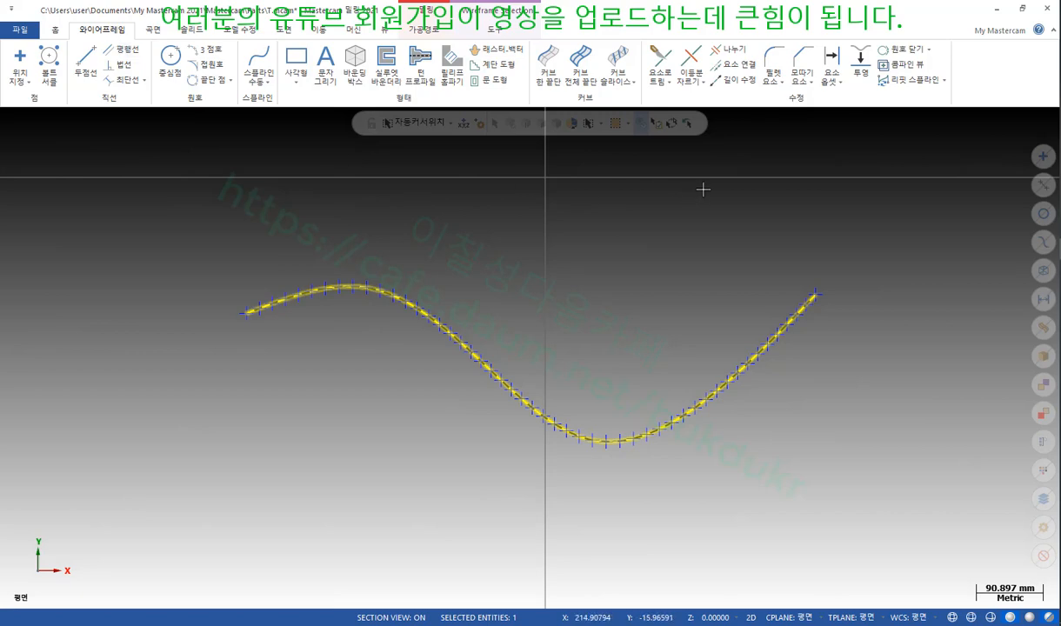
pyautogui.click(703, 87)
pyautogui.click(720, 143)
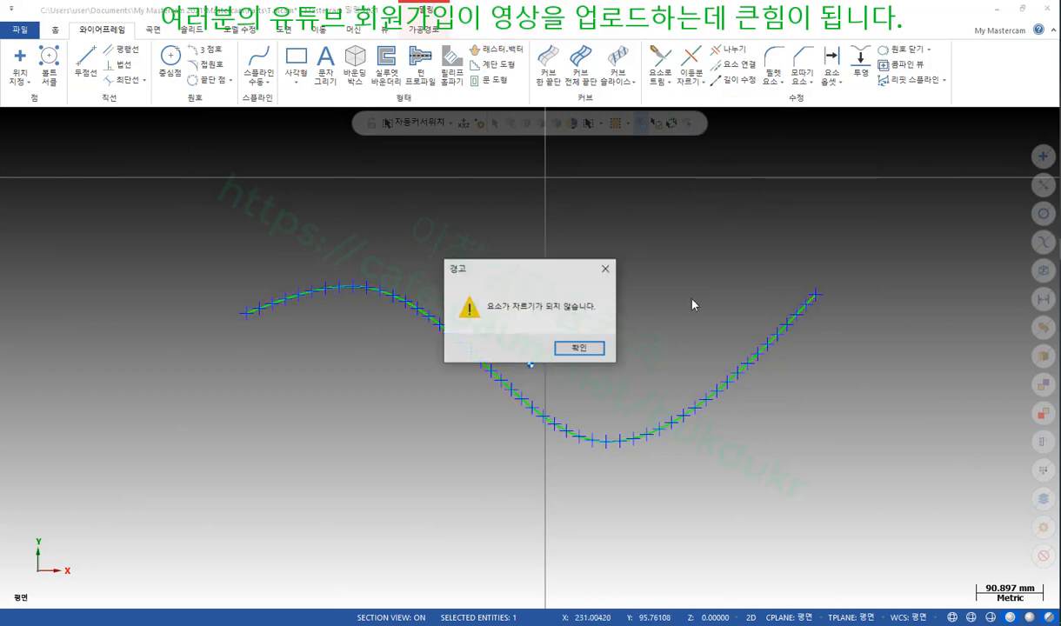
pyautogui.click(580, 348)
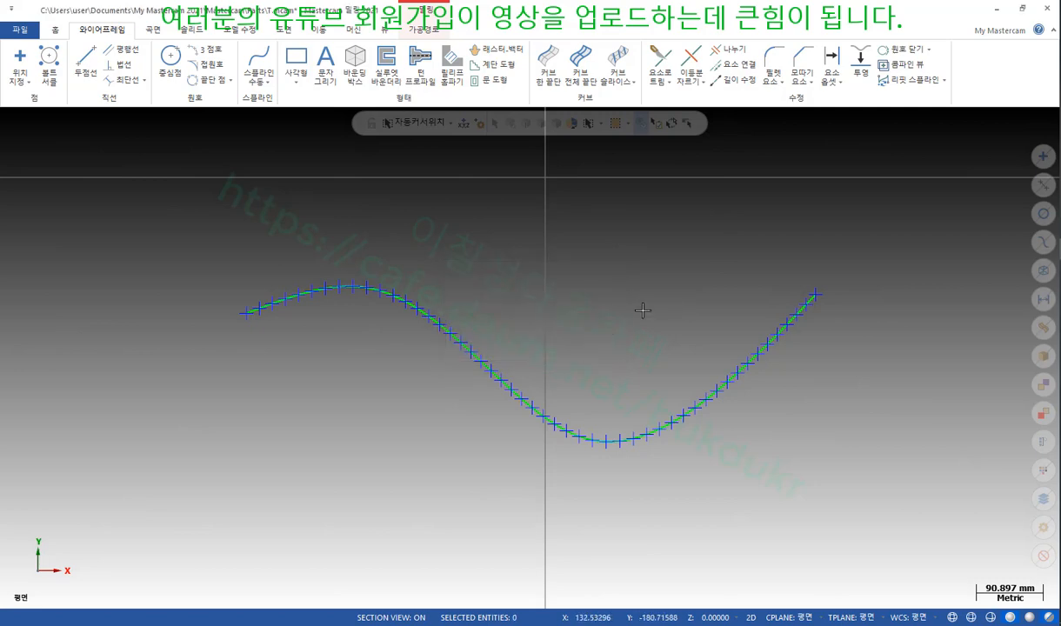
# Step: Break the spline at the segment points, selecting the curve and all its points together in one window
pyautogui.click(701, 87)
pyautogui.click(720, 140)
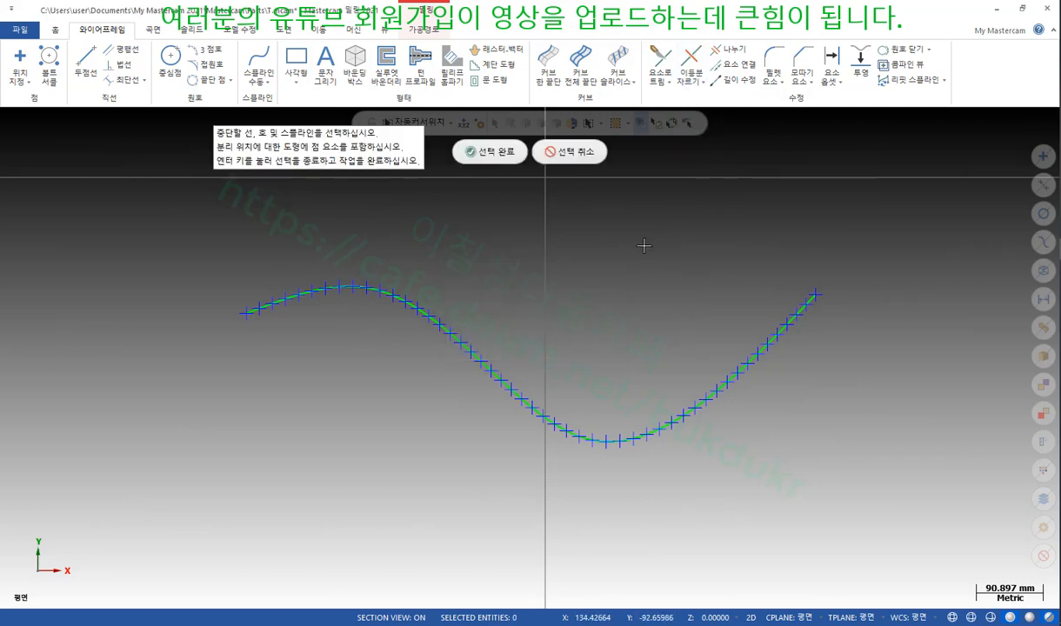
pyautogui.moveTo(192, 203); pyautogui.dragTo(915, 518)
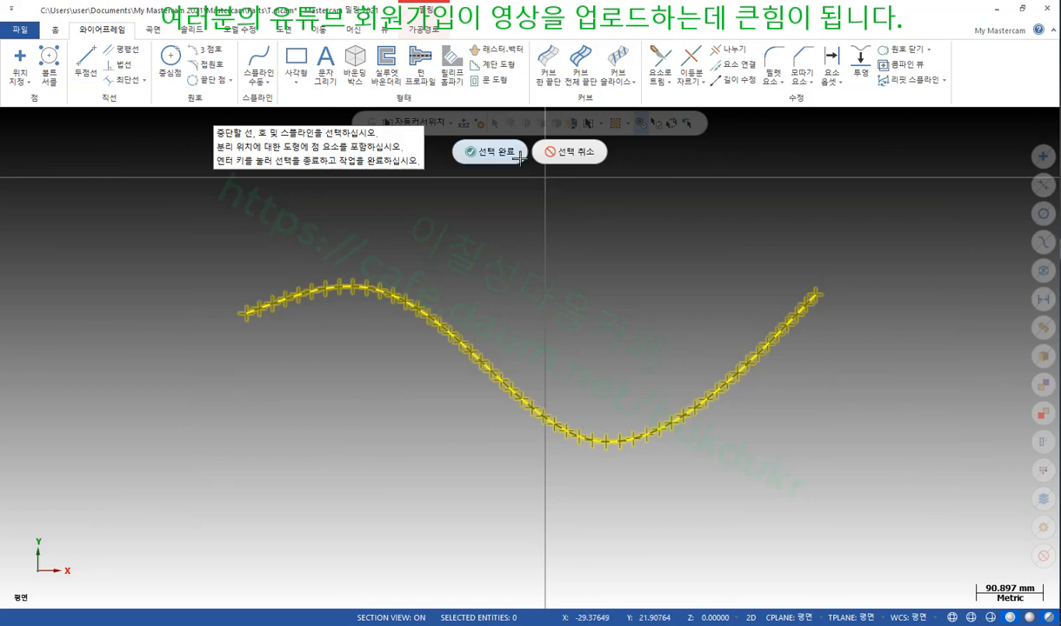
pyautogui.click(483, 152)
# Step: Analyze the properties of one short piece on the spline's descending stretch and inspect the divided curve
pyautogui.scroll(6, 431, 369)
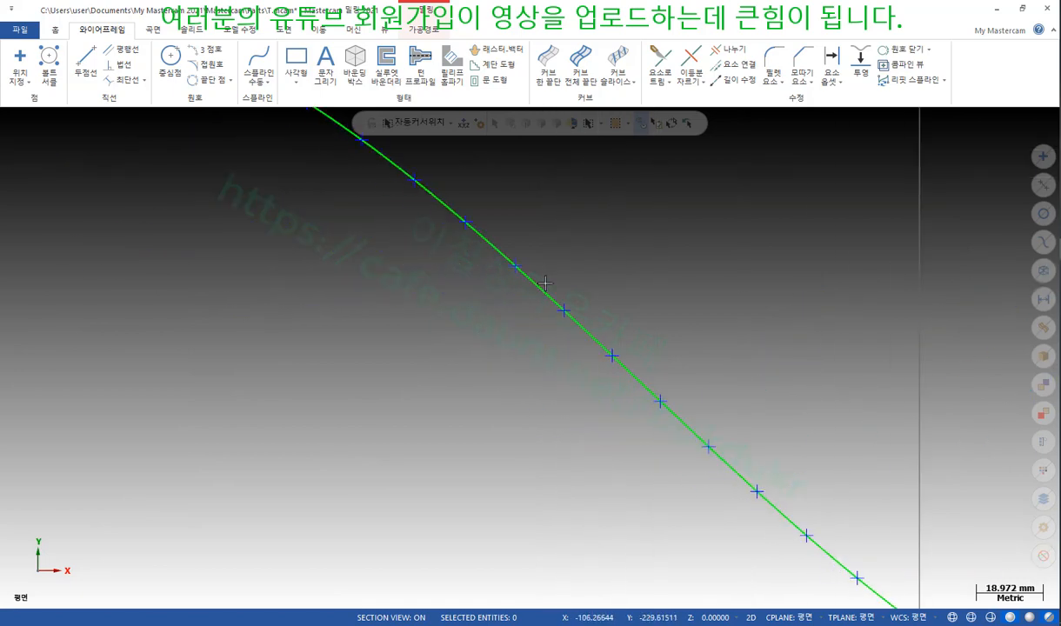
pyautogui.click(535, 280)
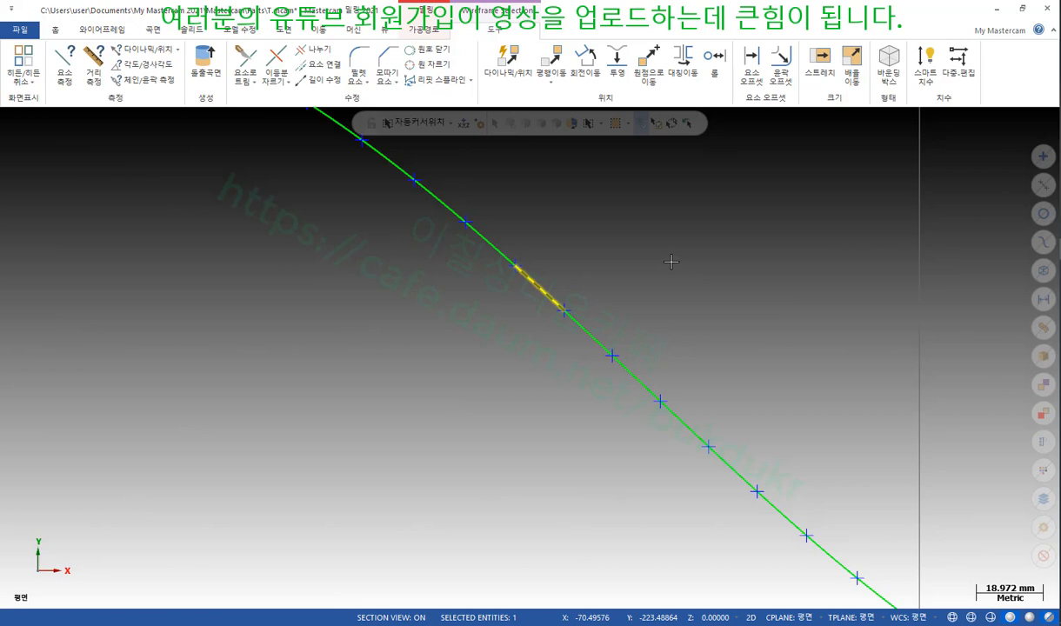
pyautogui.press('F4')
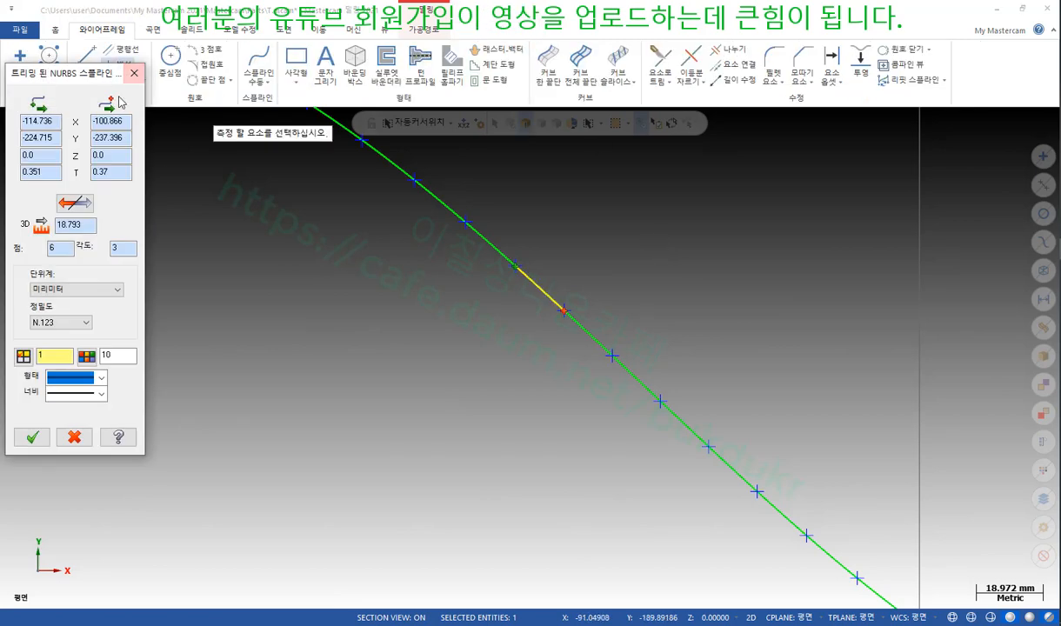
pyautogui.click(73, 439)
pyautogui.scroll(-4, 369, 323)
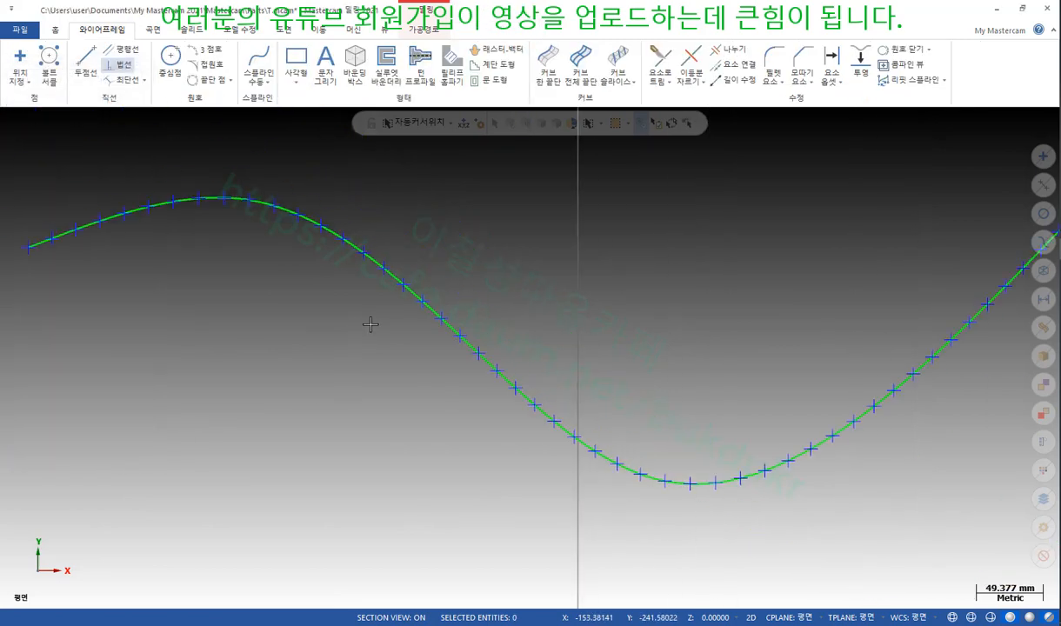
pyautogui.scroll(-4, 399, 371)
pyautogui.scroll(3, 467, 396)
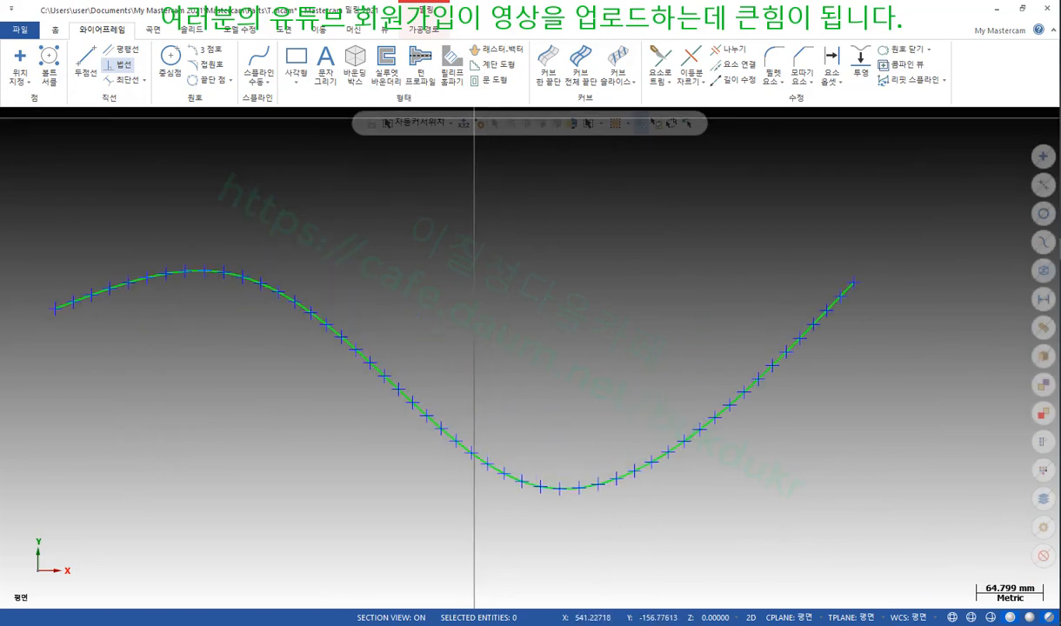
# Step: Switch to the PDF textbook in Adobe Acrobat and read the Divide section on its Trim and Break options
pyautogui.hotkey('alt', 'Tab')
pyautogui.scroll(-3, 788, 303)
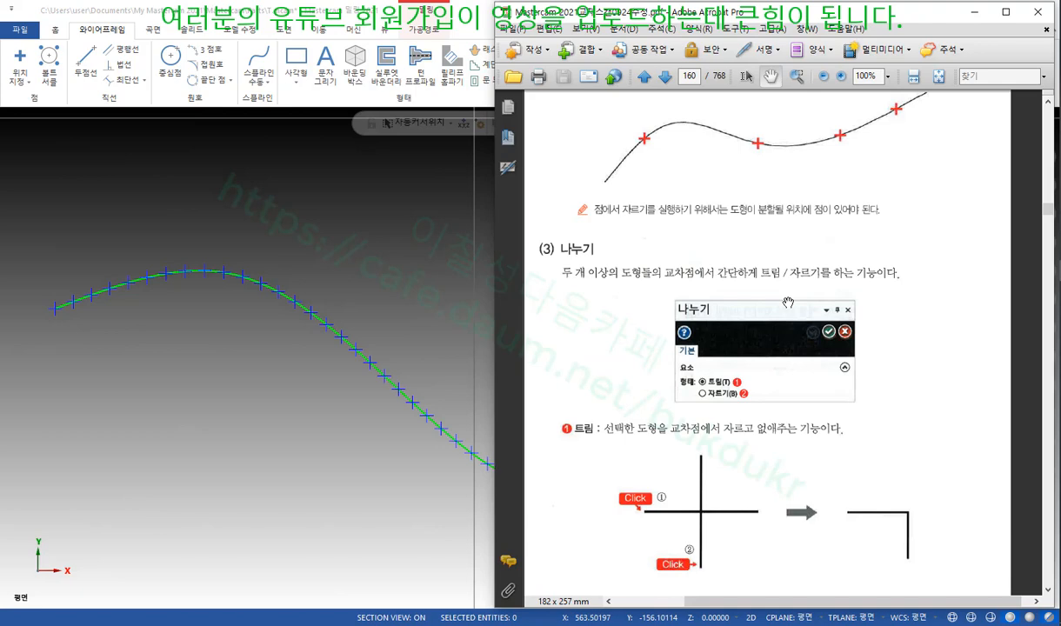
pyautogui.scroll(-2, 788, 302)
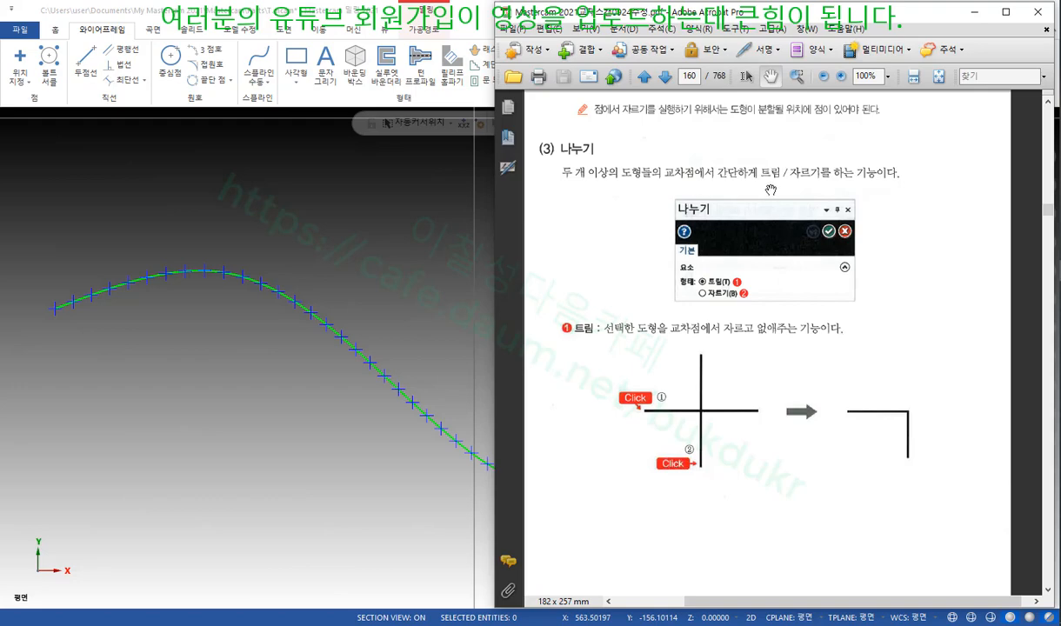
pyautogui.scroll(-4, 798, 294)
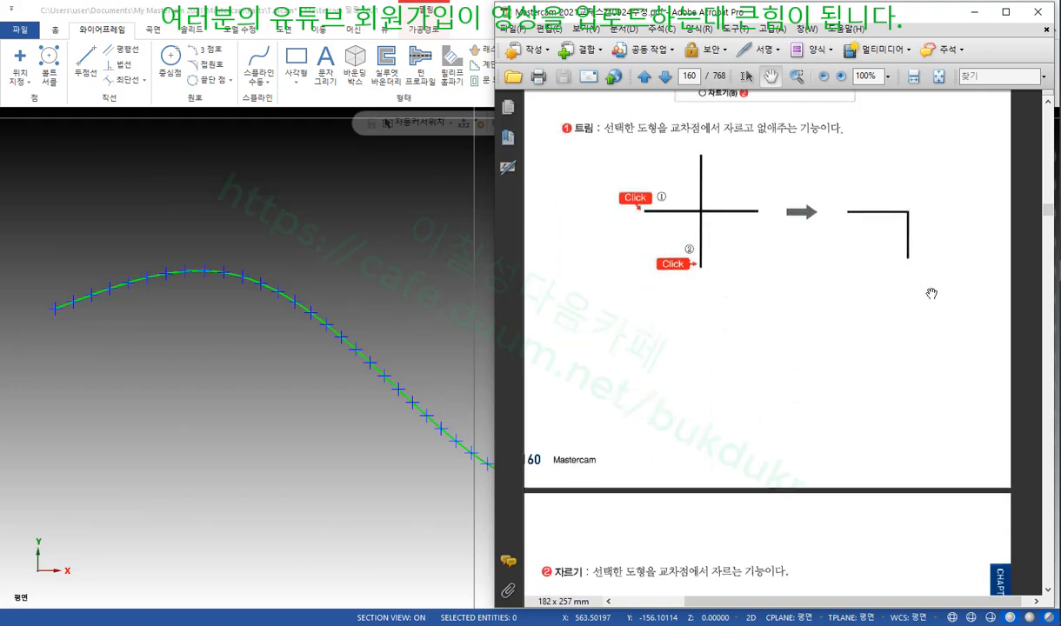
pyautogui.scroll(-9, 749, 249)
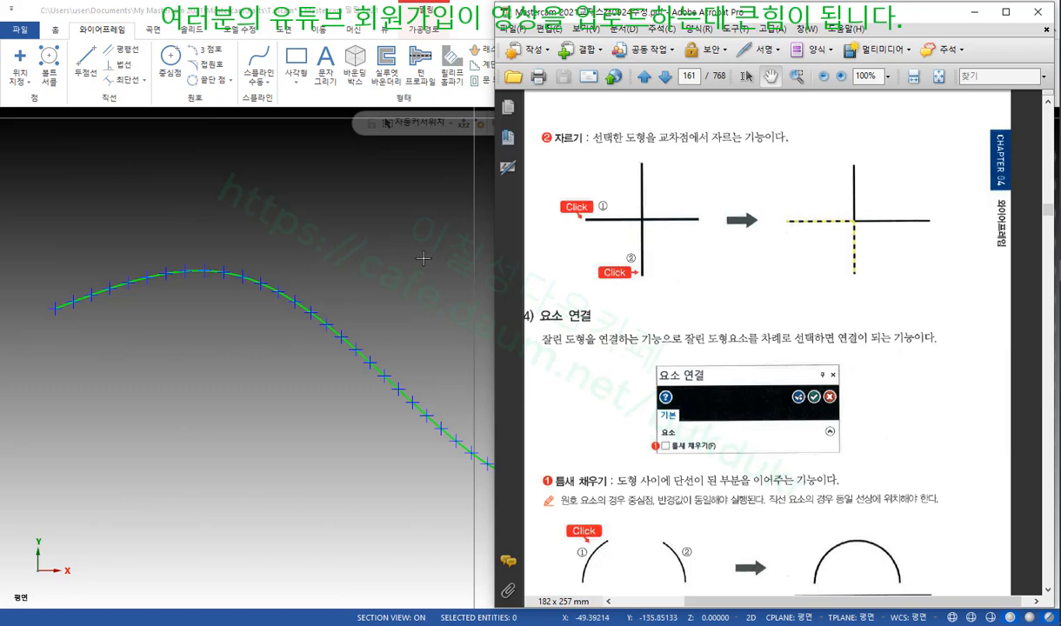
# Step: Return to Mastercam and review the Trim to Entities options without trimming anything
pyautogui.click(397, 248)
pyautogui.scroll(-2, 529, 393)
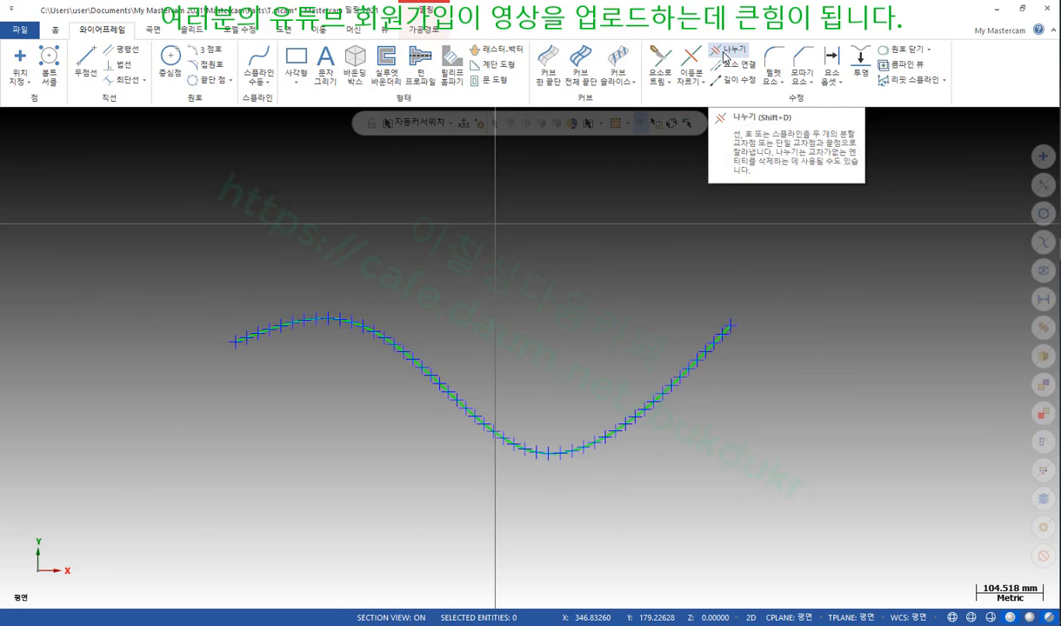
pyautogui.click(659, 61)
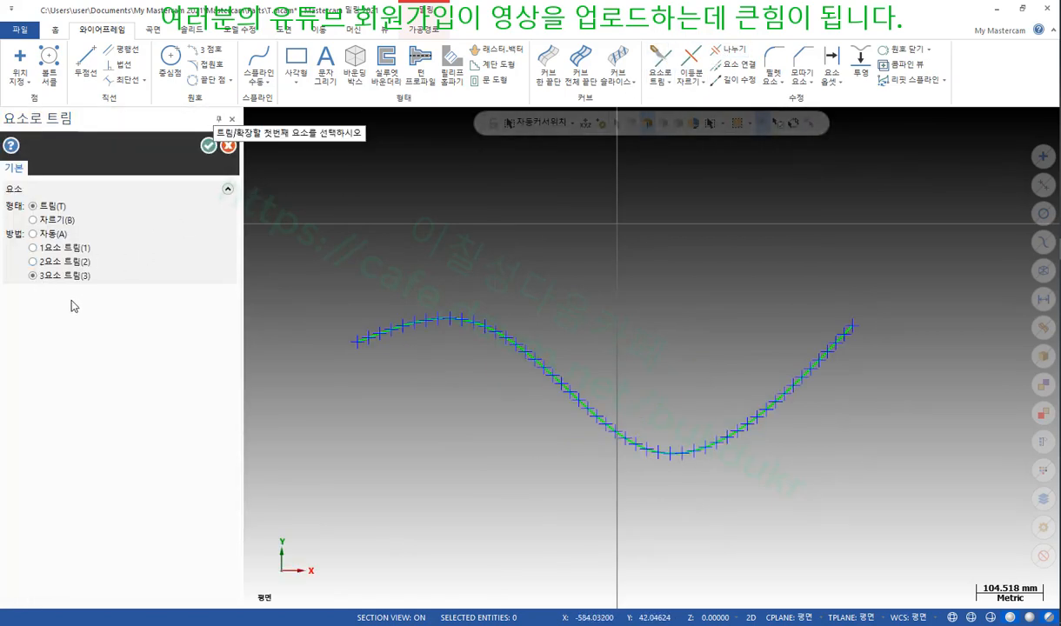
pyautogui.click(228, 145)
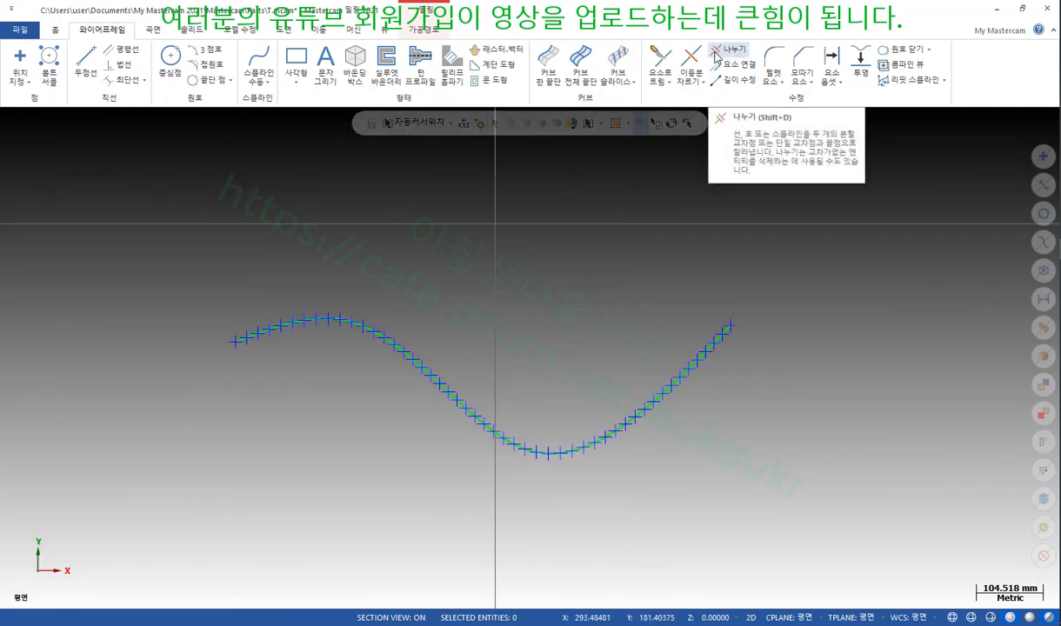
# Step: Remove three alternate pieces from the spline's descending stretch using Divide in Trim mode
pyautogui.click(718, 53)
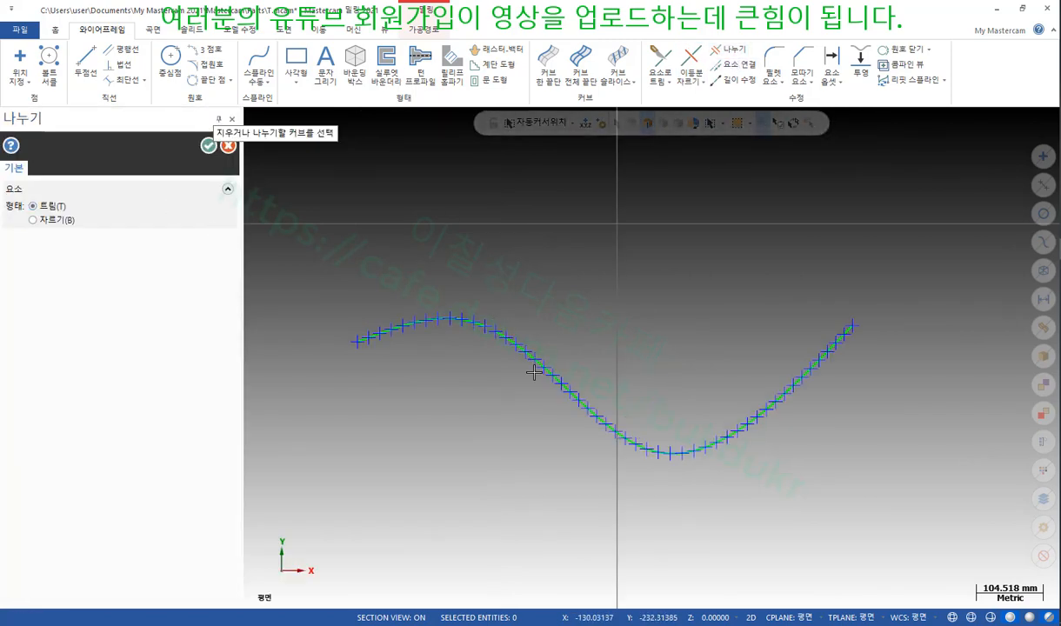
pyautogui.scroll(6, 504, 352)
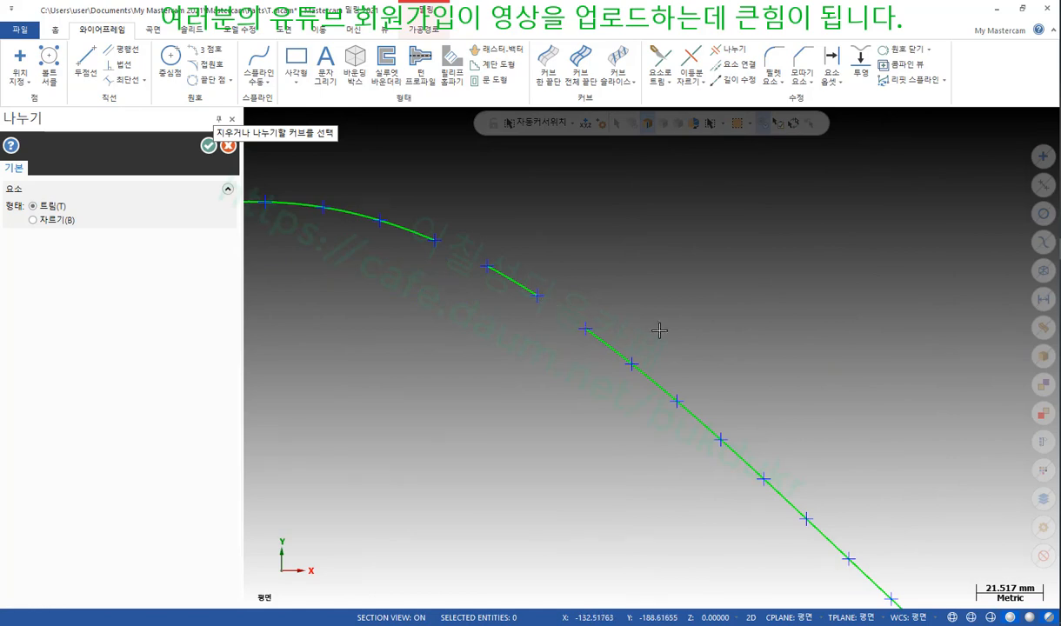
pyautogui.click(648, 378)
pyautogui.click(207, 145)
pyautogui.scroll(-1, 626, 270)
pyautogui.scroll(2, 459, 318)
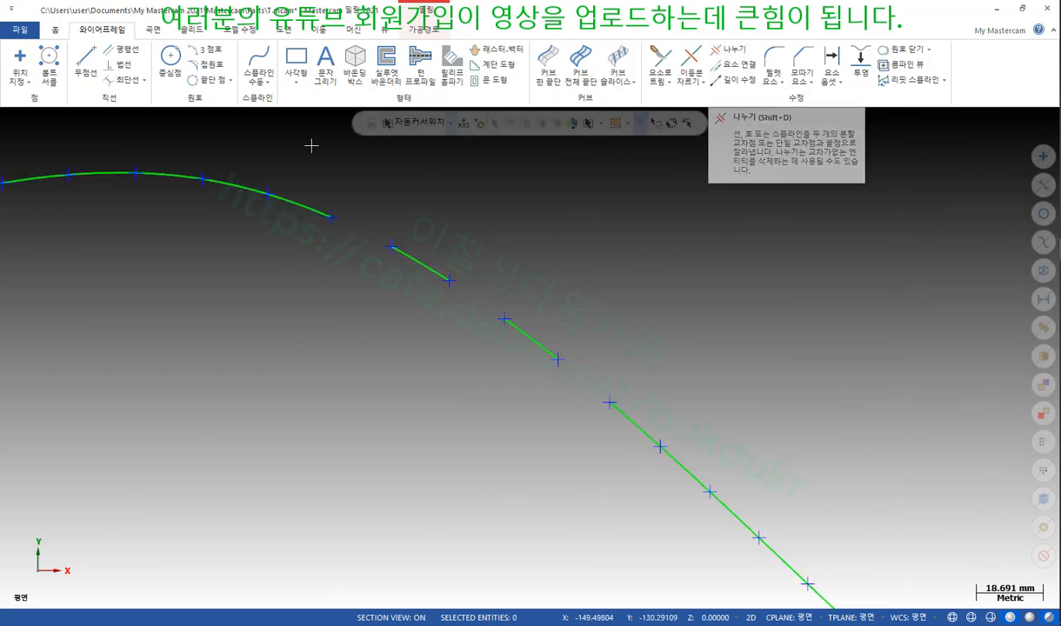
# Step: Draw two crossing lines below the broken spline, the descending one about 96 mm long at about 322.5°
pyautogui.click(85, 63)
pyautogui.click(313, 291)
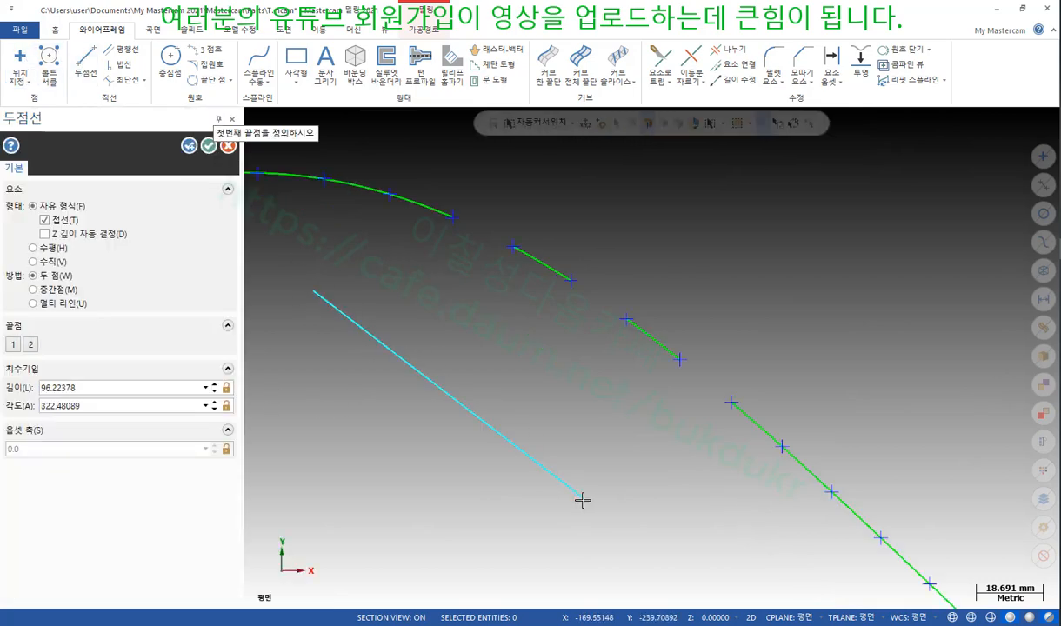
pyautogui.click(584, 499)
pyautogui.click(513, 335)
pyautogui.click(208, 145)
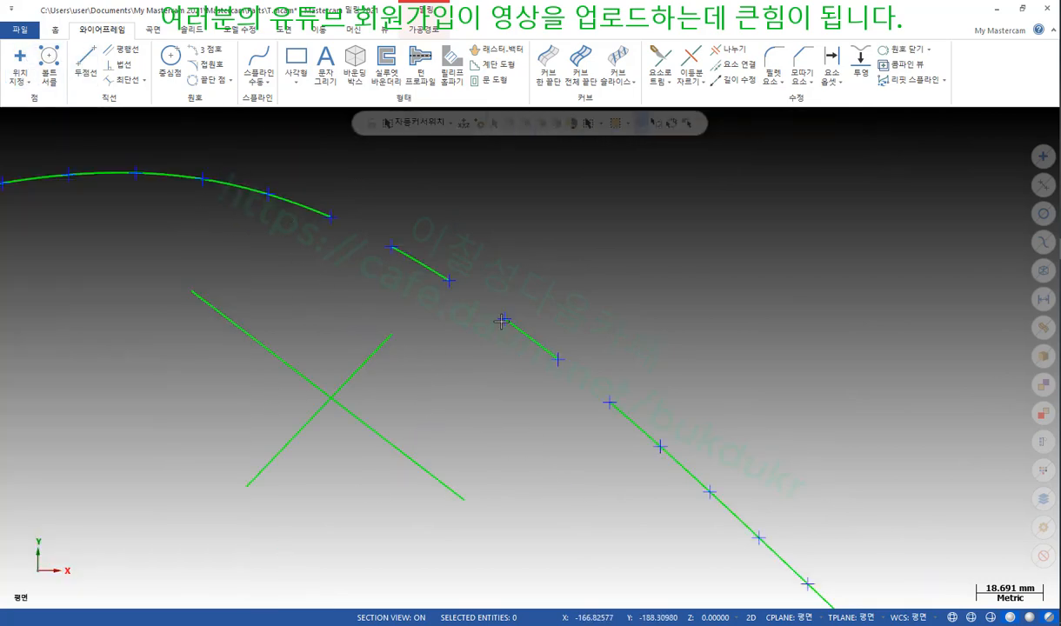
# Step: Trim the ascending line's upper part and the descending line's lower part back to their crossing using Divide in Trim mode
pyautogui.scroll(1, 194, 437)
pyautogui.click(396, 369)
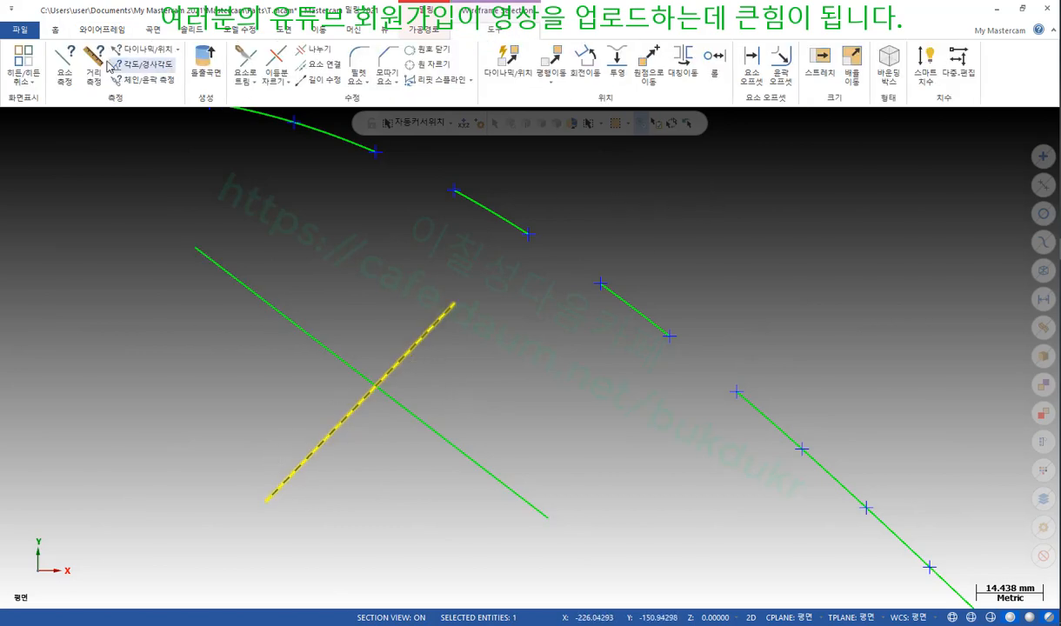
pyautogui.click(122, 32)
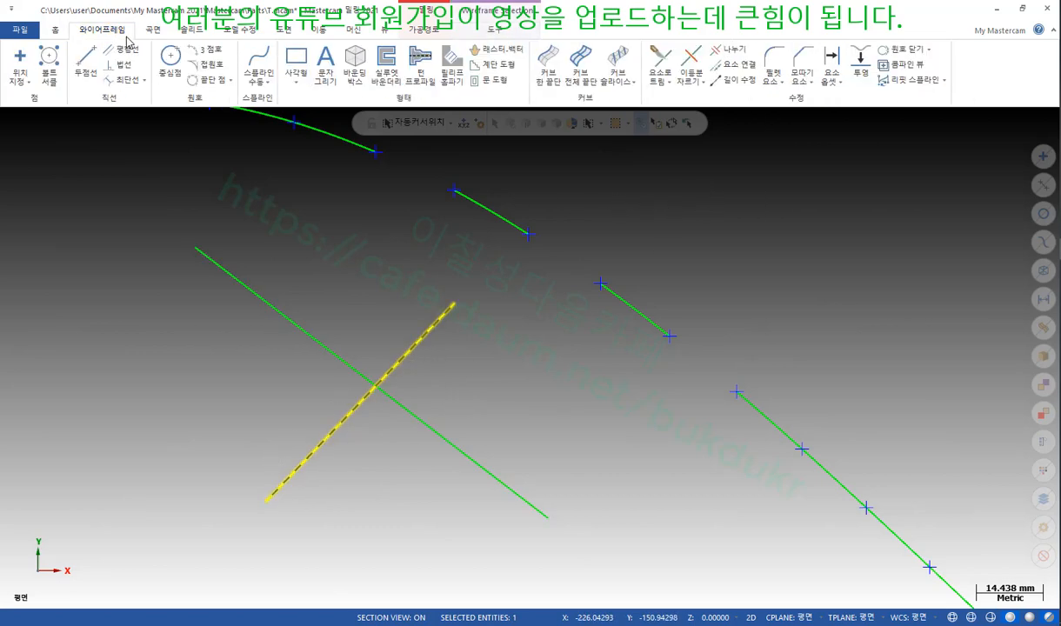
pyautogui.click(731, 49)
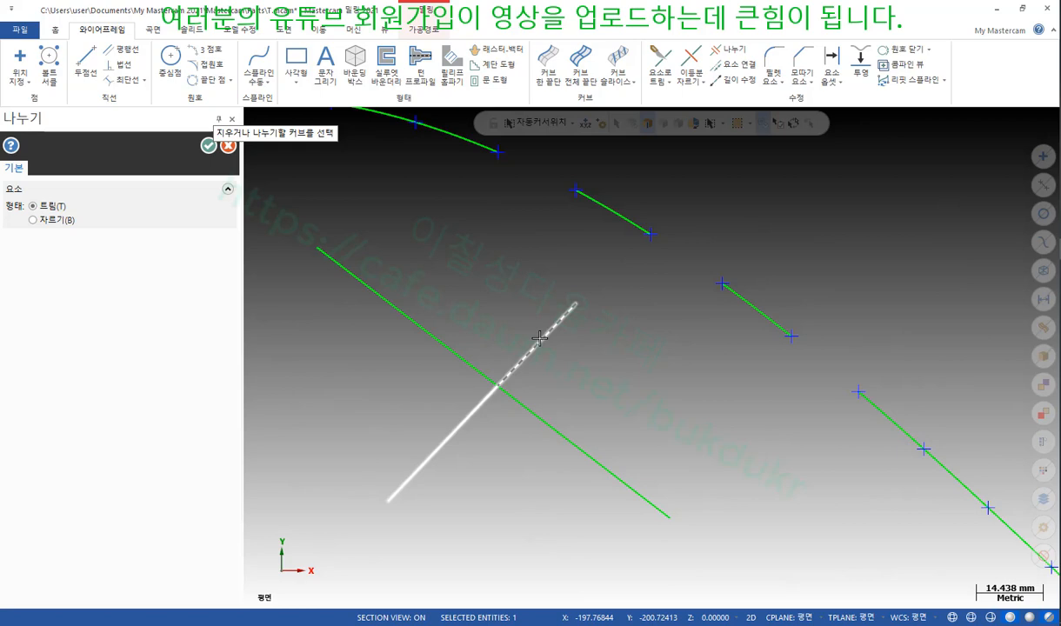
pyautogui.click(539, 338)
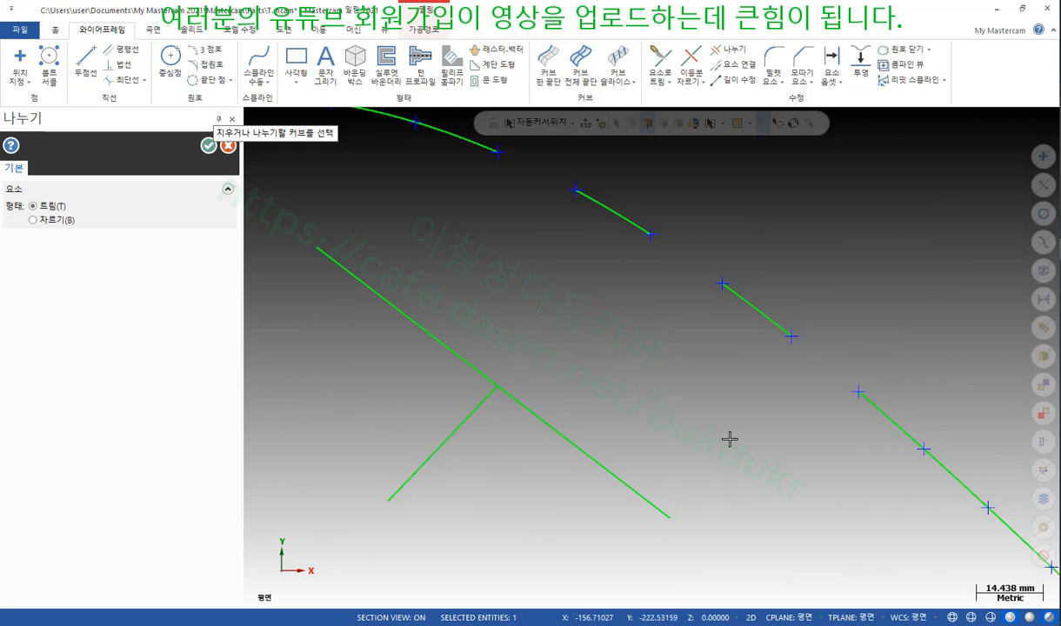
pyautogui.click(567, 437)
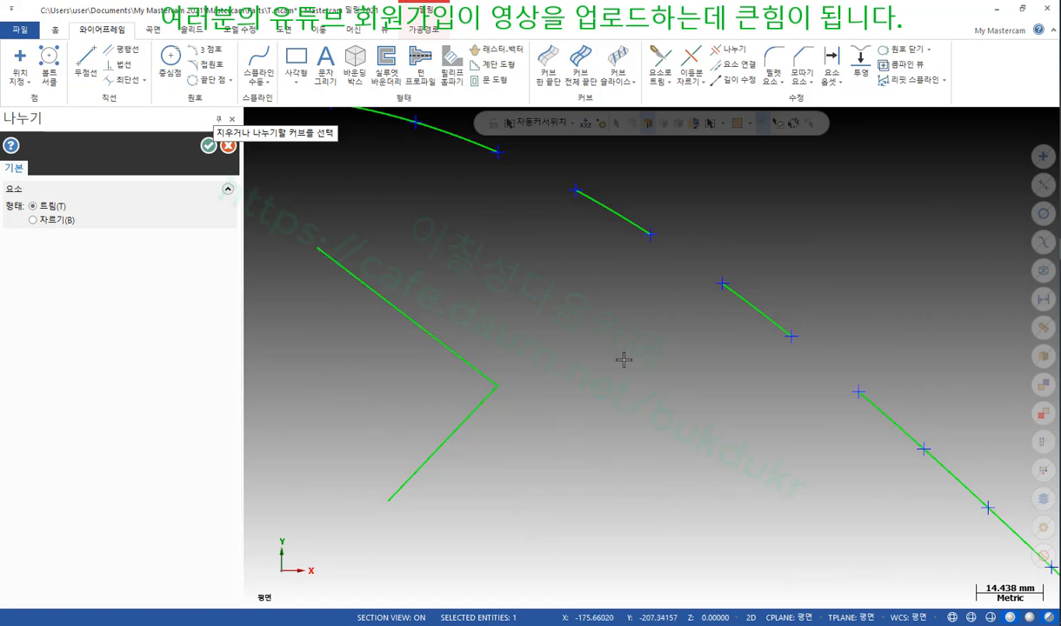
pyautogui.click(208, 147)
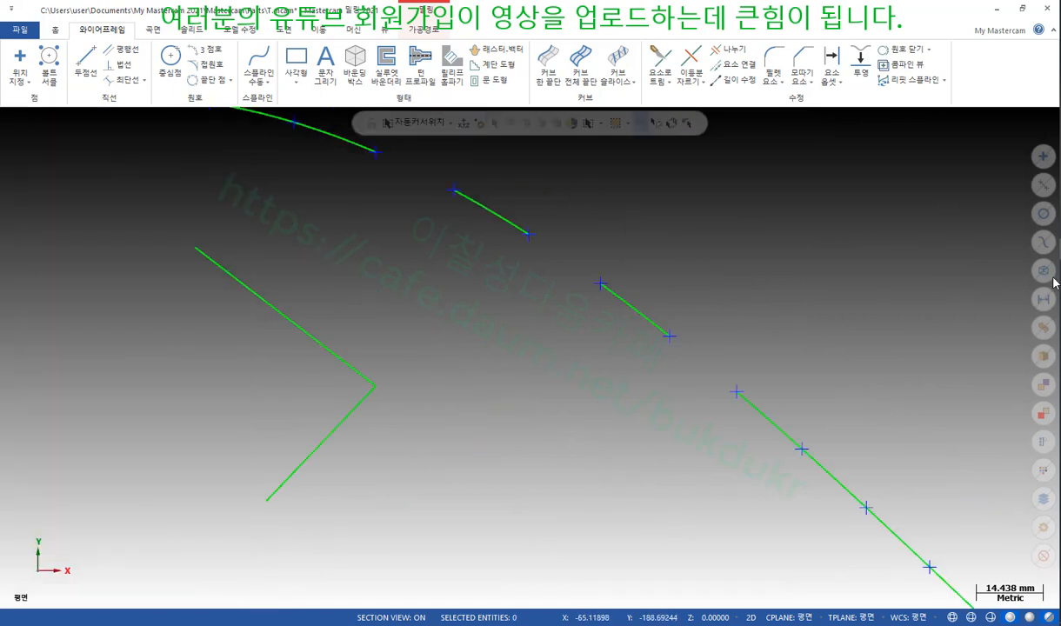
# Step: Switch to the PDF textbook in Adobe Acrobat, read the Join Entities section with its fill-gaps option, and return to Mastercam
pyautogui.hotkey('alt', 'Tab')
pyautogui.scroll(-4, 773, 278)
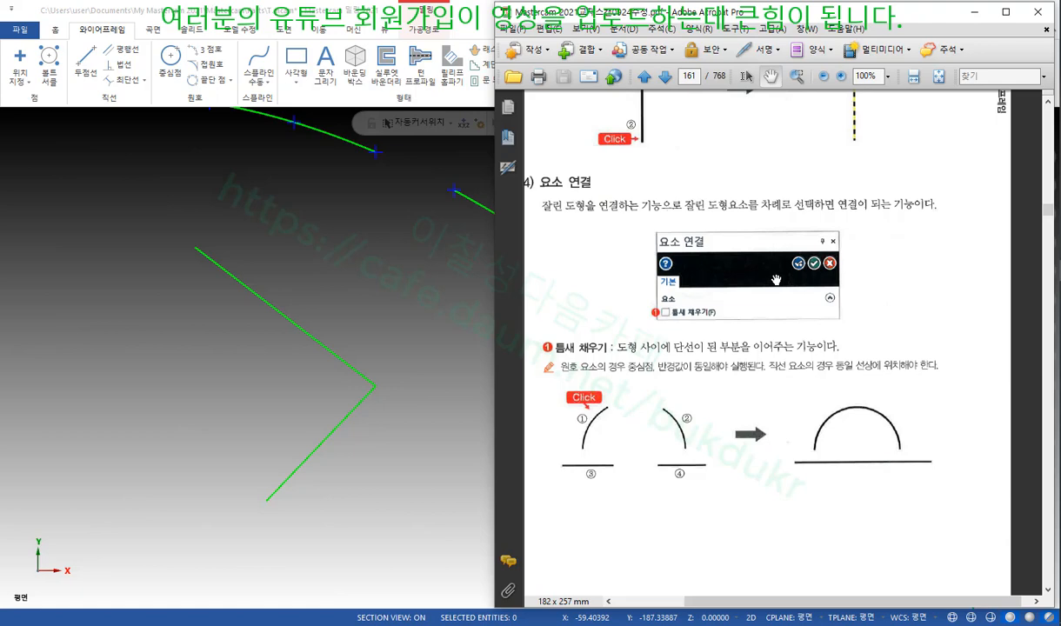
pyautogui.click(424, 275)
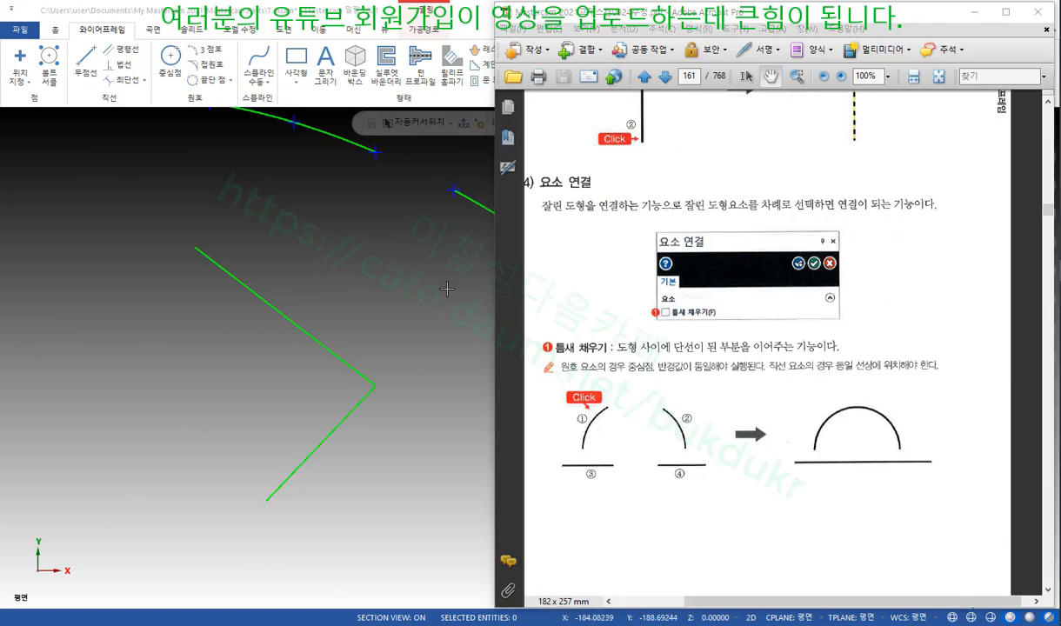
pyautogui.click(404, 263)
# Step: Draw a long rising line across the gap in the broken spline and a shorter, nearly horizontal line below it
pyautogui.scroll(-2, 405, 263)
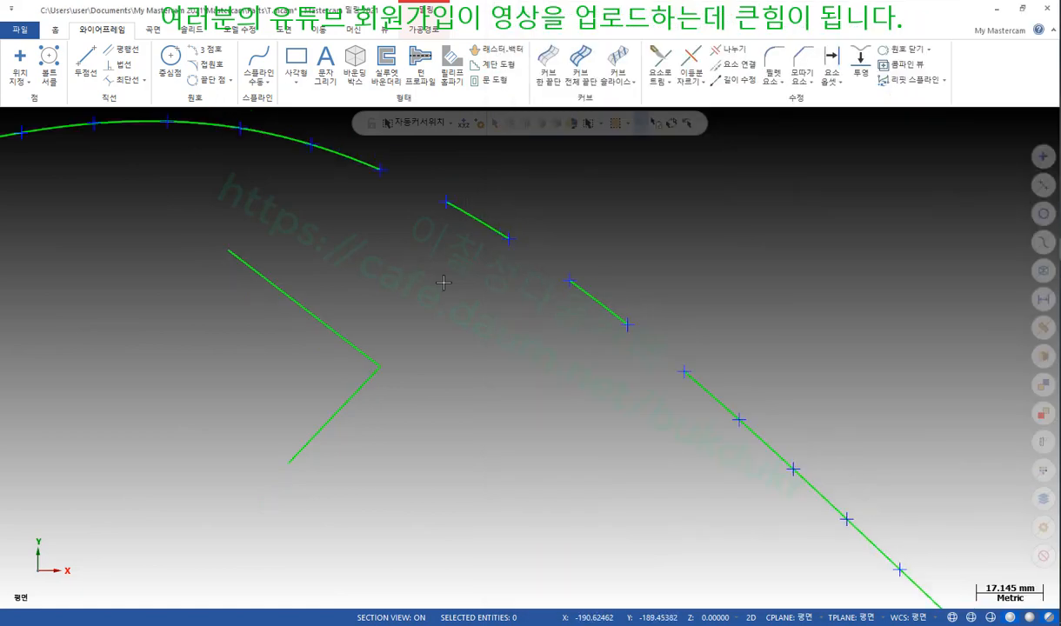
pyautogui.scroll(1, 391, 328)
pyautogui.click(85, 61)
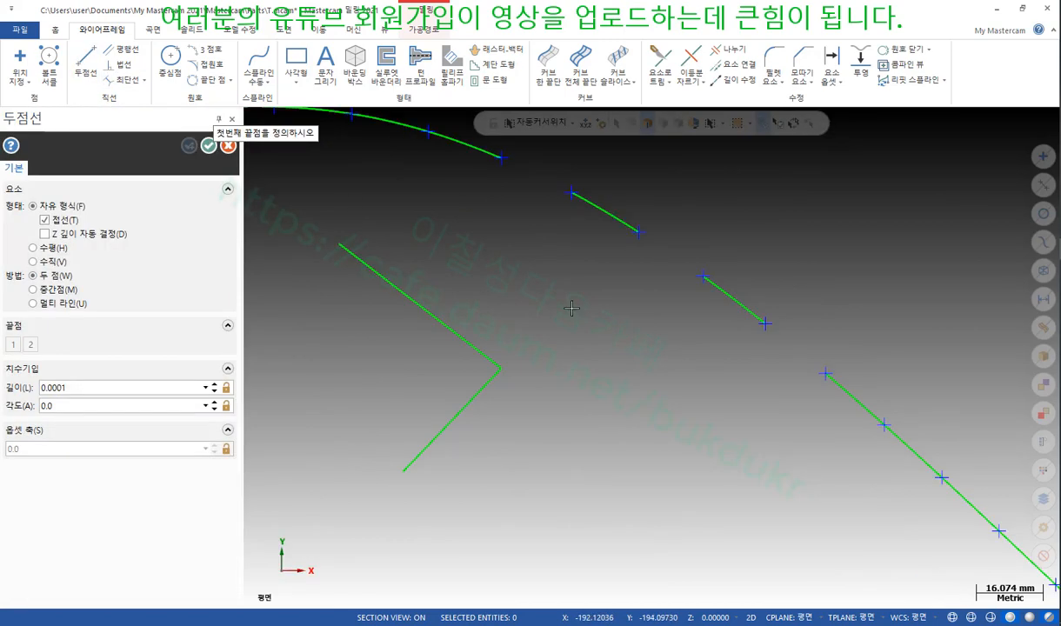
pyautogui.click(519, 310)
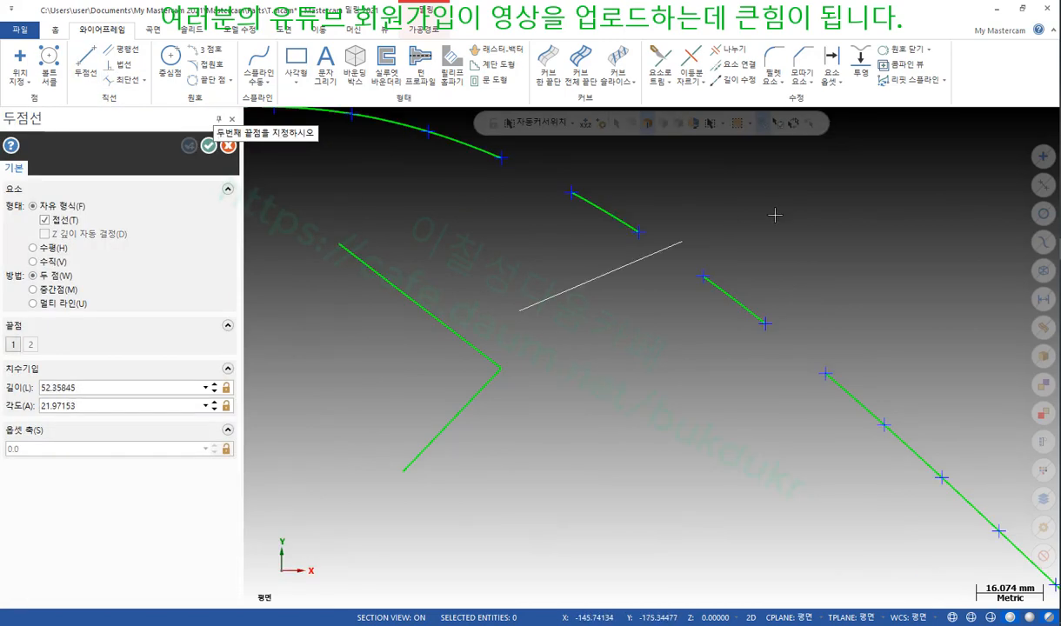
pyautogui.click(912, 185)
pyautogui.click(539, 434)
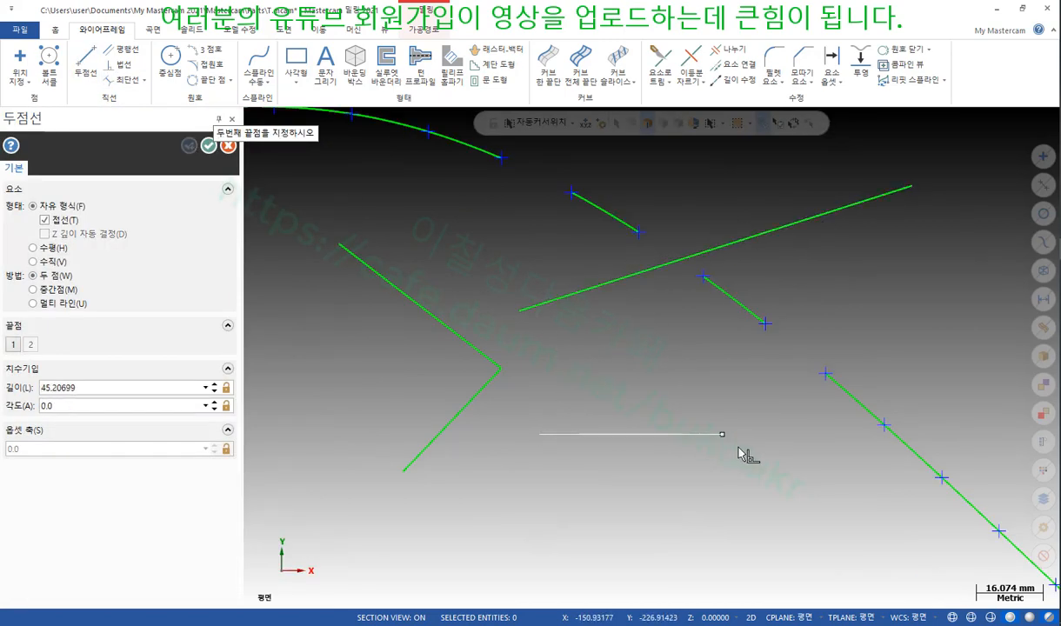
pyautogui.click(774, 451)
# Step: Draw a circle of about 14.3 mm radius between the rising line and the nearly horizontal line
pyautogui.click(170, 61)
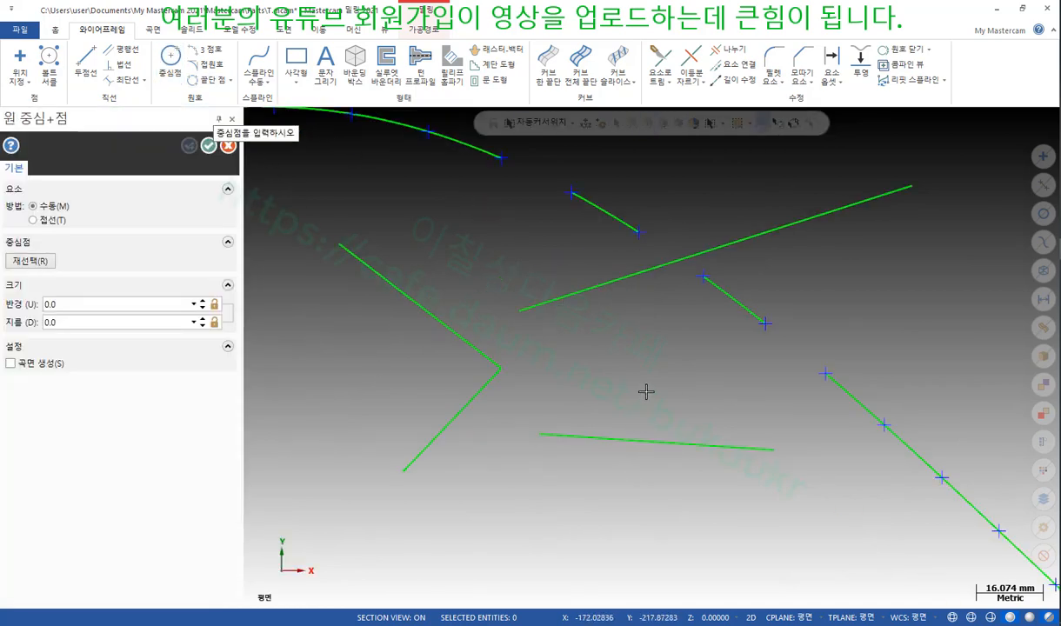
pyautogui.click(648, 374)
pyautogui.click(209, 146)
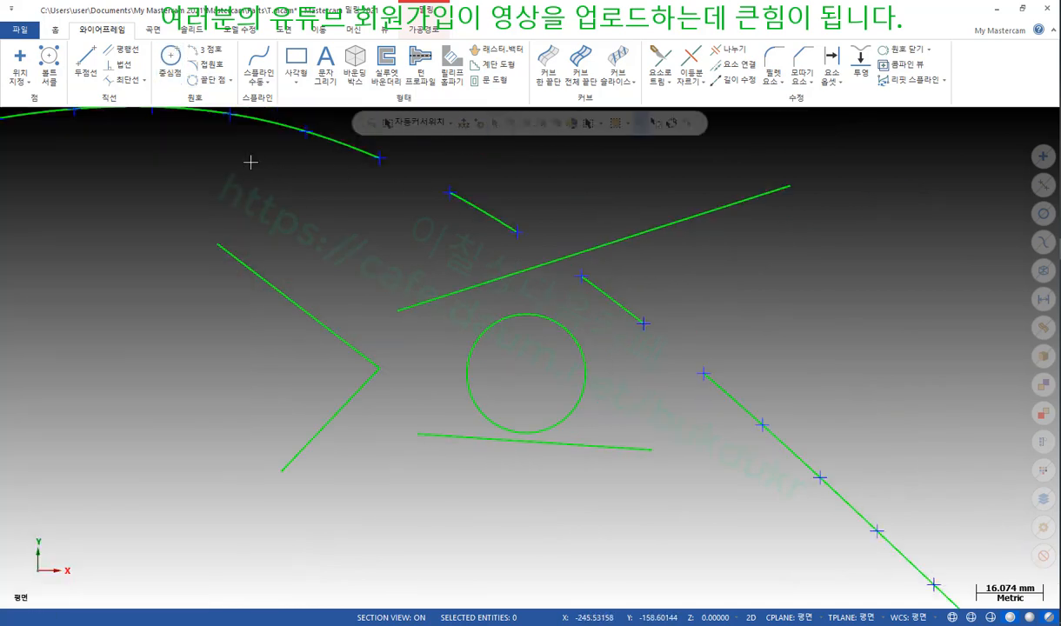
pyautogui.scroll(1, 666, 320)
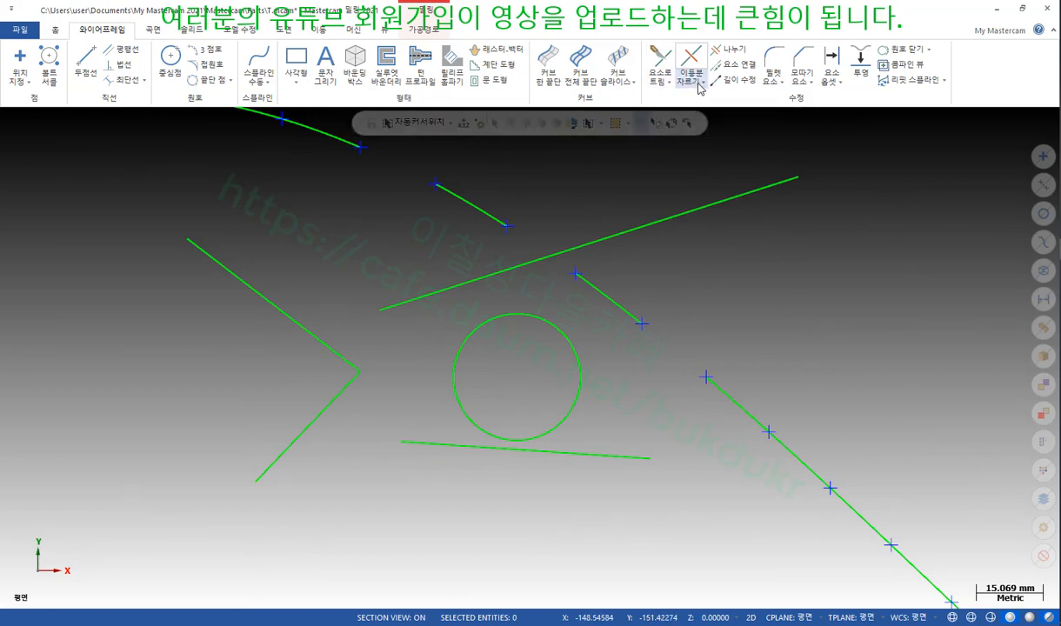
# Step: Break the circle into 5 curve pieces with Break Many, deleting the original
pyautogui.click(667, 83)
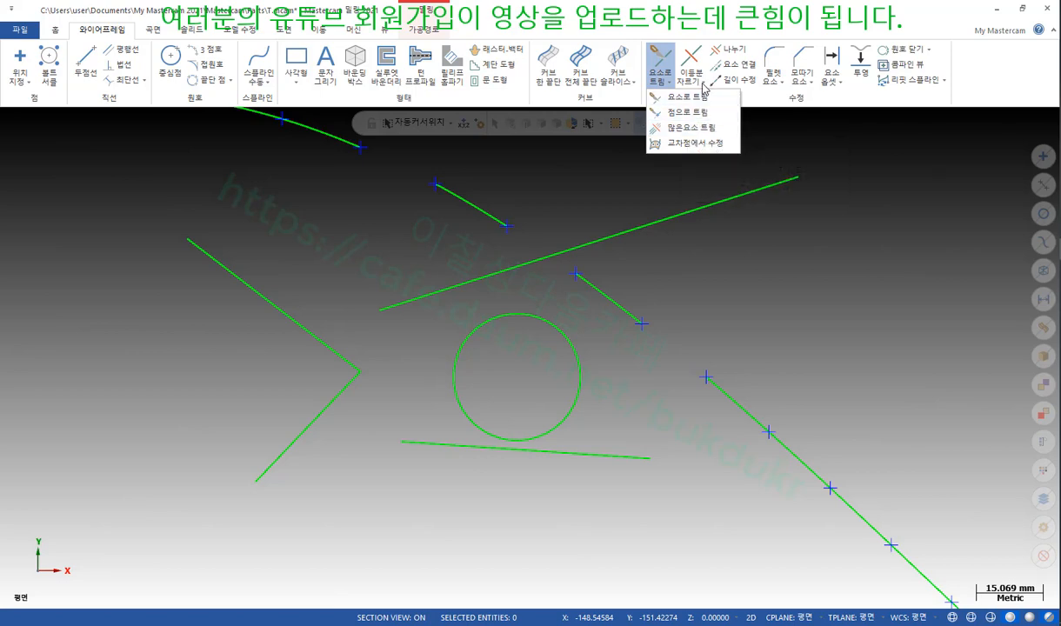
pyautogui.click(703, 83)
pyautogui.click(700, 132)
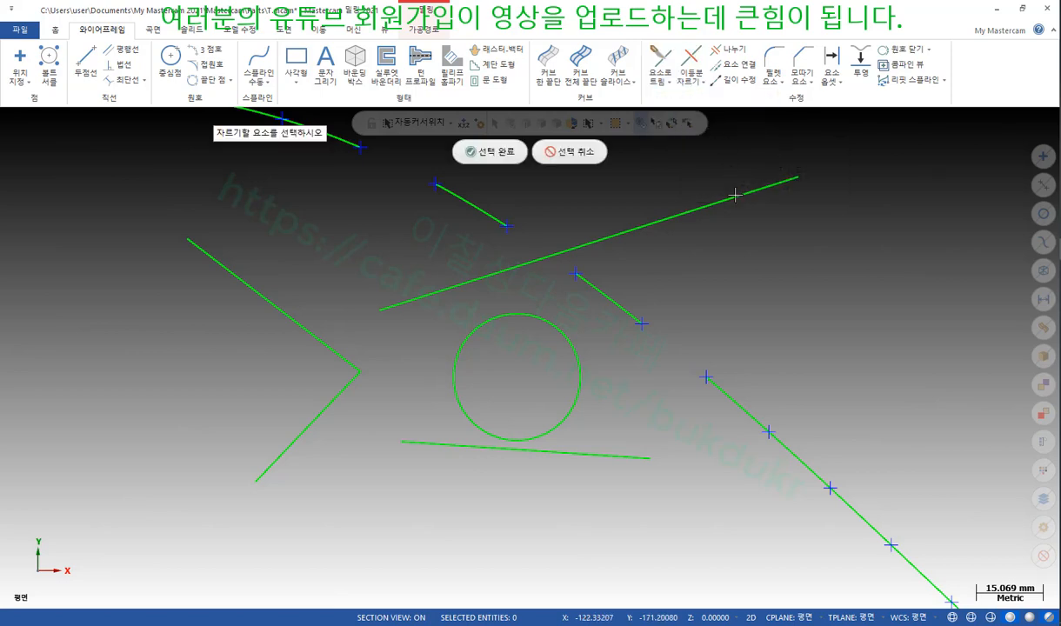
pyautogui.click(581, 360)
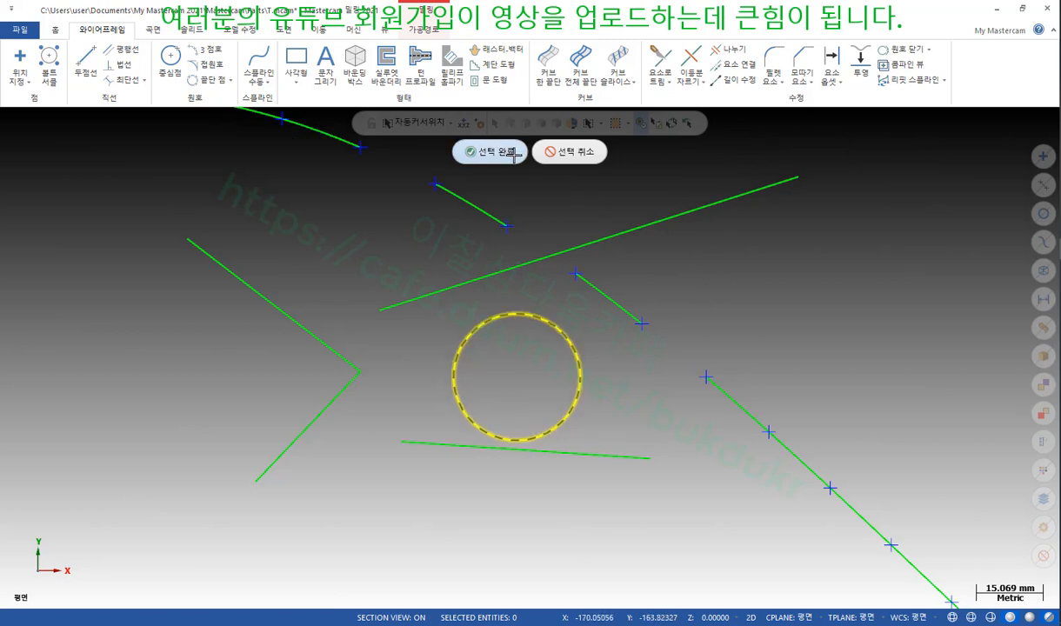
pyautogui.click(514, 153)
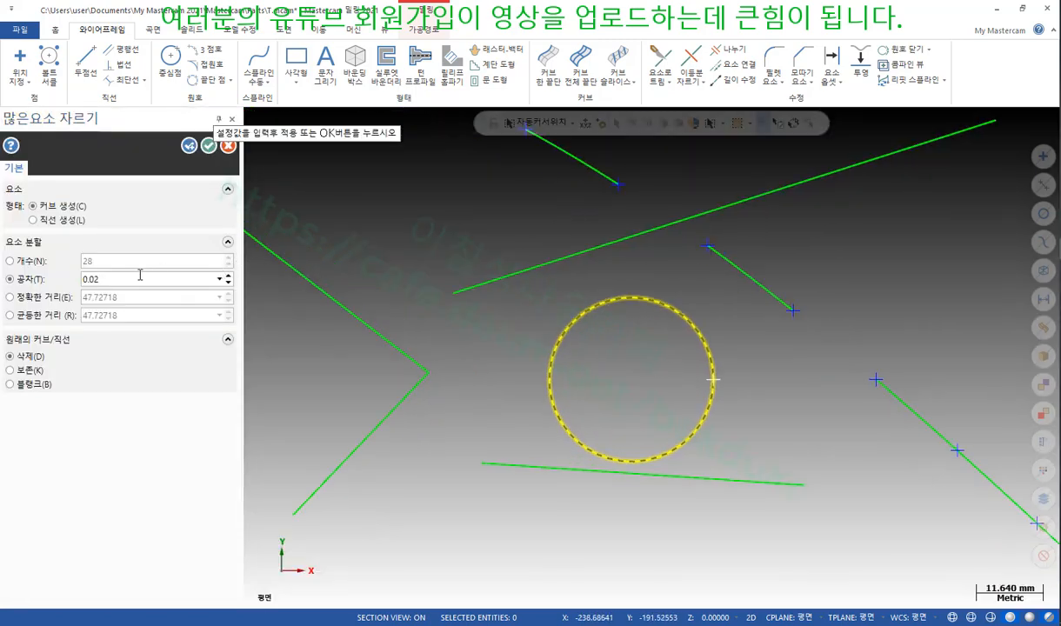
pyautogui.click(11, 262)
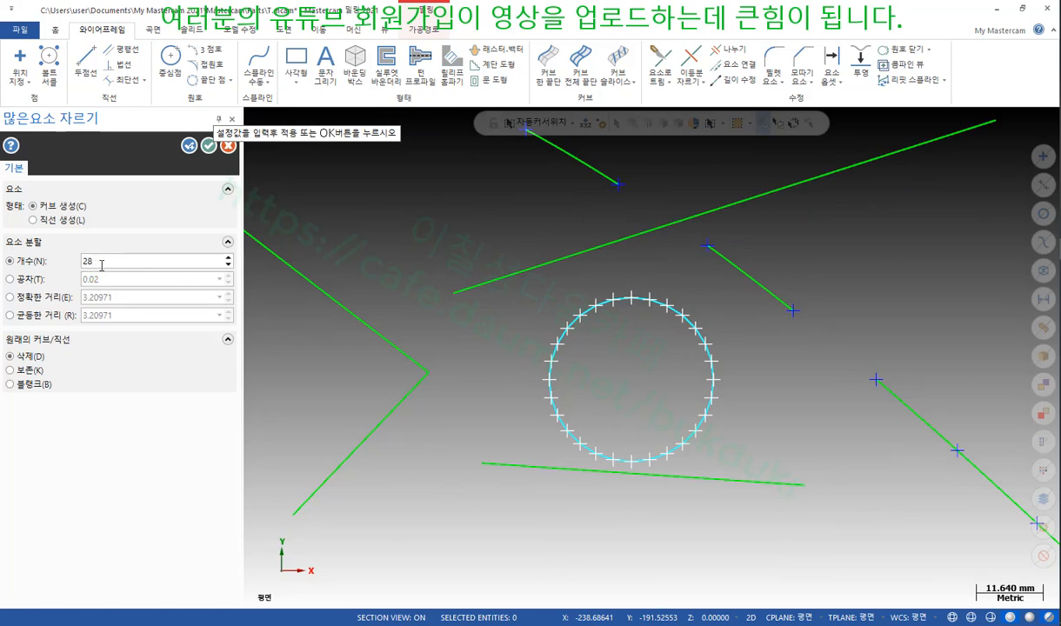
pyautogui.doubleClick(191, 265)
pyautogui.write('5')
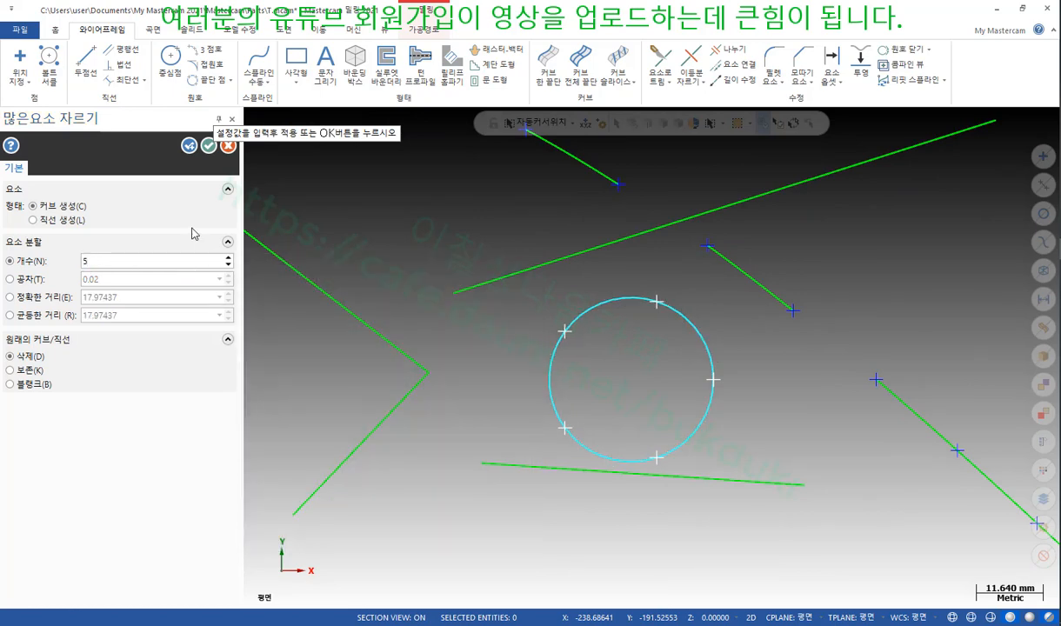
pyautogui.click(211, 148)
# Step: Select three adjacent arcs of the broken circle and examine their properties
pyautogui.click(544, 306)
pyautogui.click(474, 304)
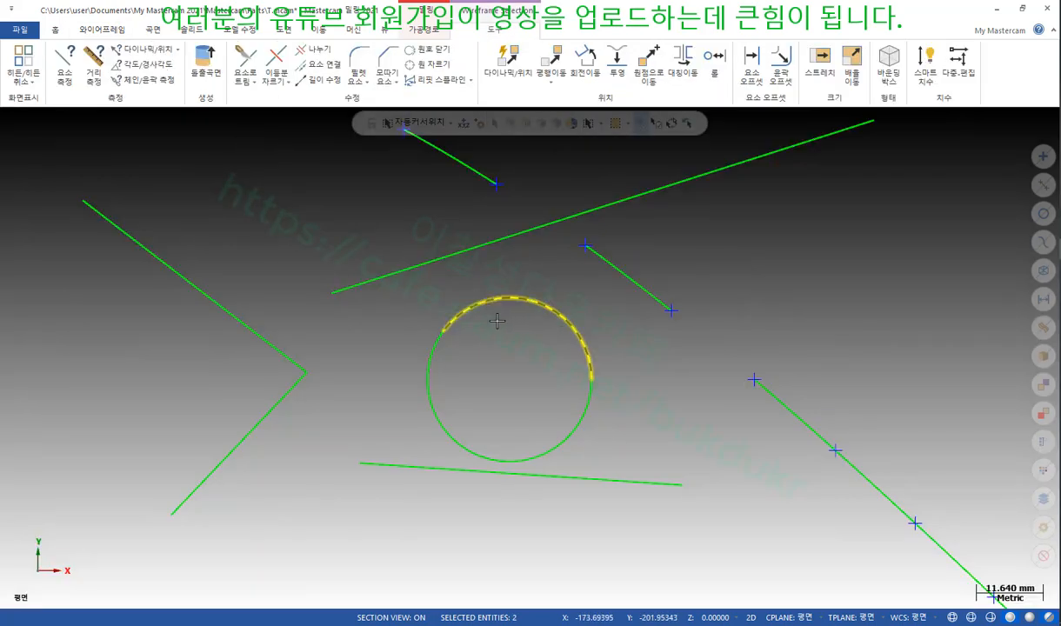
pyautogui.click(431, 364)
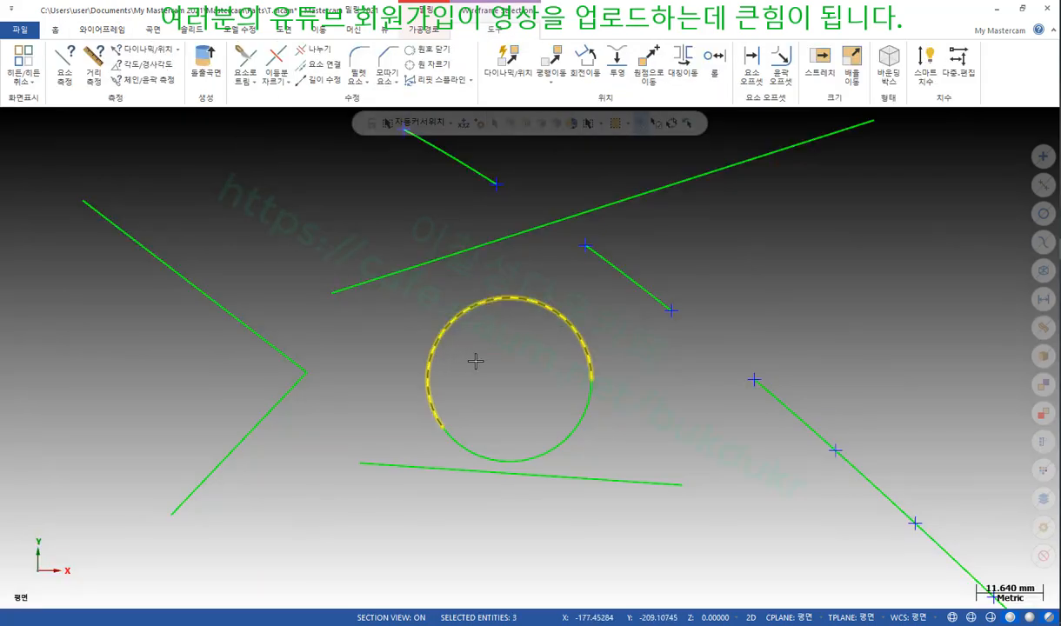
pyautogui.press('F4')
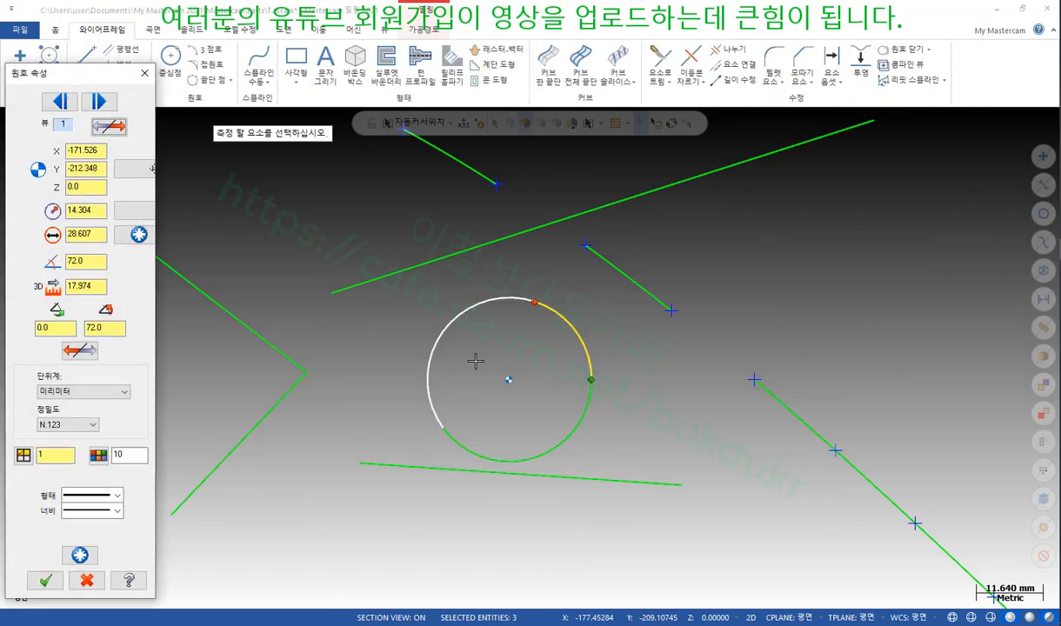
pyautogui.click(146, 74)
# Step: Select the circle's two upper arcs individually and together to check where the circle is split
pyautogui.scroll(2, 487, 302)
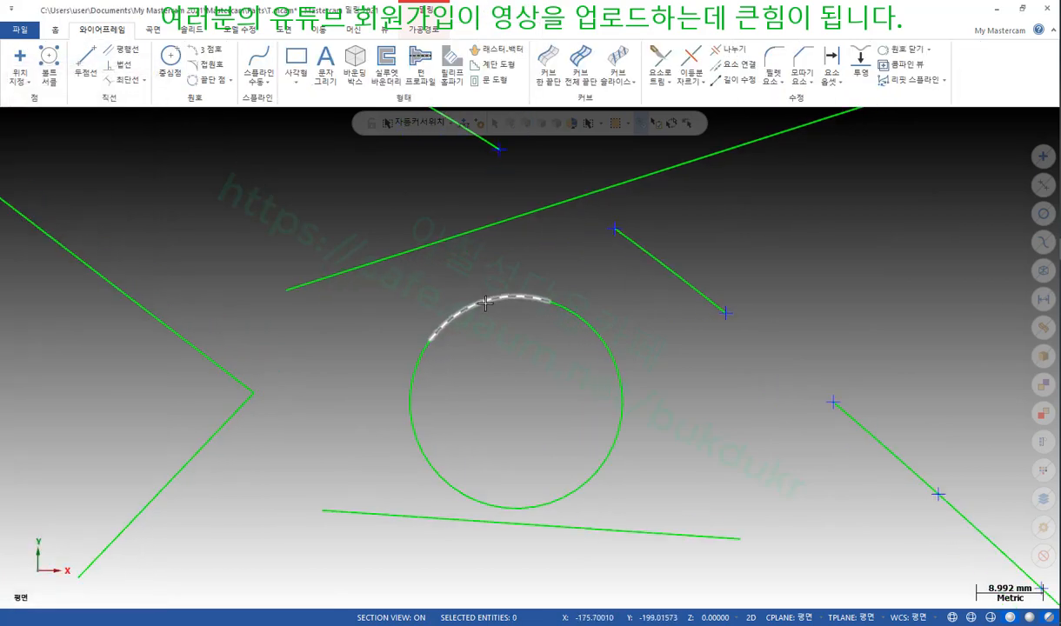
pyautogui.click(493, 301)
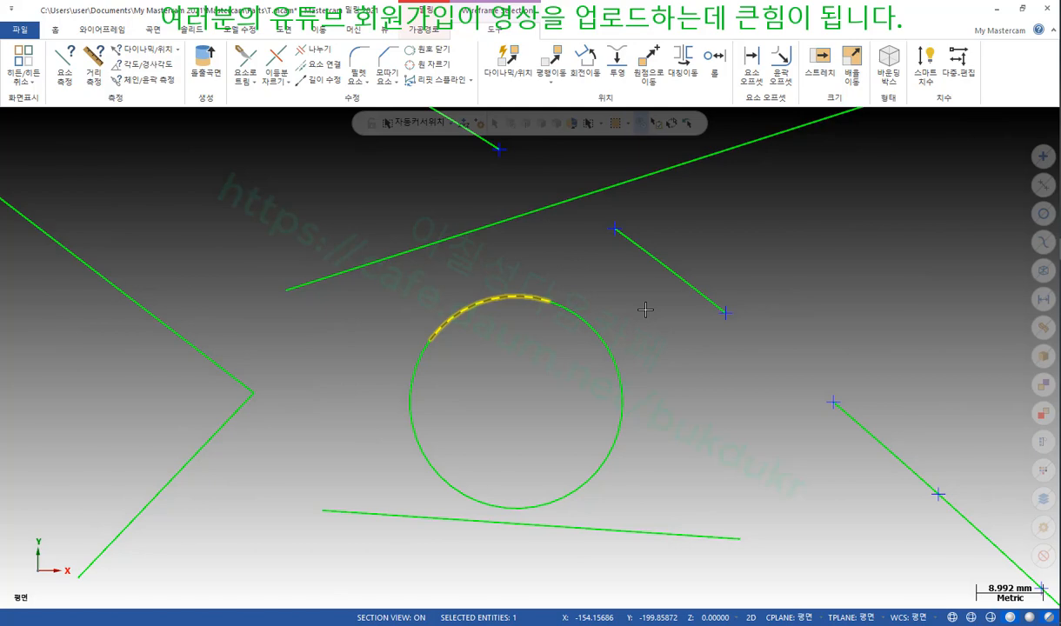
pyautogui.click(570, 309)
pyautogui.click(509, 297)
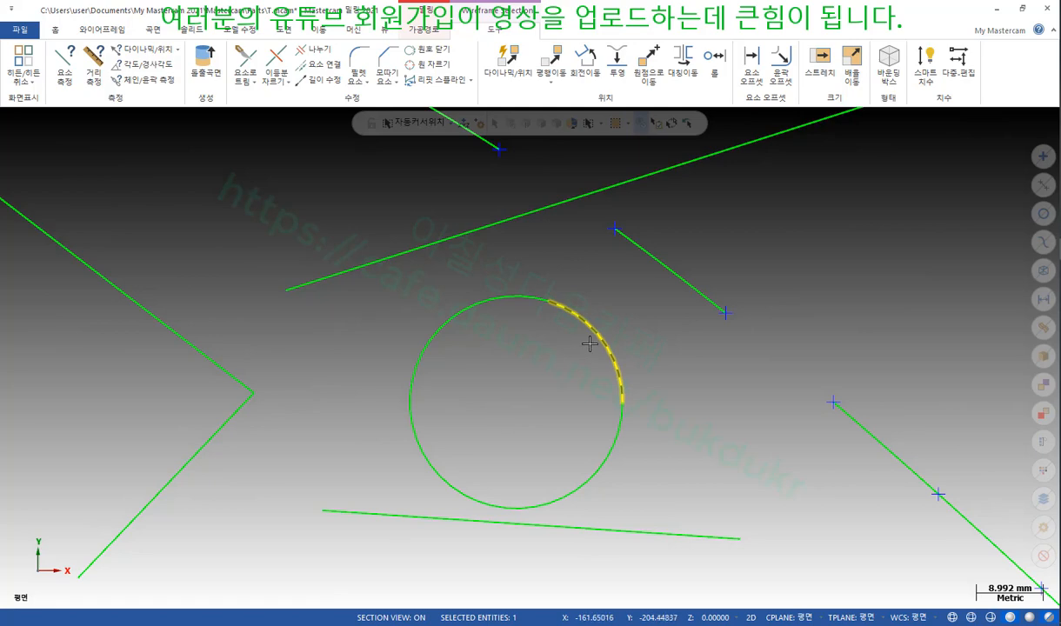
pyautogui.click(520, 297)
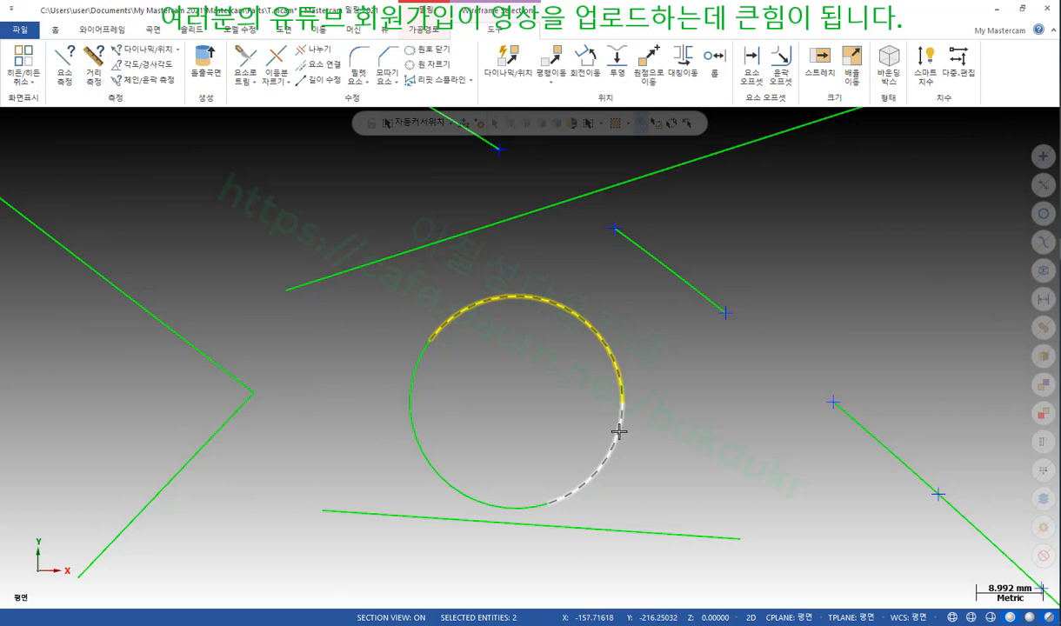
# Step: Break the long rising line above the circle into two pieces near its midpoint
pyautogui.click(468, 232)
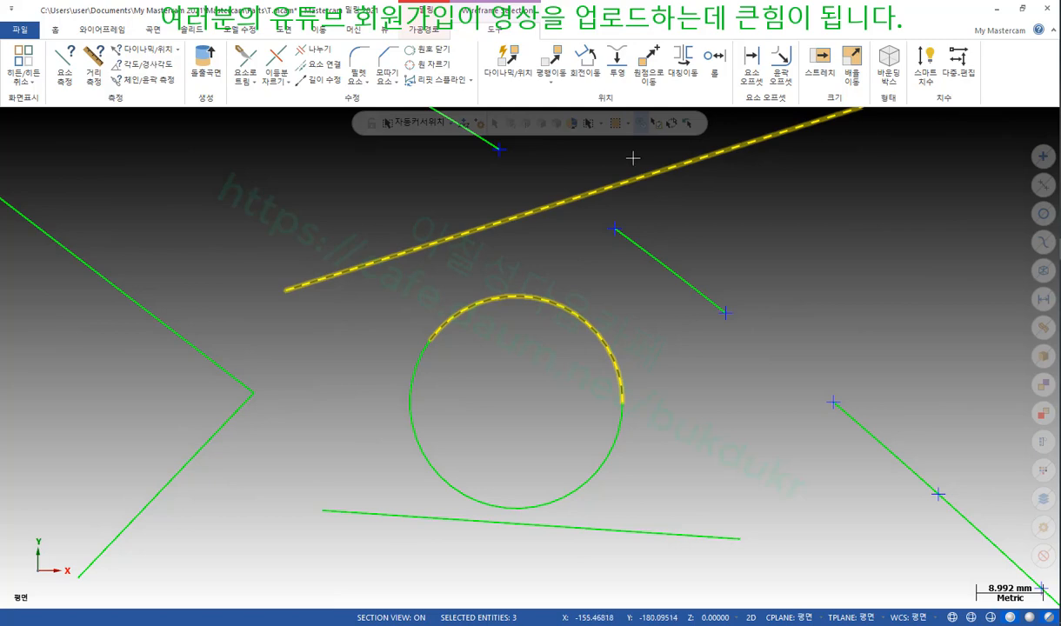
pyautogui.click(125, 32)
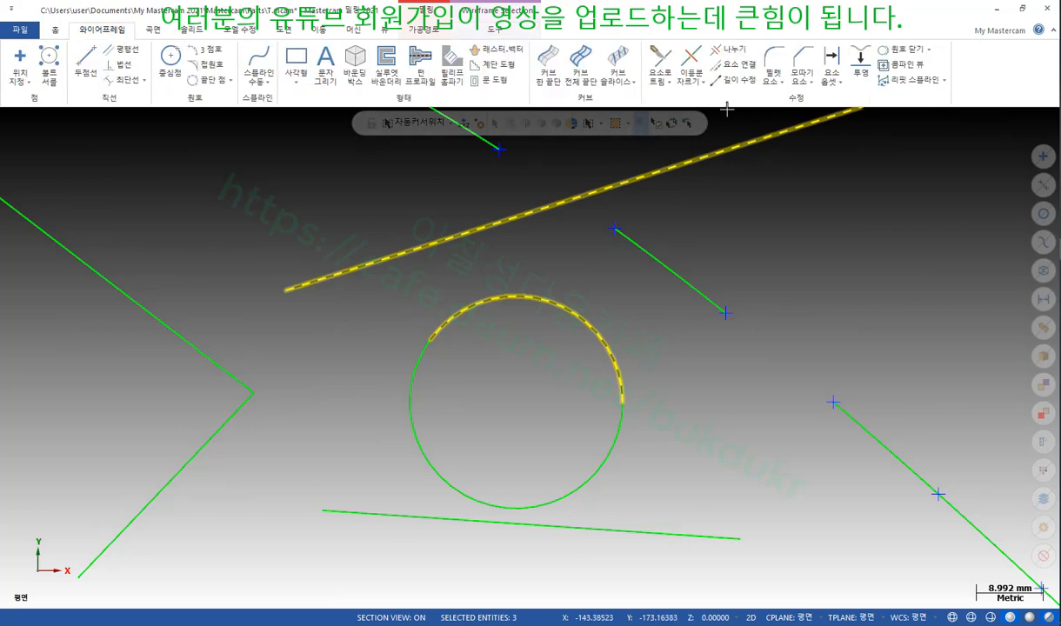
pyautogui.click(692, 63)
pyautogui.click(630, 182)
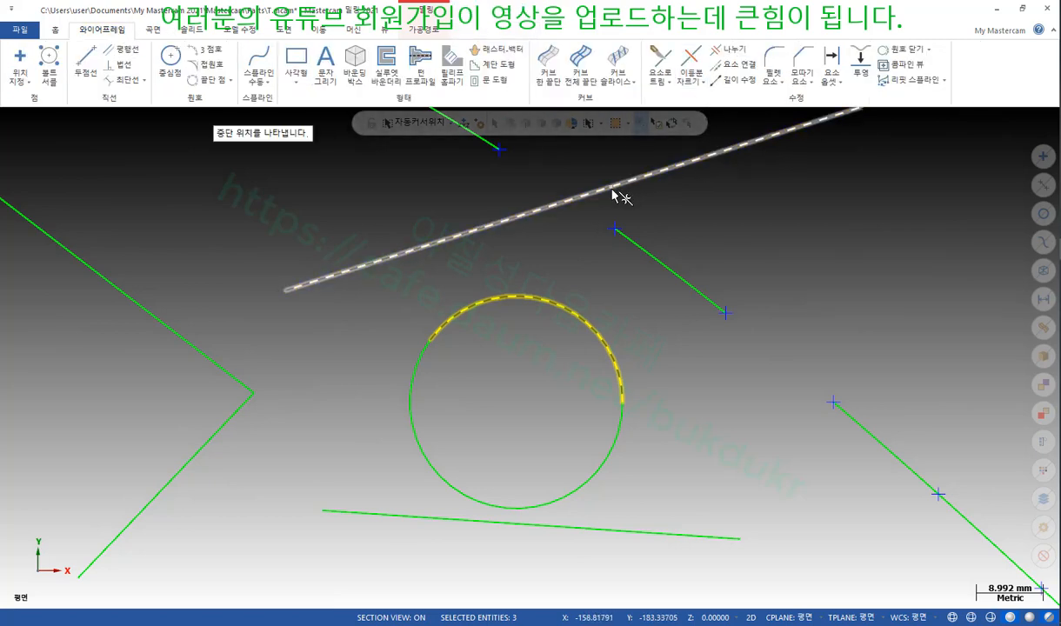
pyautogui.click(606, 187)
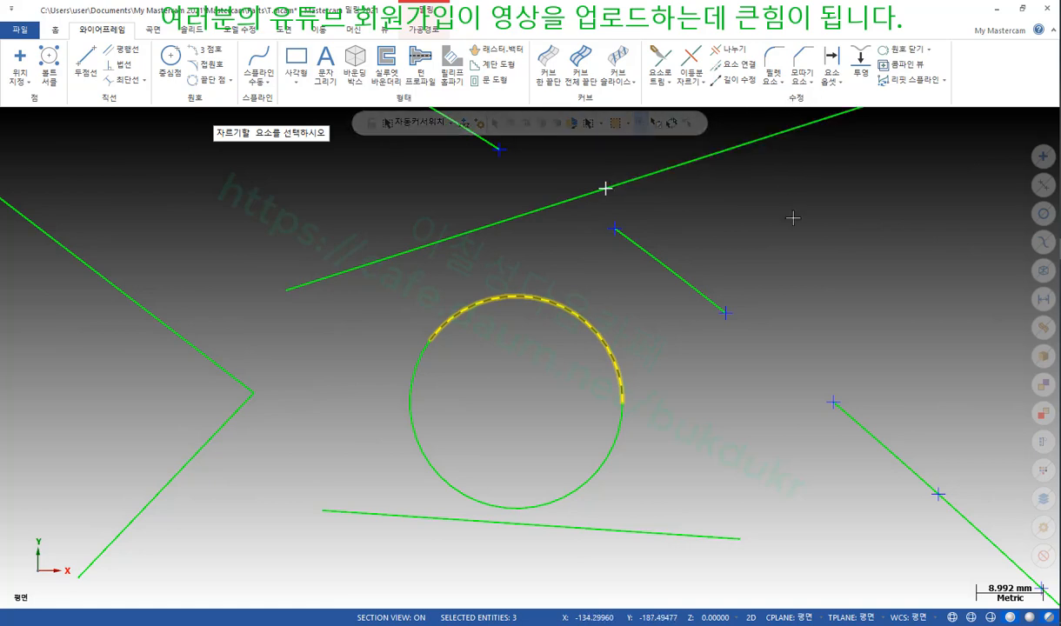
pyautogui.press('Escape')
pyautogui.press('Escape')
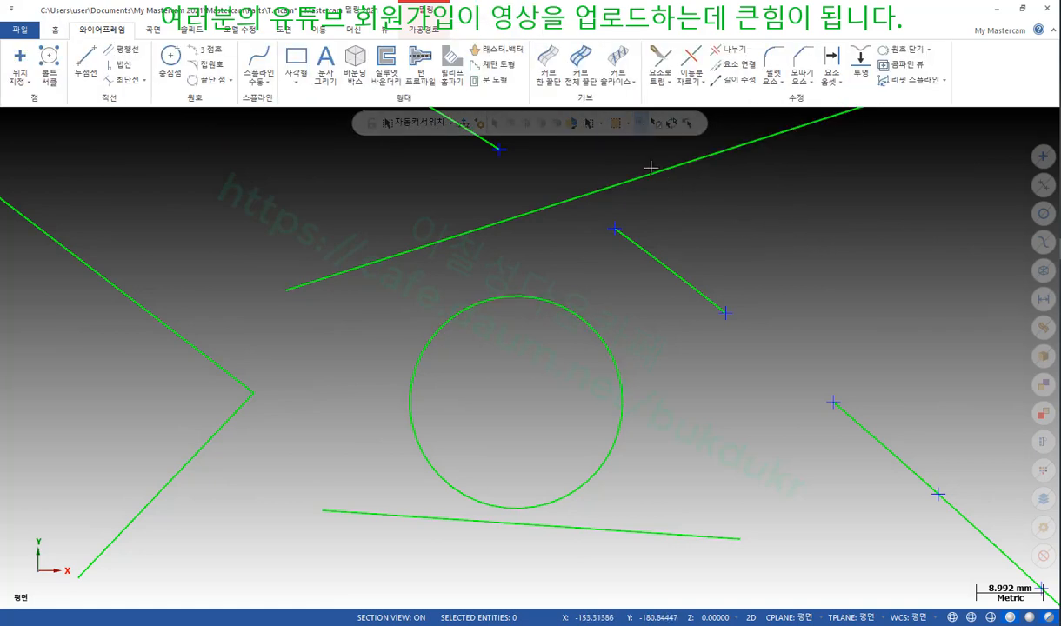
# Step: Select the upper piece of the broken rising line to check where it is split
pyautogui.click(651, 168)
pyautogui.click(570, 196)
pyautogui.press('Escape')
pyautogui.scroll(-1, 645, 307)
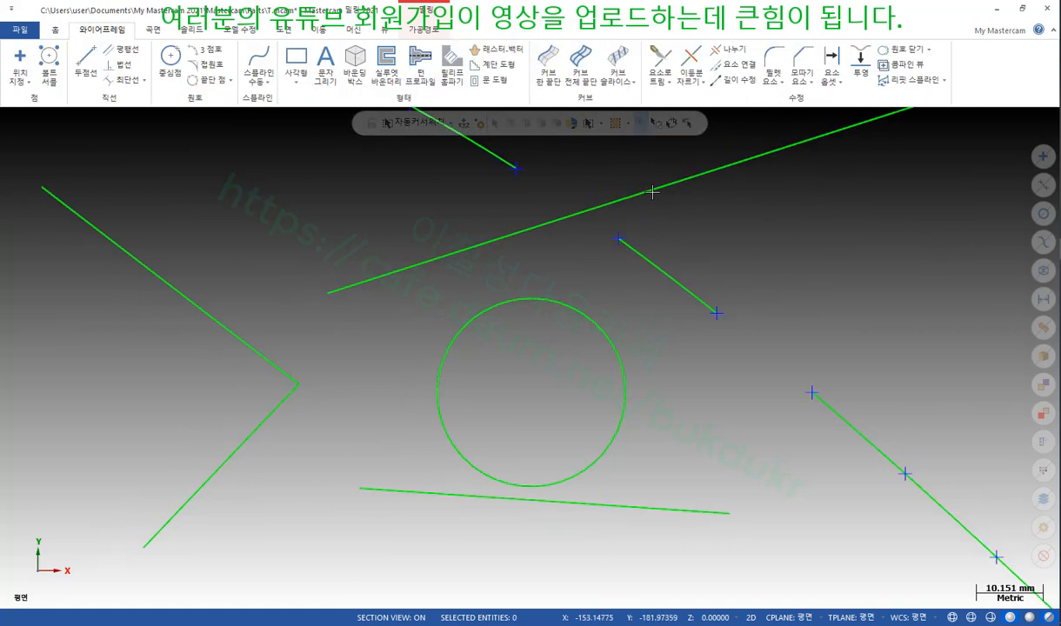
pyautogui.click(650, 190)
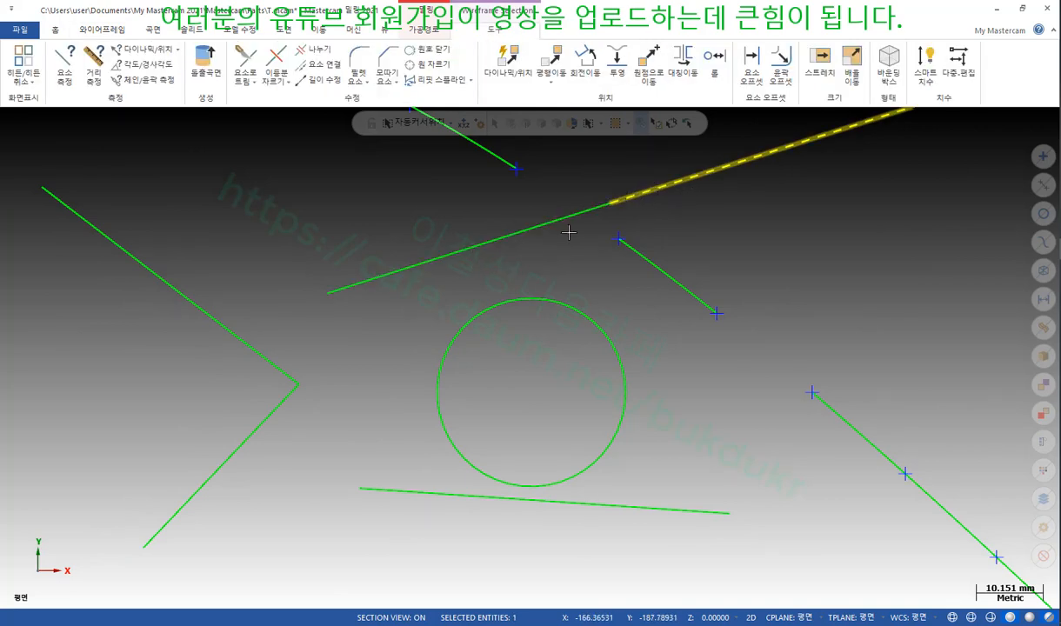
# Step: Join the two pieces of the rising line above the circle with Join Entities, keeping gap filling on
pyautogui.click(100, 29)
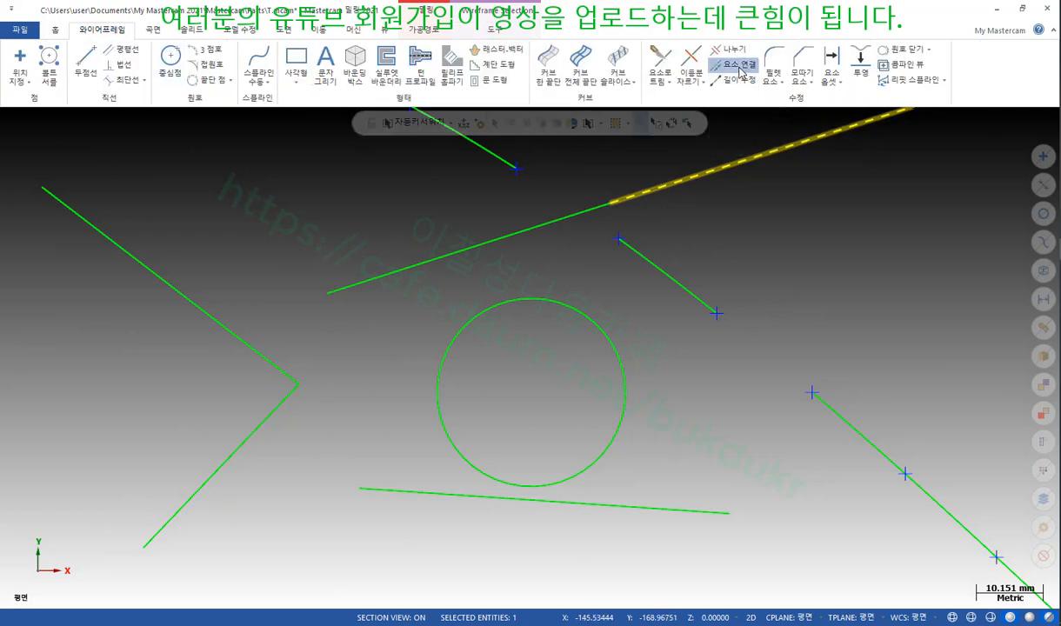
pyautogui.click(723, 64)
pyautogui.click(701, 202)
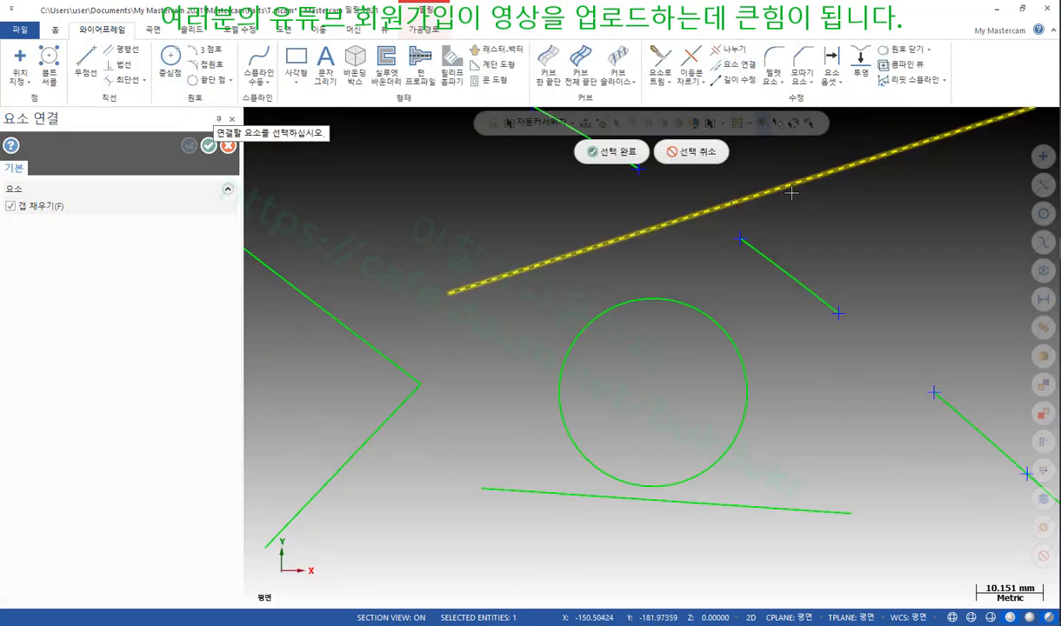
pyautogui.click(614, 152)
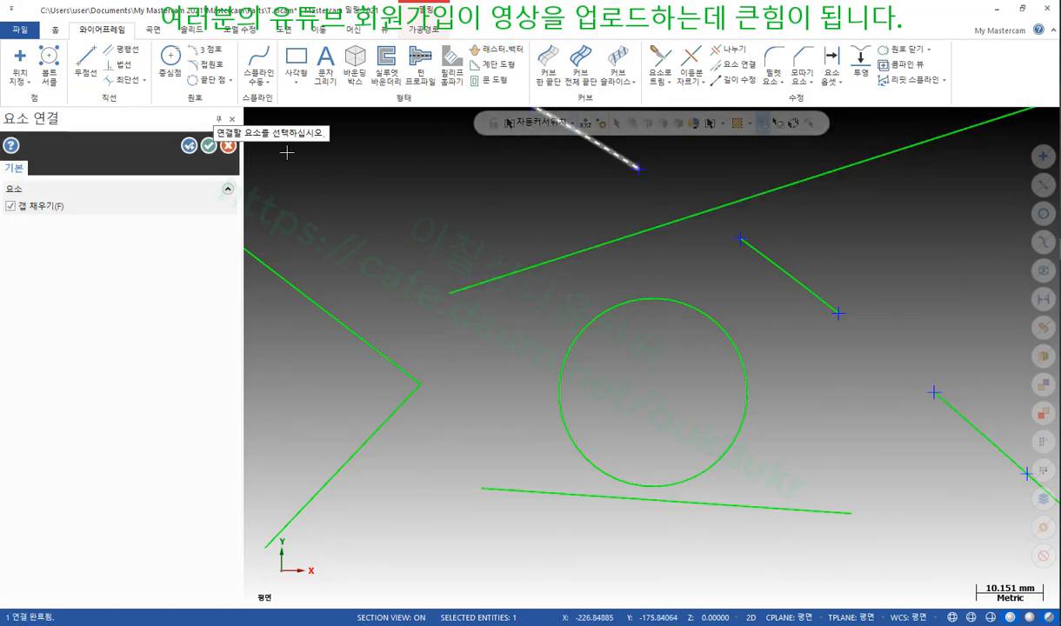
pyautogui.click(189, 146)
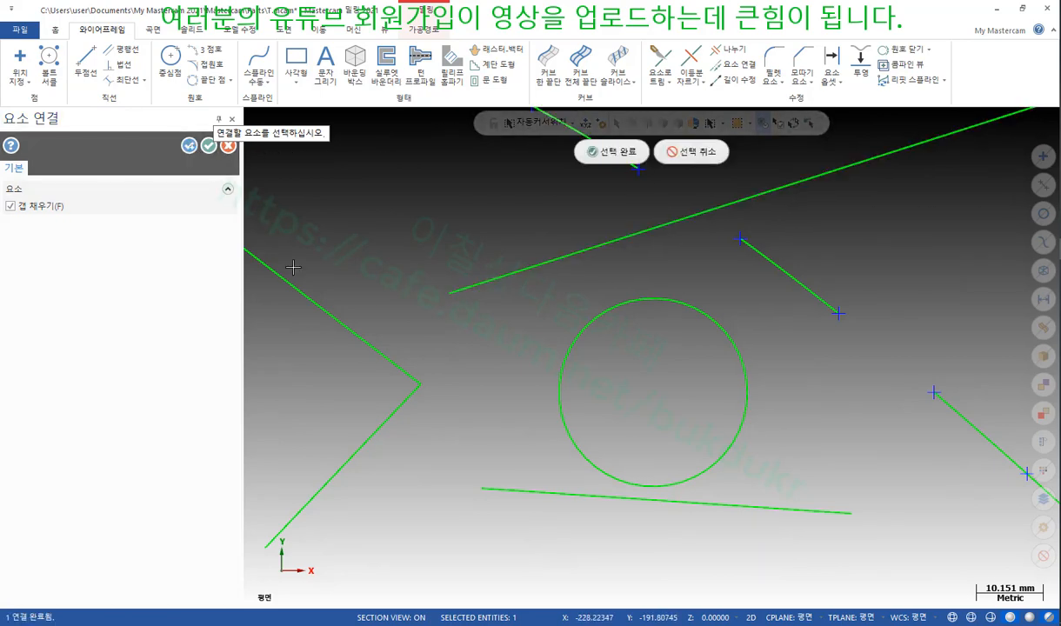
# Step: Join all the arcs of the broken circle into one entity with Join Entities
pyautogui.click(676, 297)
pyautogui.click(702, 315)
pyautogui.click(744, 415)
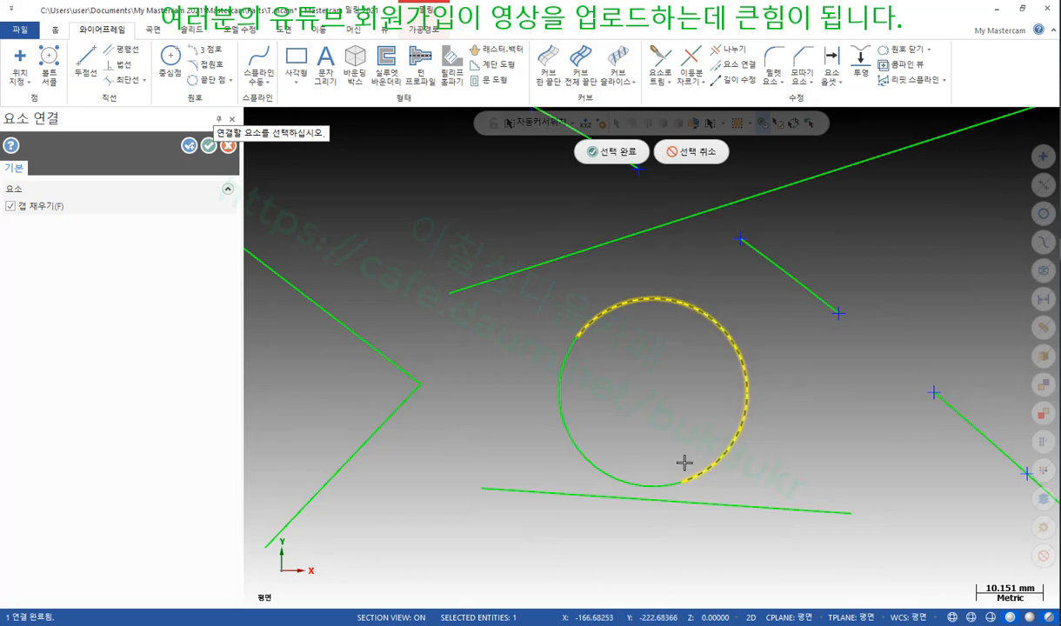
pyautogui.click(661, 486)
pyautogui.click(569, 405)
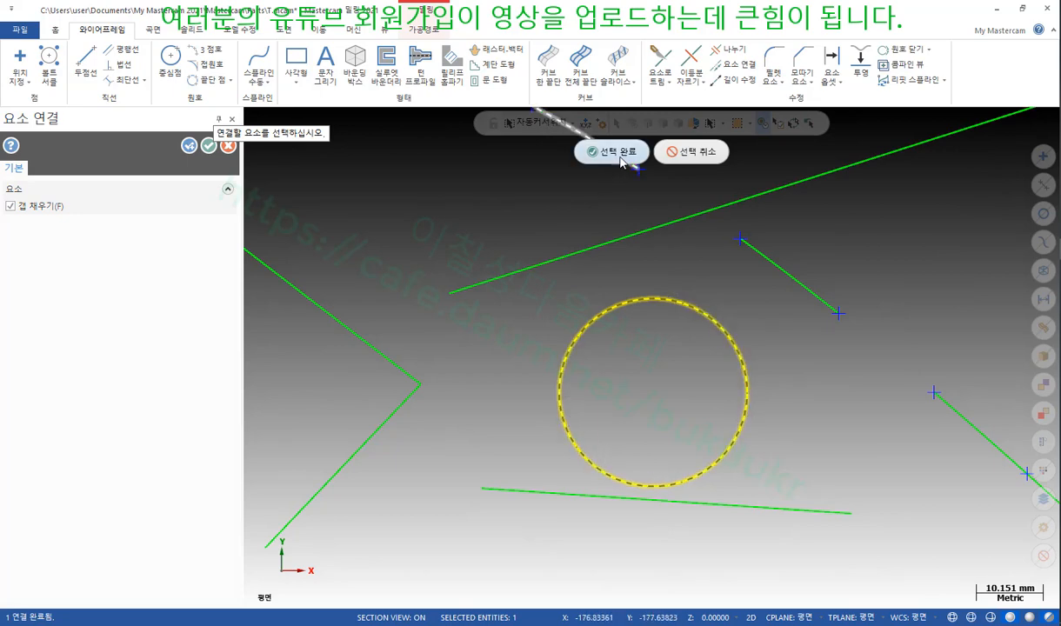
pyautogui.click(609, 151)
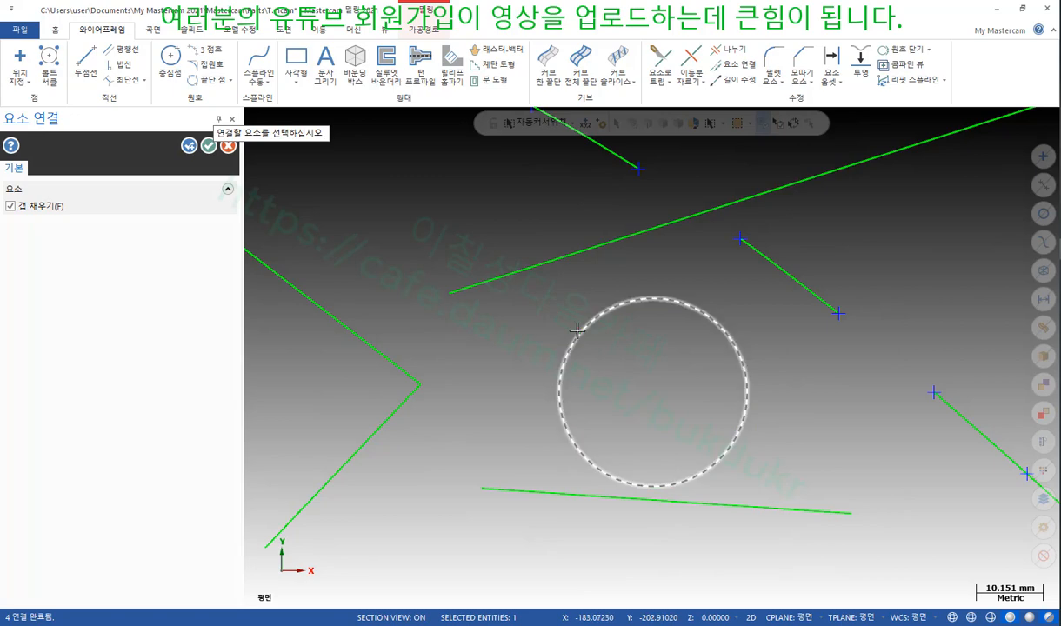
pyautogui.click(209, 145)
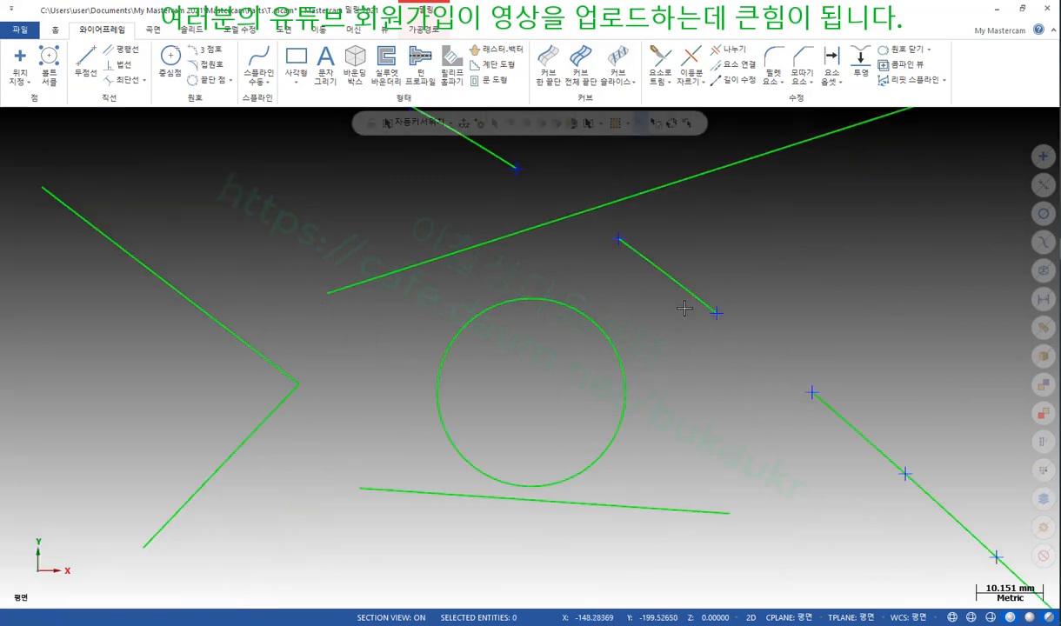
# Step: Select the circle and the rising line to check that each is a single entity
pyautogui.click(566, 308)
pyautogui.click(605, 193)
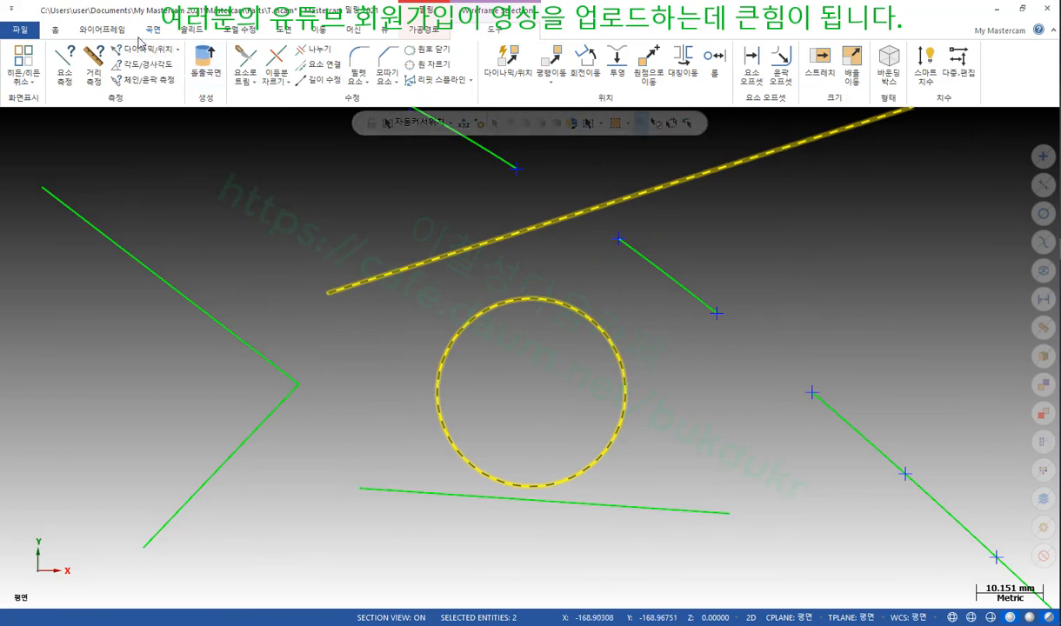
pyautogui.click(104, 31)
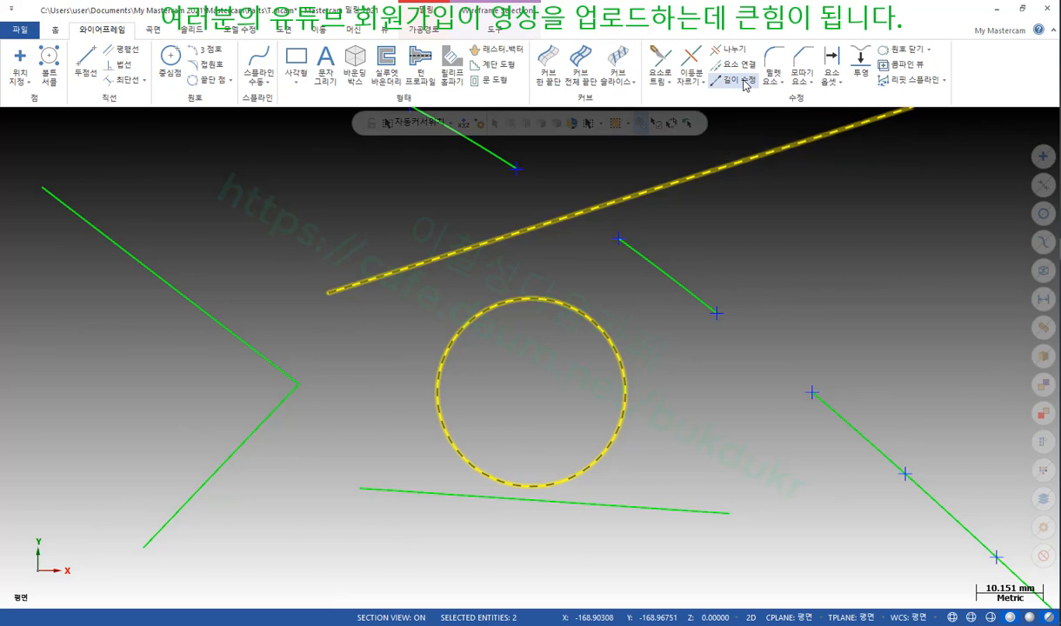
pyautogui.click(660, 63)
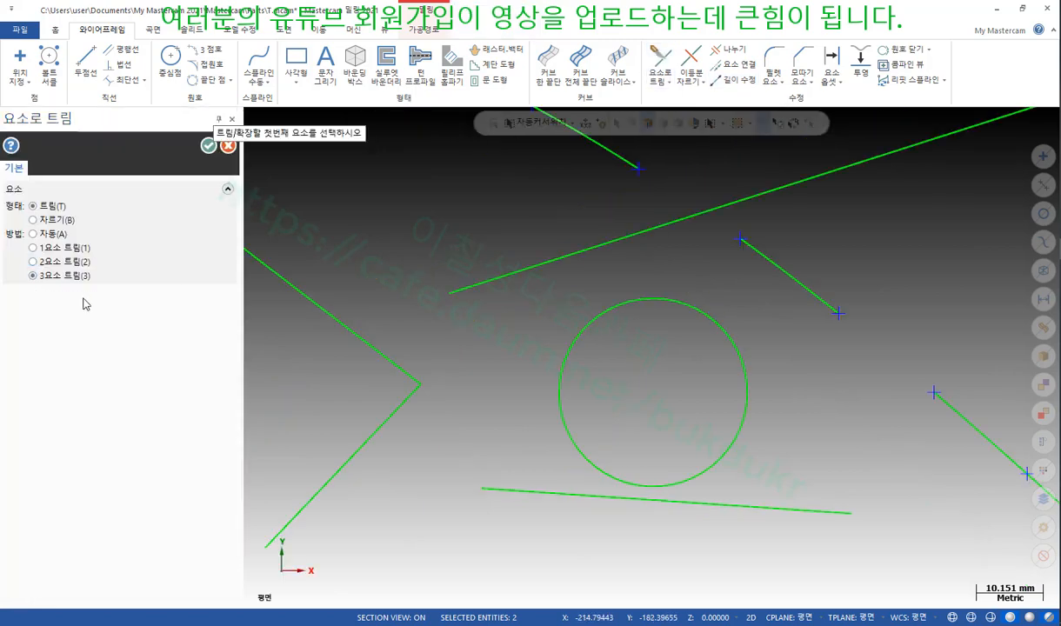
pyautogui.click(228, 146)
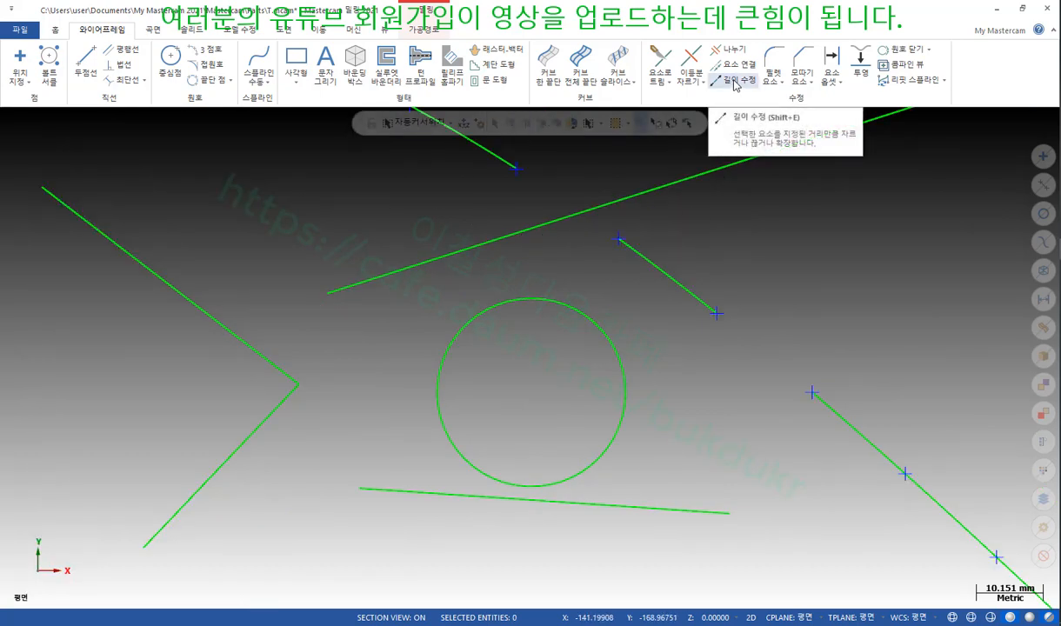
# Step: Use Modify Length to lengthen the rising line's lower end repeatedly by 1 mm, setting the last extension to 5 mm
pyautogui.click(735, 81)
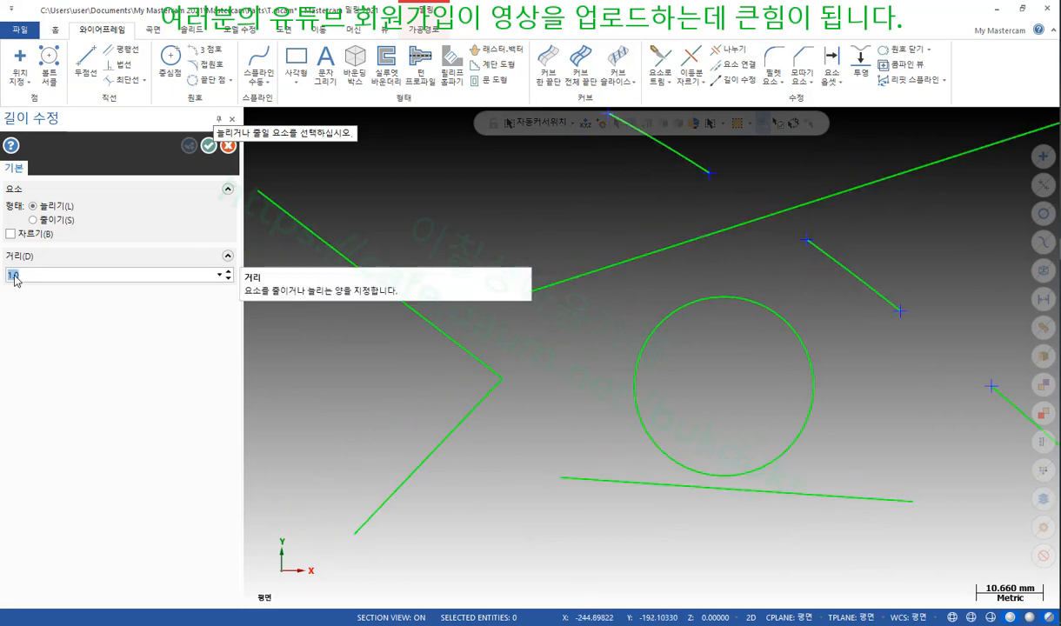
pyautogui.click(548, 289)
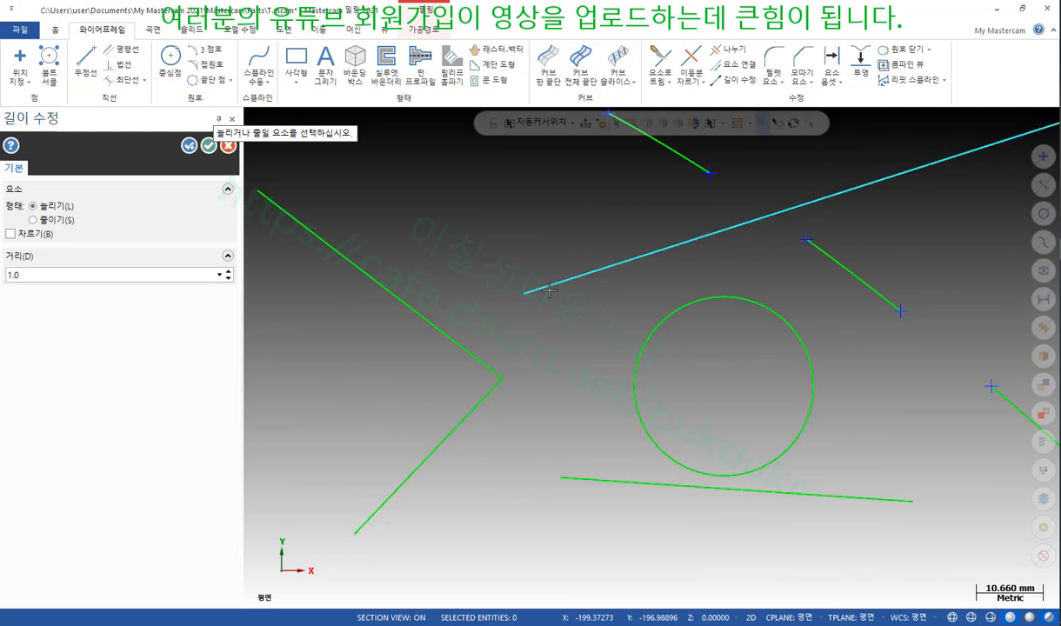
pyautogui.click(538, 296)
pyautogui.click(515, 294)
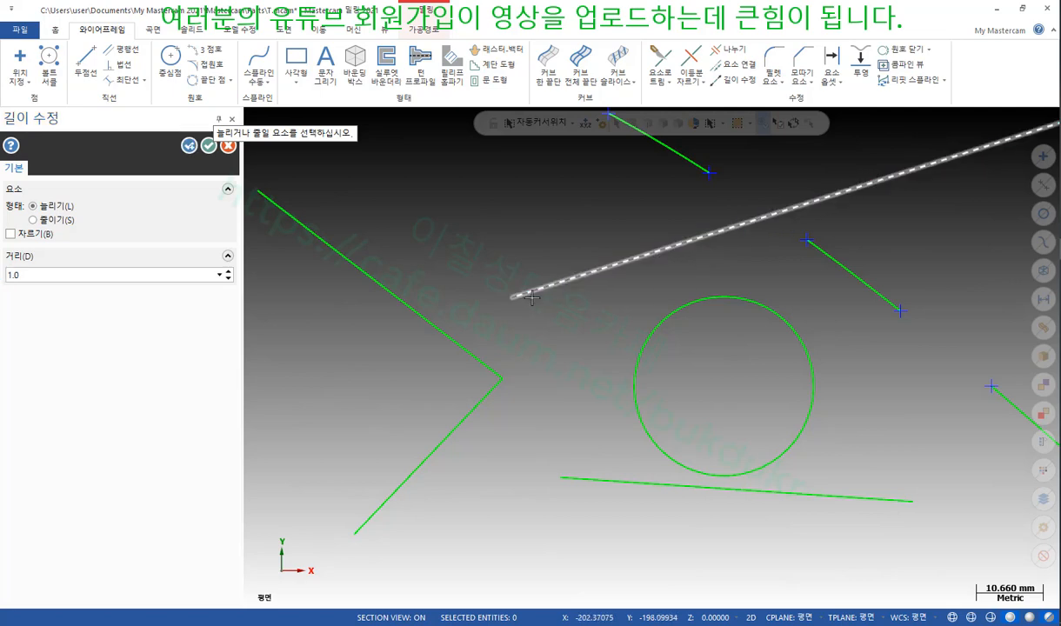
pyautogui.doubleClick(64, 276)
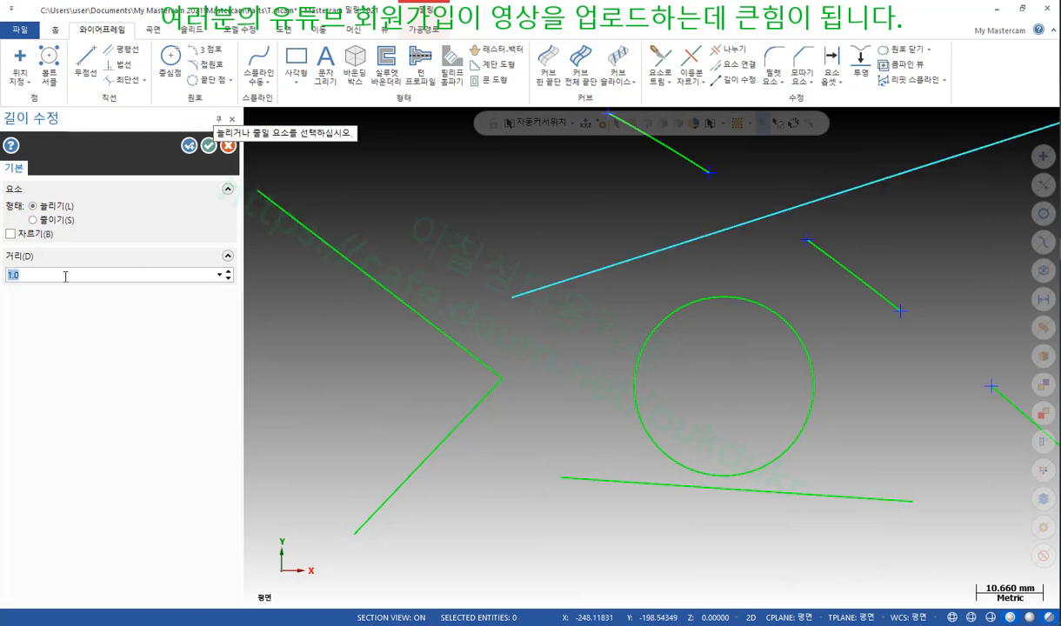
pyautogui.write('5')
pyautogui.press('Return')
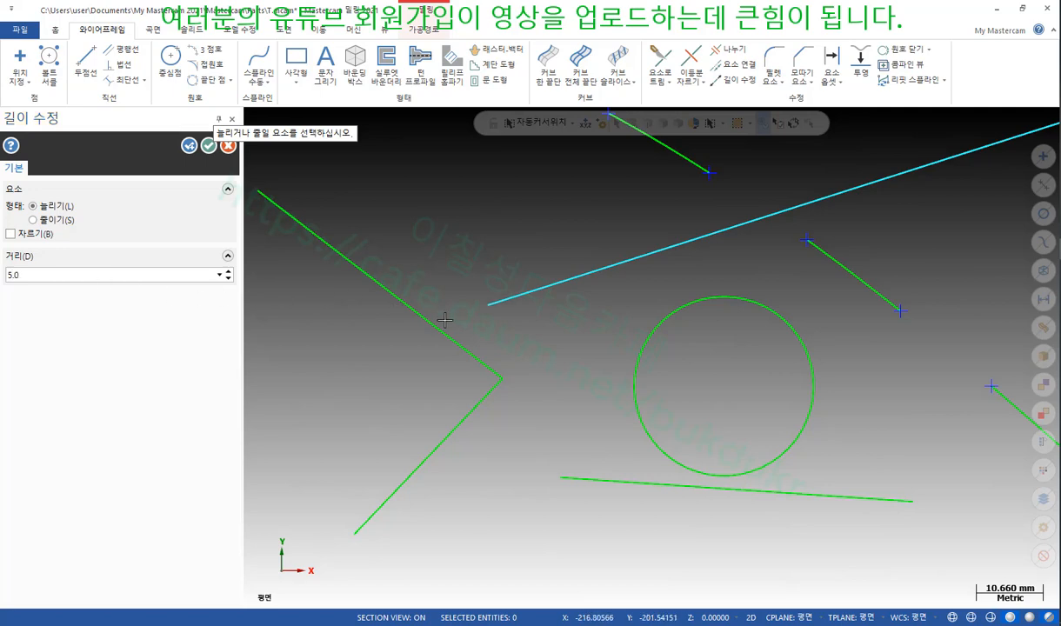
# Step: Lengthen the lower end of the descending line left of the circle four times by 5 mm
pyautogui.click(484, 363)
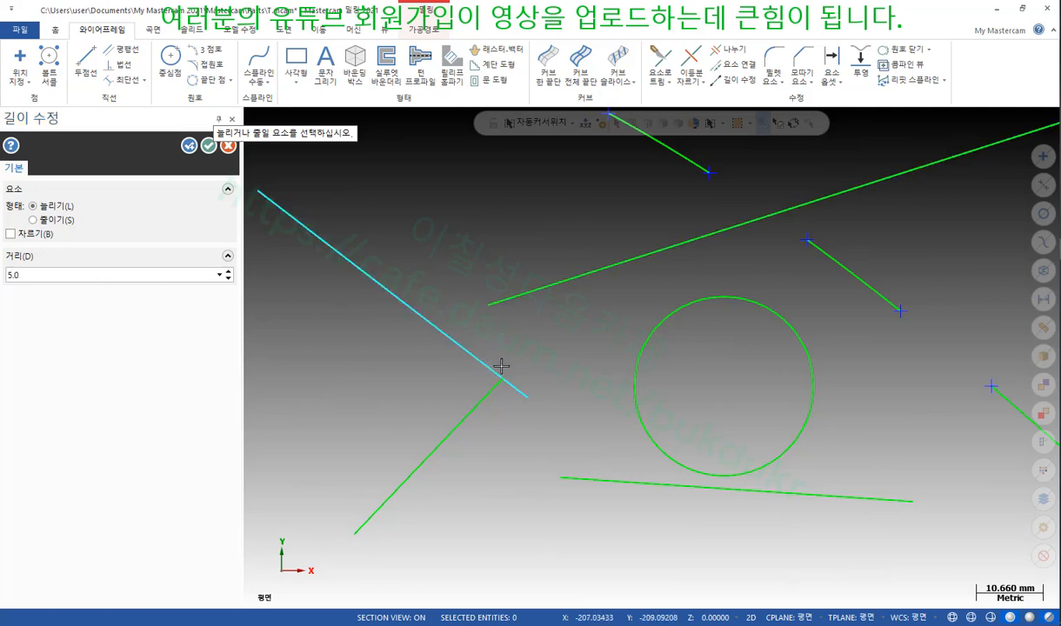
pyautogui.click(523, 393)
pyautogui.click(545, 413)
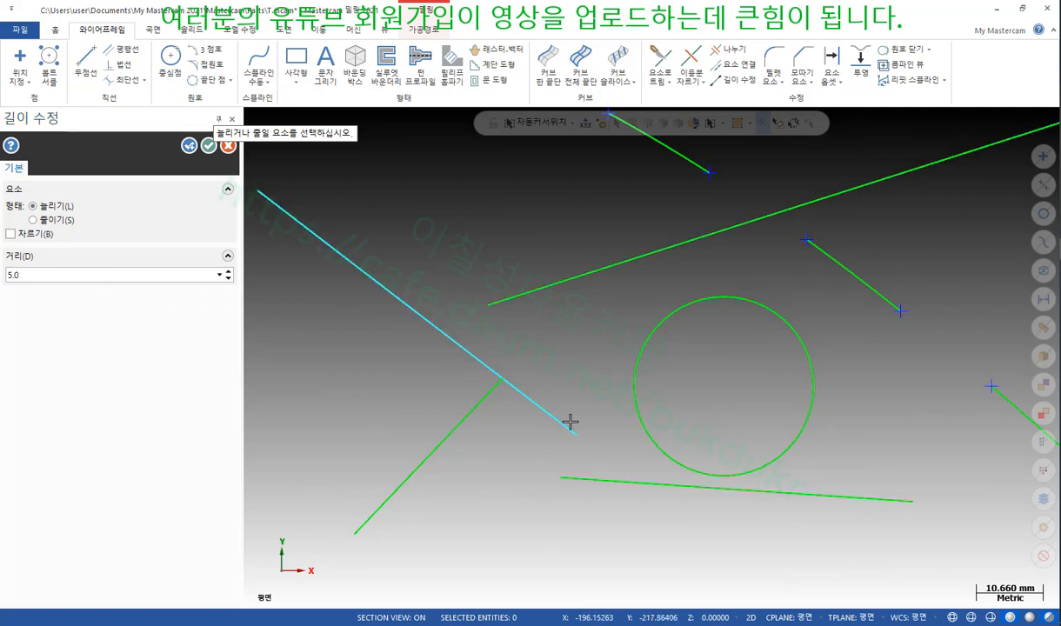
pyautogui.click(573, 430)
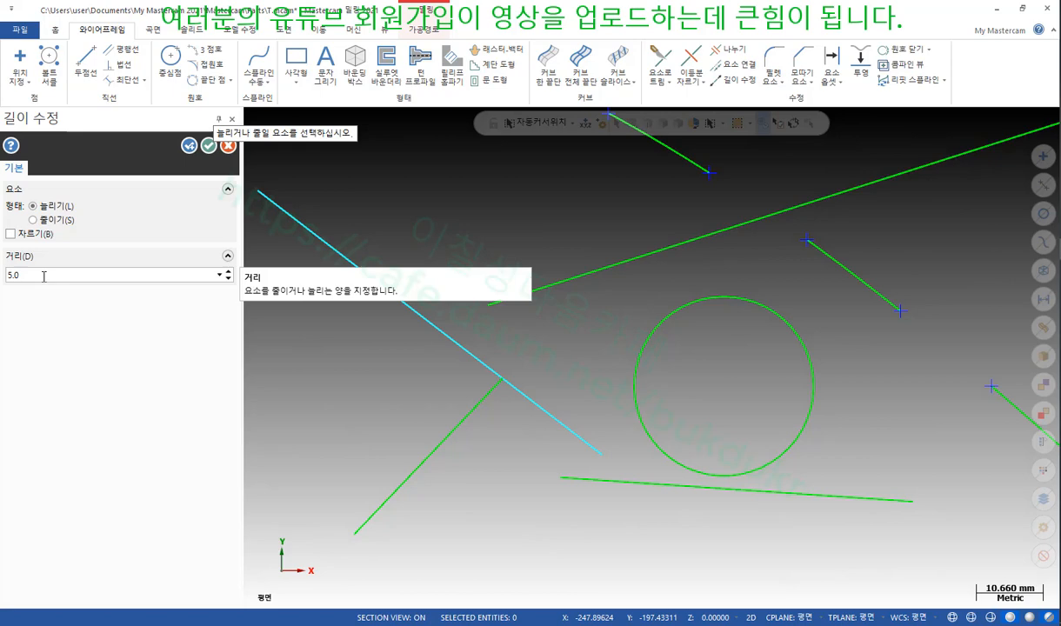
# Step: Switch Modify Length to Shorten and cut back the lower end of the descending line repeatedly by 5 mm
pyautogui.click(34, 223)
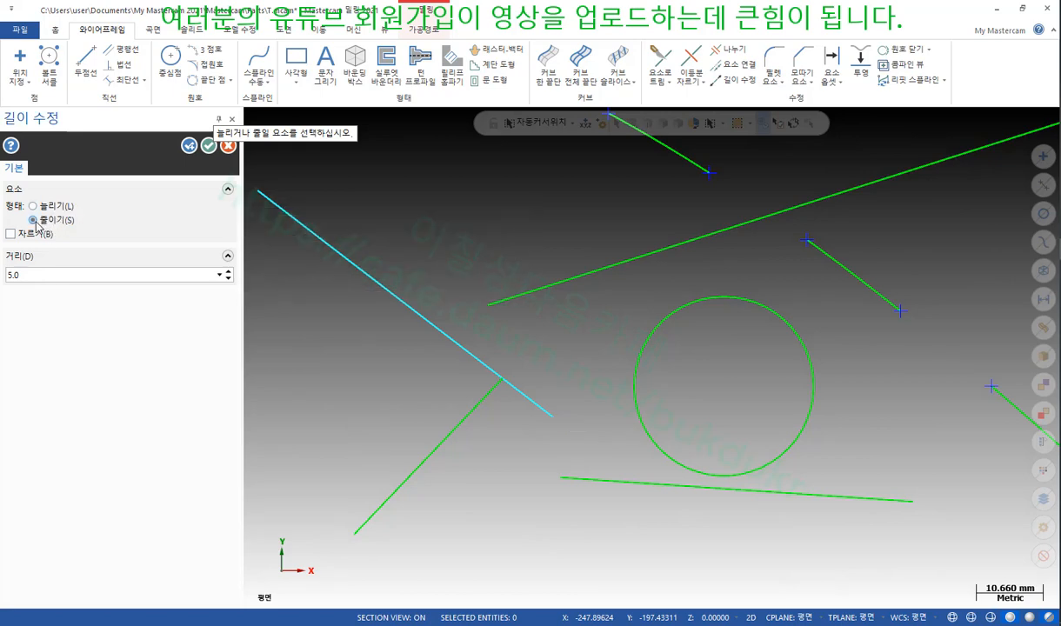
pyautogui.click(477, 360)
pyautogui.click(455, 349)
pyautogui.click(433, 328)
pyautogui.click(414, 315)
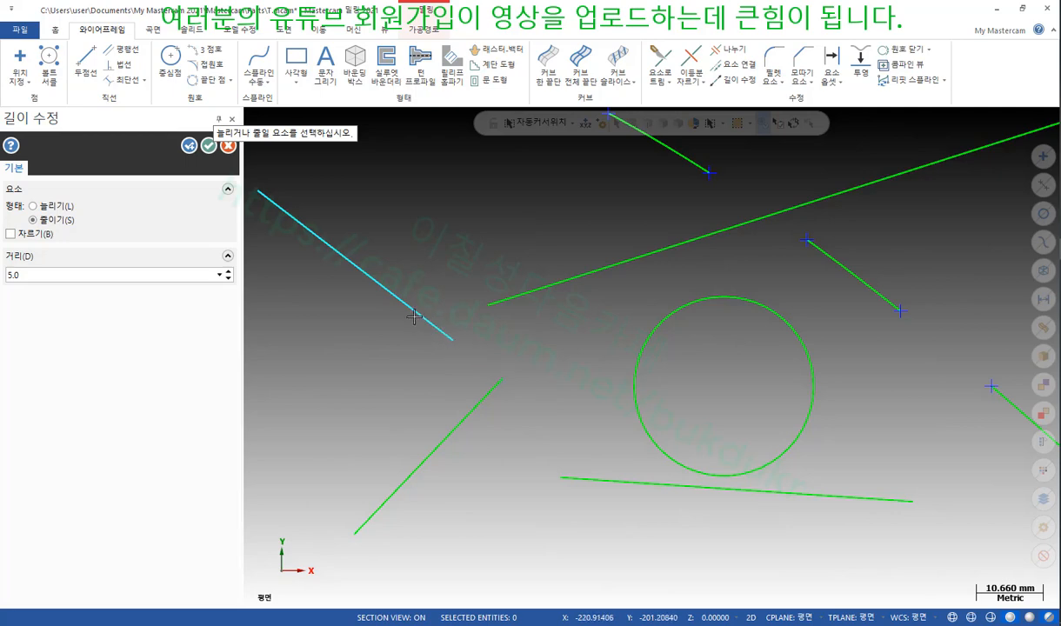
pyautogui.click(413, 314)
# Step: Try a distance of -5 for the length change, and reset it to 5
pyautogui.click(66, 275)
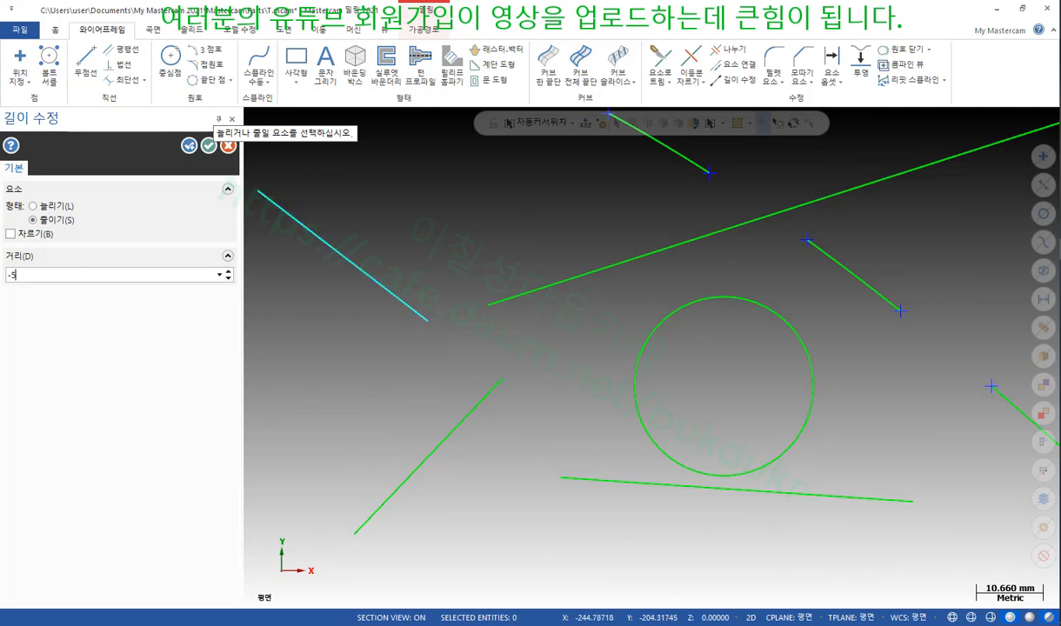
pyautogui.press('Return')
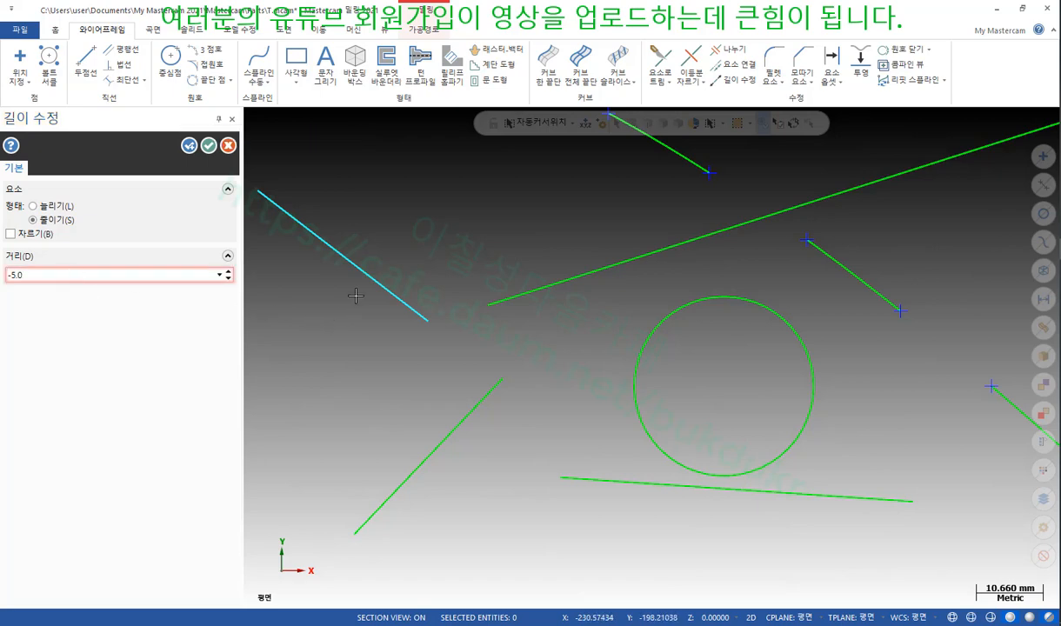
pyautogui.scroll(-1, 543, 285)
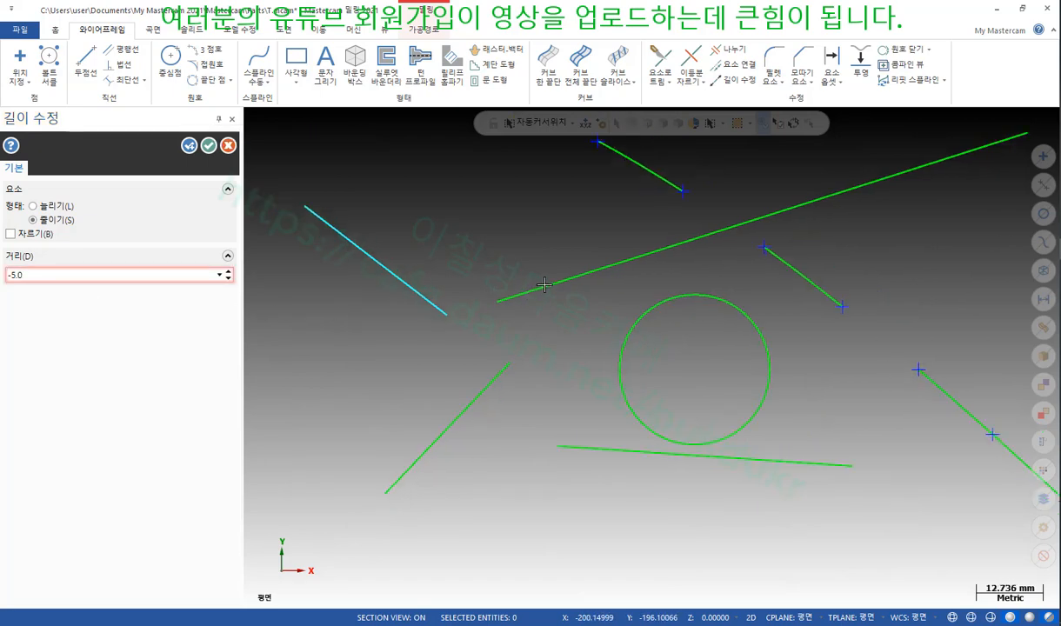
pyautogui.scroll(1, 543, 286)
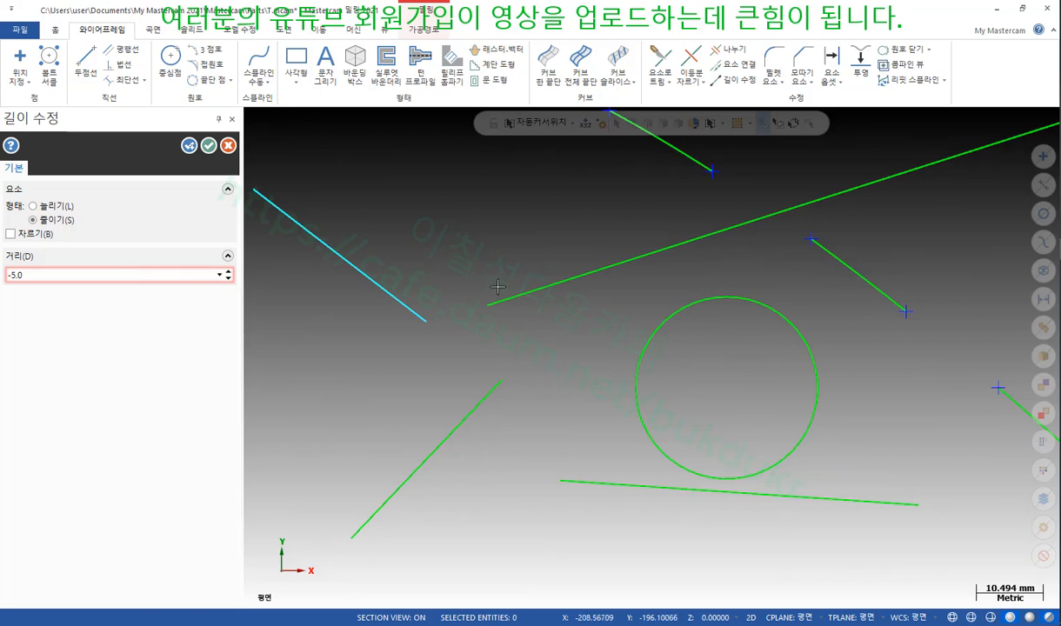
pyautogui.scroll(1, 522, 269)
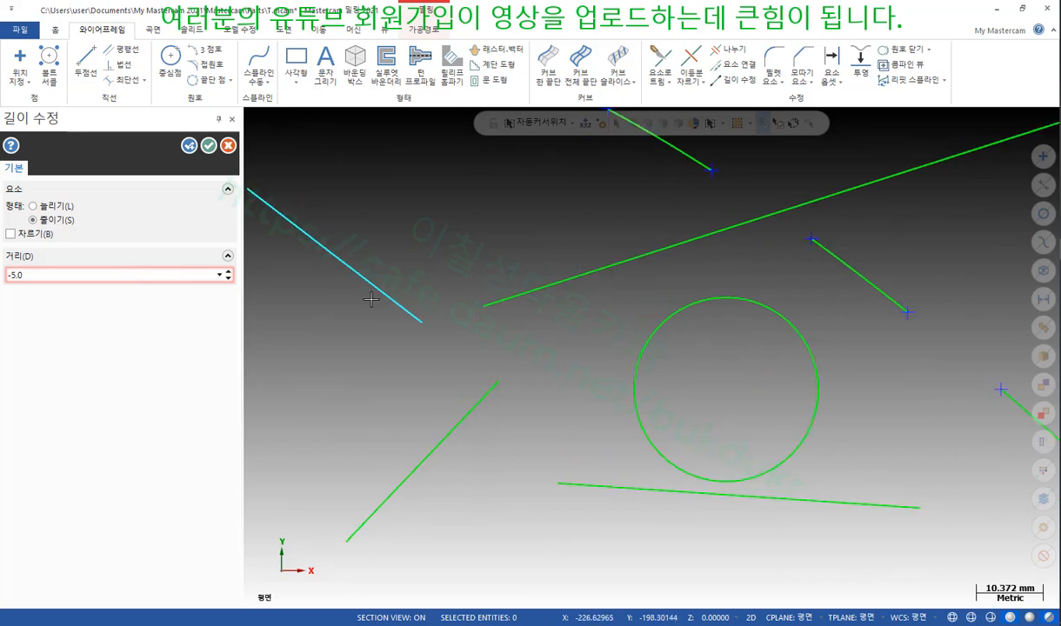
pyautogui.doubleClick(132, 275)
pyautogui.write('5')
pyautogui.press('Return')
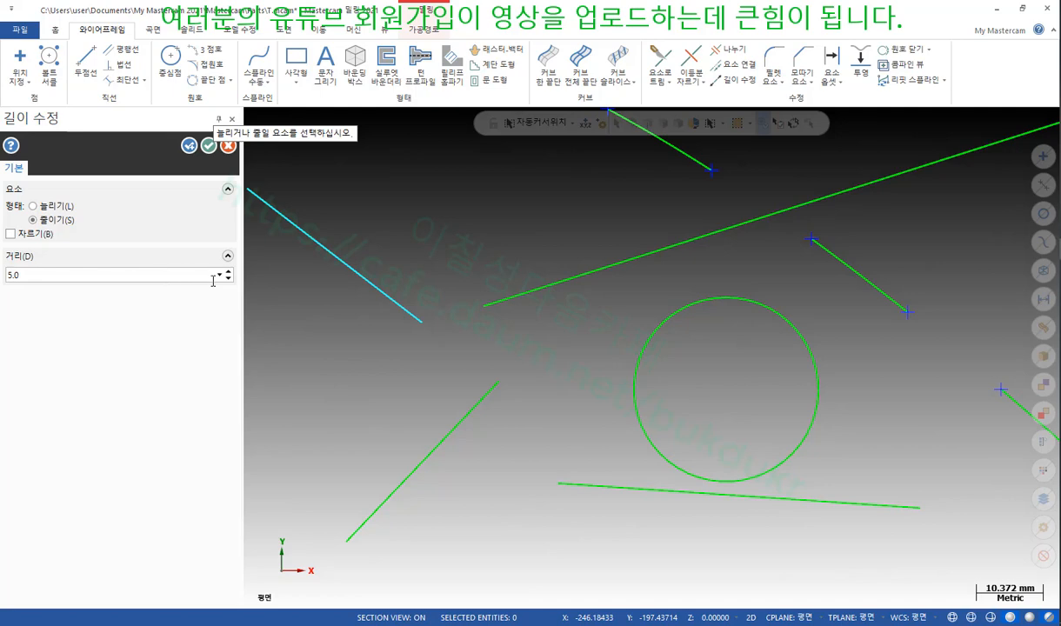
# Step: Shorten the rising line's lower end by 5 mm increments, and lengthen the same end repeatedly with the Lengthen type
pyautogui.click(561, 273)
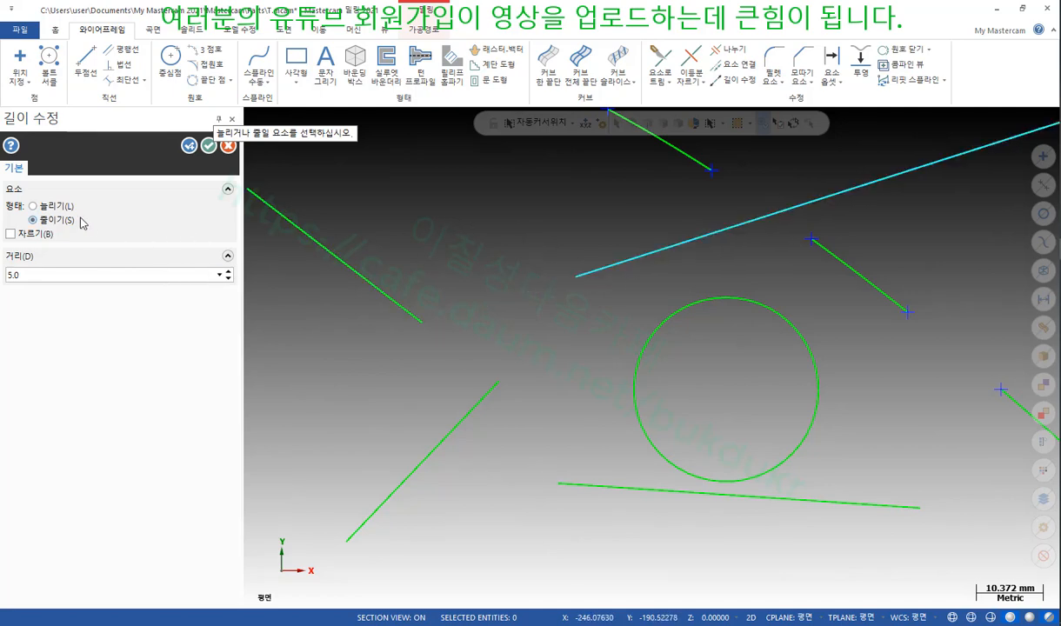
pyautogui.click(49, 202)
pyautogui.click(615, 265)
pyautogui.click(544, 283)
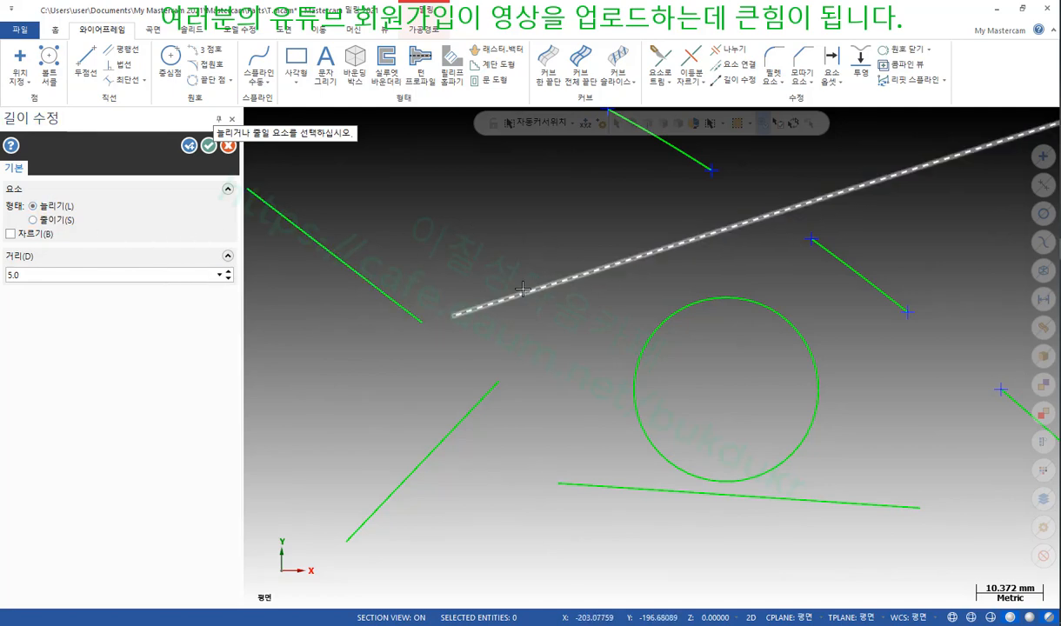
pyautogui.click(522, 288)
pyautogui.click(502, 294)
pyautogui.click(492, 301)
pyautogui.click(471, 293)
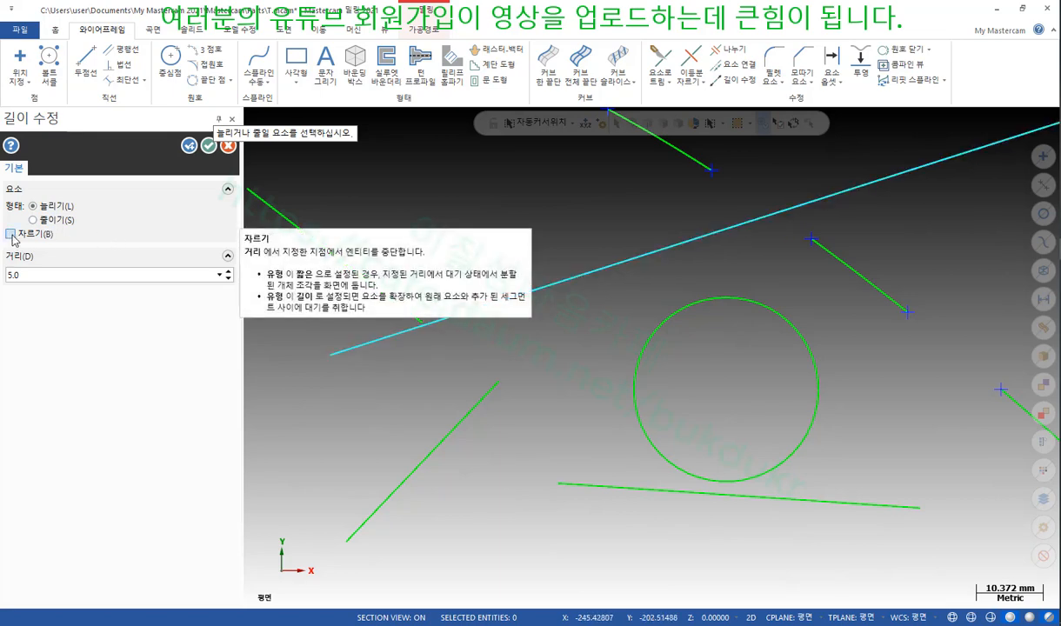
# Step: Break 5 mm pieces off the rising line's lower end using the Shorten type with the Break option on
pyautogui.click(32, 221)
pyautogui.click(10, 233)
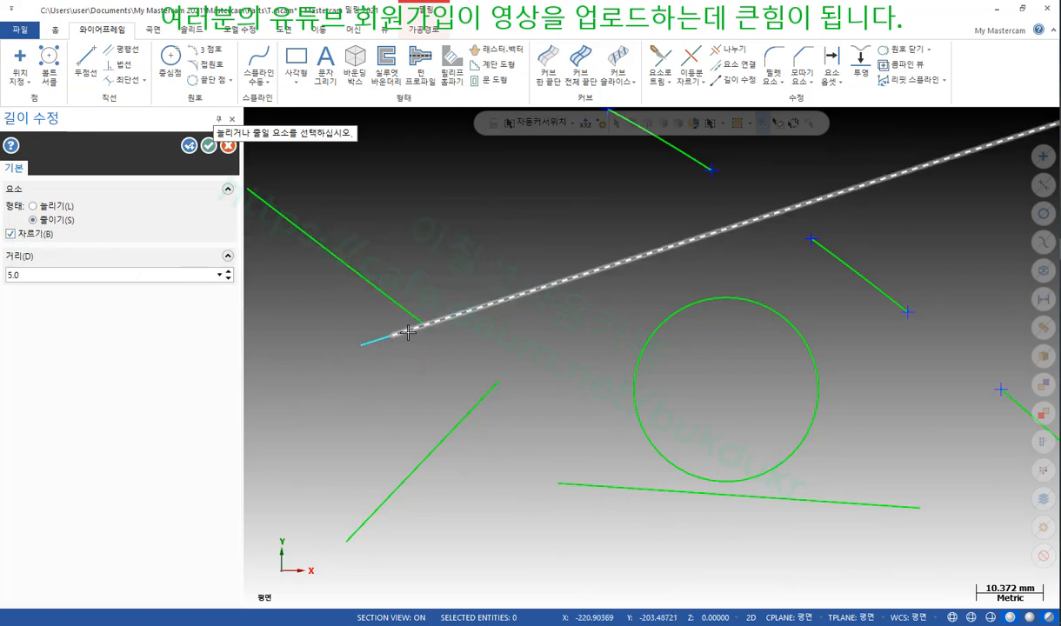
pyautogui.click(494, 296)
pyautogui.scroll(4, 513, 299)
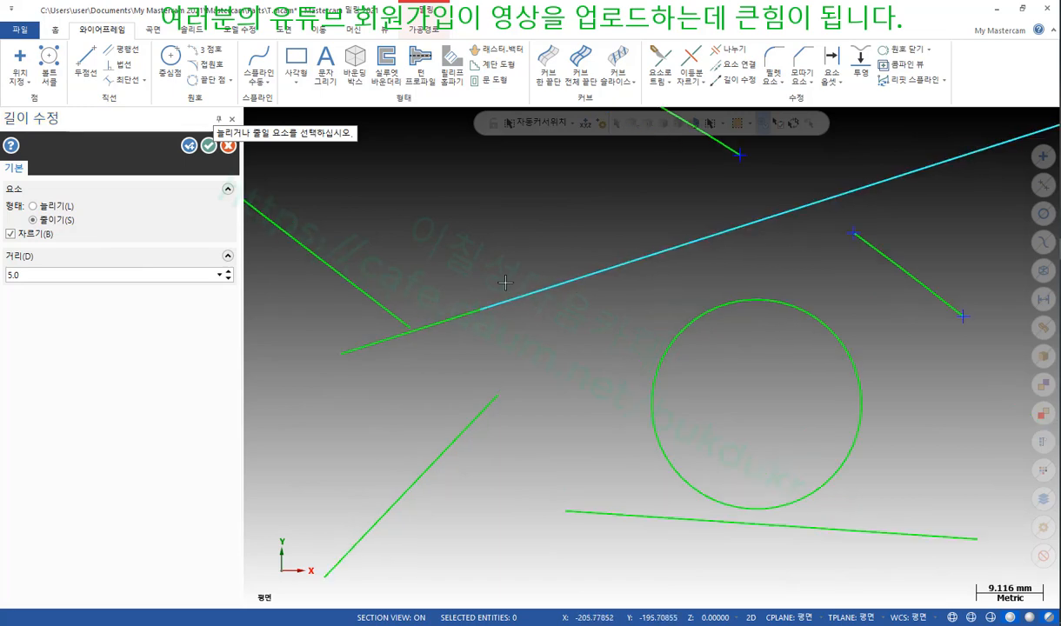
pyautogui.scroll(-4, 511, 306)
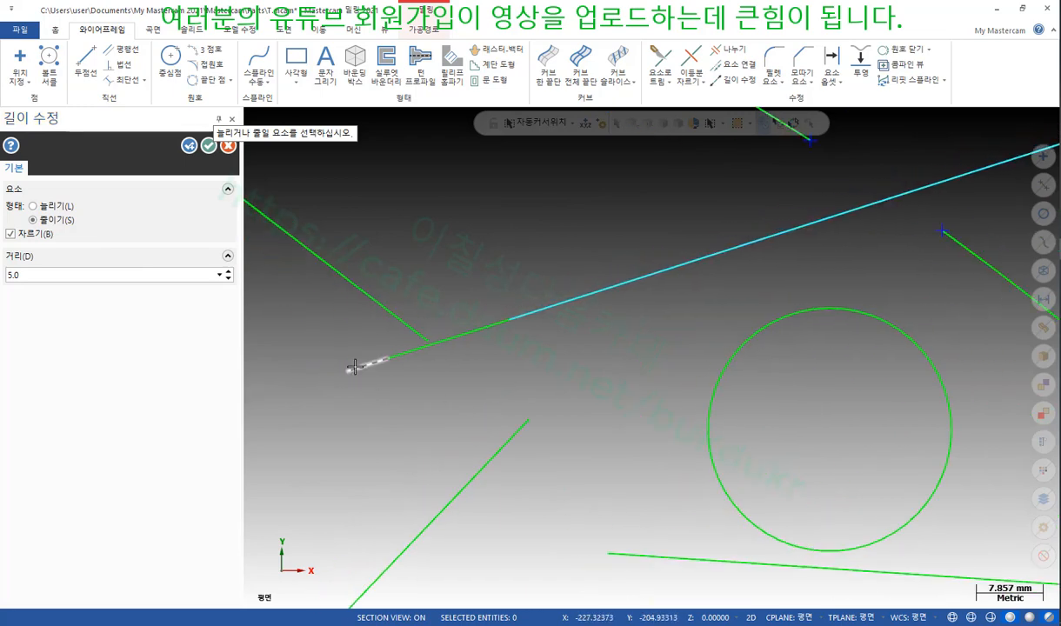
pyautogui.scroll(2, 406, 355)
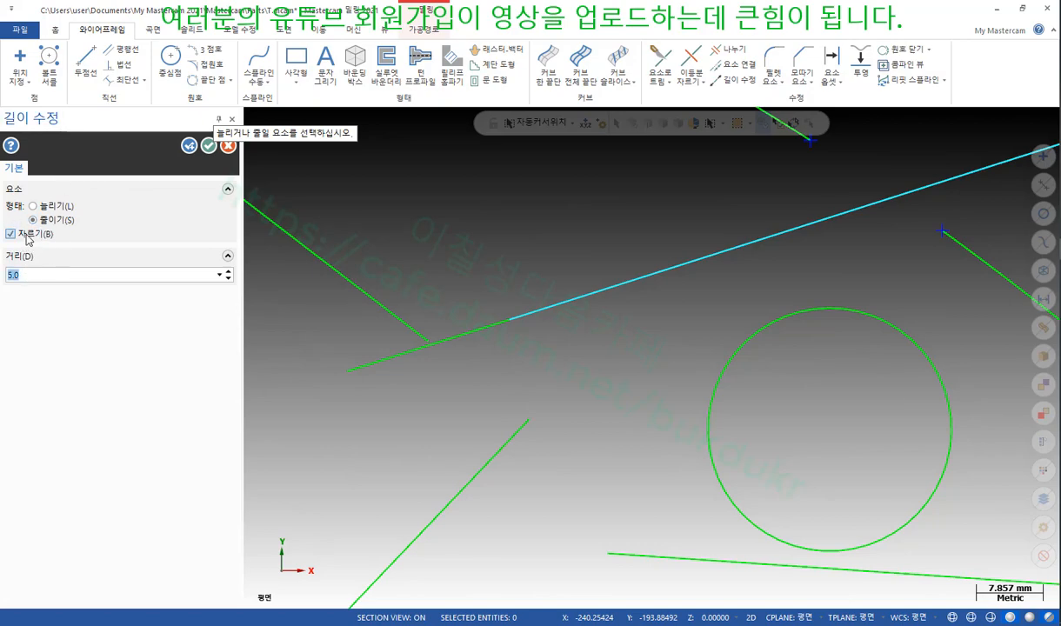
pyautogui.click(209, 145)
pyautogui.scroll(-2, 341, 426)
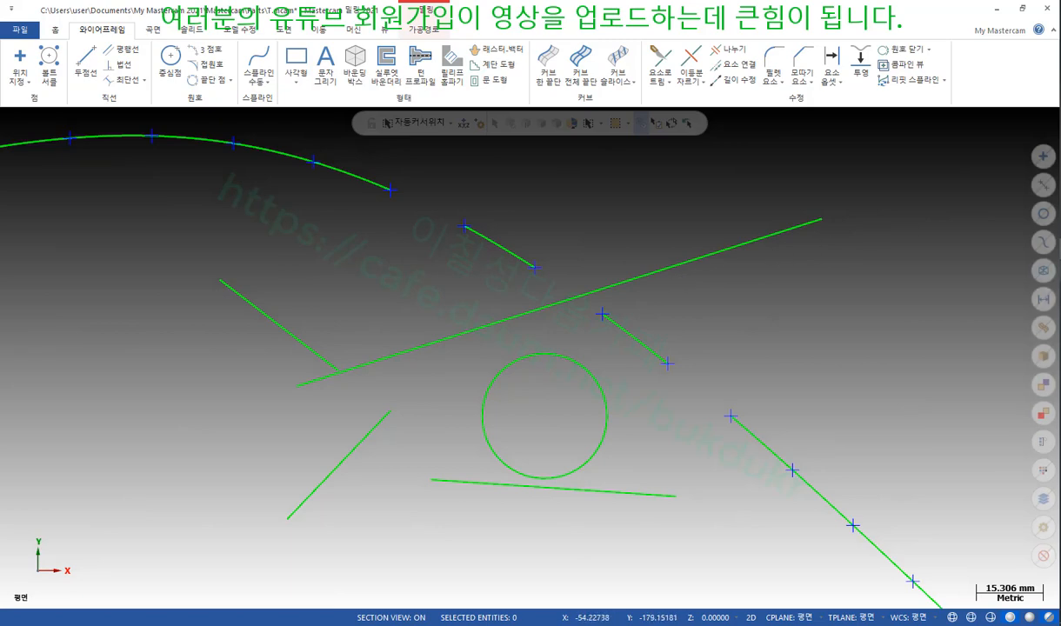
# Step: Switch to the Mastercam textbook PDF in Adobe Acrobat Pro and examine the drawing exercises on page 163, starting with example 1
pyautogui.hotkey('alt', 'Tab')
pyautogui.scroll(-10, 719, 296)
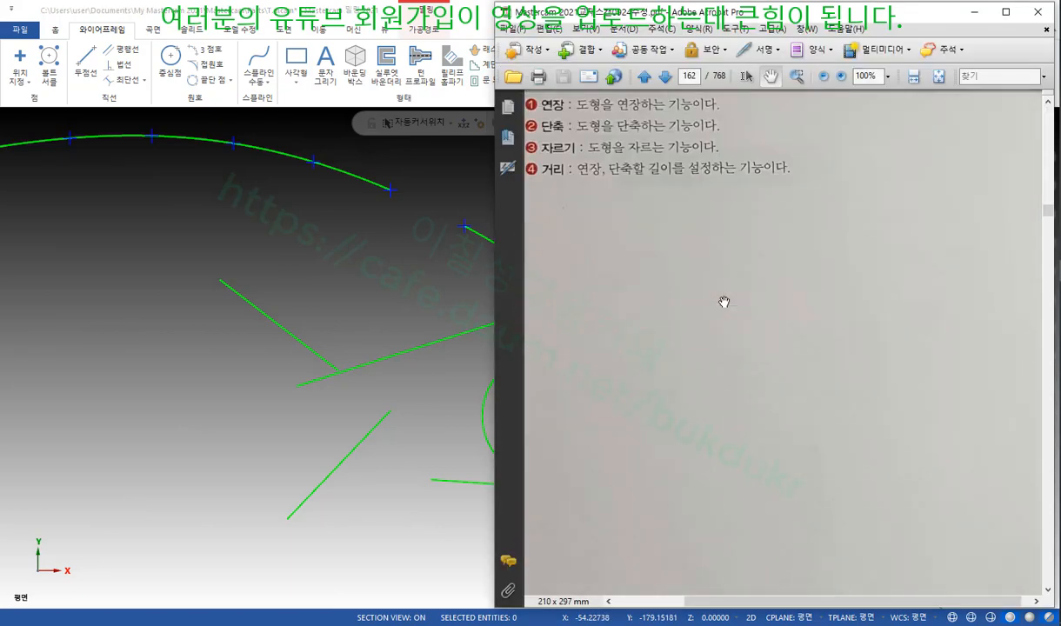
pyautogui.scroll(-10, 724, 302)
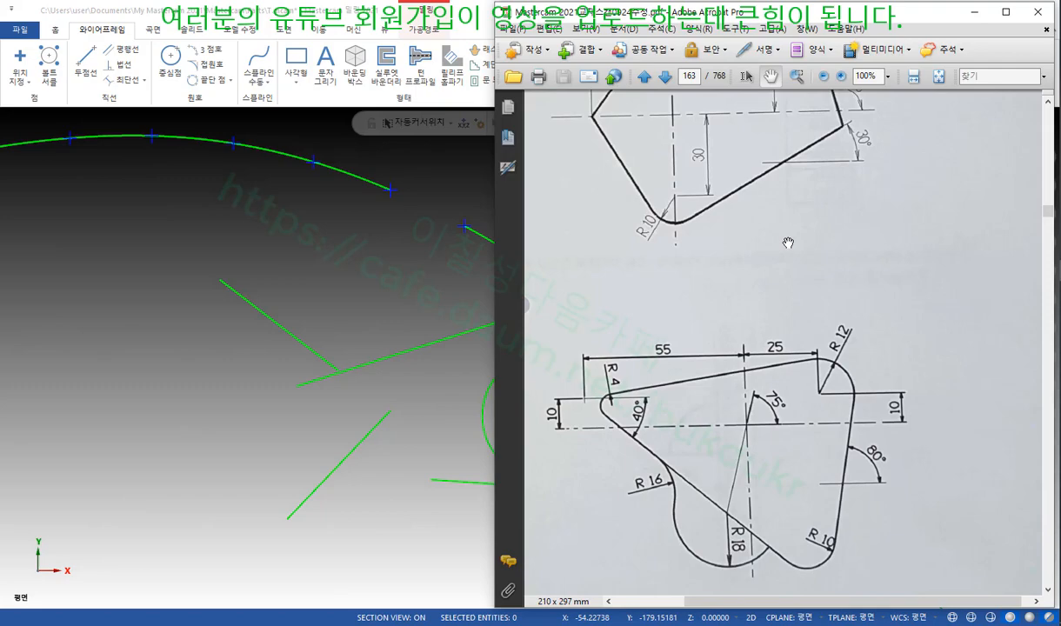
pyautogui.scroll(10, 788, 242)
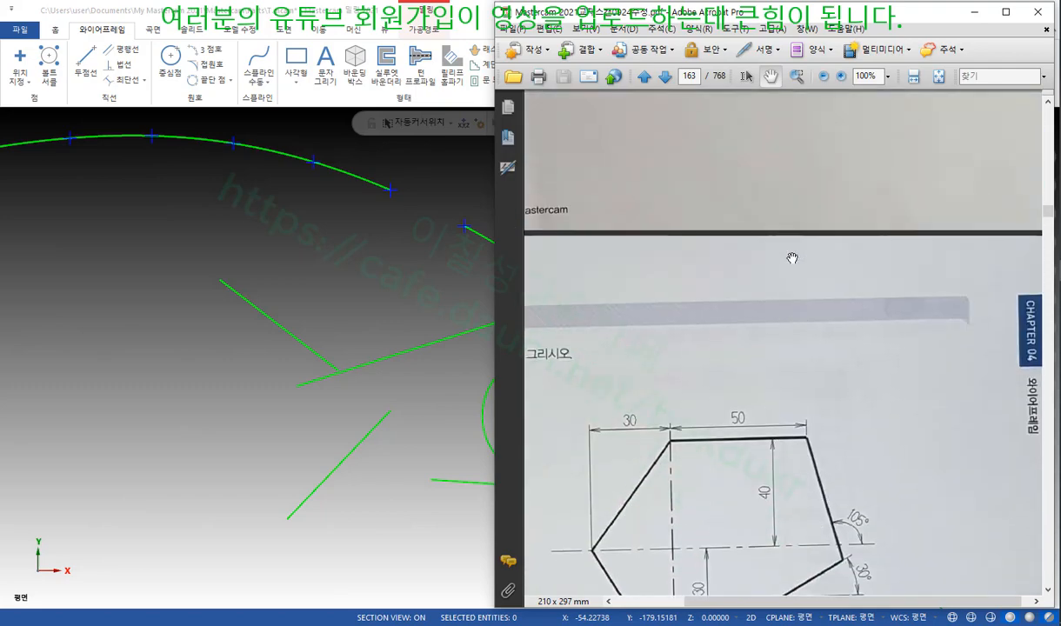
pyautogui.moveTo(792, 259)
pyautogui.mouseDown()
pyautogui.moveTo(842, 306)
pyautogui.moveTo(853, 264)
pyautogui.mouseUp()
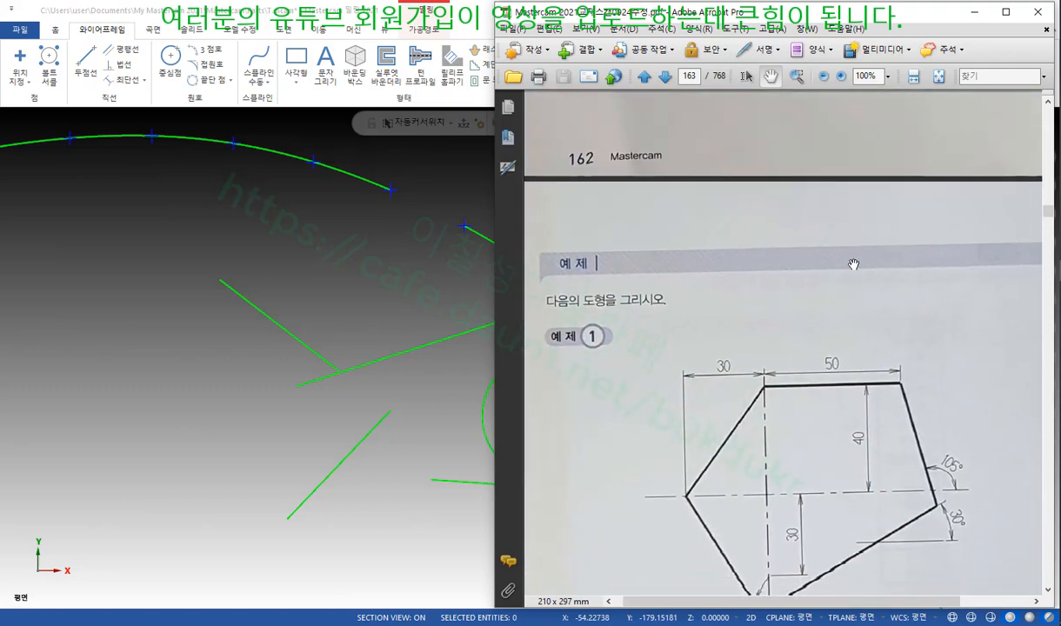